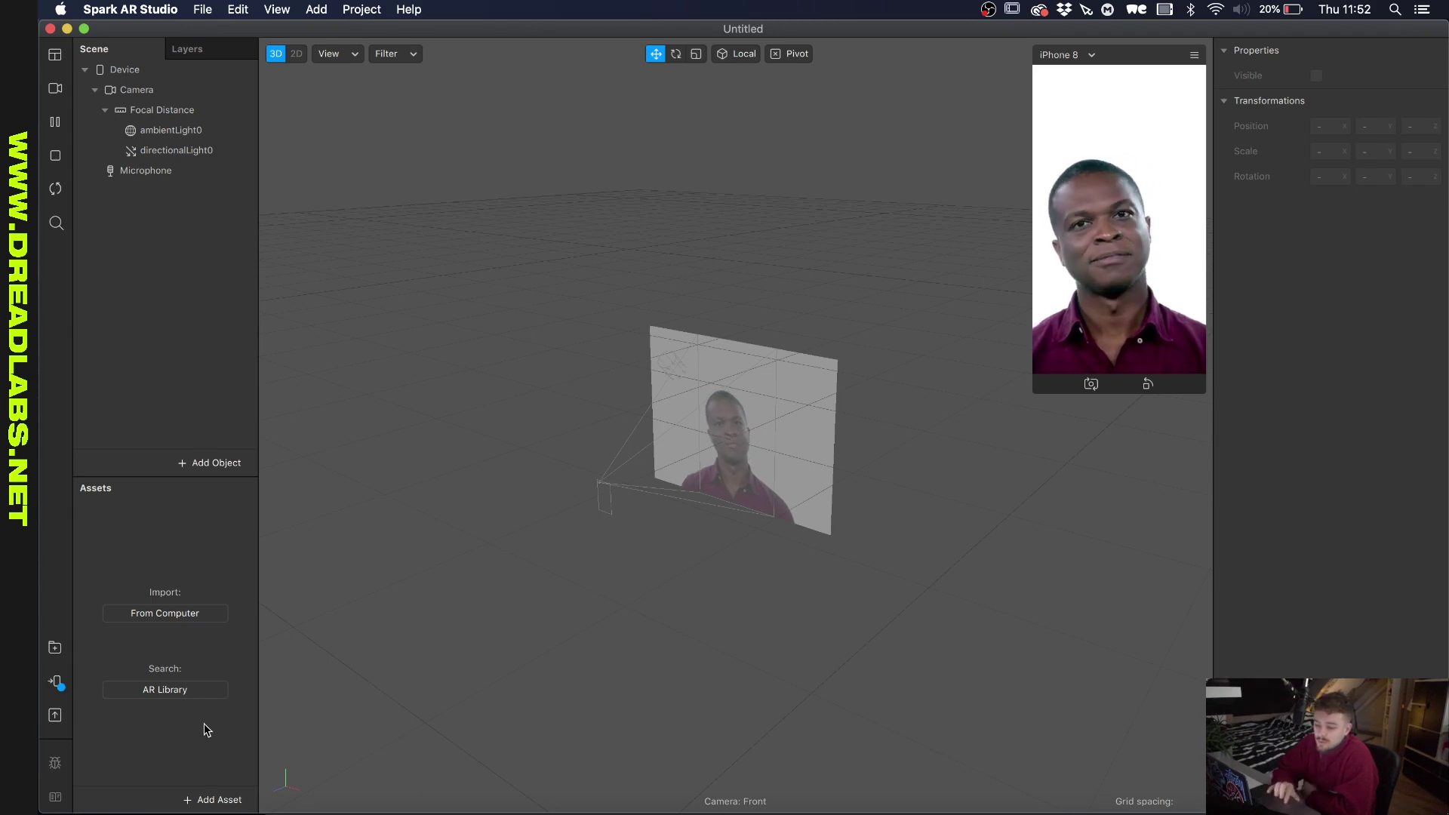
Open the Assets panel's Add Asset menu to show the From Computer import option.
{"action": "left_click", "coordinate": [198, 799]}
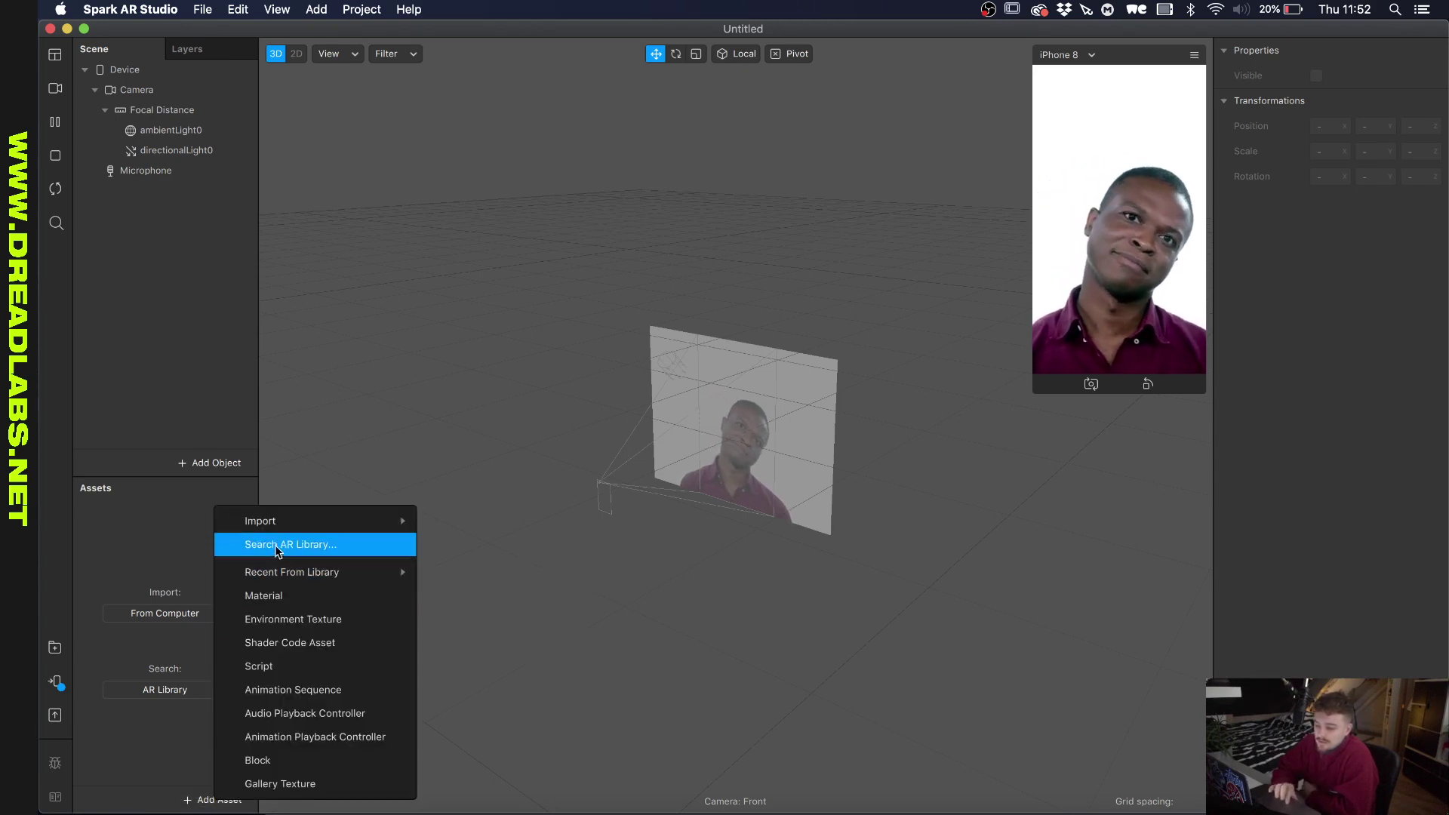
{"action": "mouse_move", "coordinate": [287, 522]}
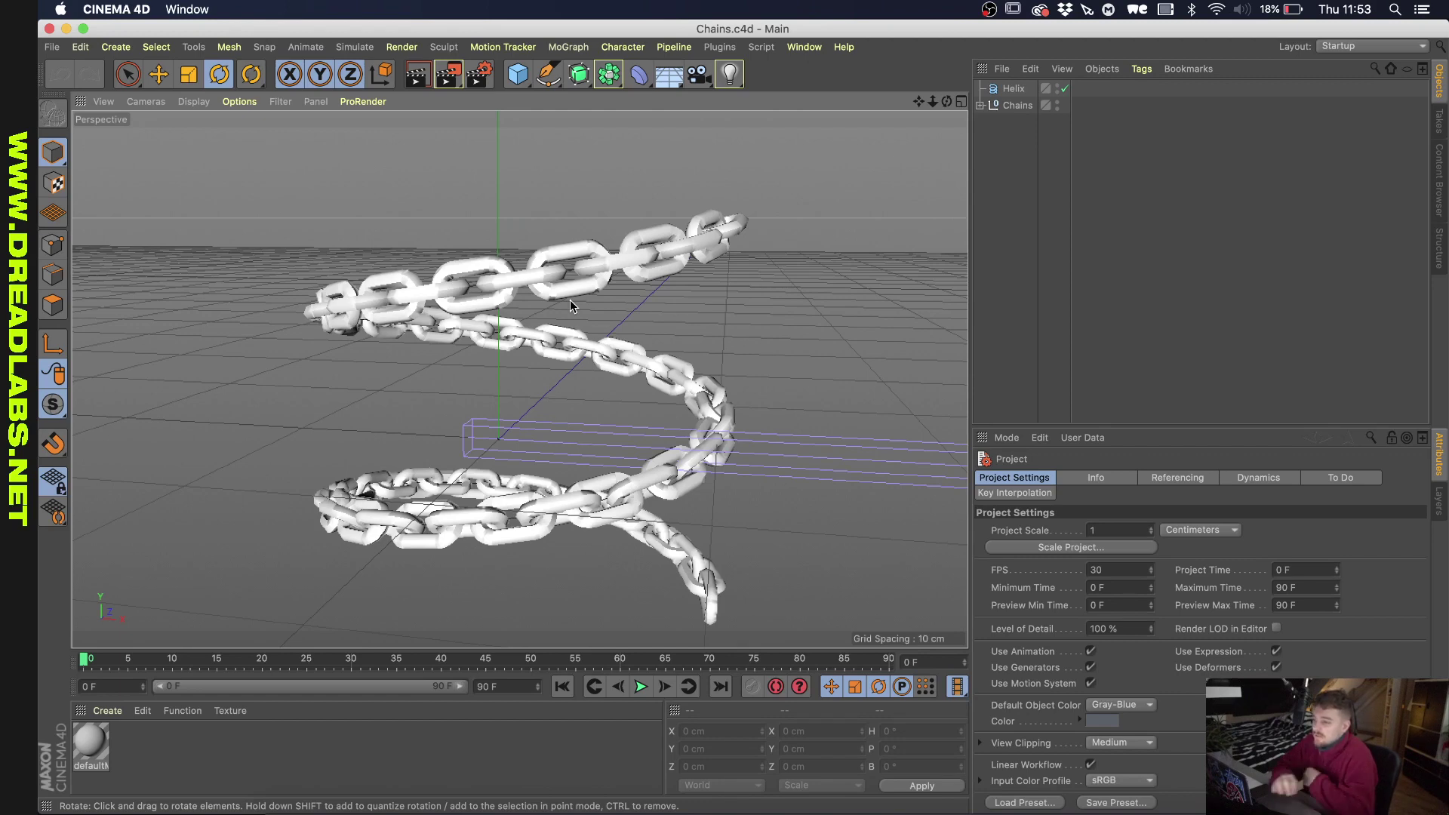
Optimize the Chains mesh points with a 0.25 cm tolerance, then return to Model mode.
{"action": "left_click", "coordinate": [981, 105]}
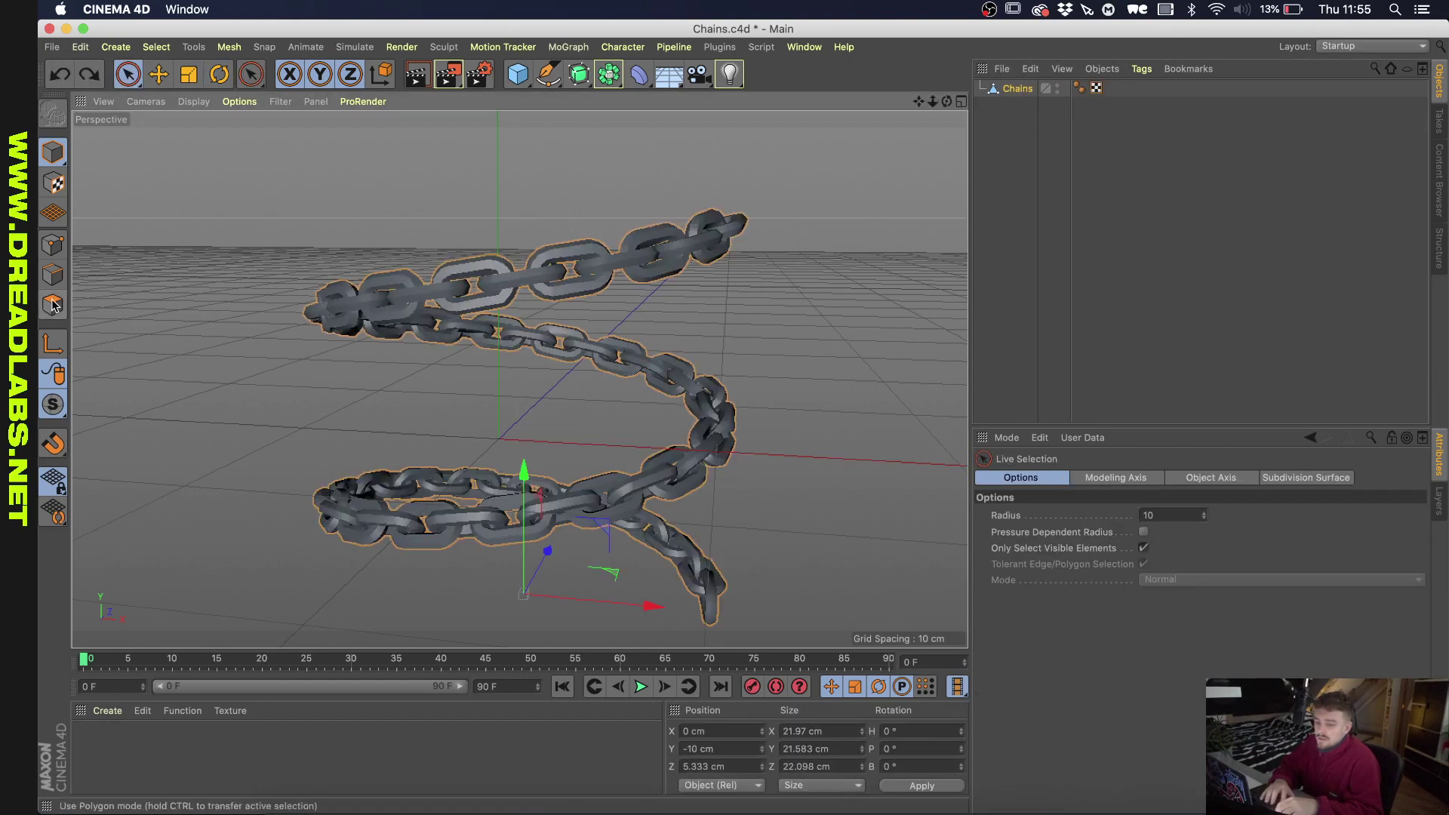
{"action": "left_click", "coordinate": [54, 244]}
{"action": "right_click", "coordinate": [549, 356]}
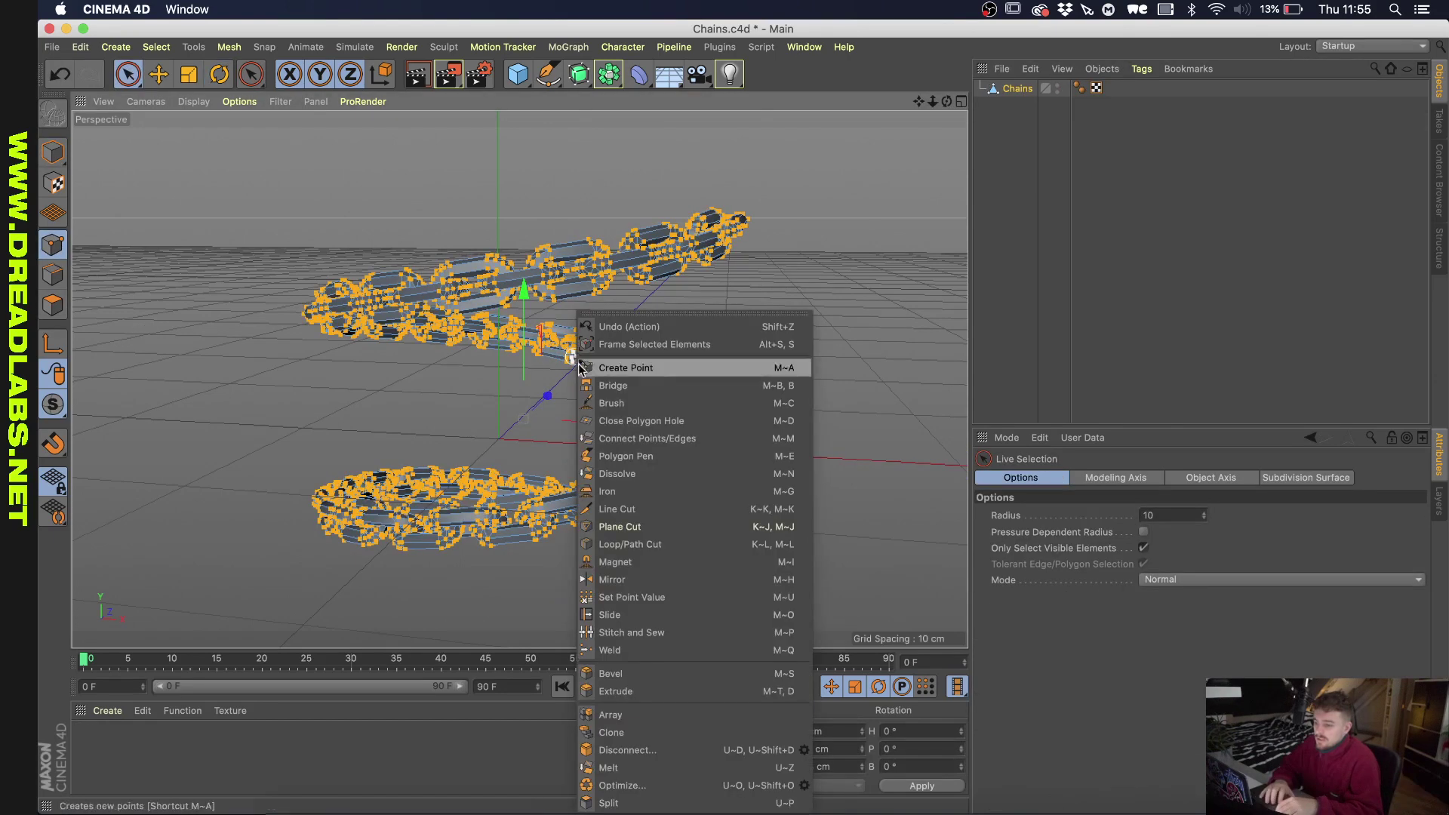
{"action": "left_click", "coordinate": [652, 782]}
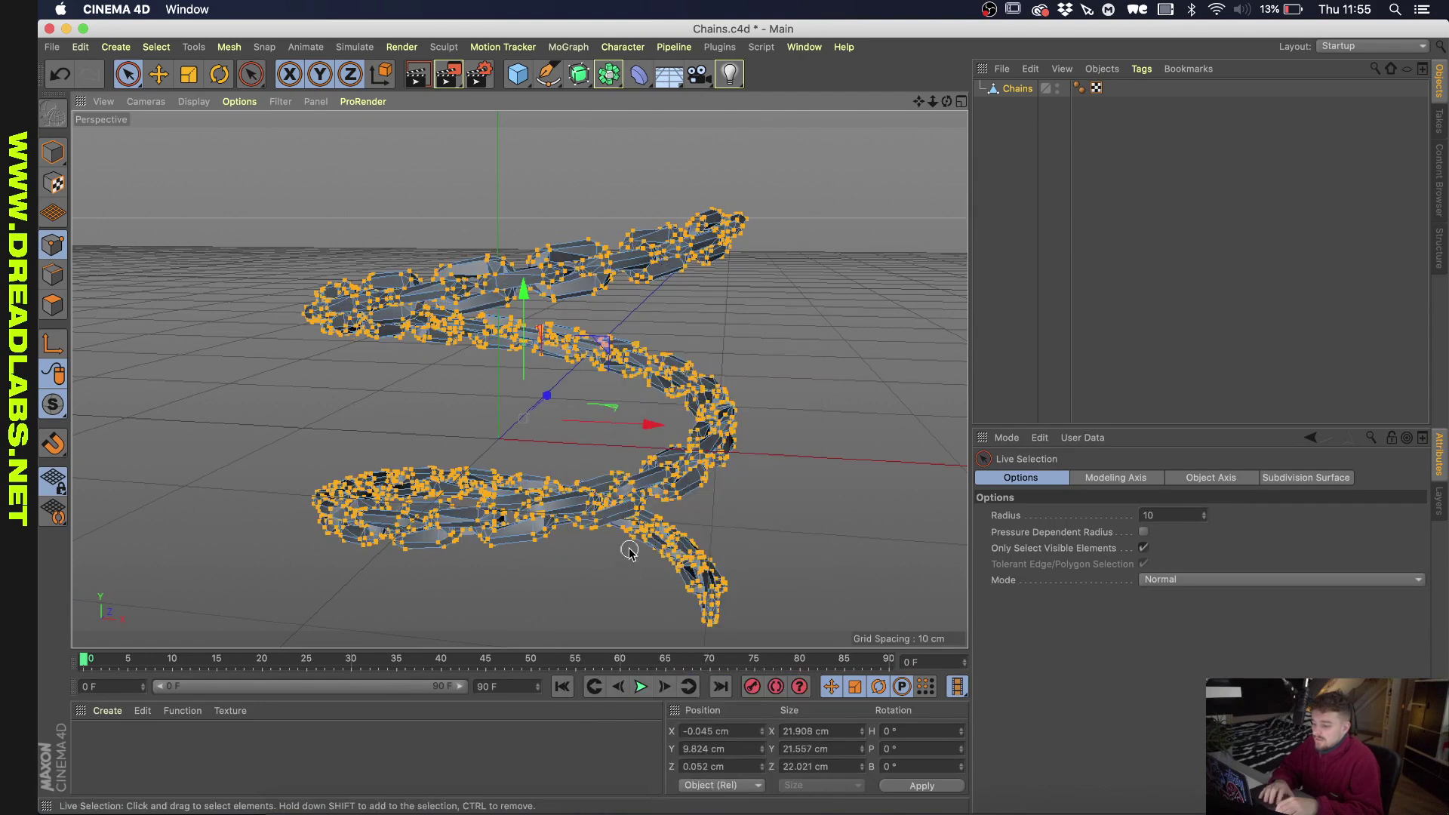
{"action": "right_click", "coordinate": [615, 490]}
{"action": "left_click", "coordinate": [794, 780]}
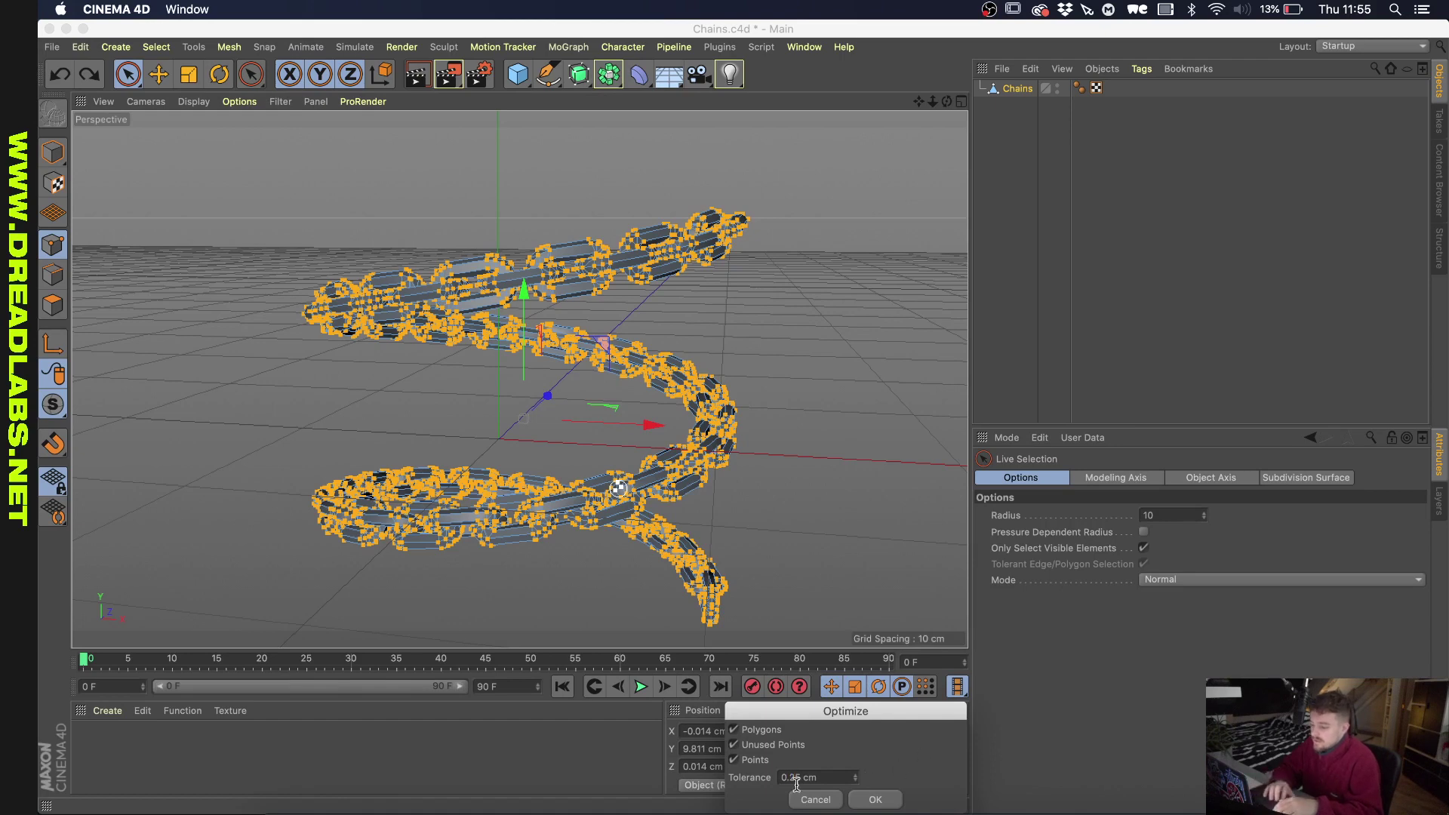
{"action": "key", "text": "BackSpace"}
{"action": "type", "text": "2"}
{"action": "left_click", "coordinate": [874, 801]}
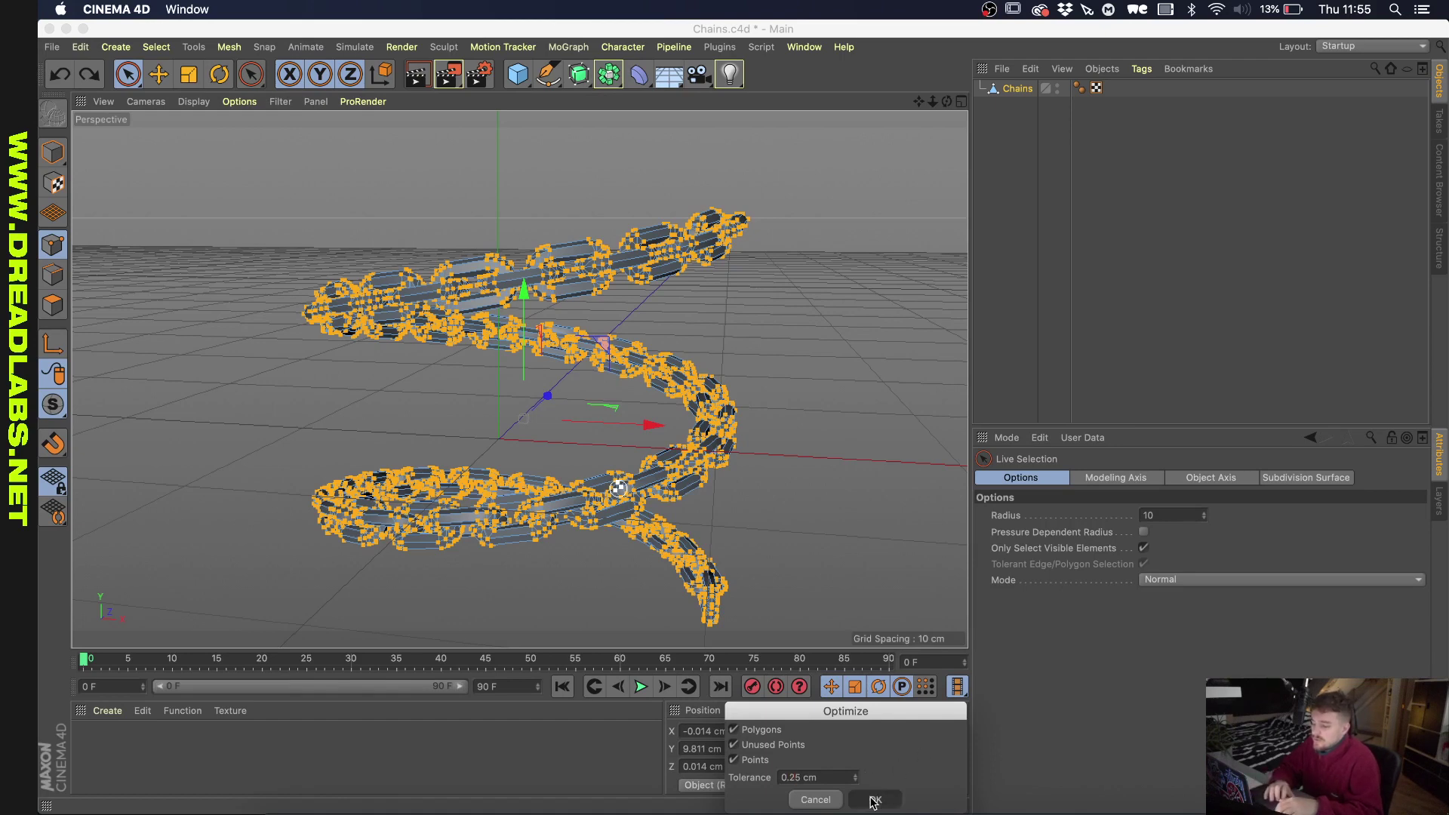
{"action": "left_click", "coordinate": [51, 154]}
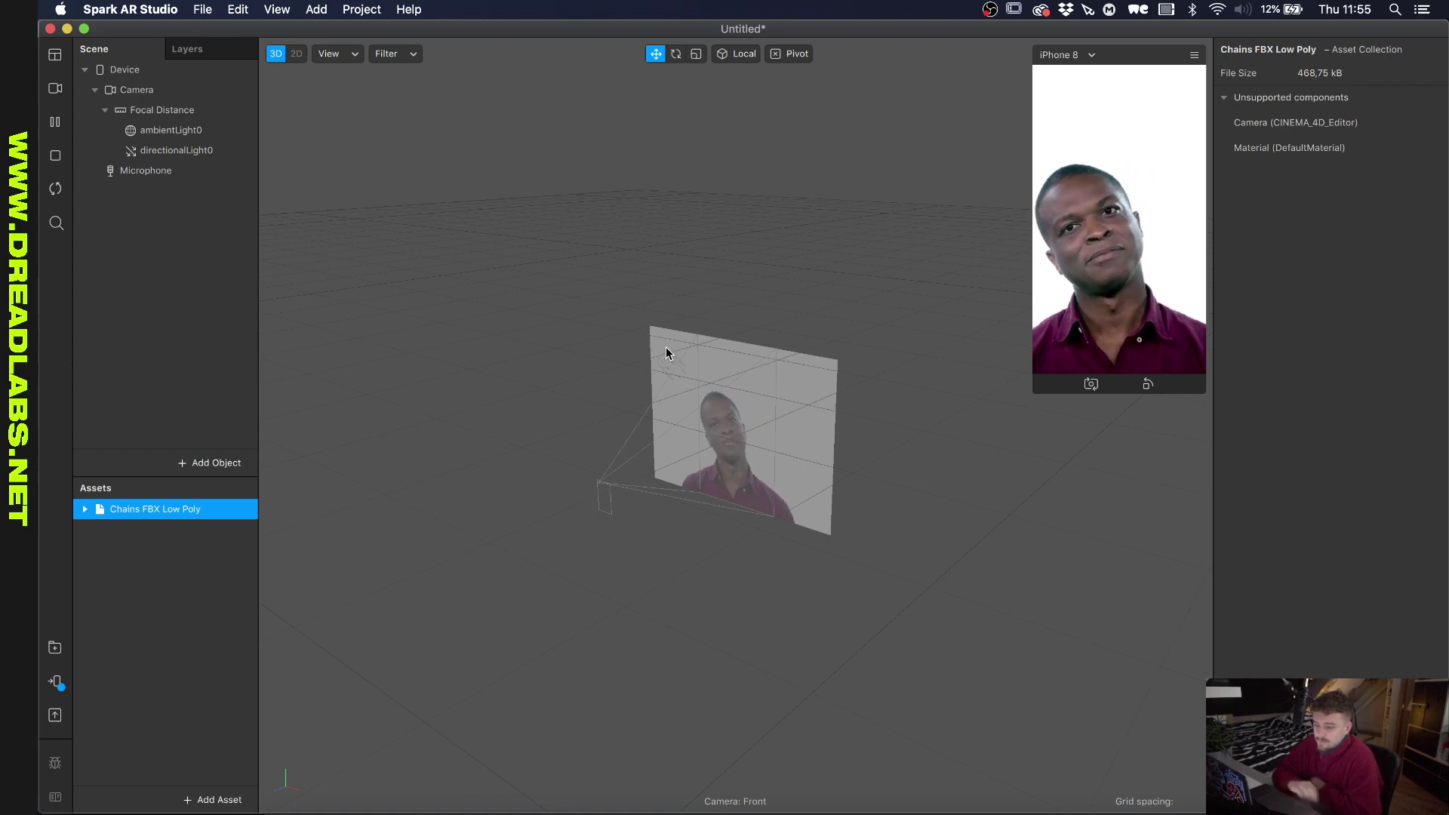
Expand the Chains FBX Low Poly asset and drag it into the Scene under Focal Distance.
{"action": "left_click", "coordinate": [84, 509]}
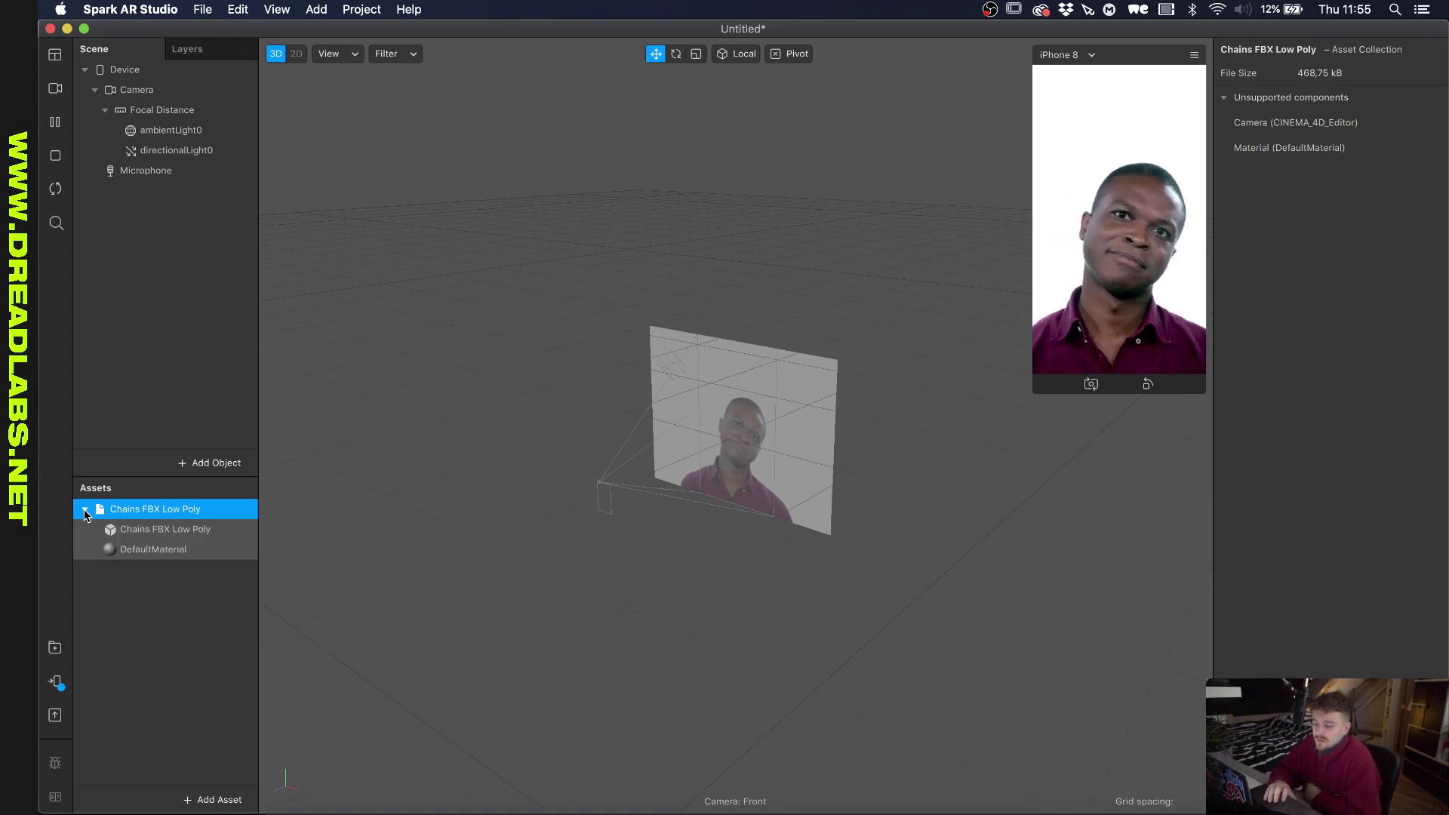
{"action": "left_click", "coordinate": [85, 509]}
{"action": "left_click", "coordinate": [85, 509]}
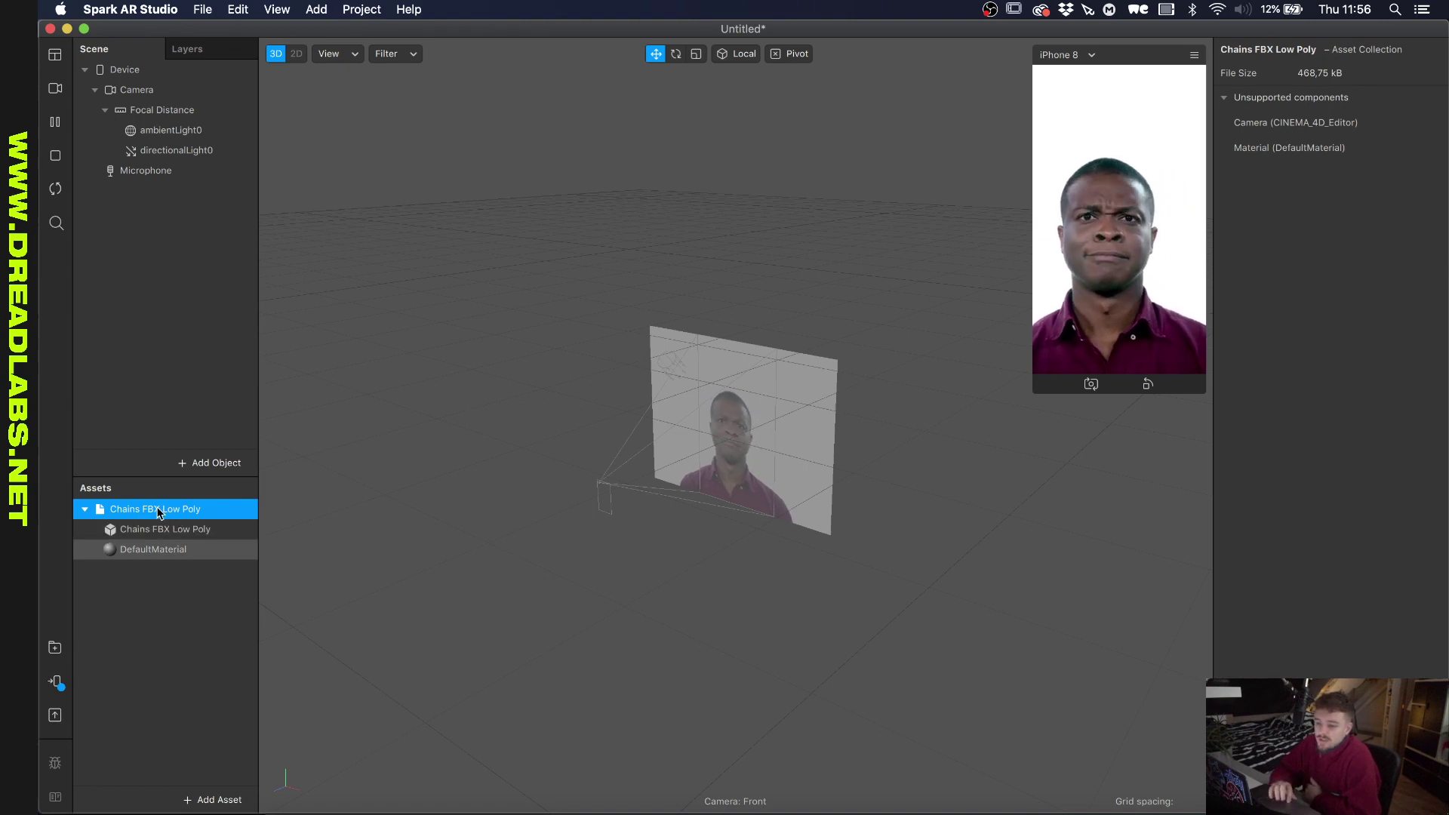
{"action": "left_click_drag", "start_coordinate": [160, 515], "coordinate": [206, 112]}
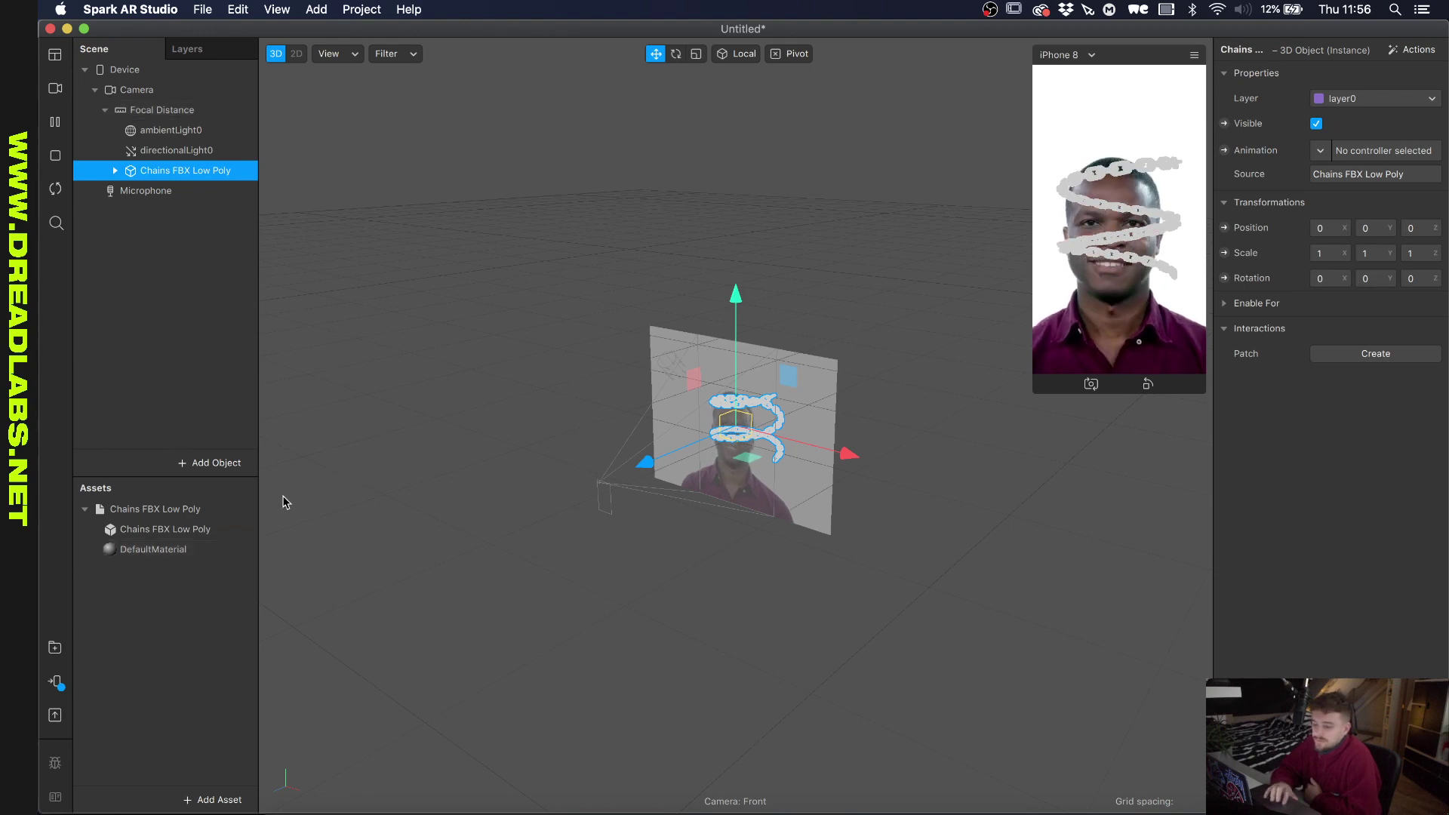
Give the chains' DefaultMaterial a Physically-Based shader with Metallic at 100.
{"action": "left_click", "coordinate": [173, 555]}
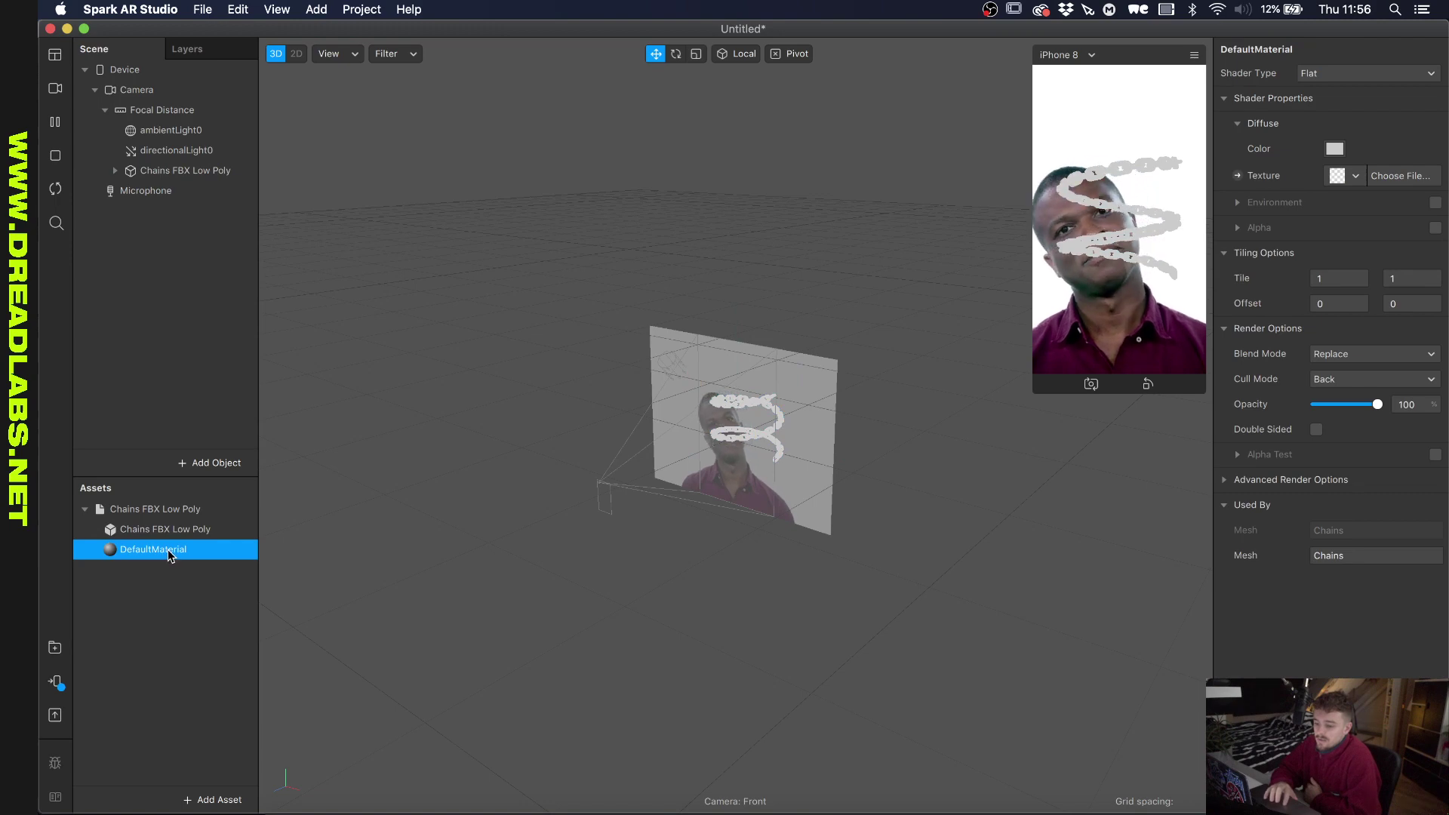
{"action": "left_click", "coordinate": [1355, 78]}
{"action": "left_click", "coordinate": [1363, 111]}
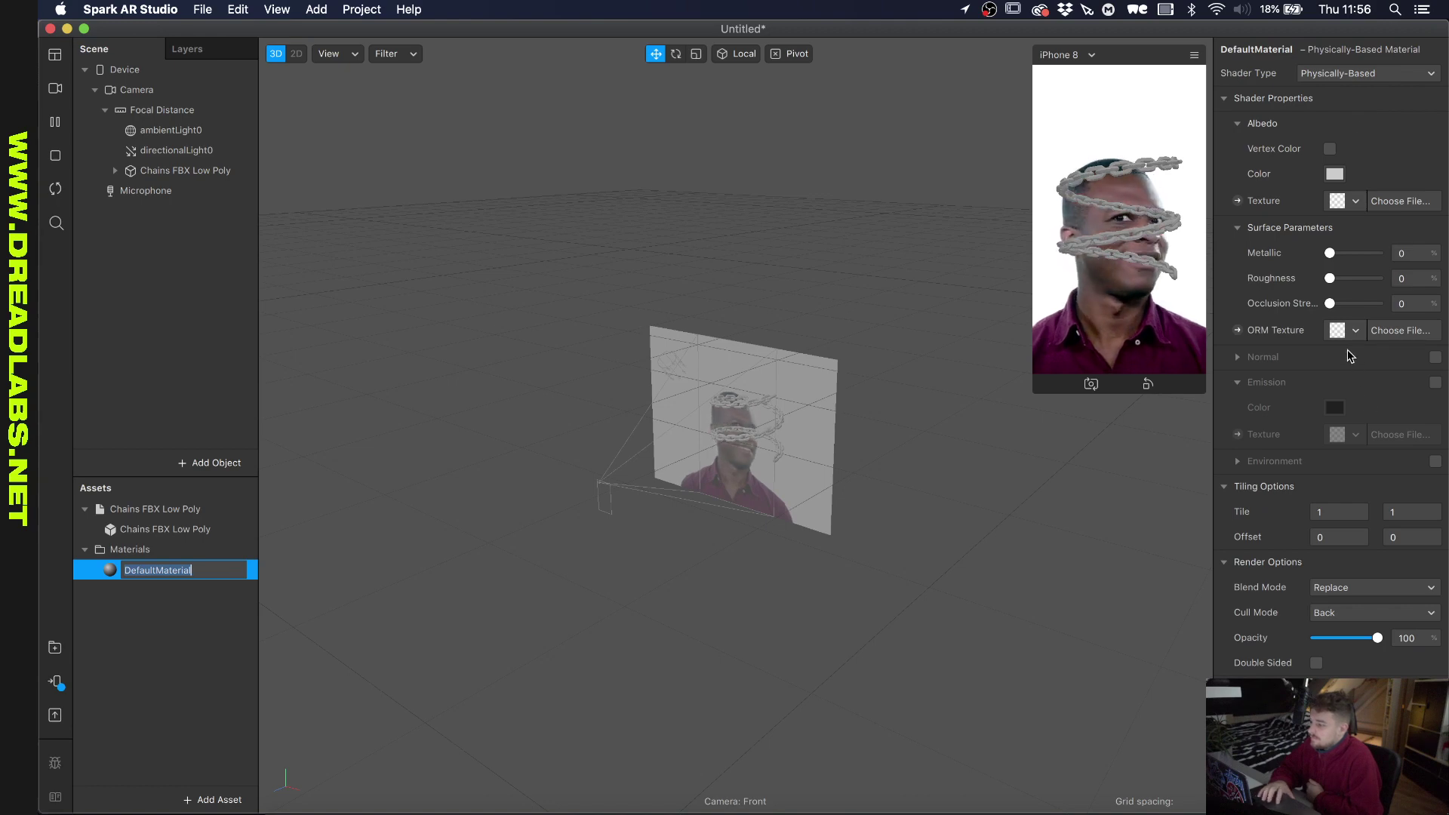
{"action": "left_click_drag", "start_coordinate": [1329, 253], "coordinate": [1387, 254]}
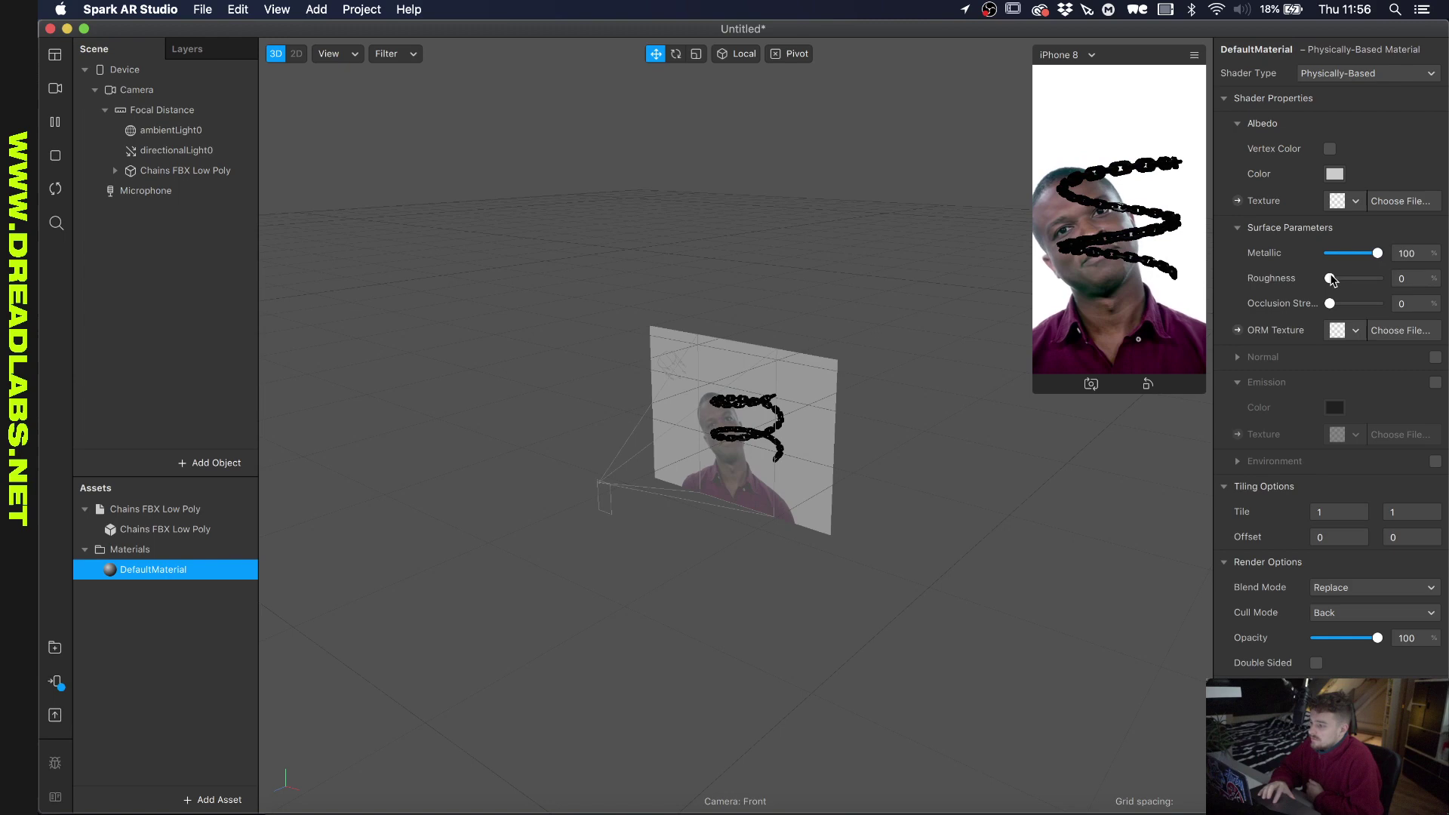
{"action": "left_click", "coordinate": [132, 173]}
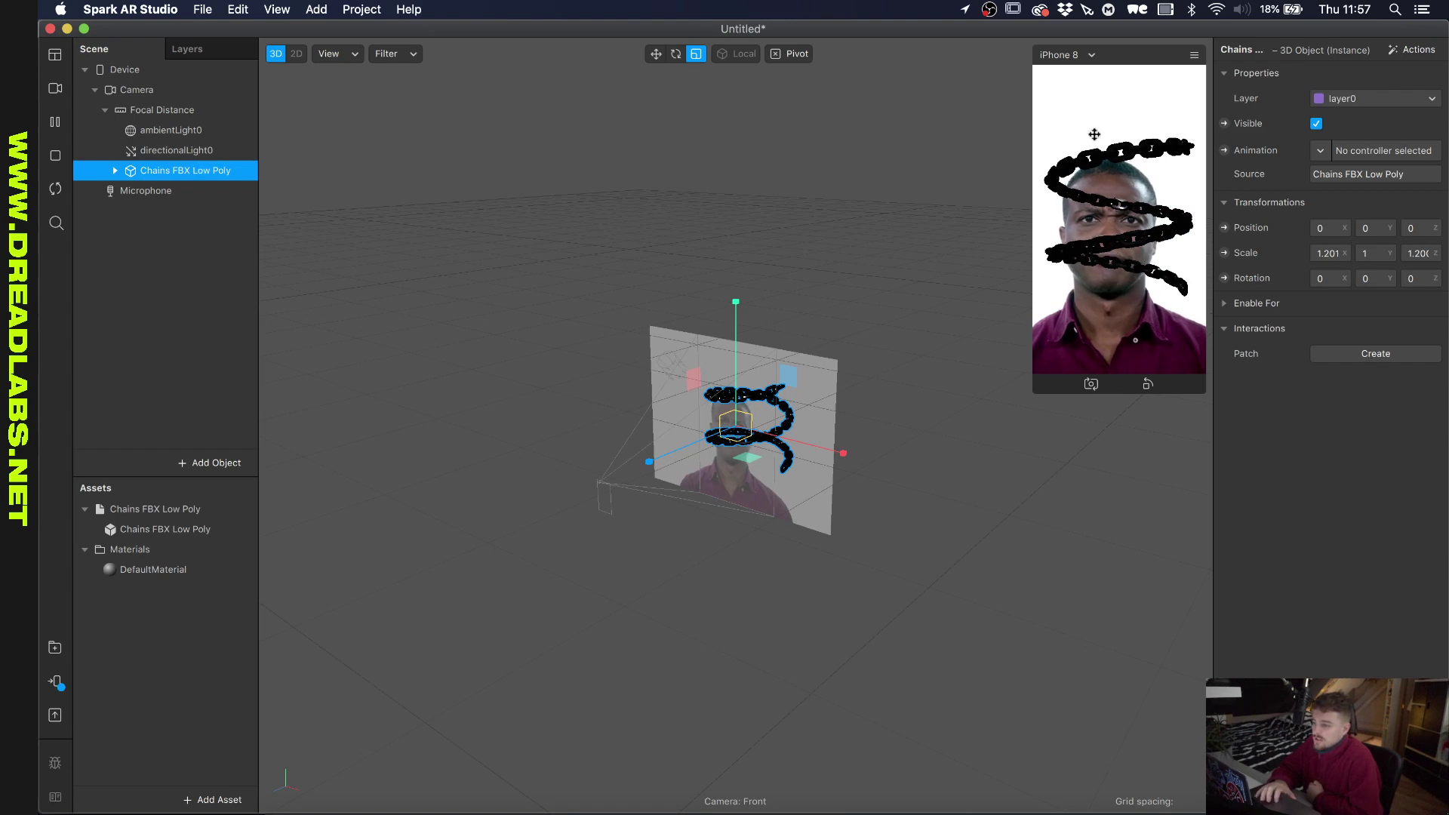
Insert a Face Tracker and nest Chains FBX Low Poly under faceTracker0.
{"action": "left_click", "coordinate": [198, 463]}
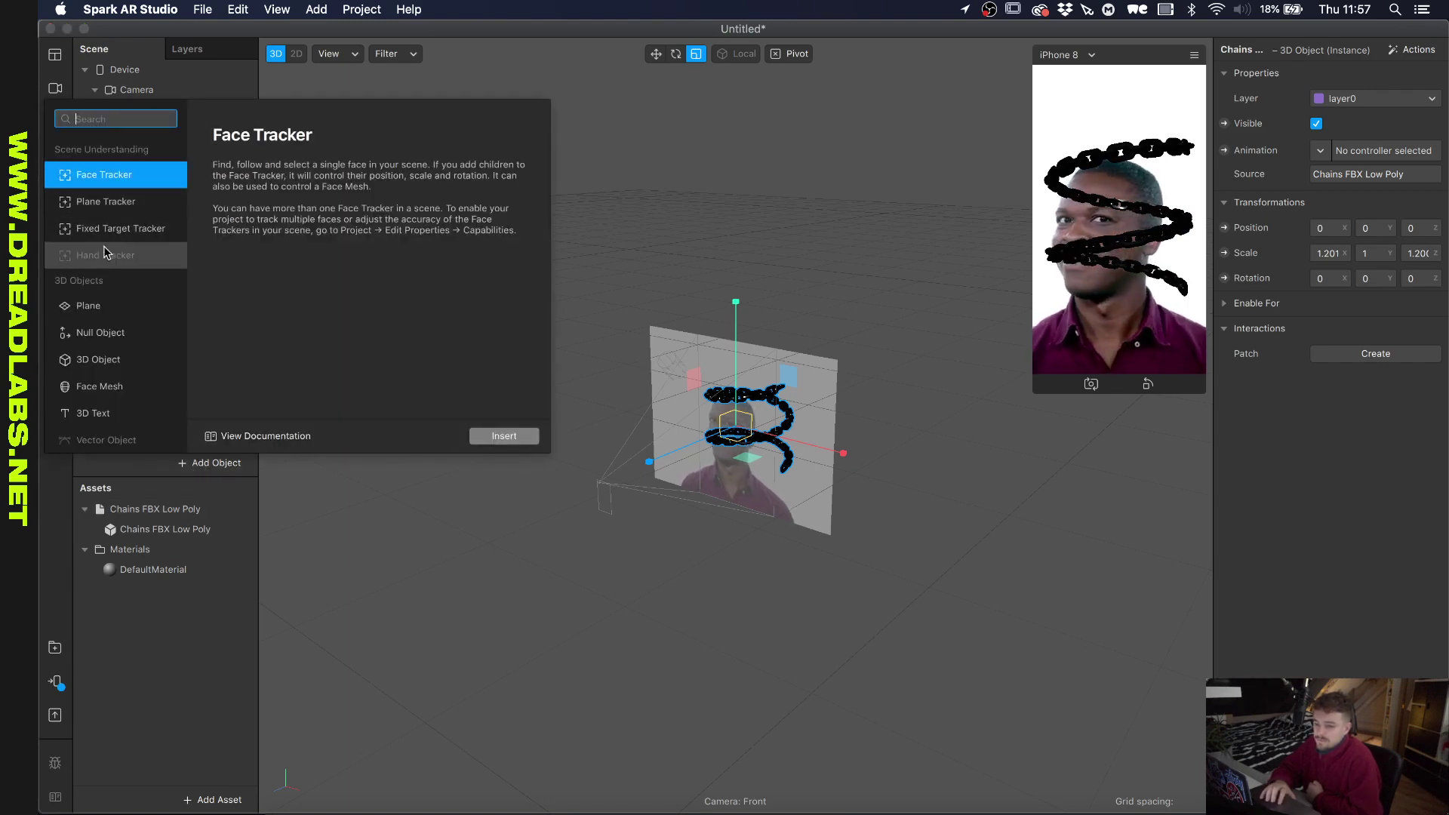
{"action": "left_click", "coordinate": [481, 436]}
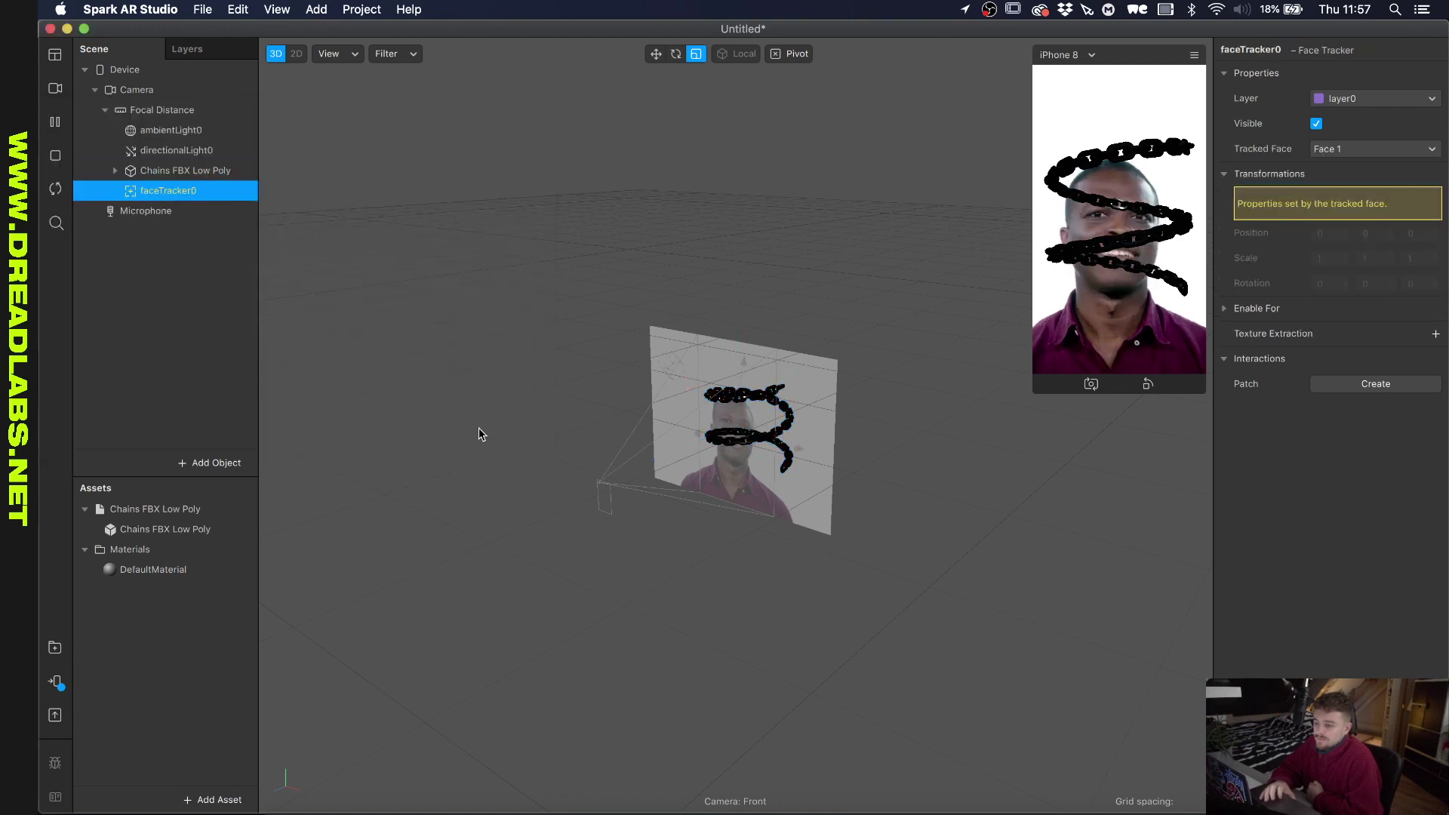
{"action": "left_click_drag", "start_coordinate": [166, 172], "coordinate": [173, 194]}
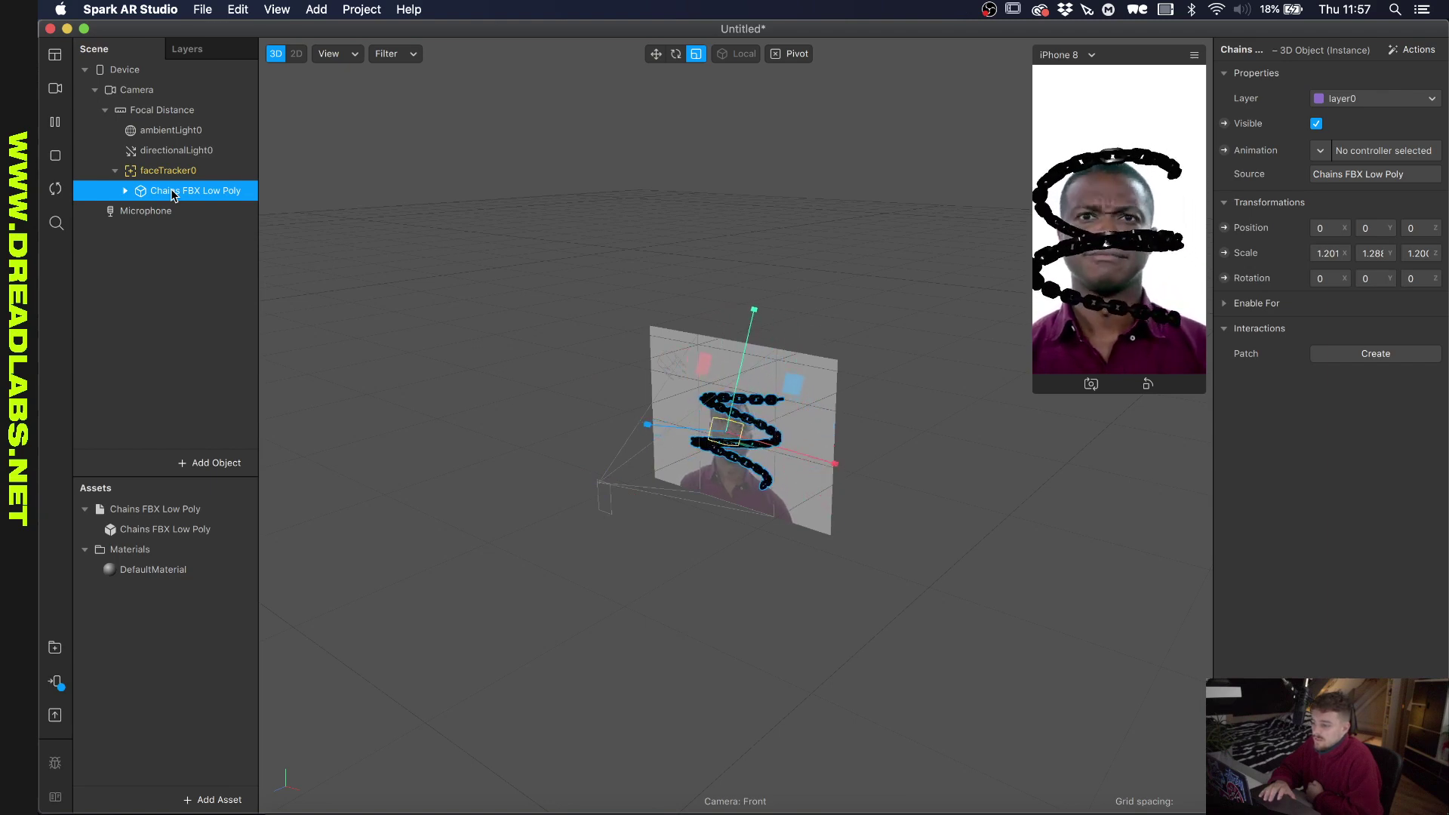
Browse for a DefaultMaterial ORM texture, going to the green-tagged Textures folder.
{"action": "double_click", "coordinate": [151, 570]}
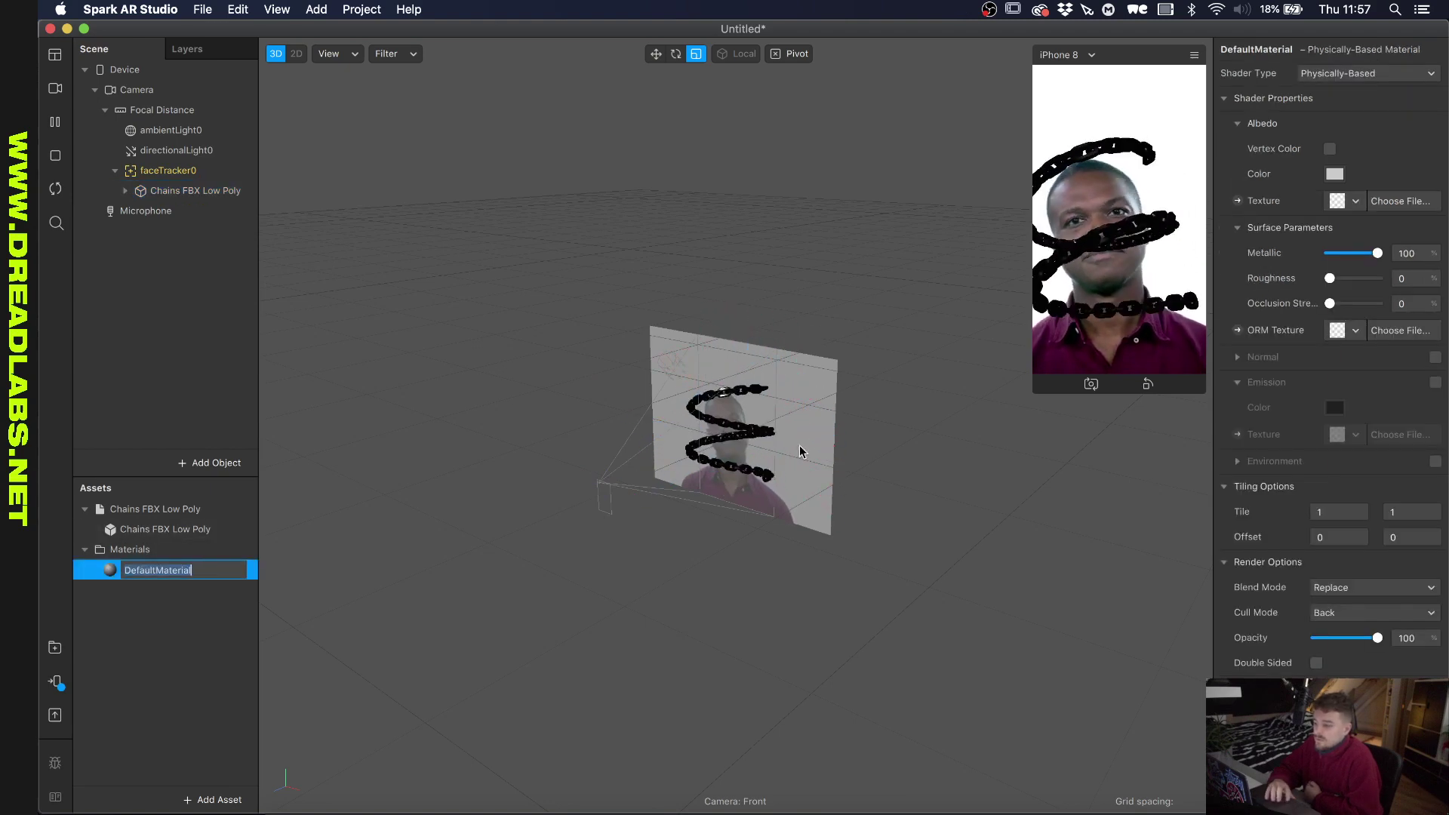
{"action": "left_click", "coordinate": [1356, 331]}
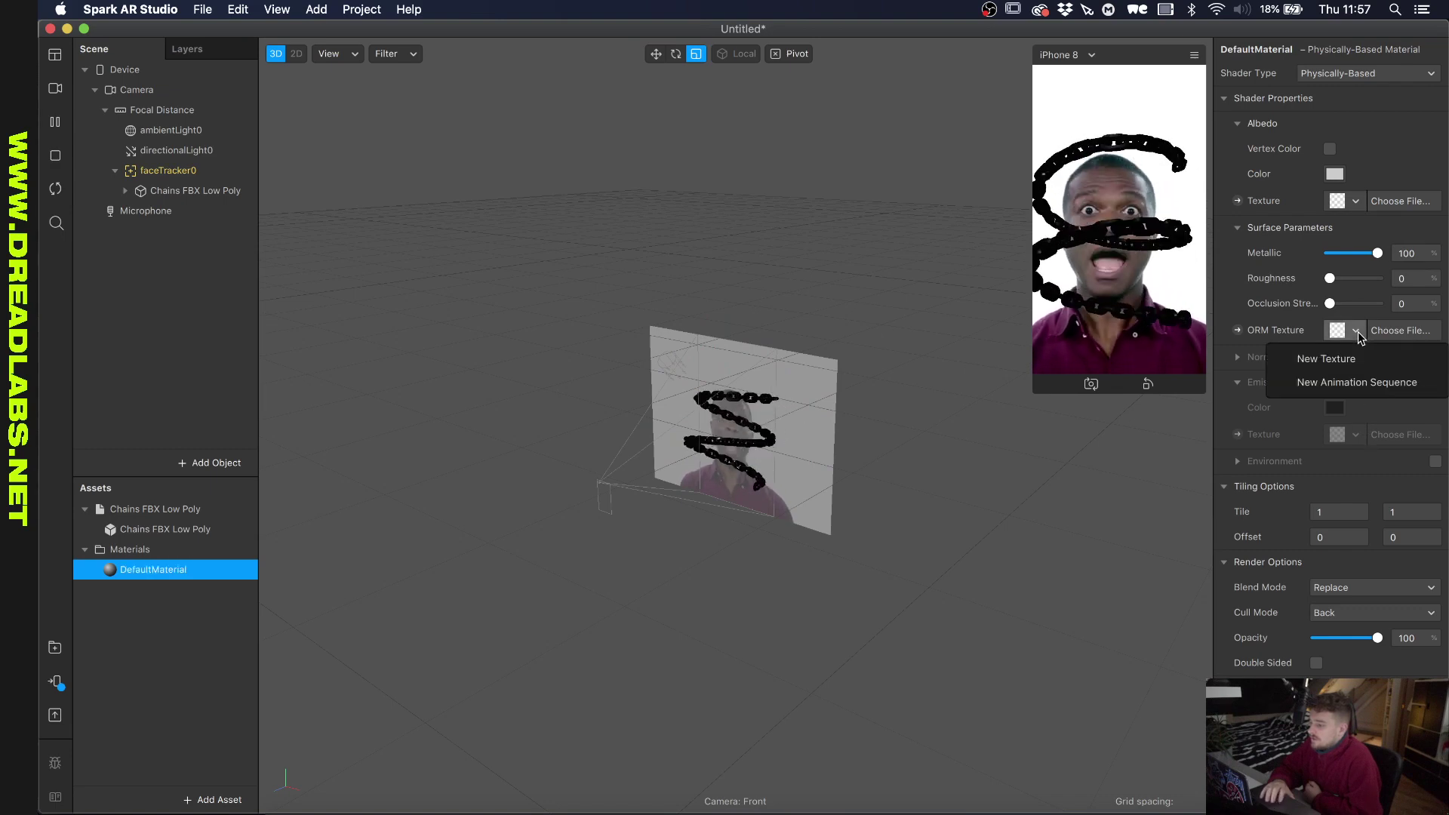
{"action": "left_click", "coordinate": [1398, 332]}
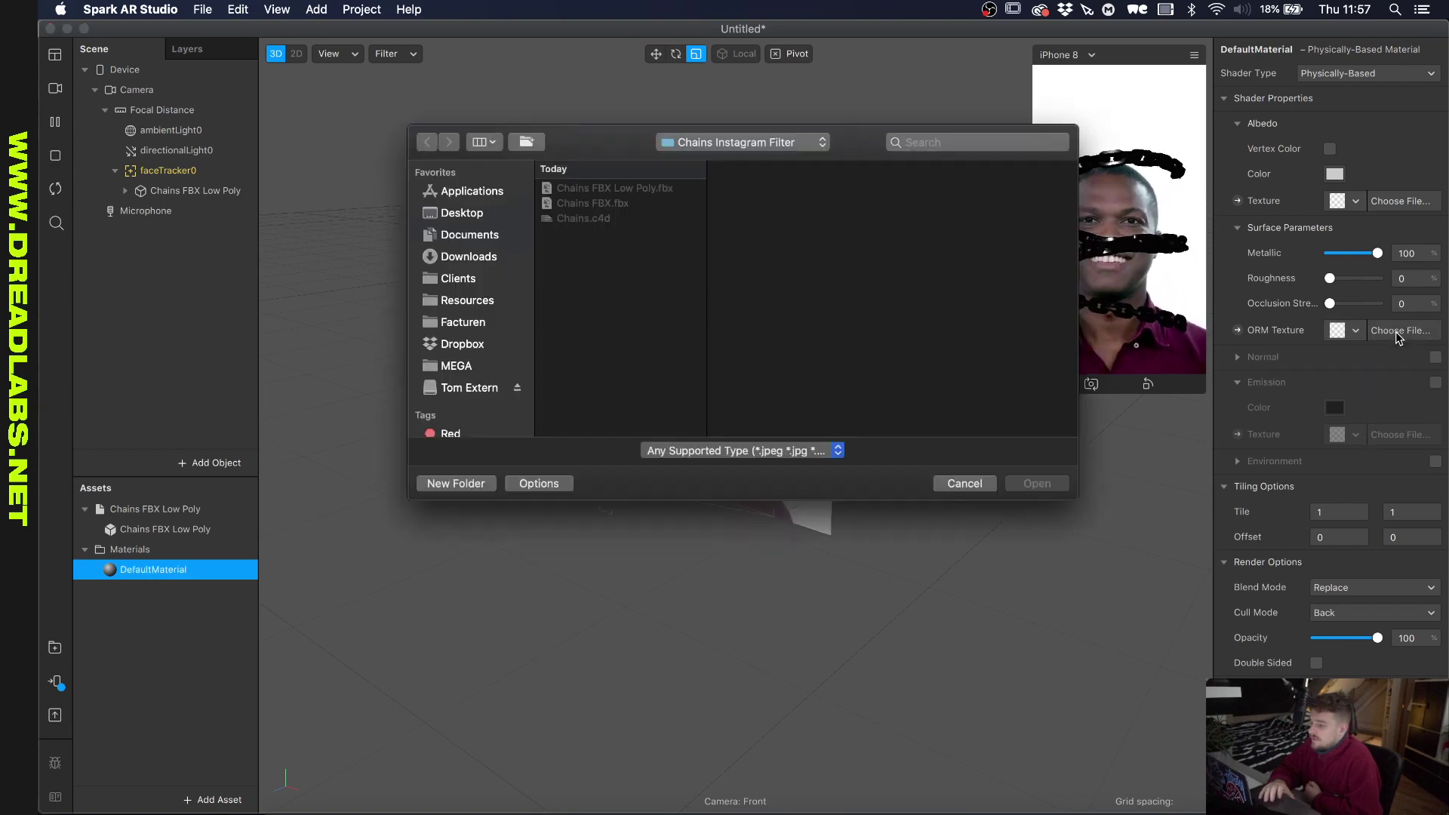
{"action": "scroll", "coordinate": [426, 370], "scroll_direction": "down", "scroll_amount": 2}
{"action": "key", "text": "Escape"}
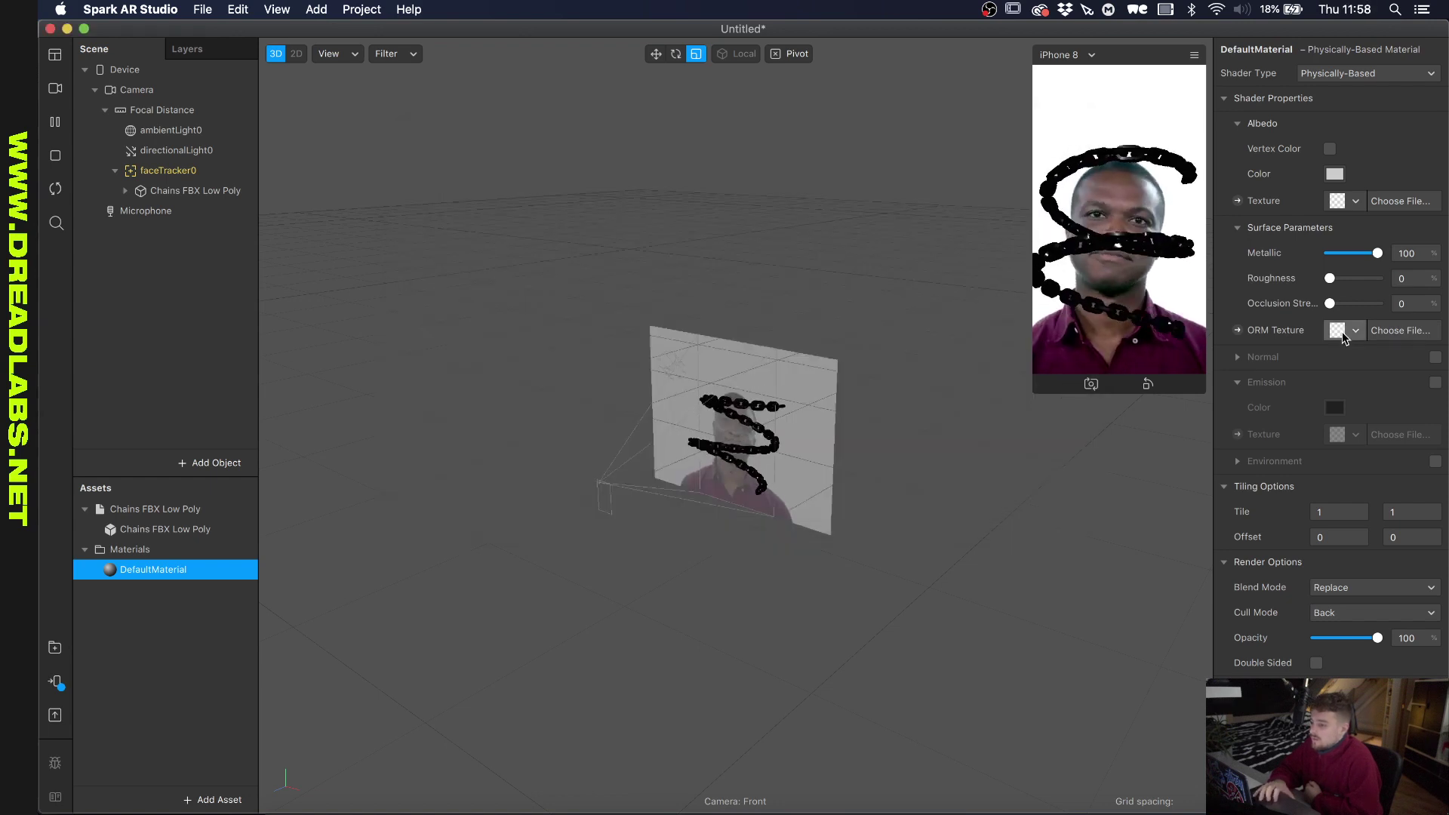
{"action": "left_click", "coordinate": [1400, 332]}
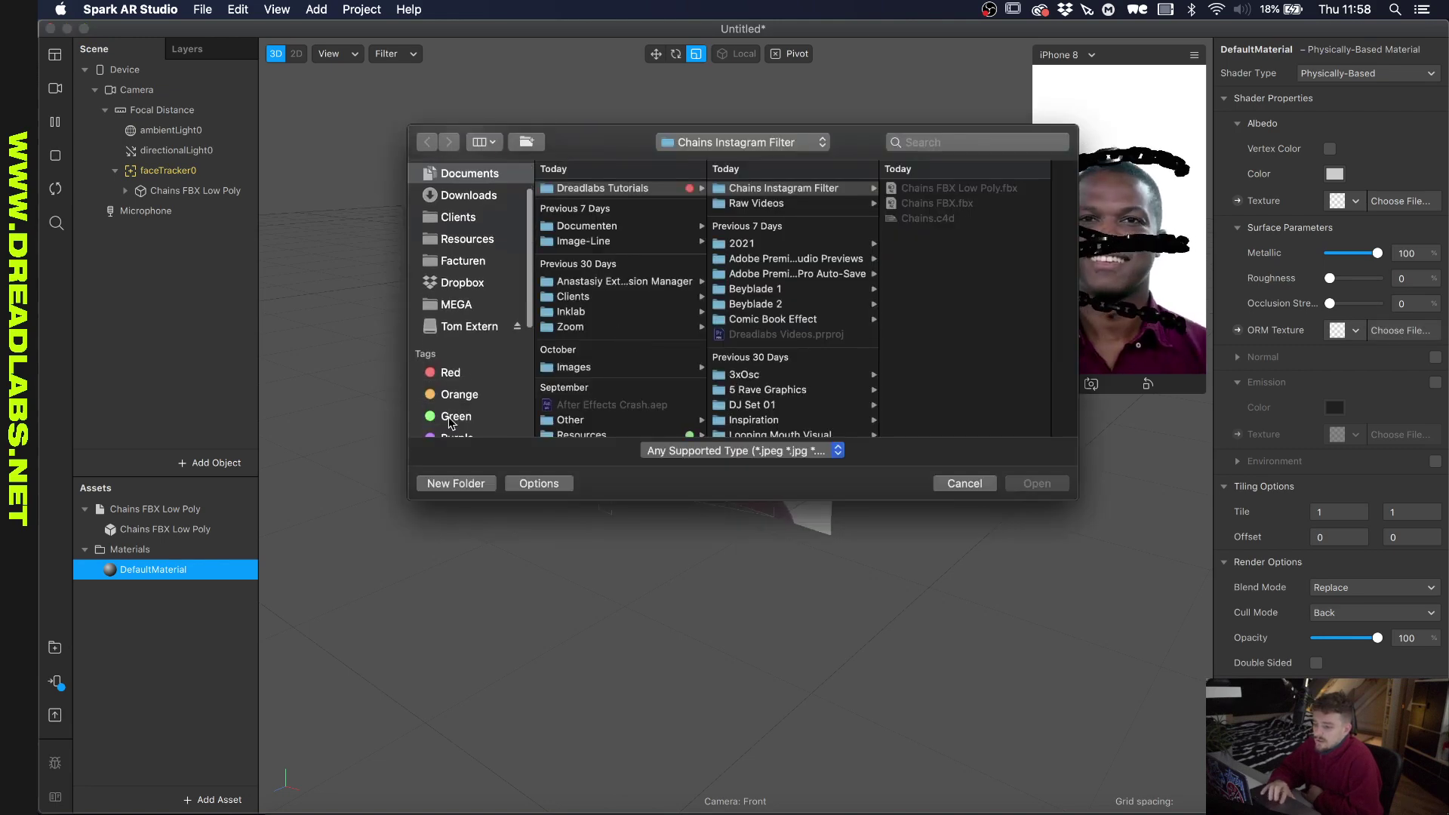
{"action": "left_click", "coordinate": [453, 416]}
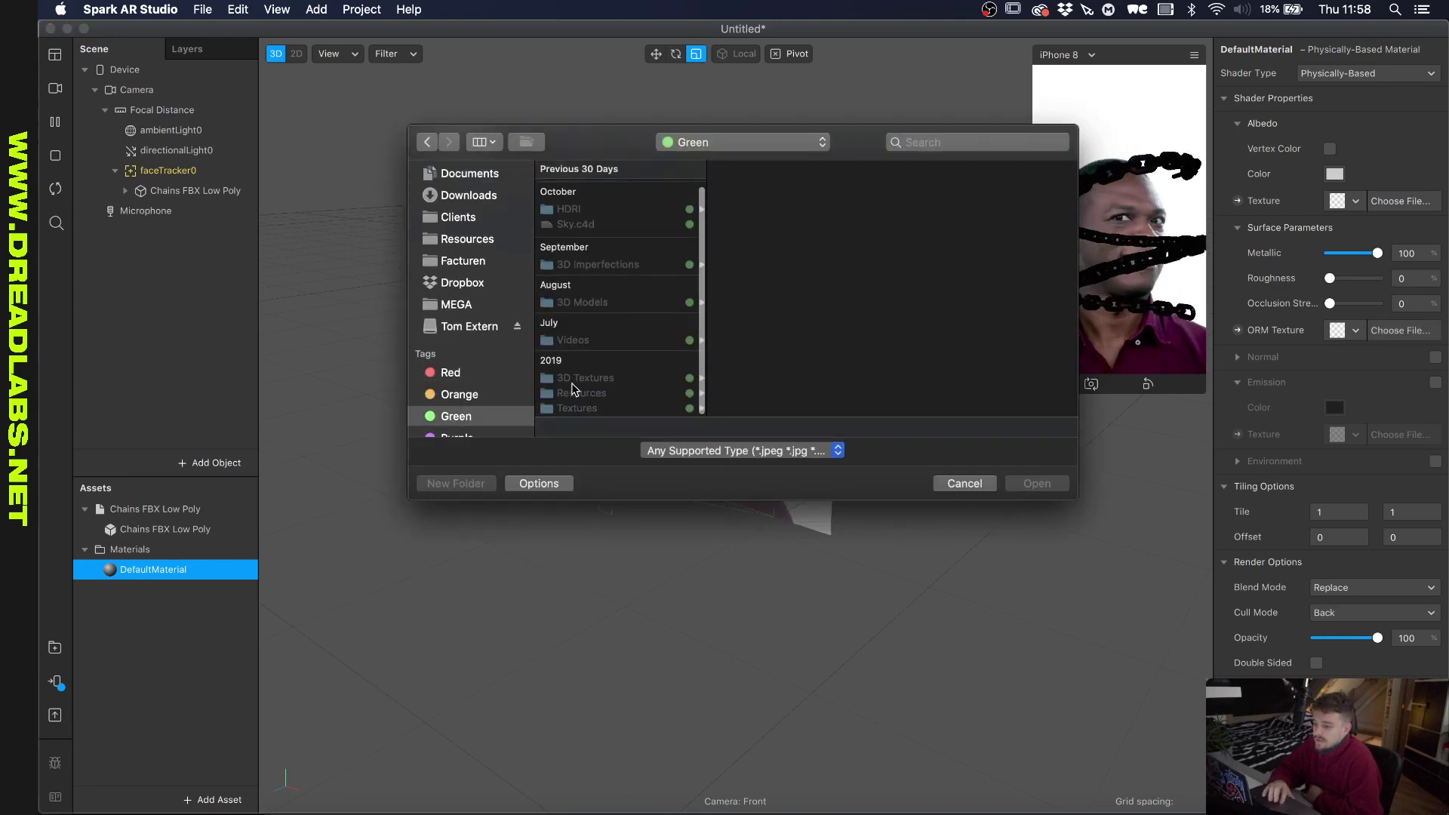
{"action": "left_click", "coordinate": [571, 408]}
Load Pearlescent / Holographic > Irridiscent > 6.jpg as the ORM texture and set Roughness to 48.
{"action": "left_click", "coordinate": [790, 370]}
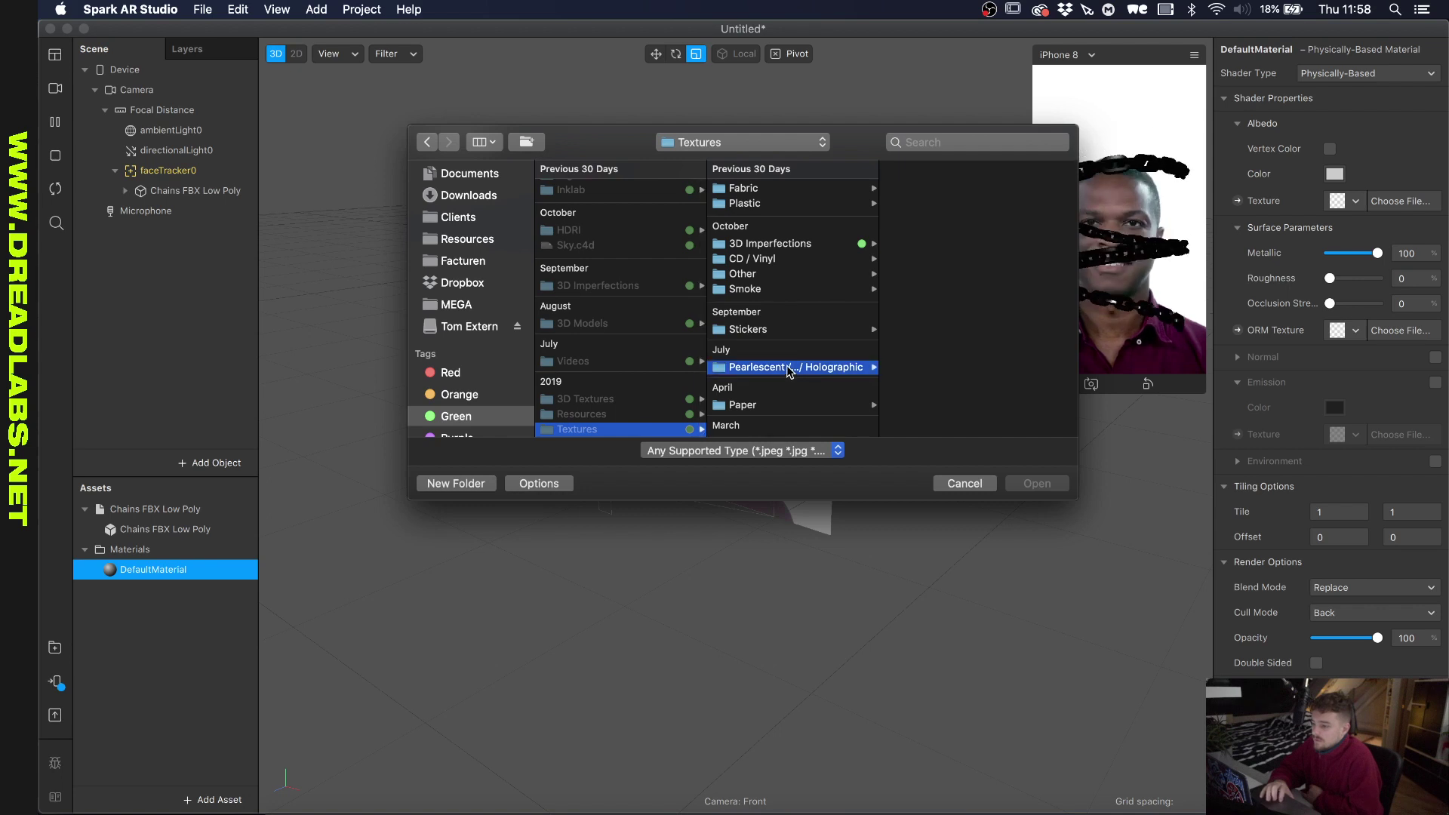
{"action": "left_click", "coordinate": [917, 240]}
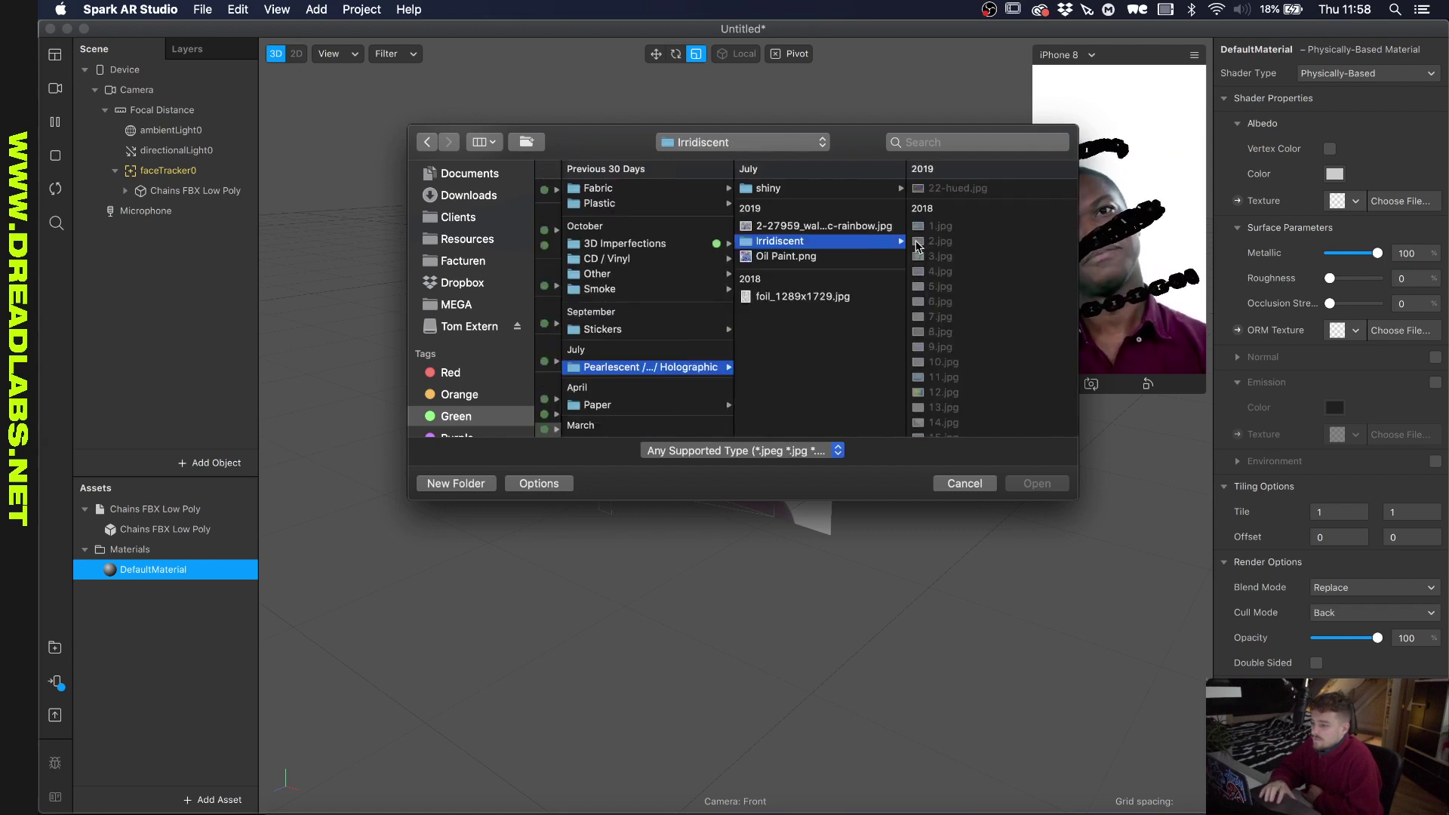
{"action": "left_click", "coordinate": [940, 272]}
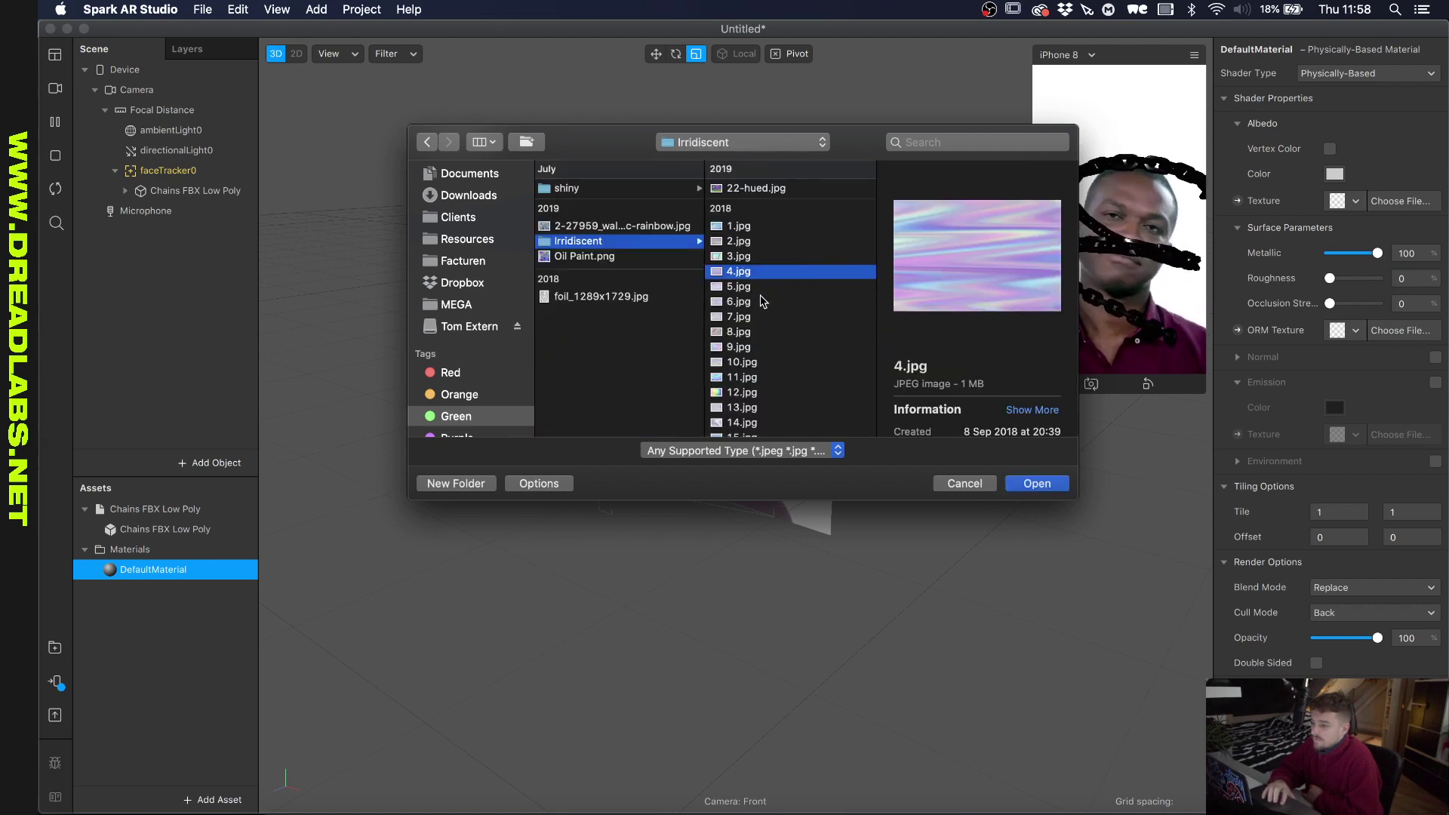
{"action": "left_click", "coordinate": [762, 301]}
{"action": "left_click", "coordinate": [1016, 485]}
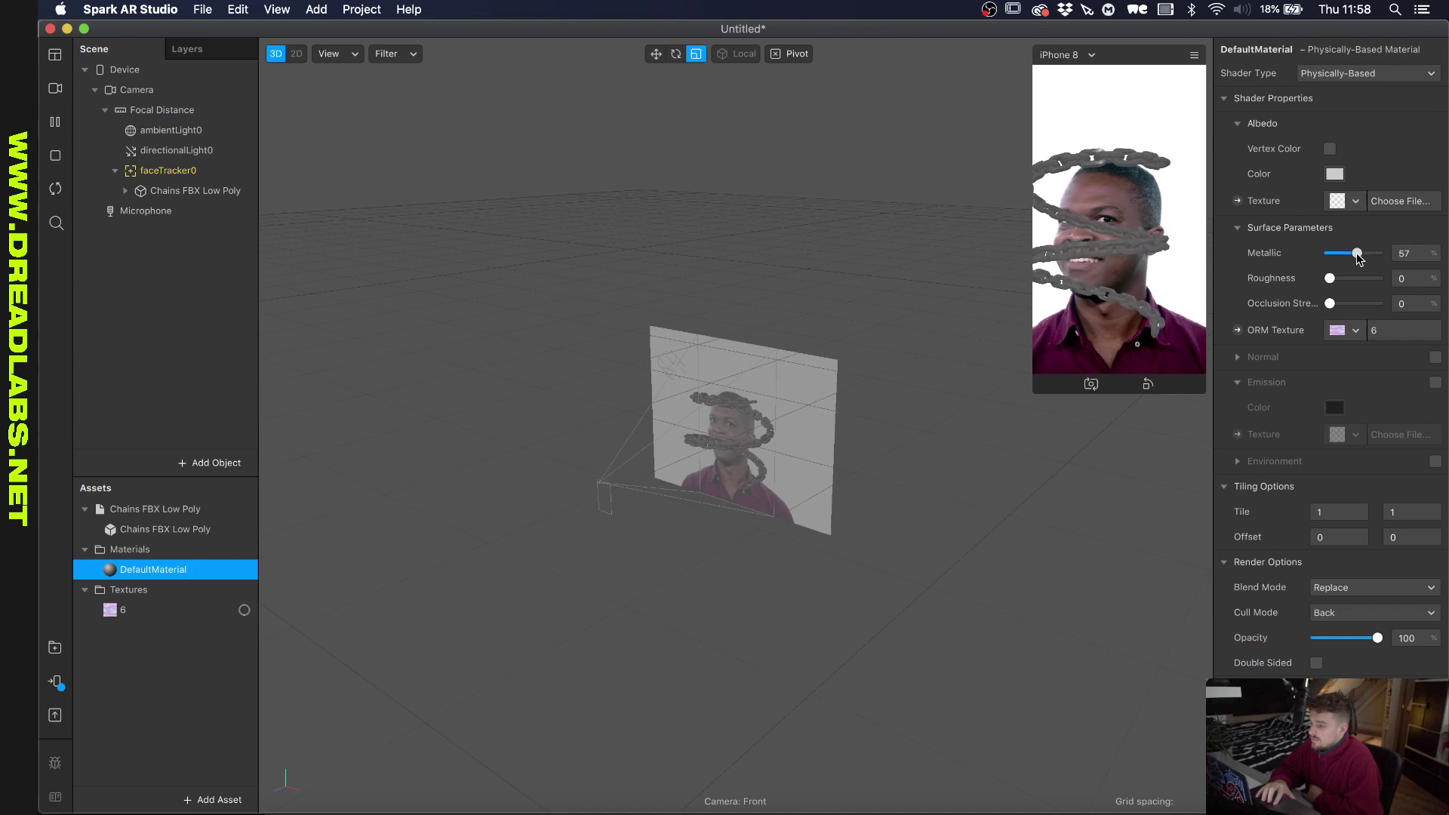
{"action": "left_click_drag", "start_coordinate": [1331, 279], "coordinate": [1349, 279]}
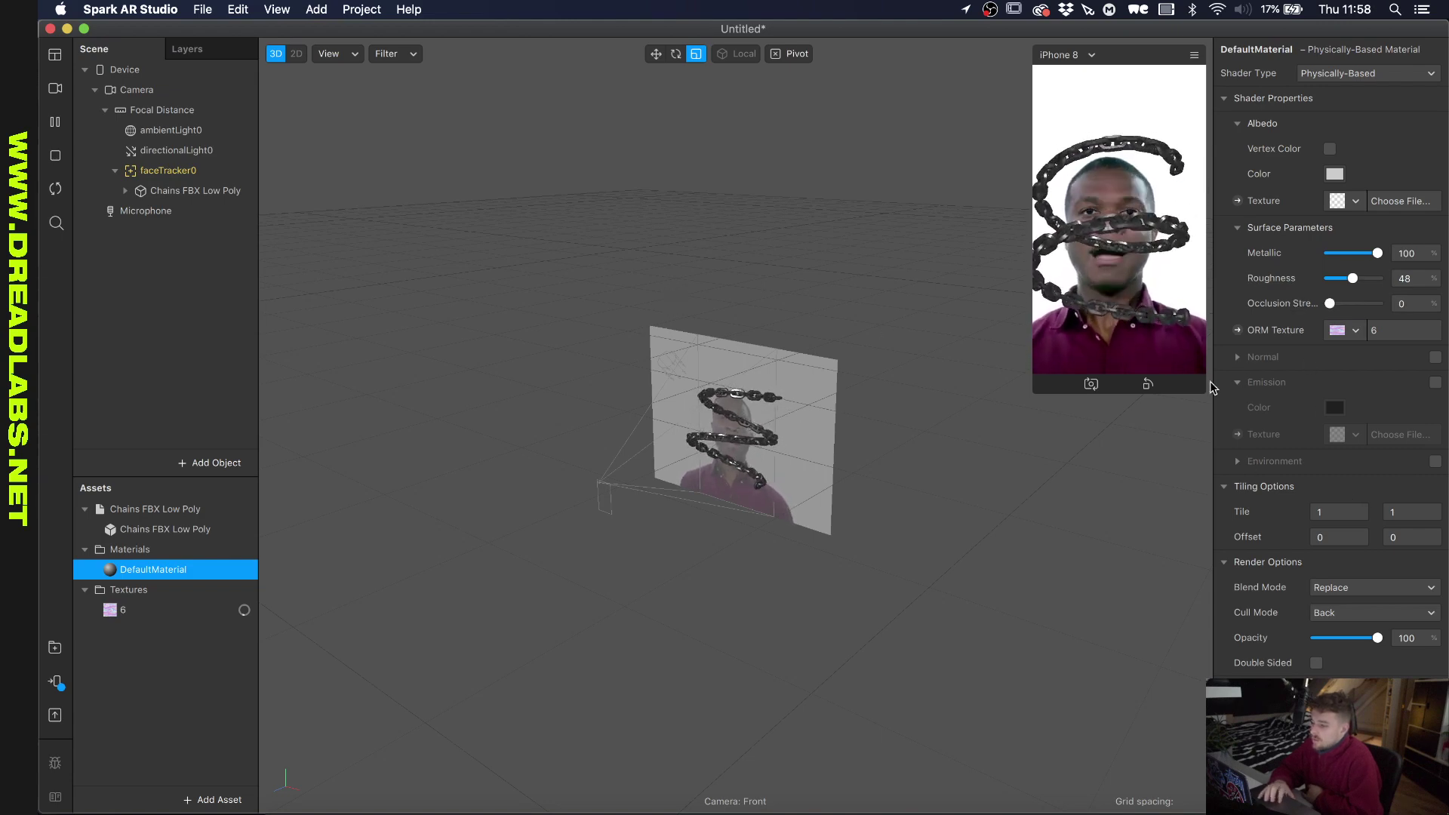
Enable Environment reflection and load HDRI > quarry_01_4k.hdr as the environment map.
{"action": "left_click", "coordinate": [1435, 461]}
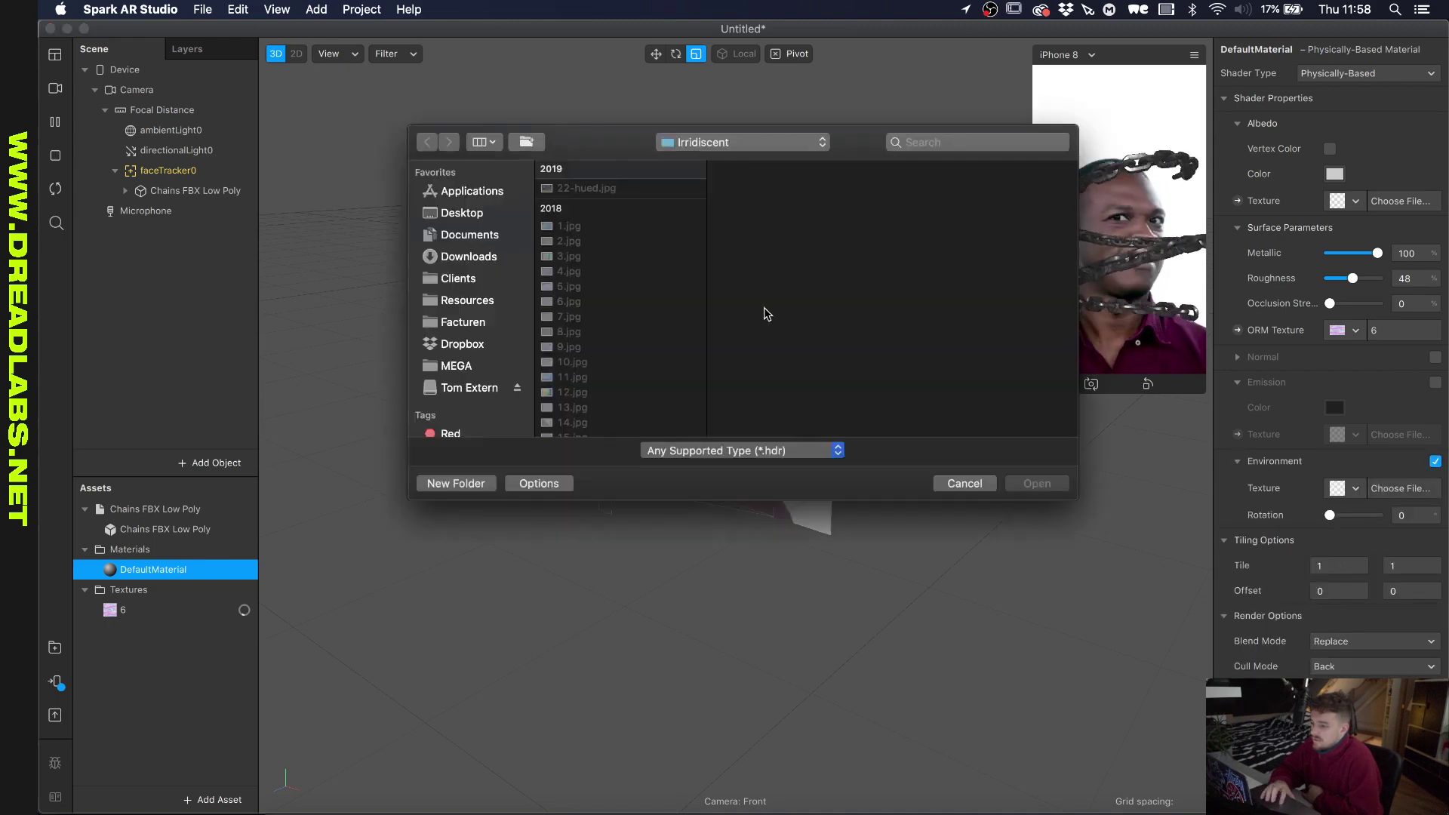
{"action": "scroll", "coordinate": [485, 355], "scroll_direction": "down", "scroll_amount": 2}
{"action": "left_click", "coordinate": [457, 416]}
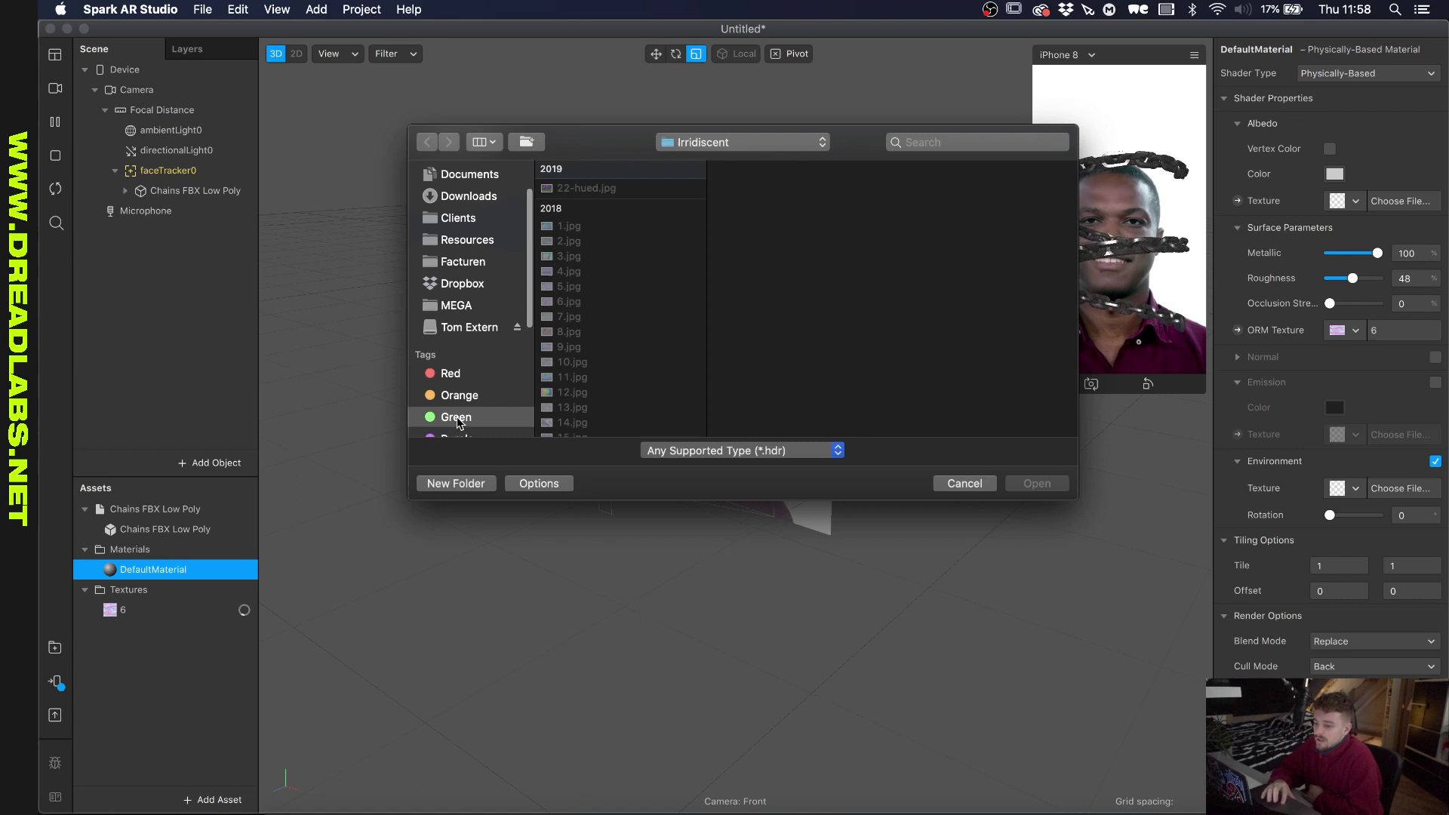
{"action": "left_click", "coordinate": [573, 243]}
{"action": "left_click", "coordinate": [780, 303]}
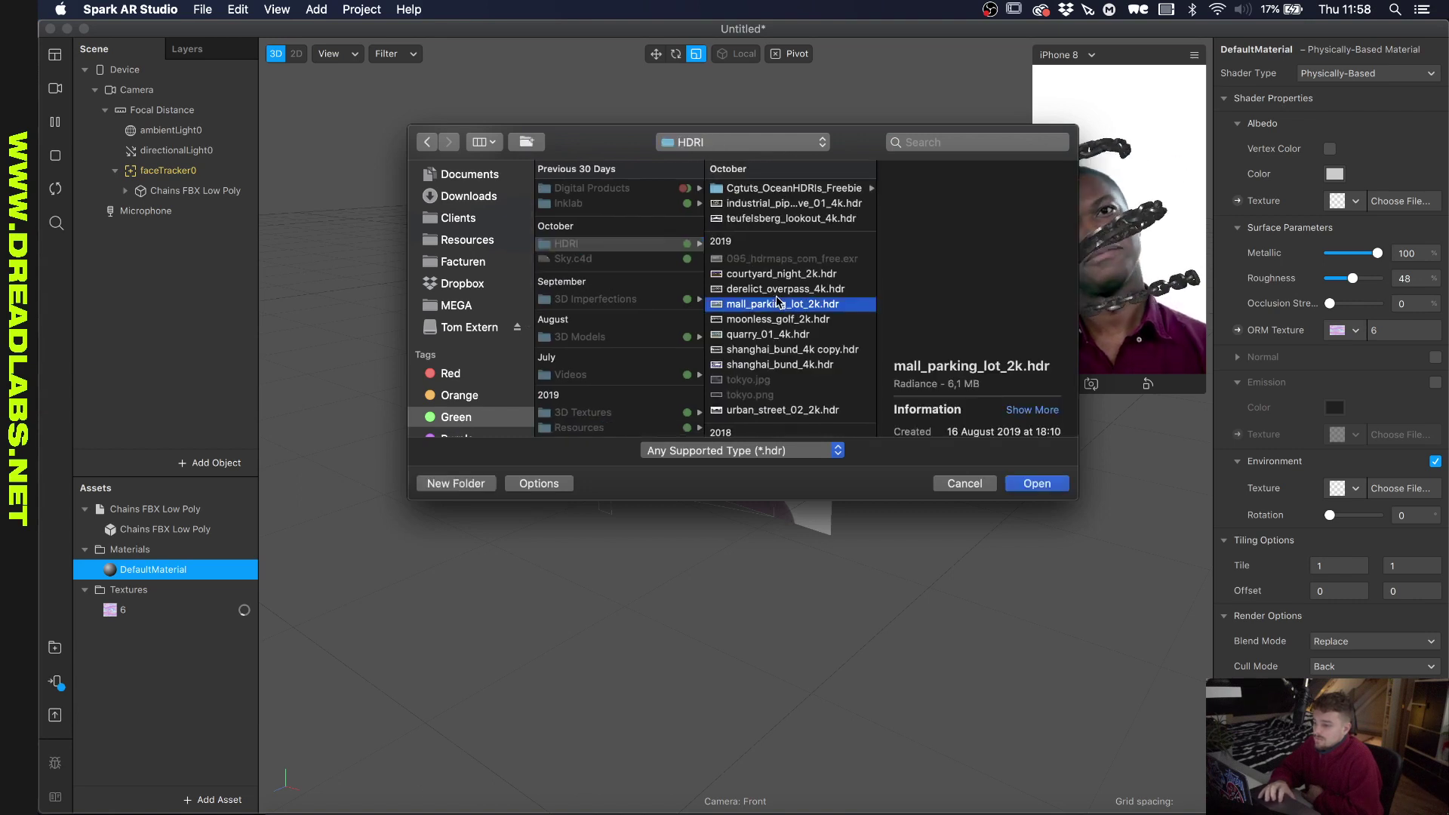
{"action": "left_click", "coordinate": [770, 333]}
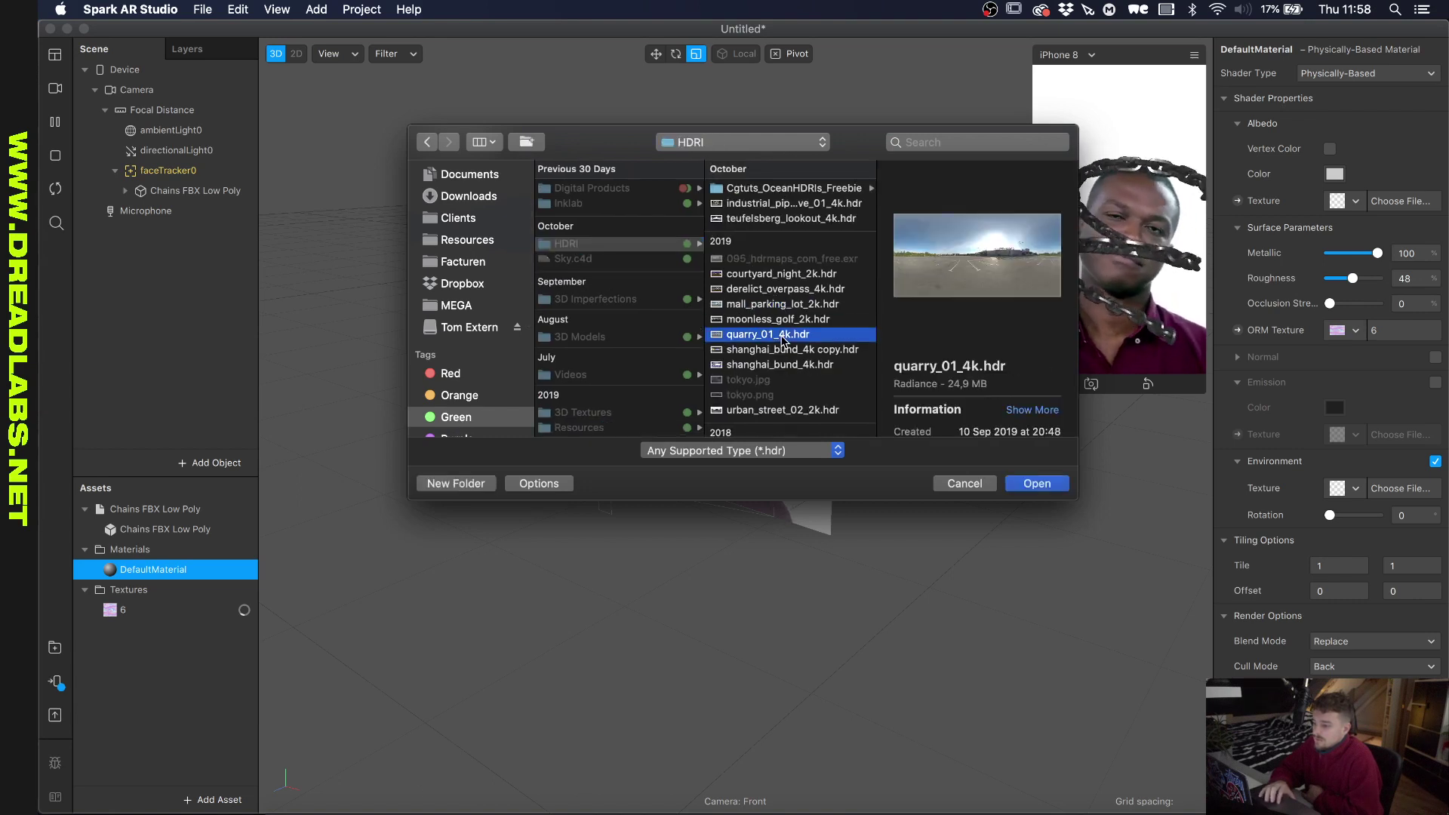
{"action": "left_click", "coordinate": [1039, 484]}
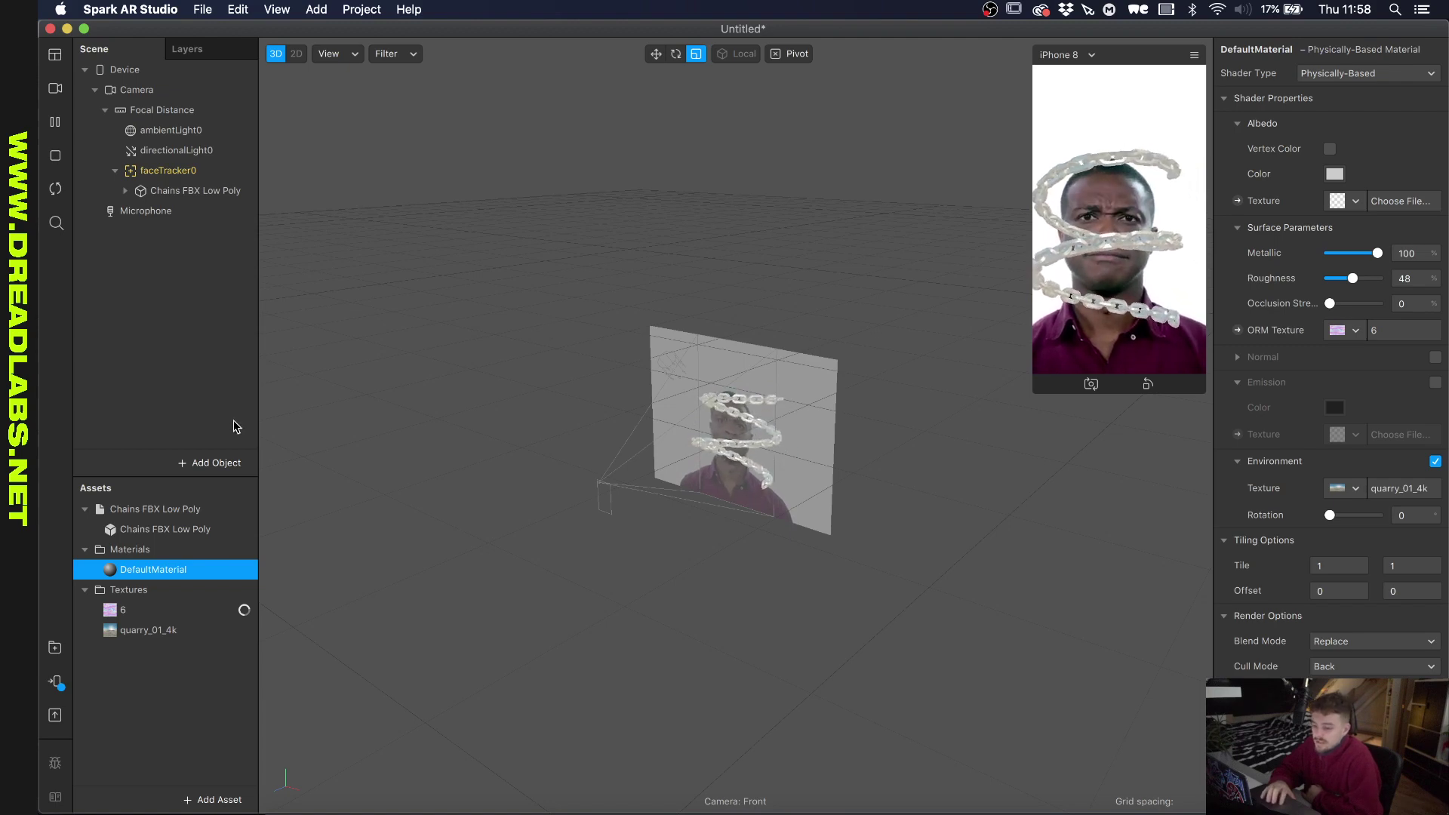
Select faceTracker0 and show the Patch Editor from the View menu.
{"action": "left_click", "coordinate": [139, 610]}
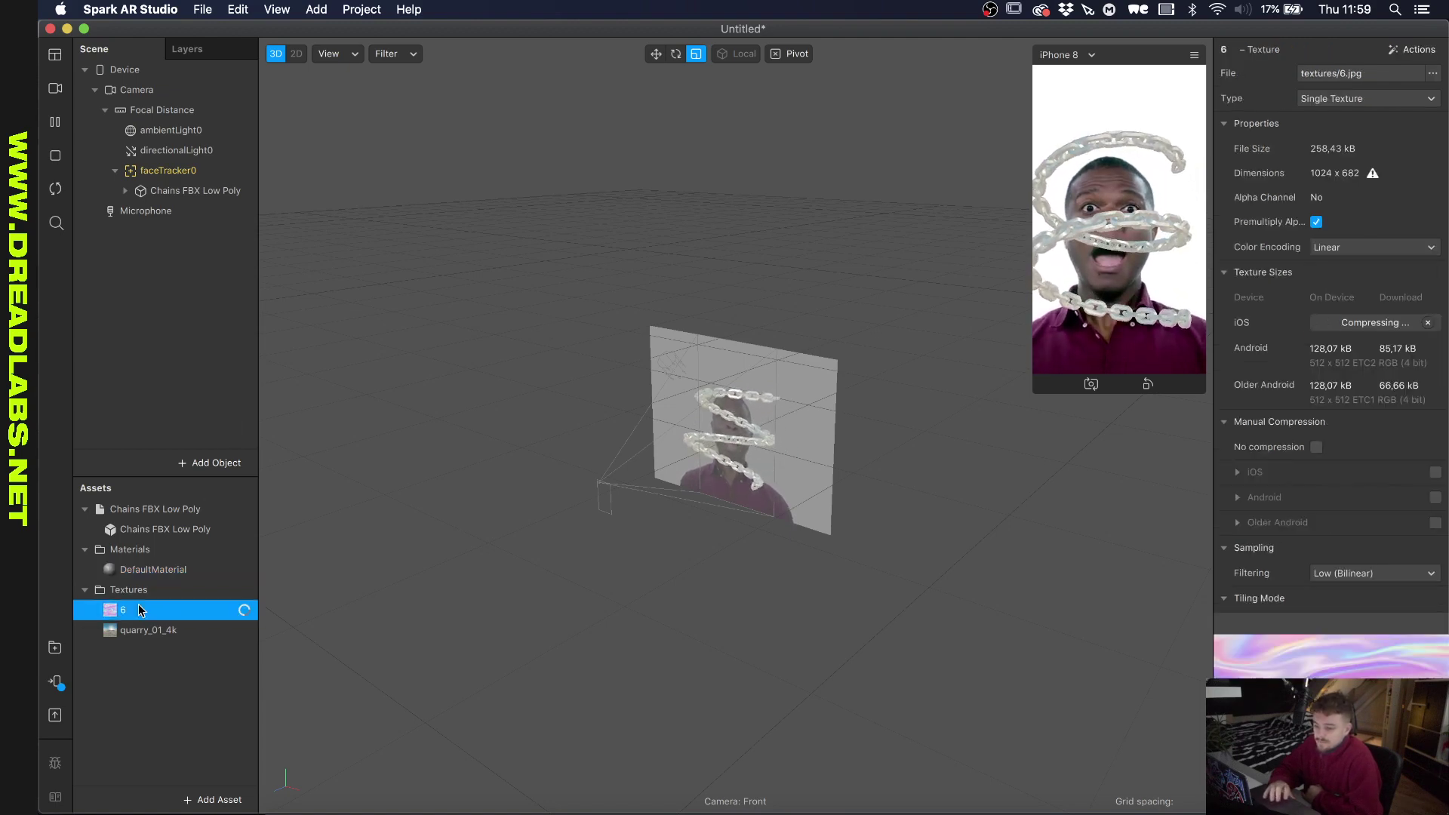
{"action": "left_click", "coordinate": [168, 171]}
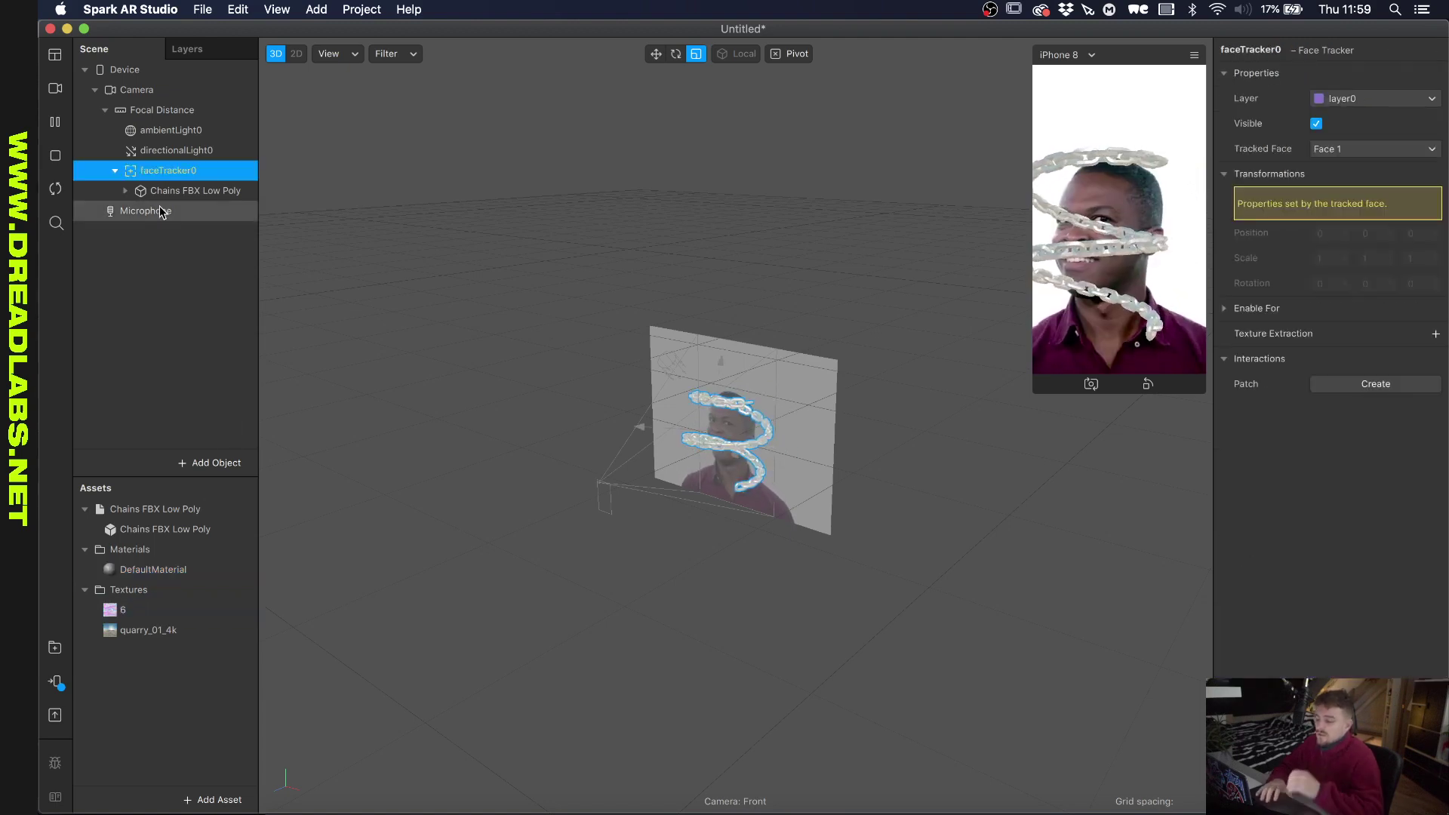
{"action": "left_click", "coordinate": [287, 11]}
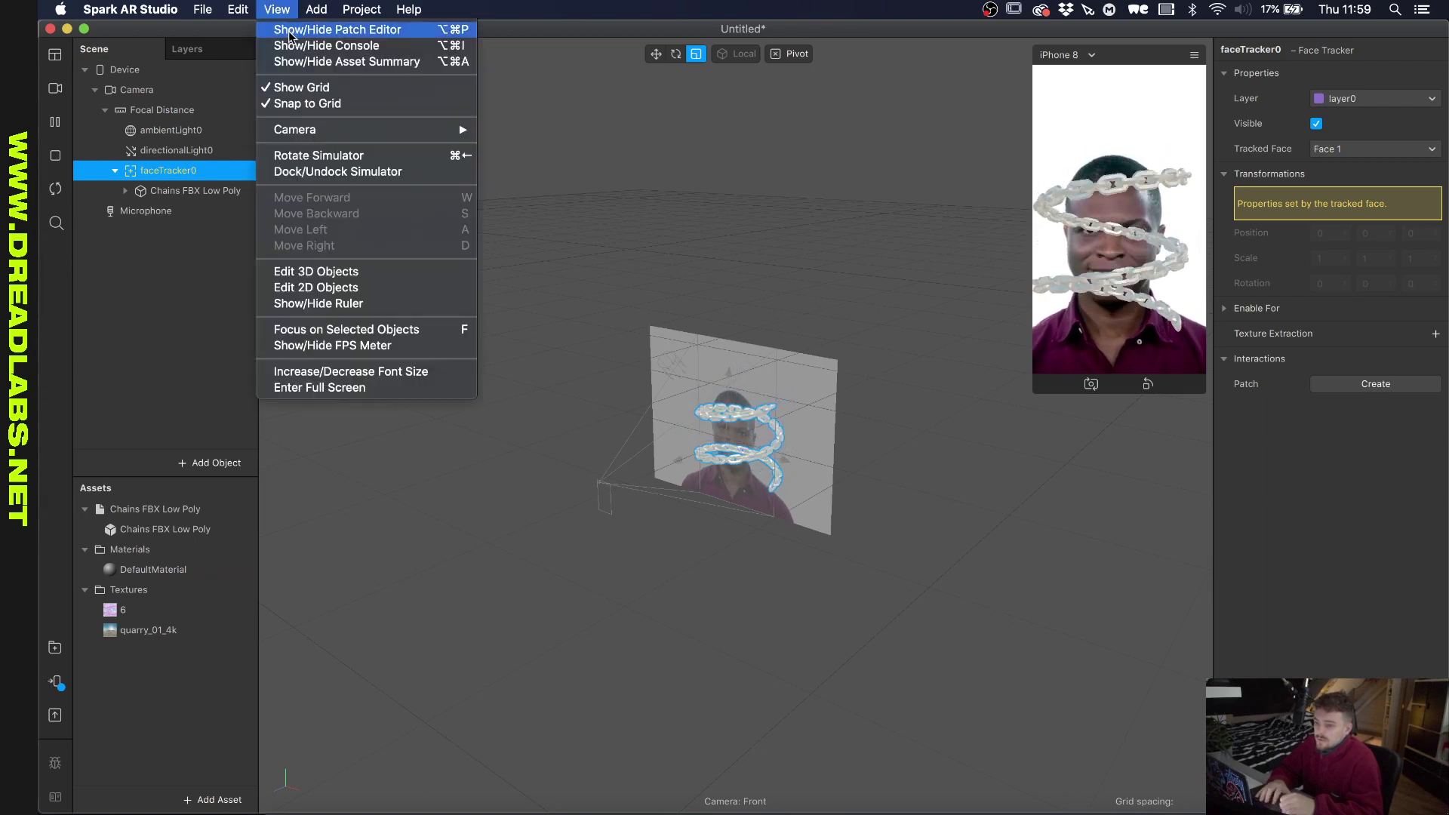
{"action": "left_click", "coordinate": [294, 30]}
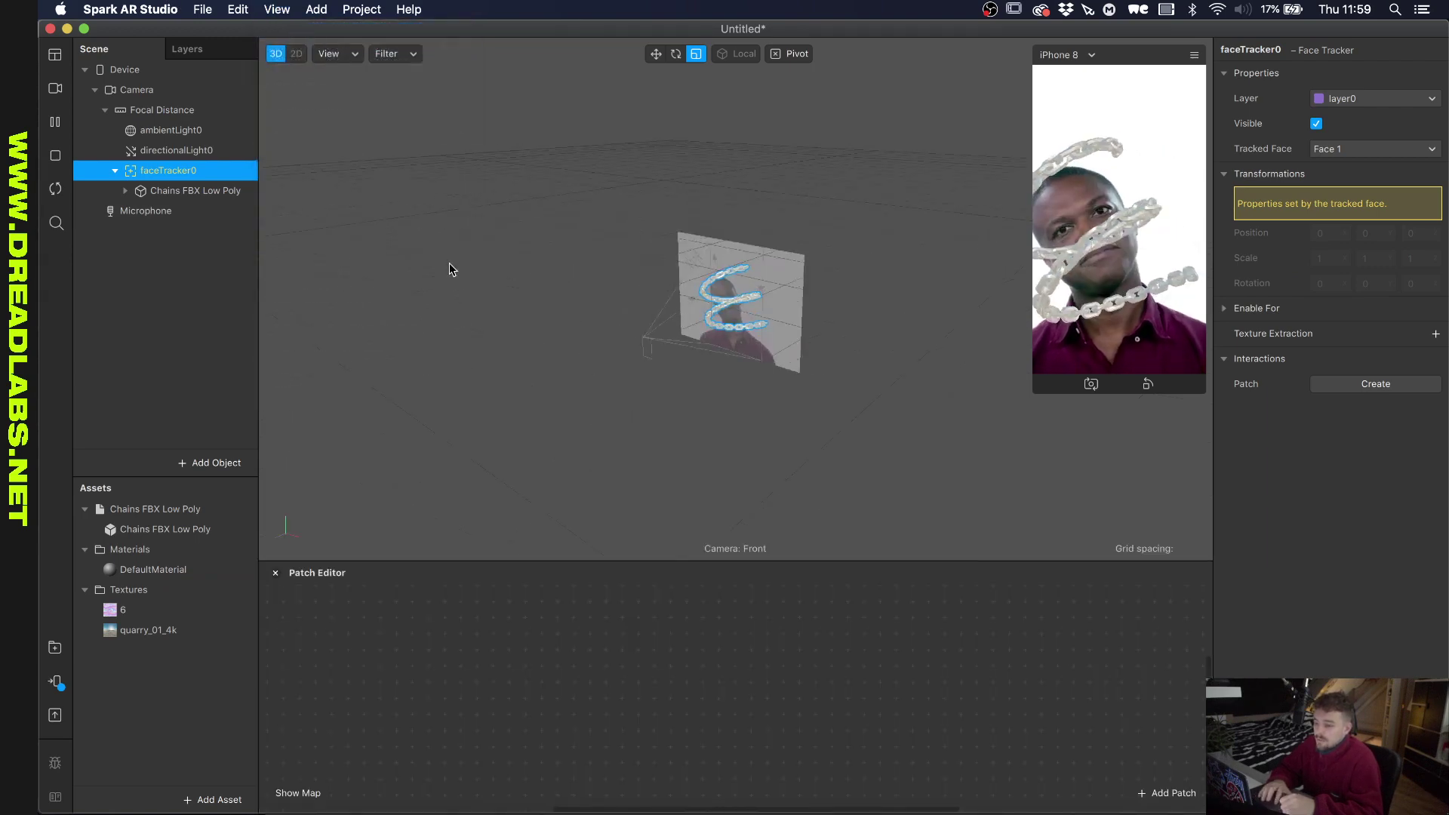
Add a Loop Animation patch and a Transition patch fed by its output.
{"action": "right_click", "coordinate": [360, 636]}
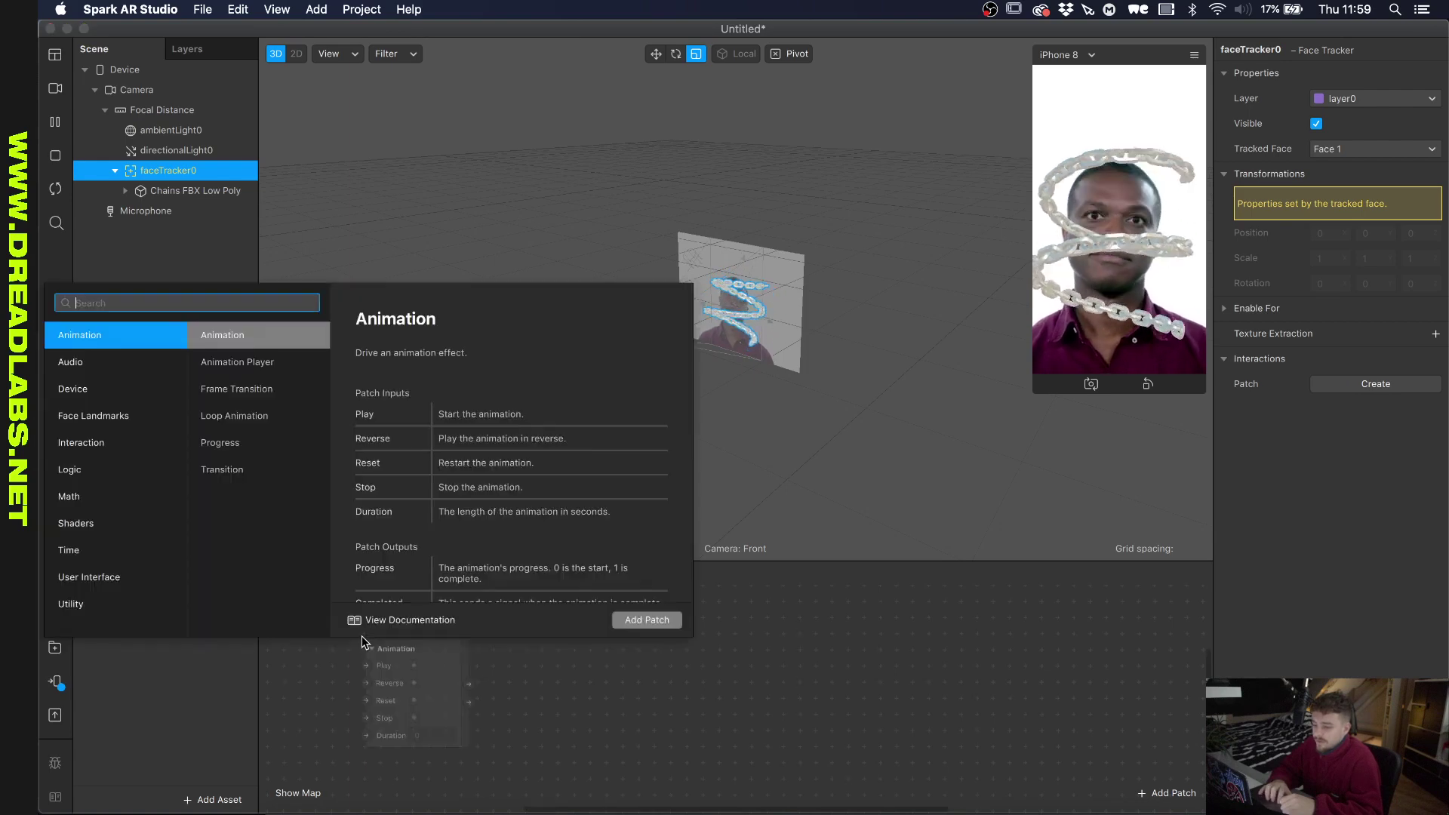
{"action": "left_click", "coordinate": [251, 418]}
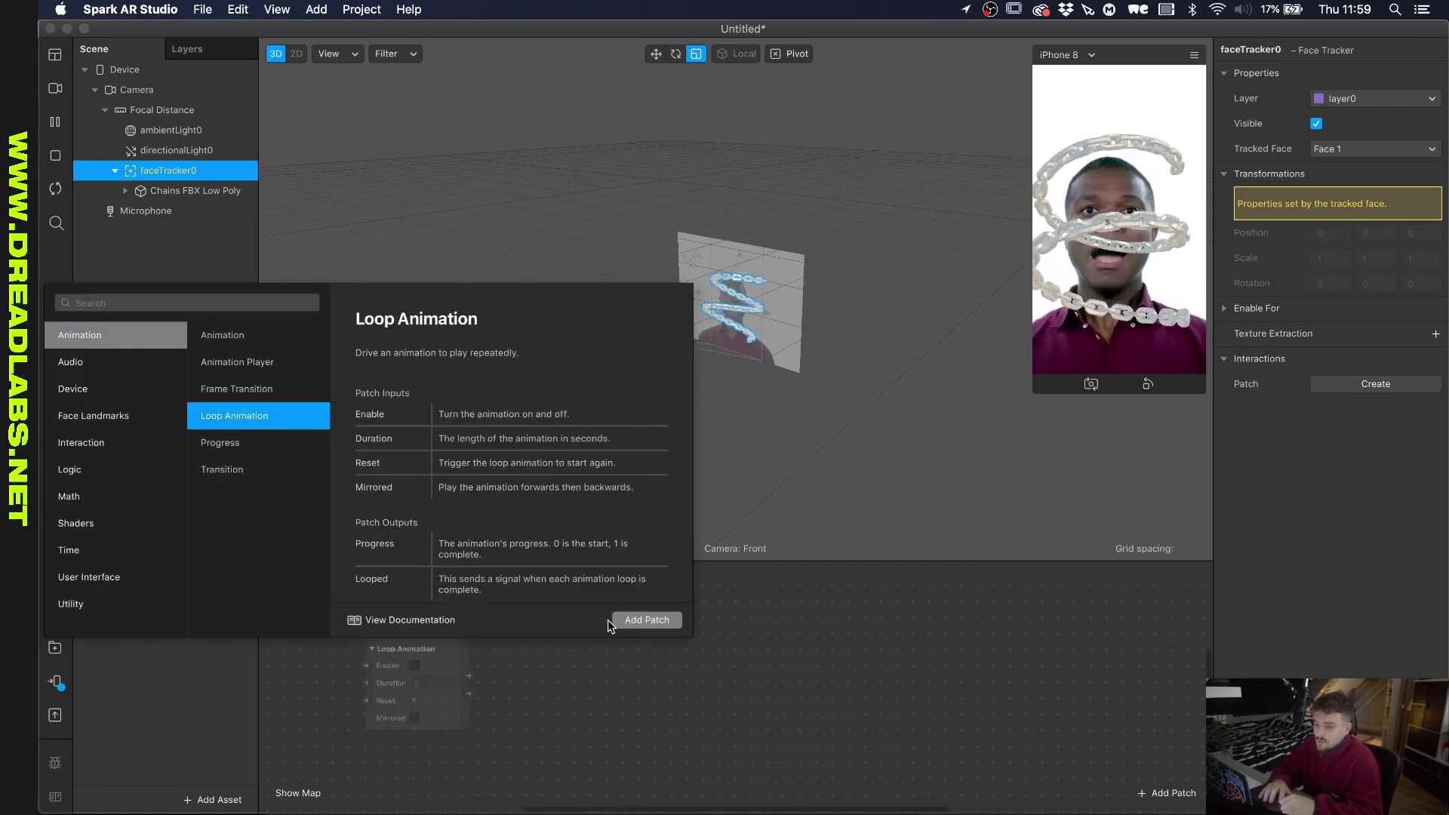
{"action": "left_click", "coordinate": [645, 620]}
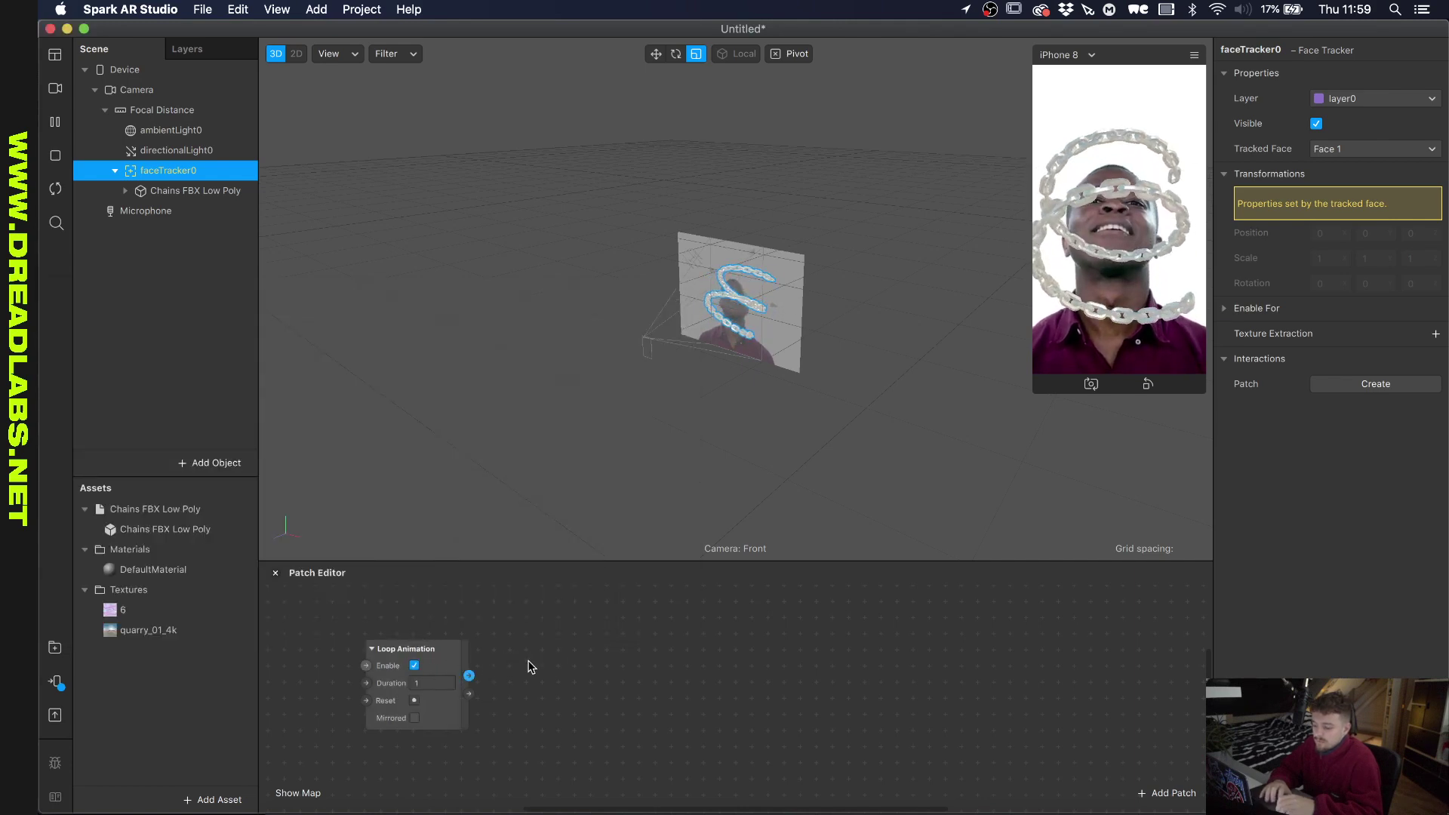
{"action": "left_click_drag", "start_coordinate": [469, 675], "coordinate": [554, 662]}
{"action": "left_click", "coordinate": [413, 497]}
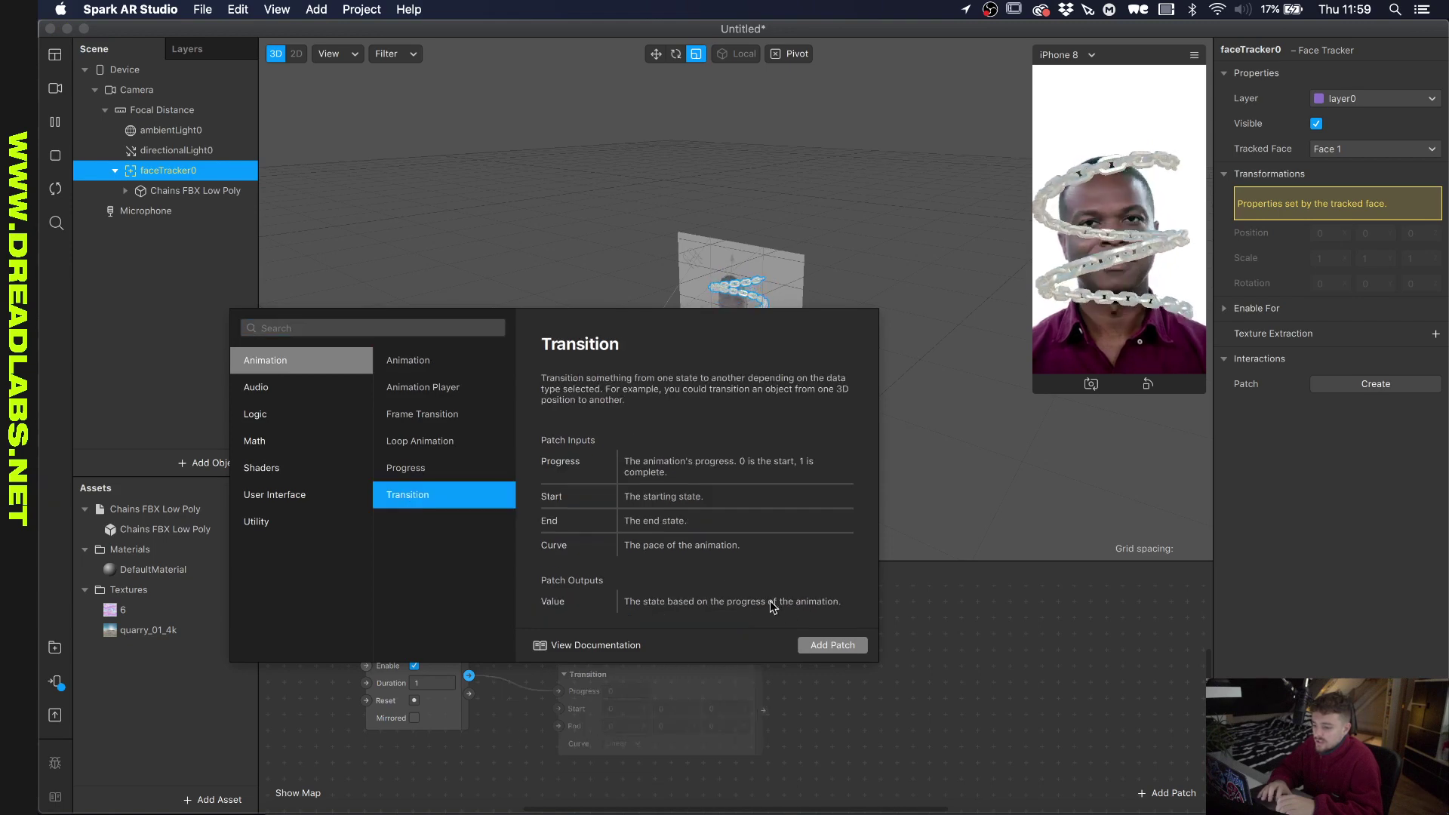
{"action": "left_click", "coordinate": [830, 645]}
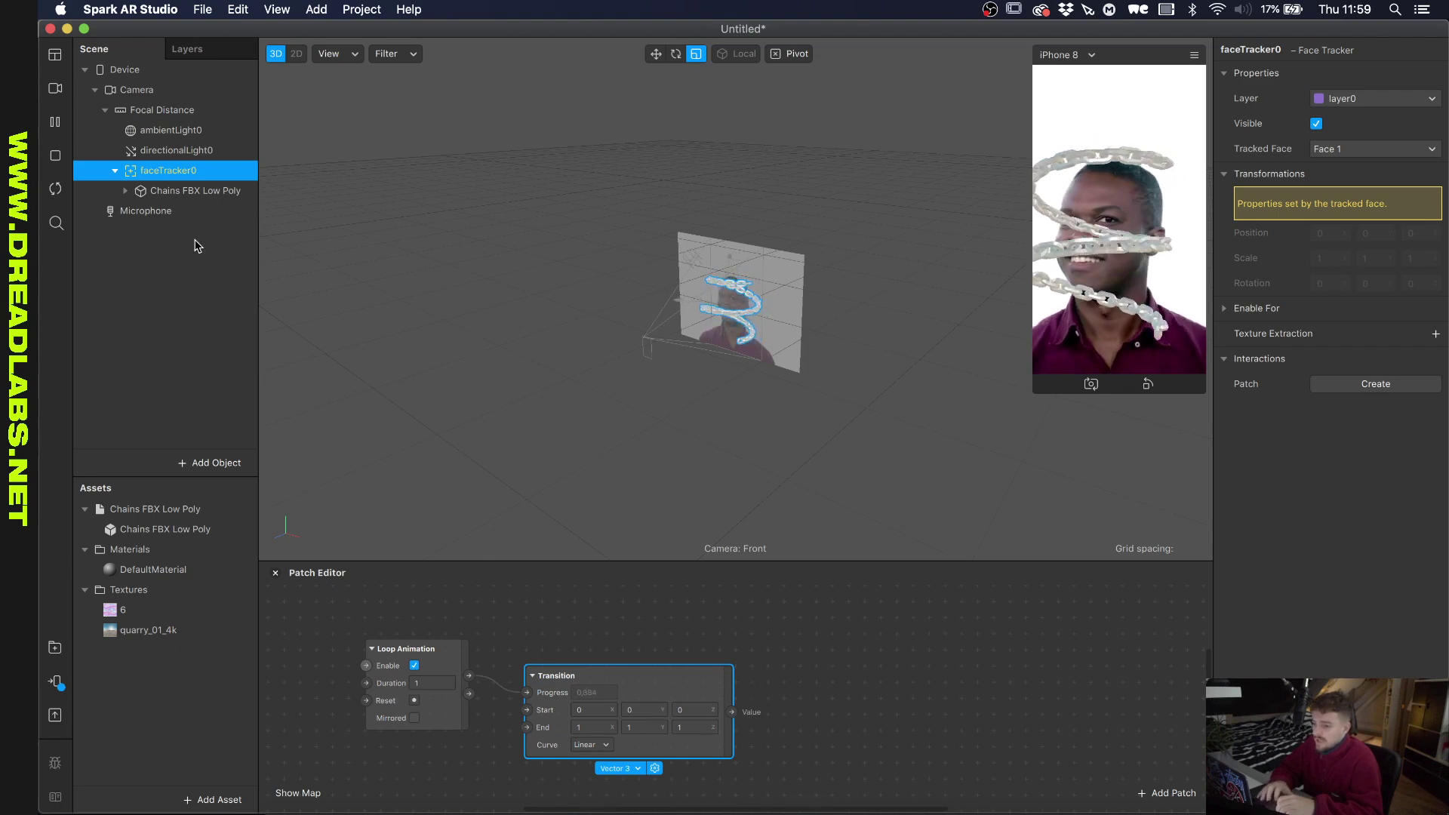
{"action": "left_click", "coordinate": [166, 190]}
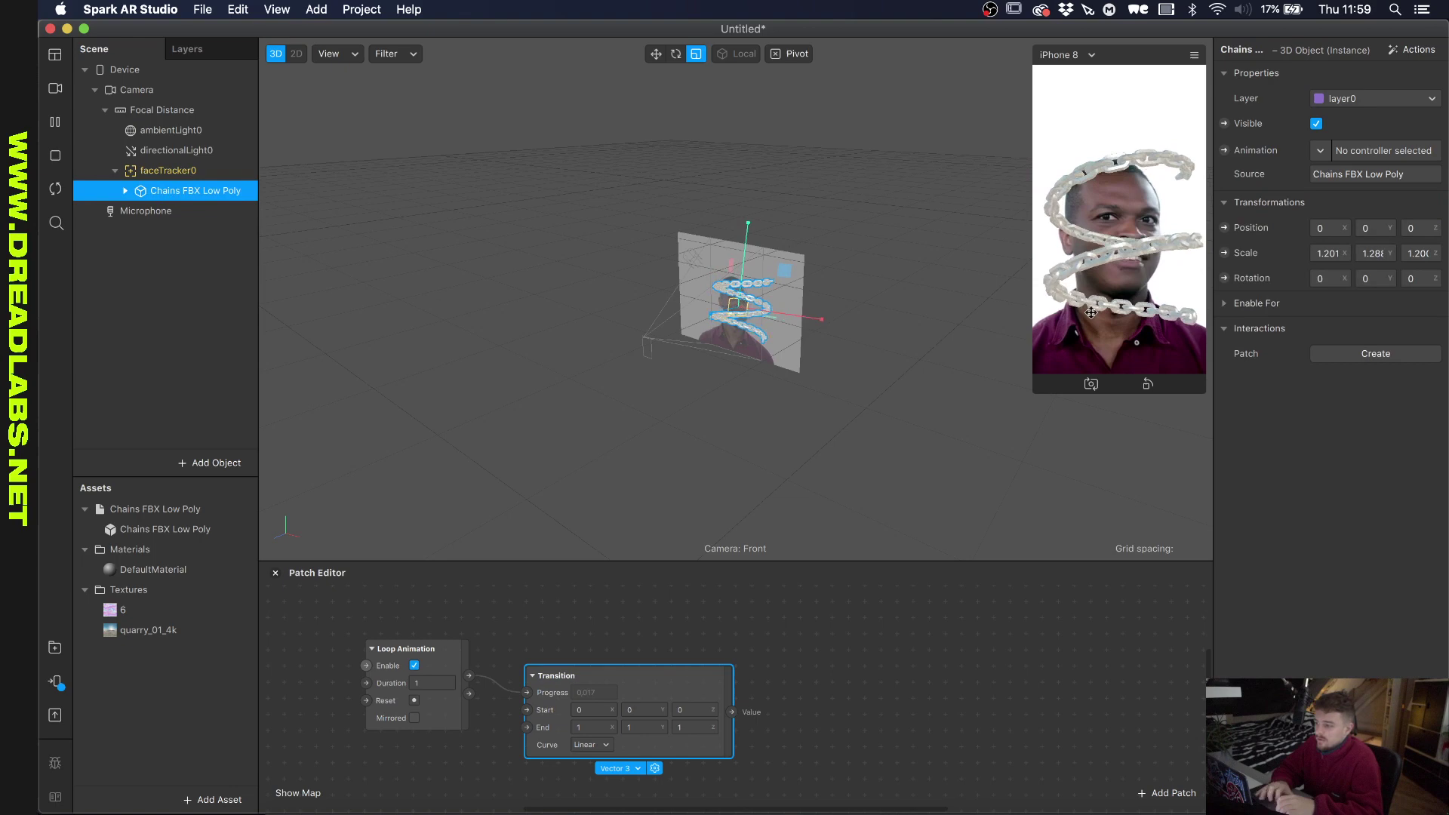
Create a 3D Rotation patch for the chains and connect Transition's Value to it.
{"action": "left_click", "coordinate": [1225, 277]}
{"action": "left_click_drag", "start_coordinate": [755, 732], "coordinate": [799, 681]}
{"action": "left_click_drag", "start_coordinate": [731, 713], "coordinate": [785, 677]}
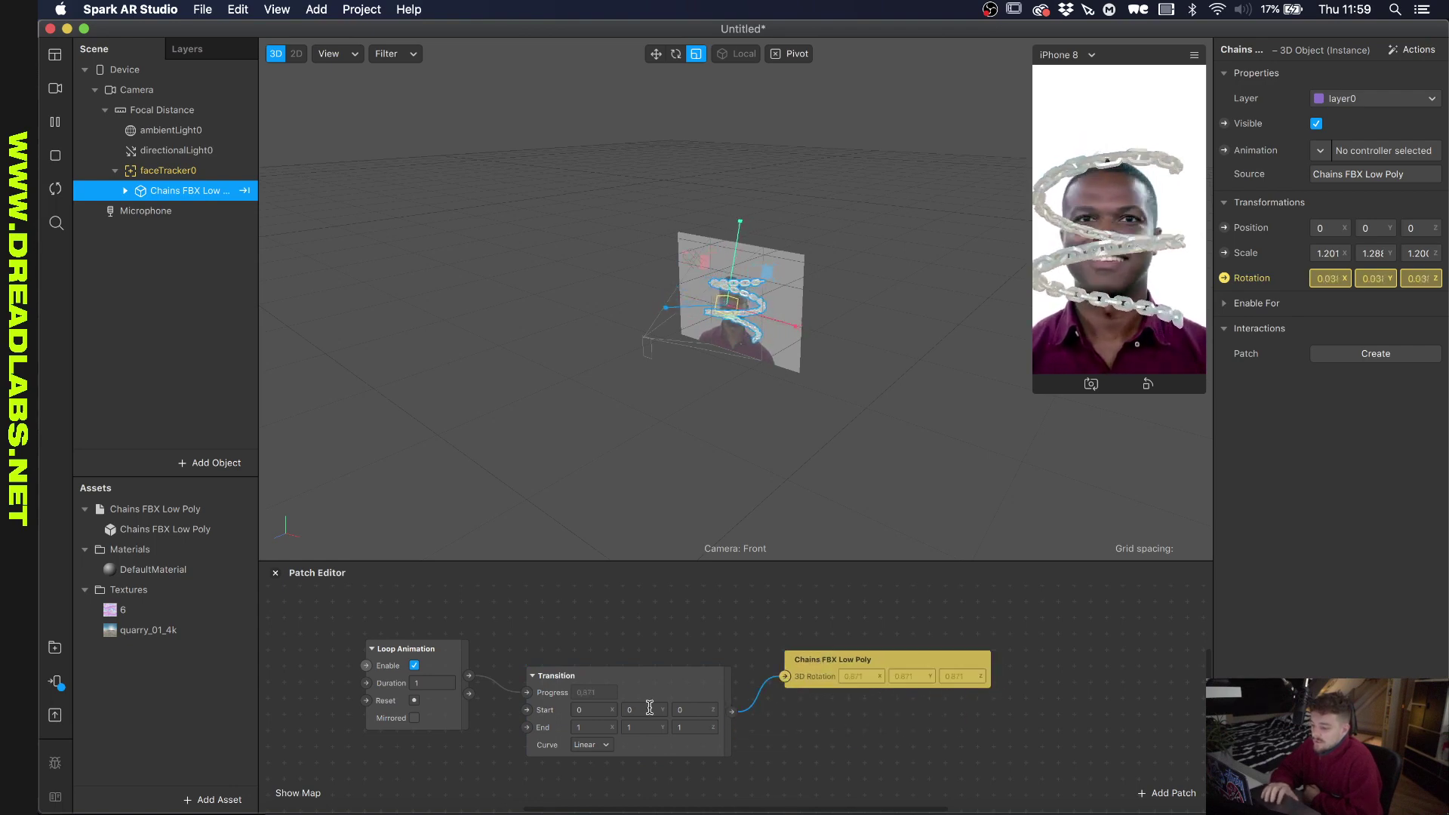
Set the Transition's End to 0, 360, 1 so the chains circle the head.
{"action": "left_click", "coordinate": [595, 727]}
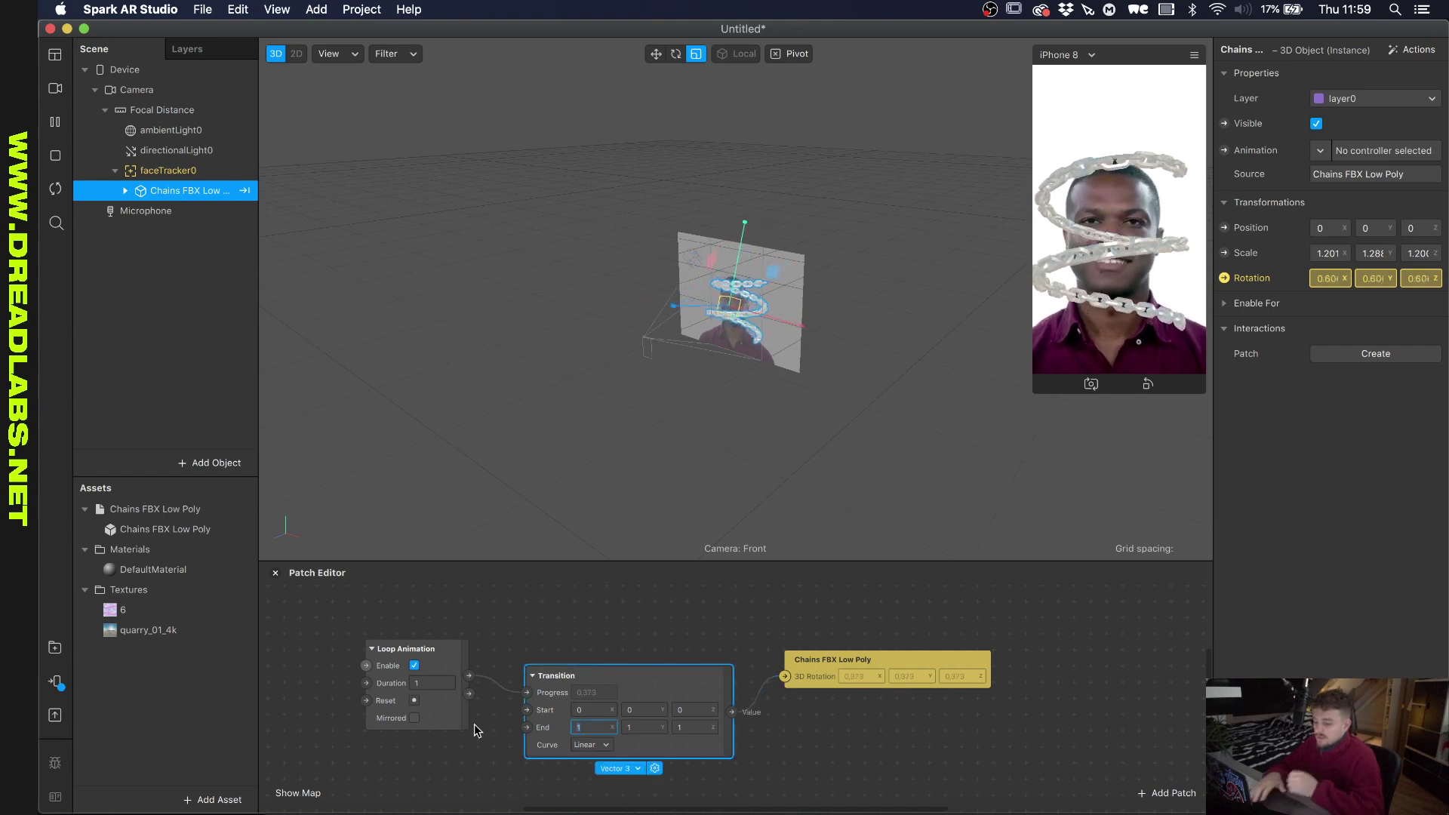
{"action": "type", "text": "360"}
{"action": "key", "text": "Return"}
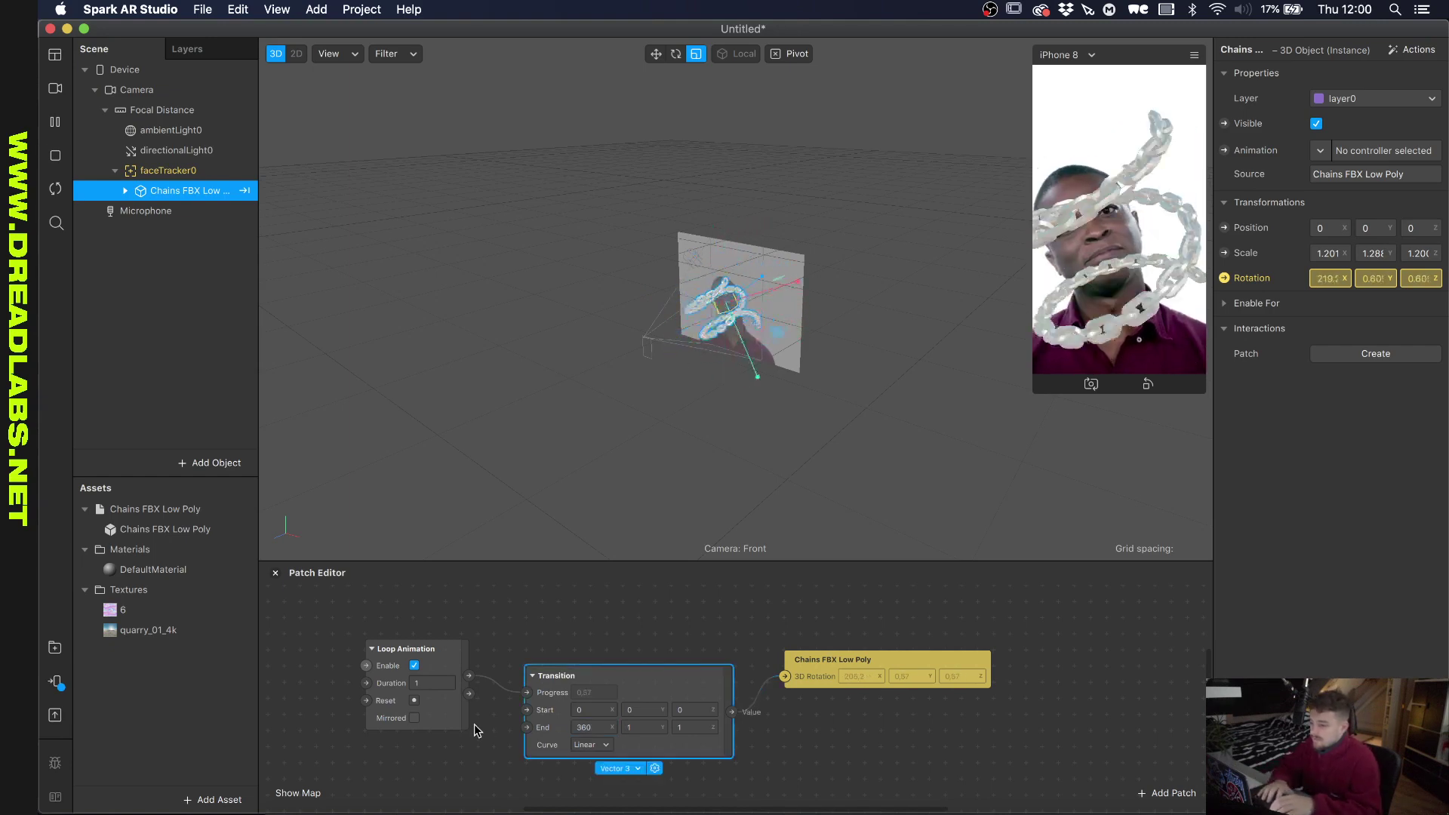
{"action": "double_click", "coordinate": [594, 726]}
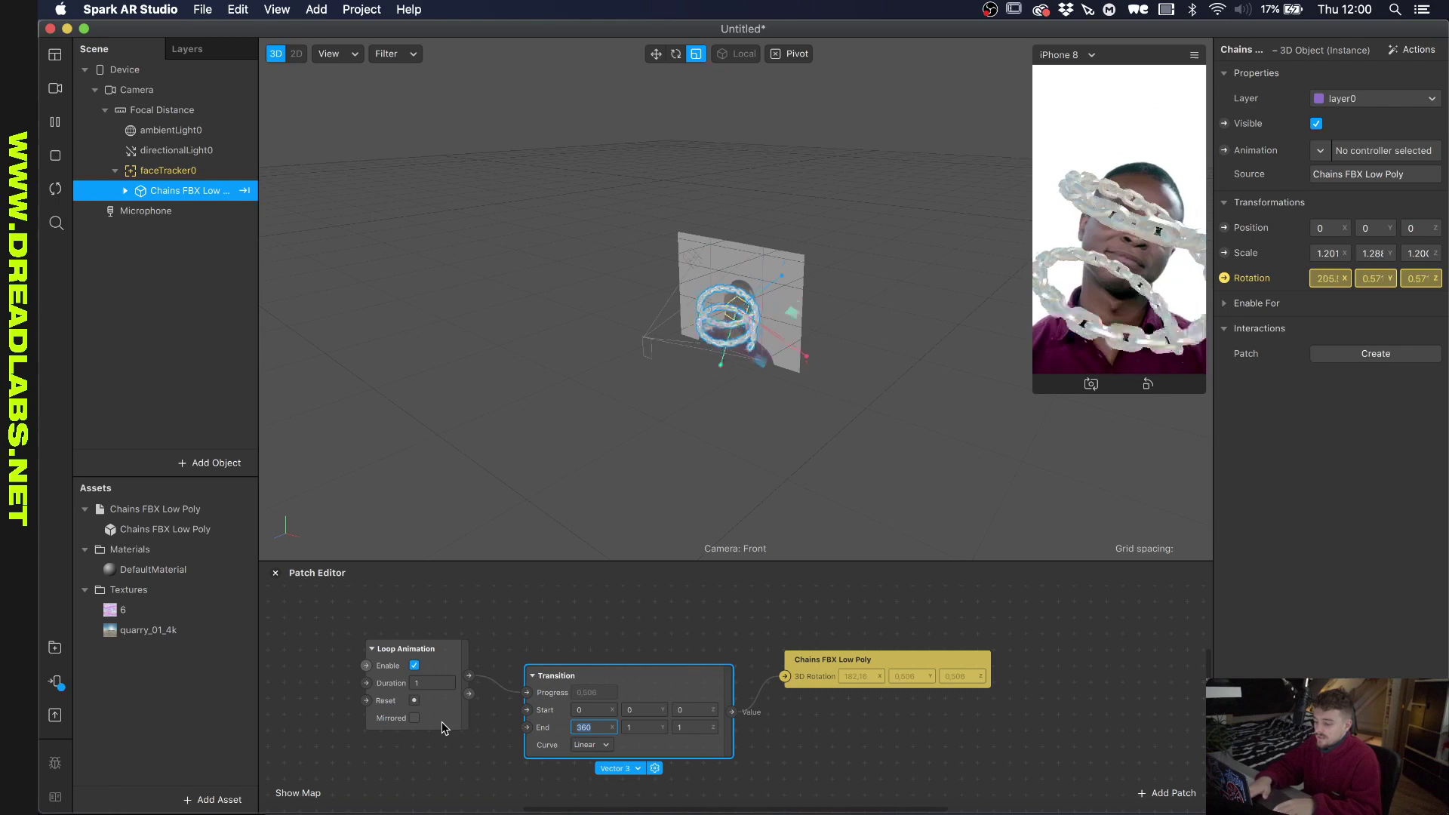
{"action": "type", "text": "0"}
{"action": "key", "text": "Tab"}
{"action": "type", "text": "360"}
{"action": "key", "text": "Return"}
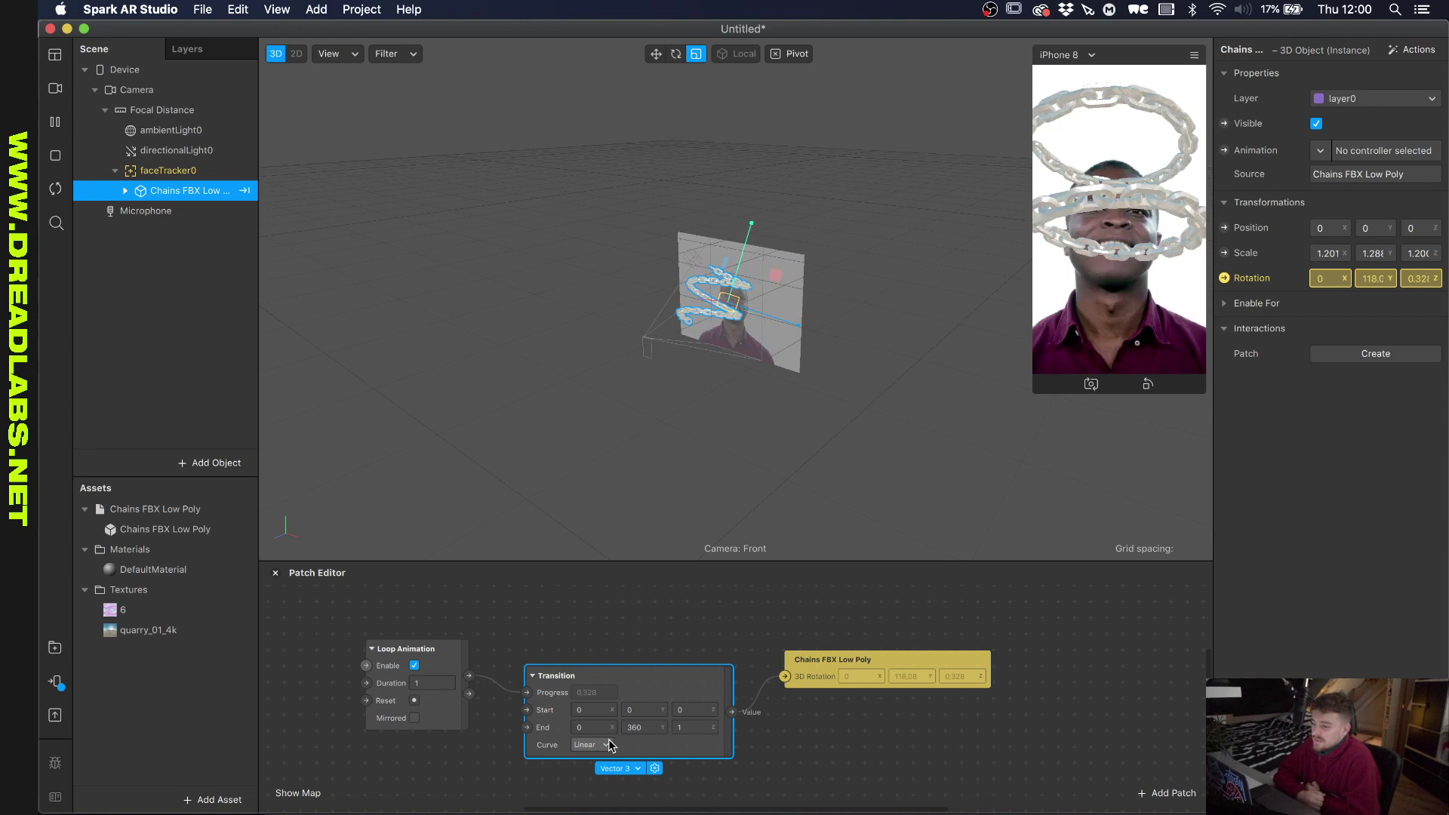
In Cinema 4D, set the Chains object's Z position to 0 cm.
{"action": "left_click", "coordinate": [932, 811]}
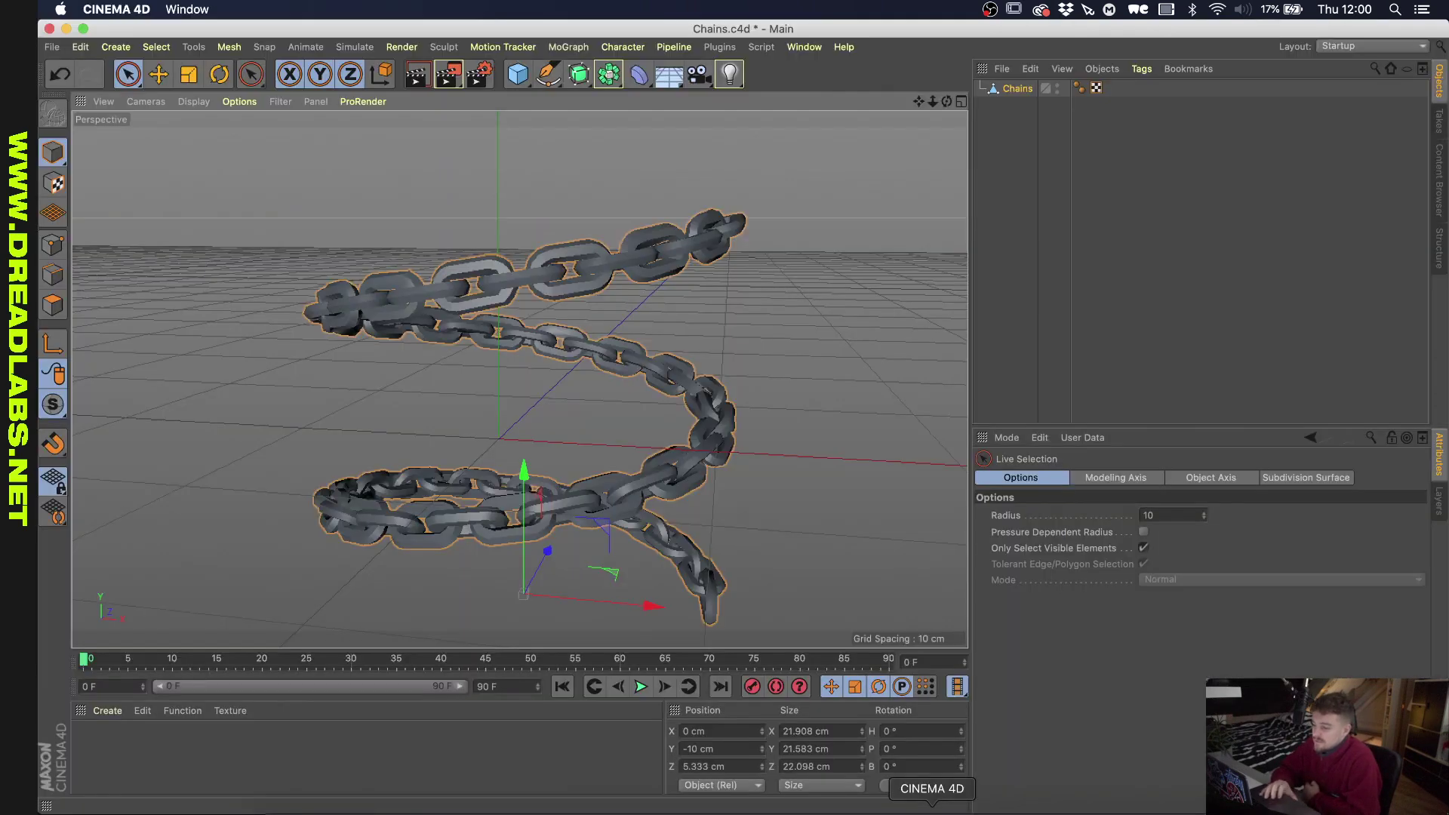
{"action": "left_click", "coordinate": [1017, 88]}
{"action": "left_click", "coordinate": [1036, 481]}
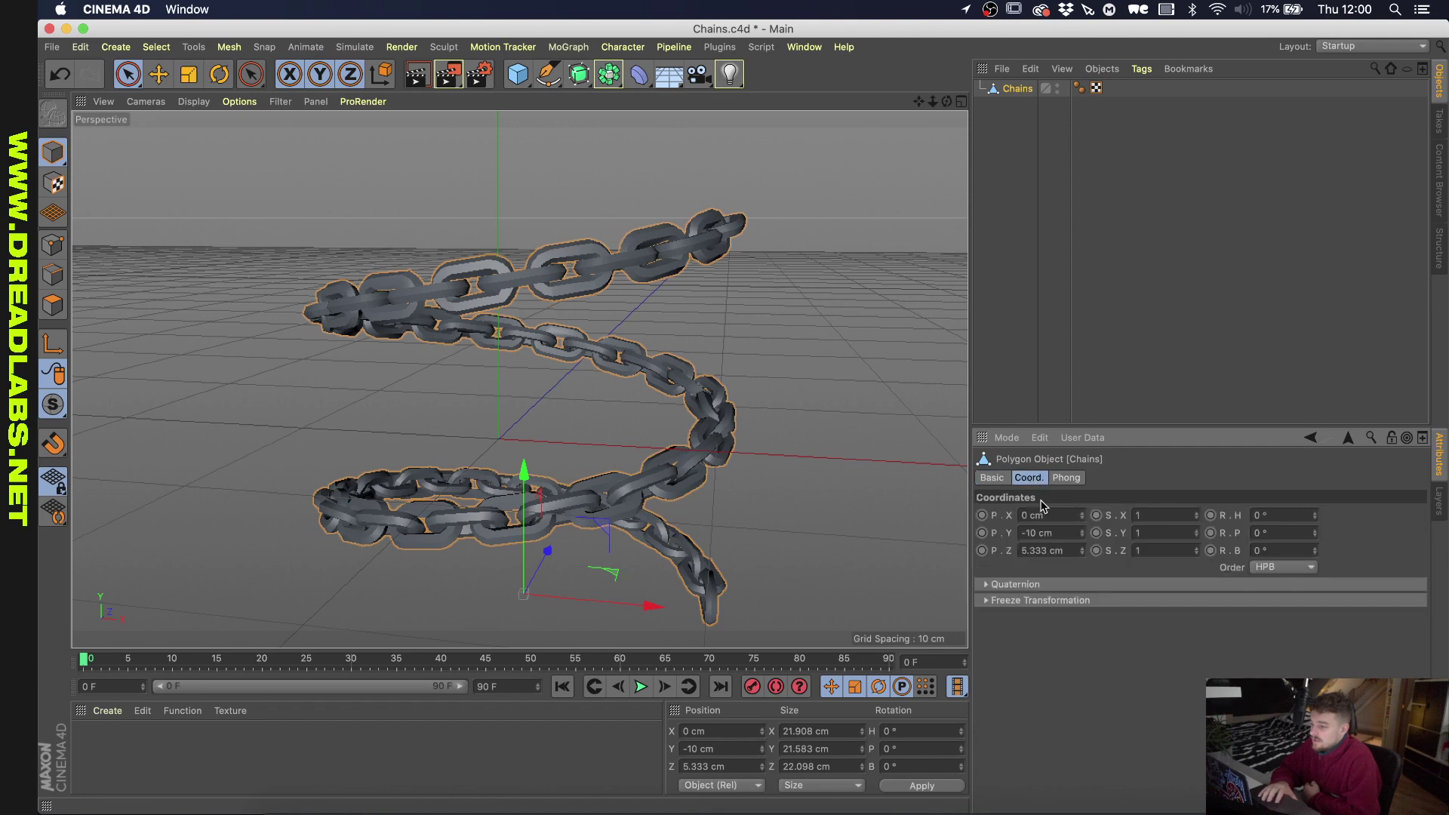
{"action": "left_click", "coordinate": [1076, 551]}
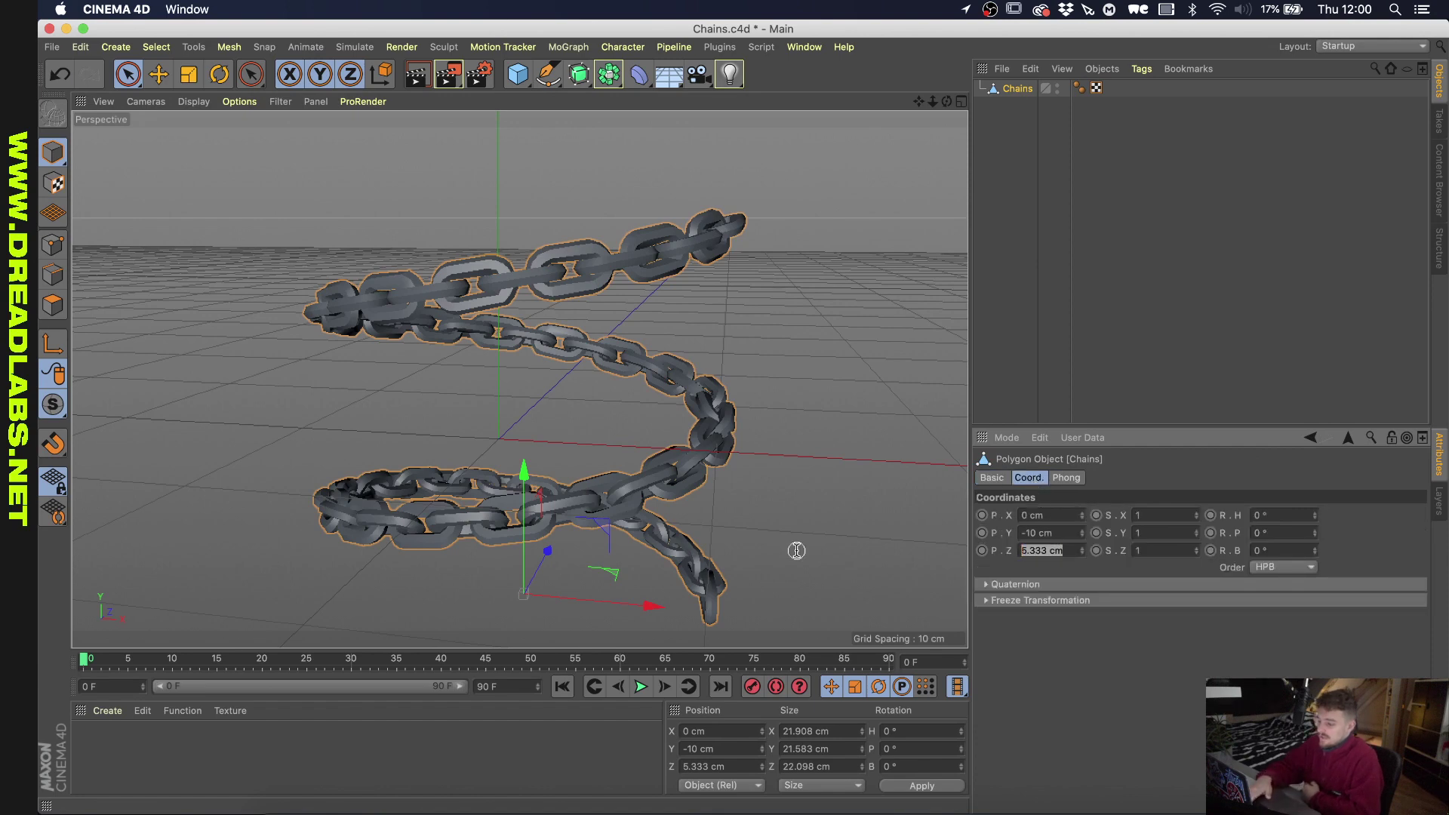
{"action": "type", "text": "0"}
{"action": "key", "text": "Return"}
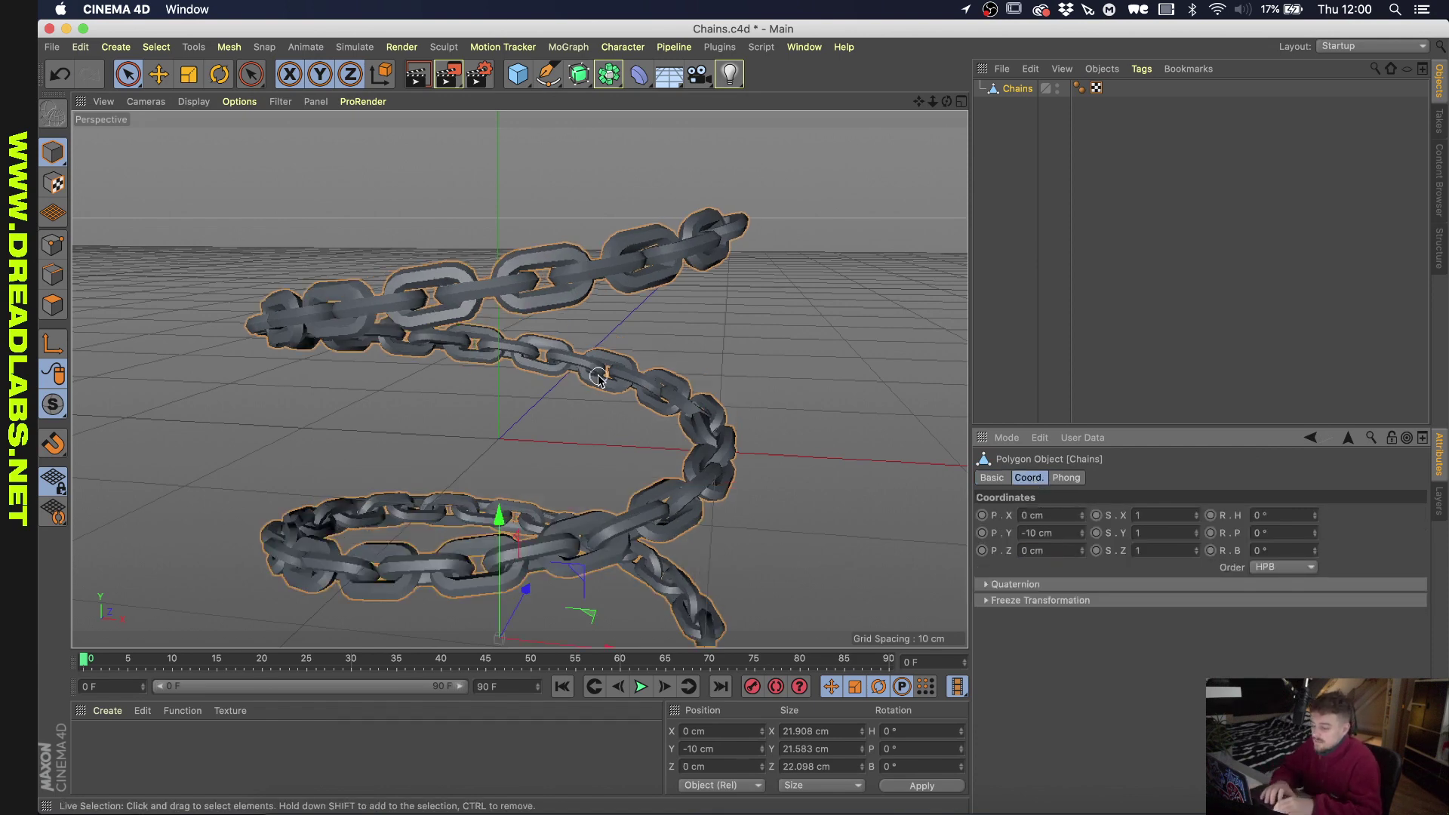
Save the Chains file and export it as FBX (*.fbx).
{"action": "key", "text": "super+s"}
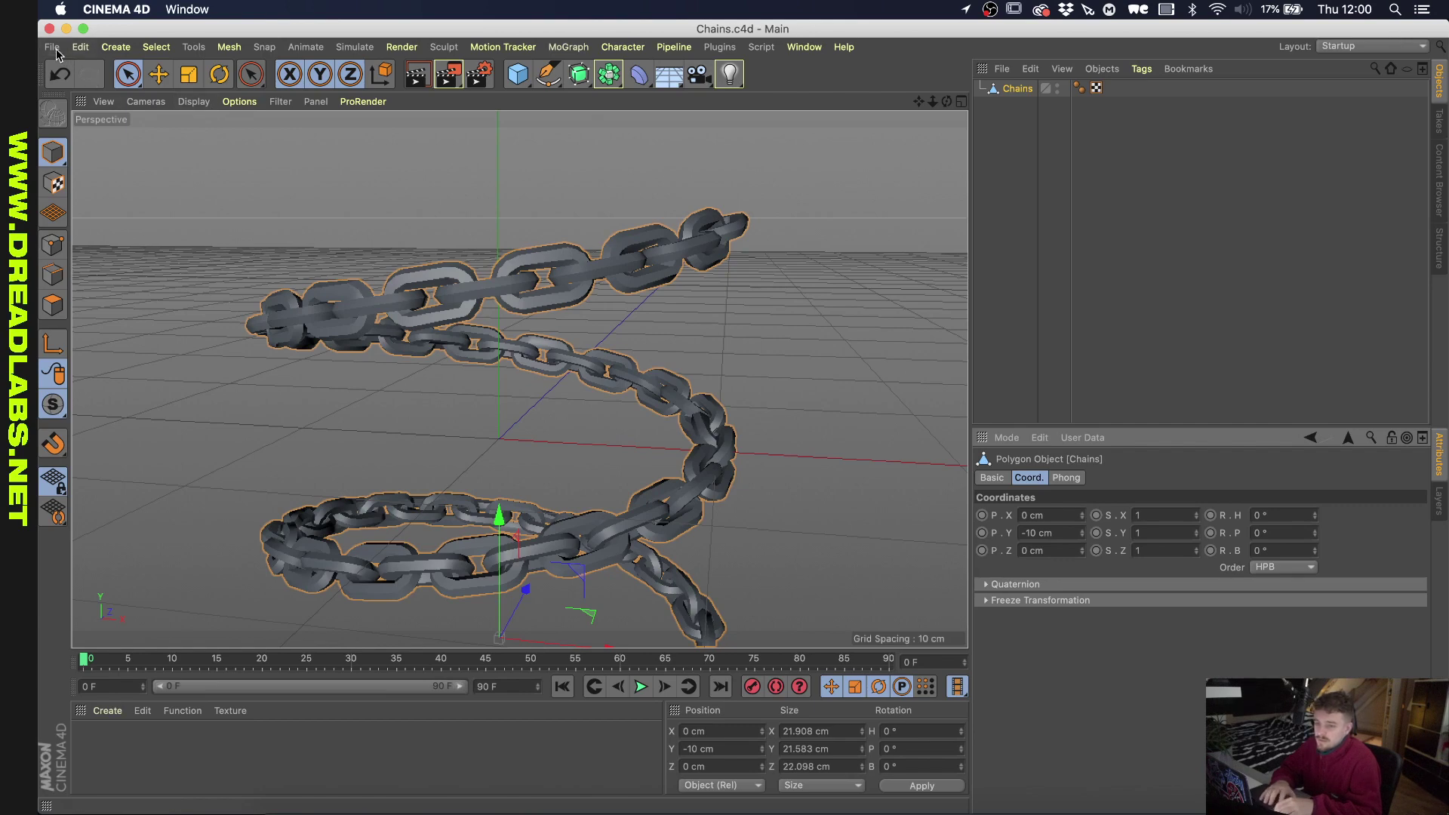
{"action": "left_click", "coordinate": [53, 48]}
{"action": "mouse_move", "coordinate": [125, 368]}
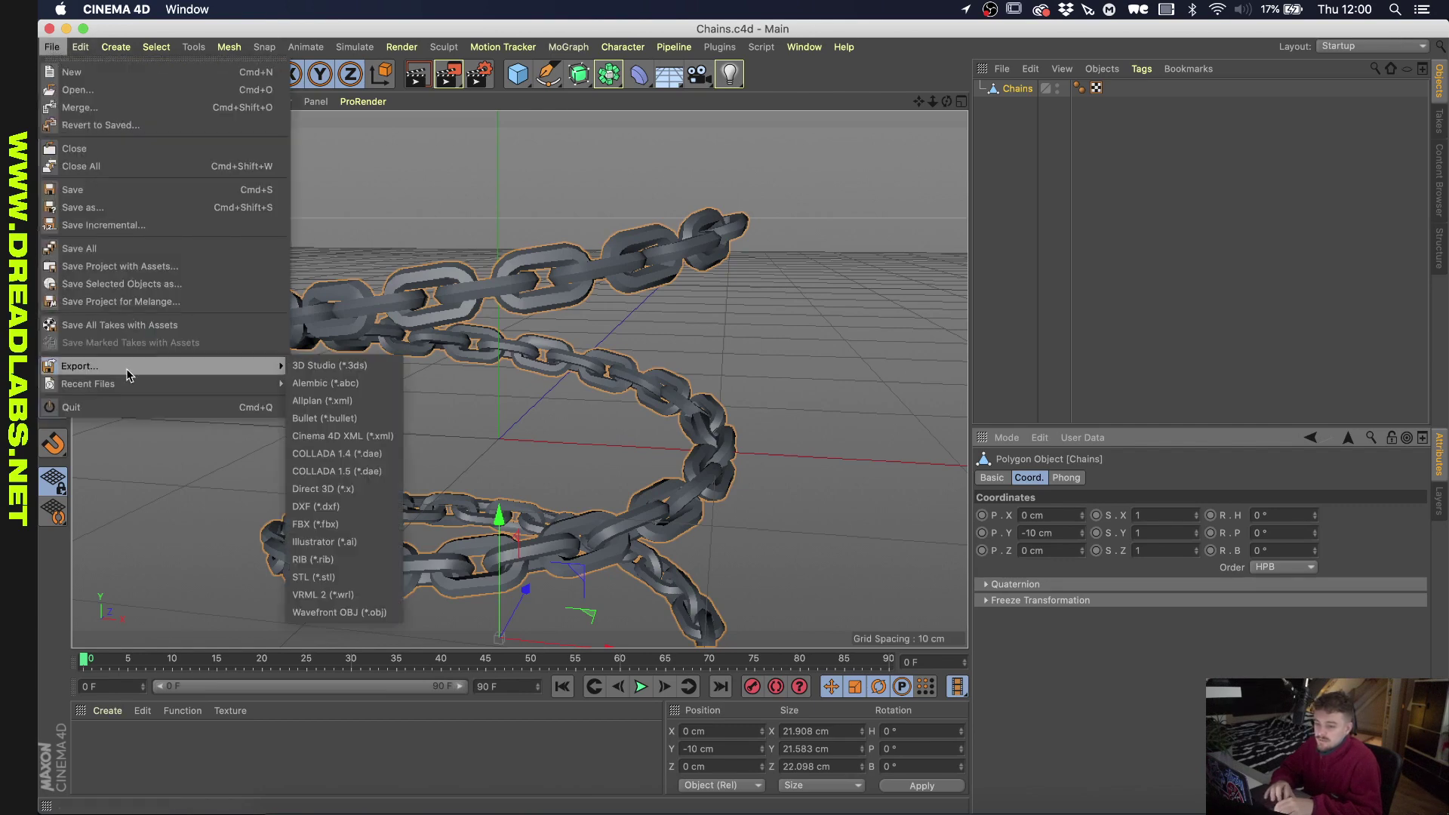
{"action": "left_click", "coordinate": [350, 524]}
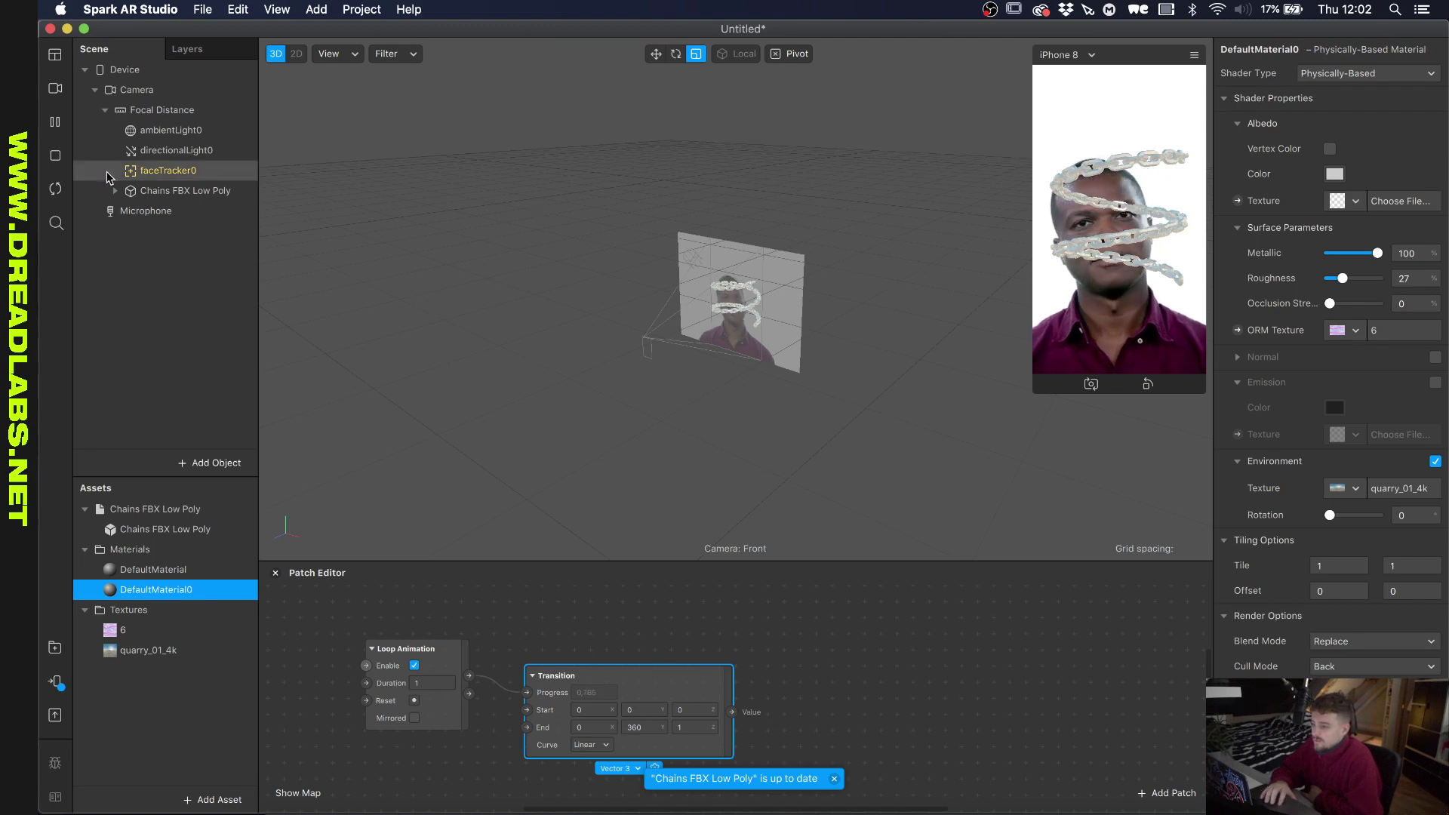
Drive the Chains FBX Low Poly 3D Rotation with the Transition output and scale the chains to 2, 2, 2.
{"action": "left_click", "coordinate": [161, 185]}
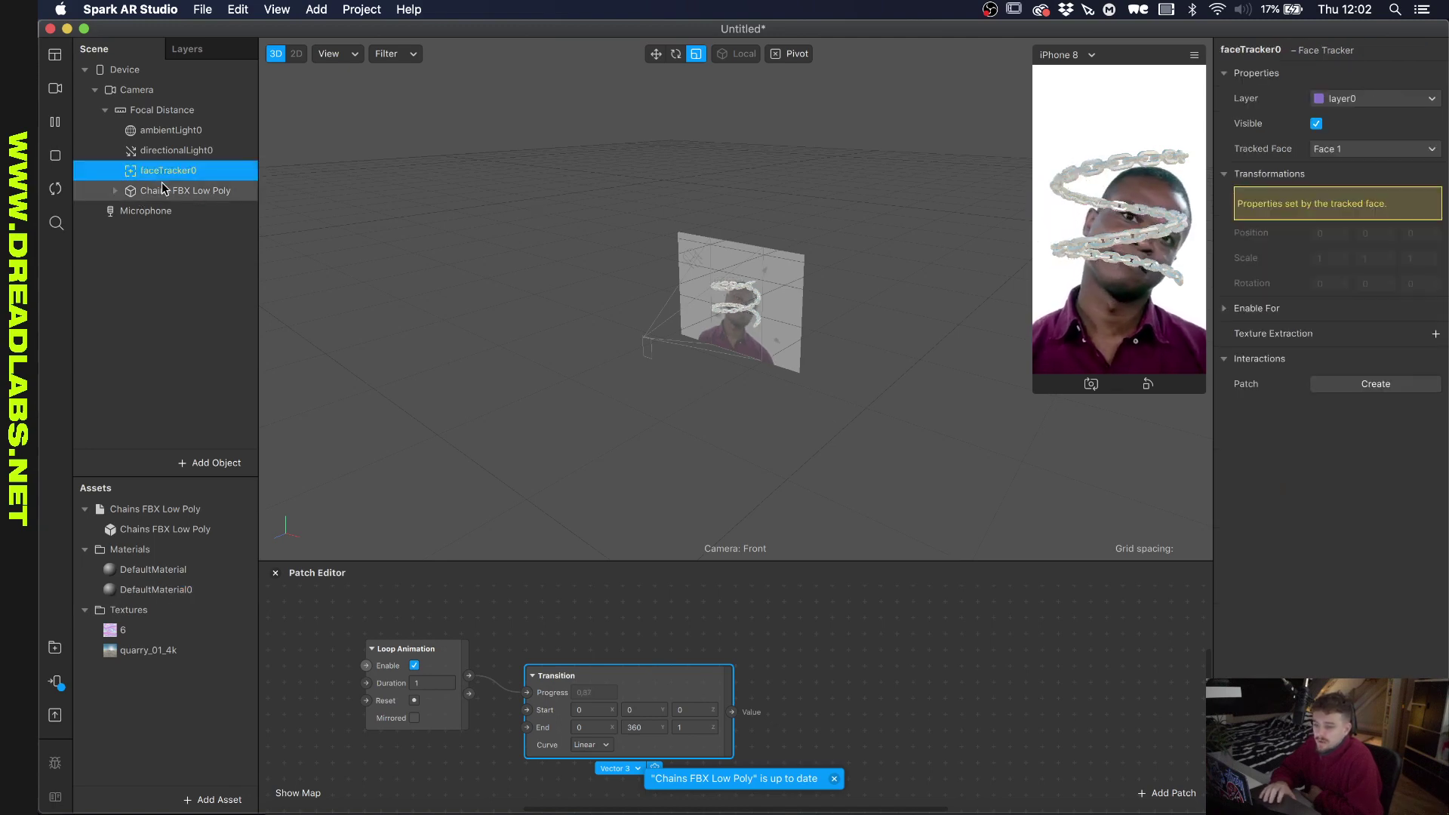
{"action": "left_click", "coordinate": [1225, 277]}
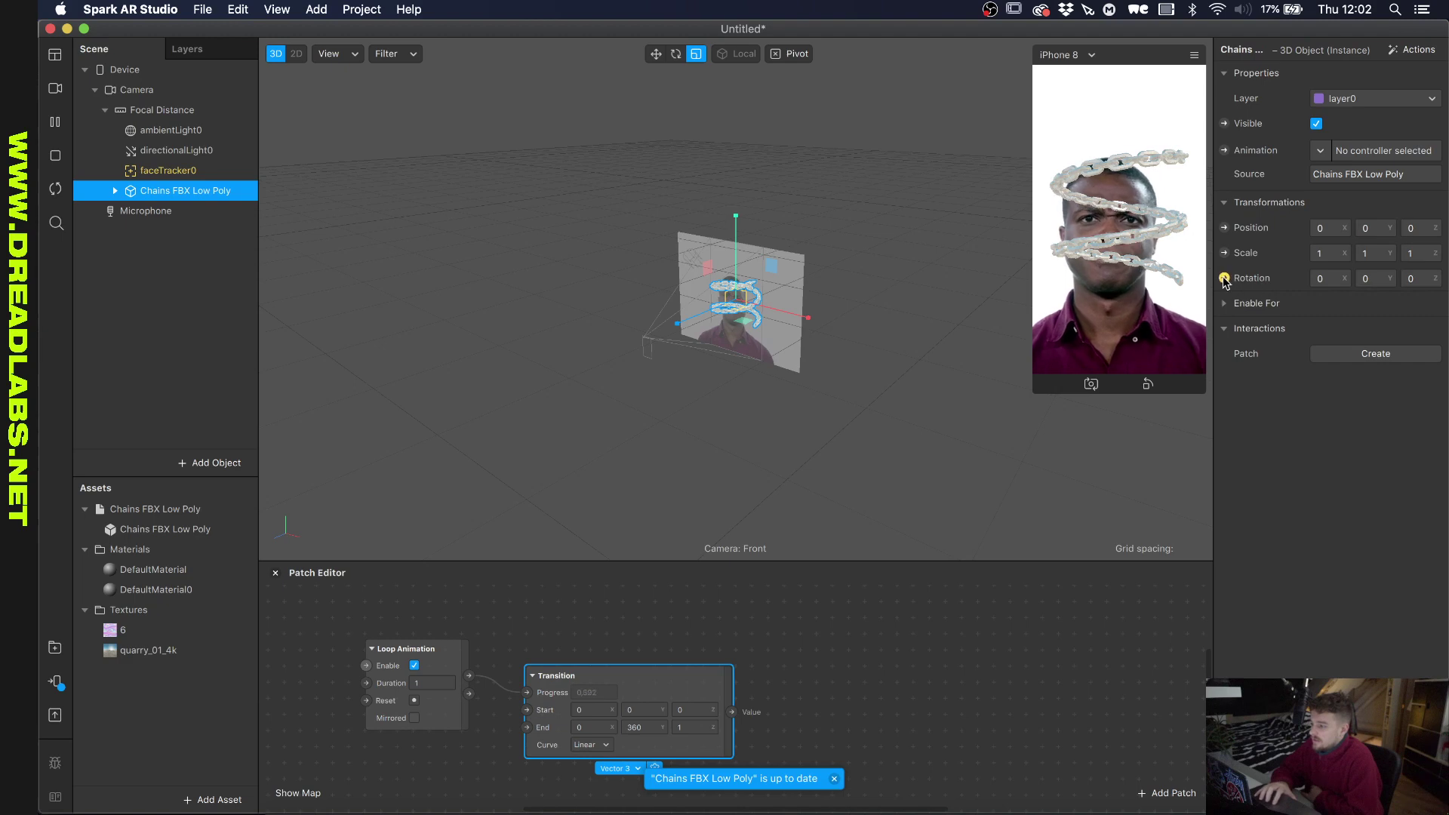
{"action": "left_click_drag", "start_coordinate": [775, 731], "coordinate": [770, 692]}
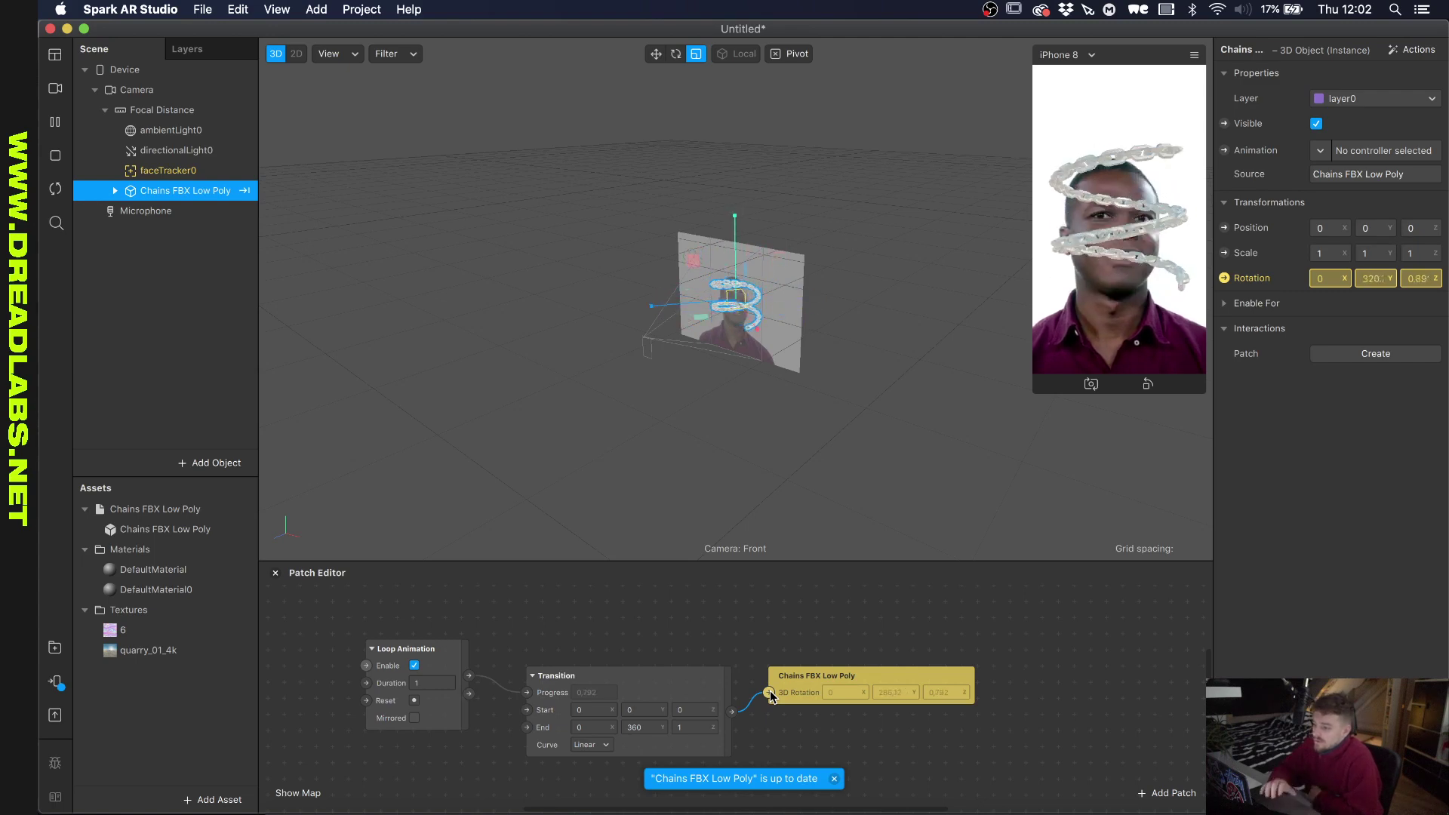
{"action": "left_click_drag", "start_coordinate": [1250, 253], "coordinate": [1268, 252]}
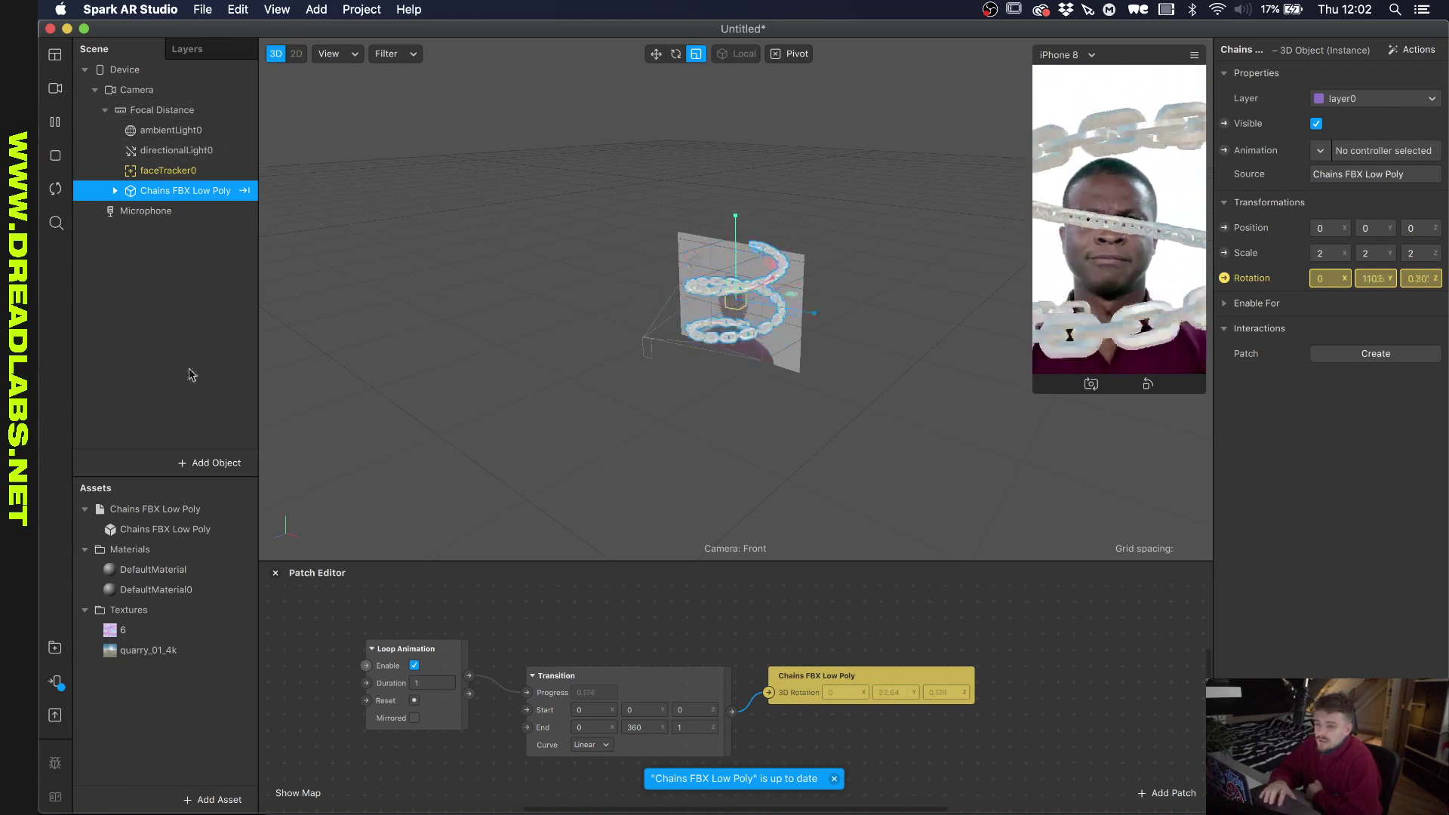
Insert a new directional light, directionalLight1, into the scene.
{"action": "left_click", "coordinate": [195, 468]}
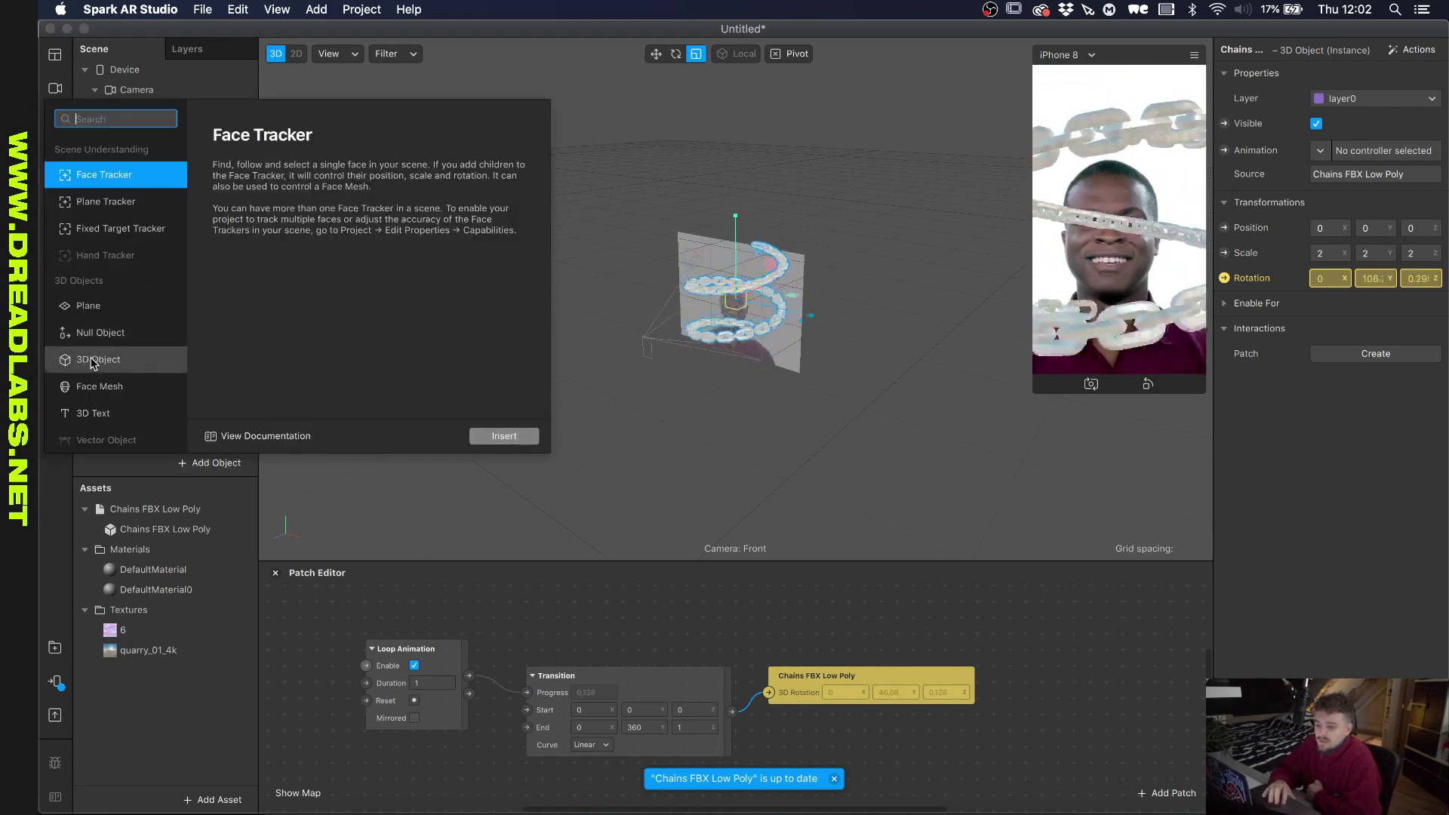
{"action": "scroll", "coordinate": [92, 363], "scroll_direction": "down", "scroll_amount": 5}
{"action": "scroll", "coordinate": [95, 355], "scroll_direction": "down", "scroll_amount": 1}
{"action": "left_click", "coordinate": [98, 294]}
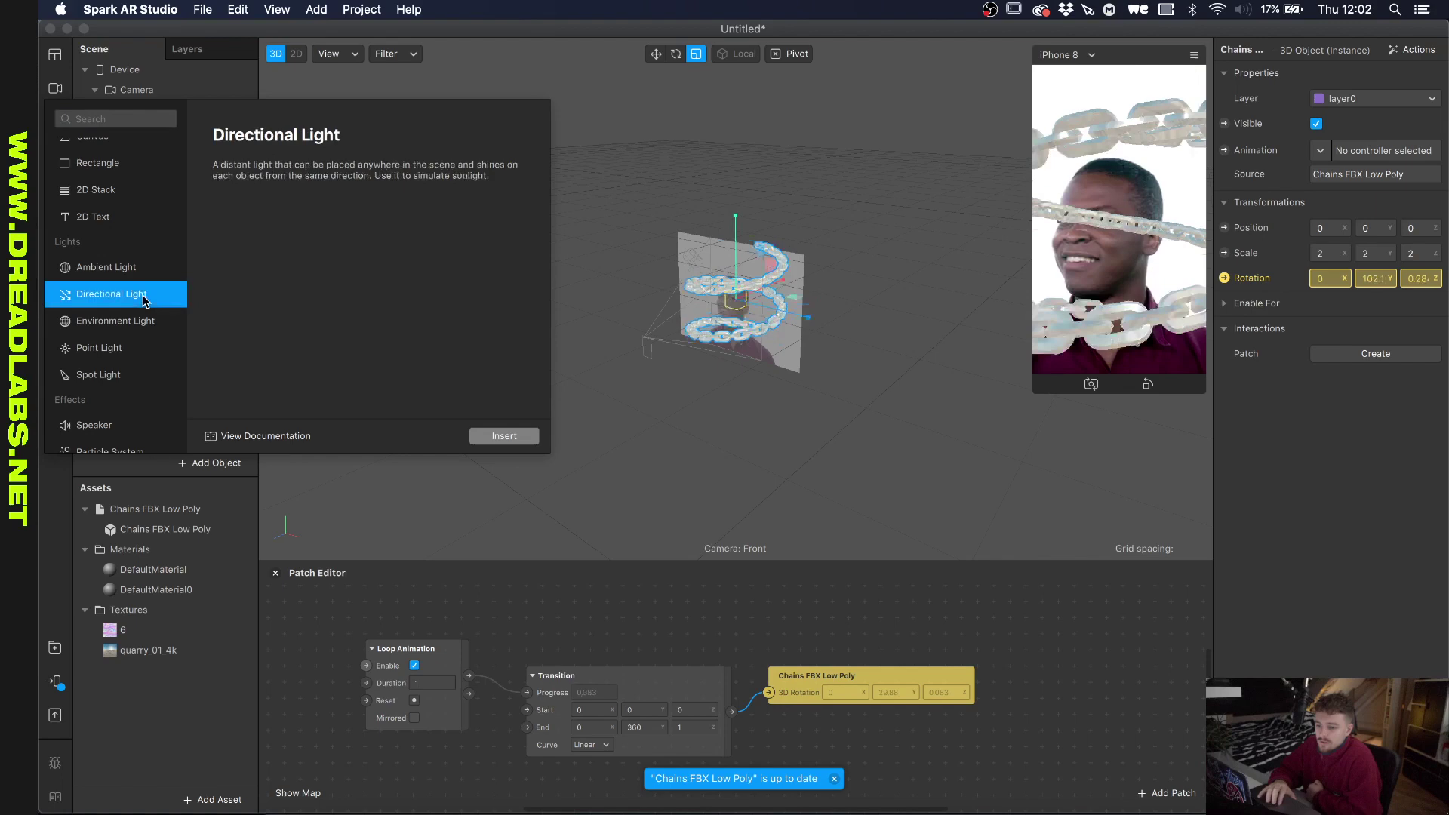
{"action": "left_click", "coordinate": [512, 436]}
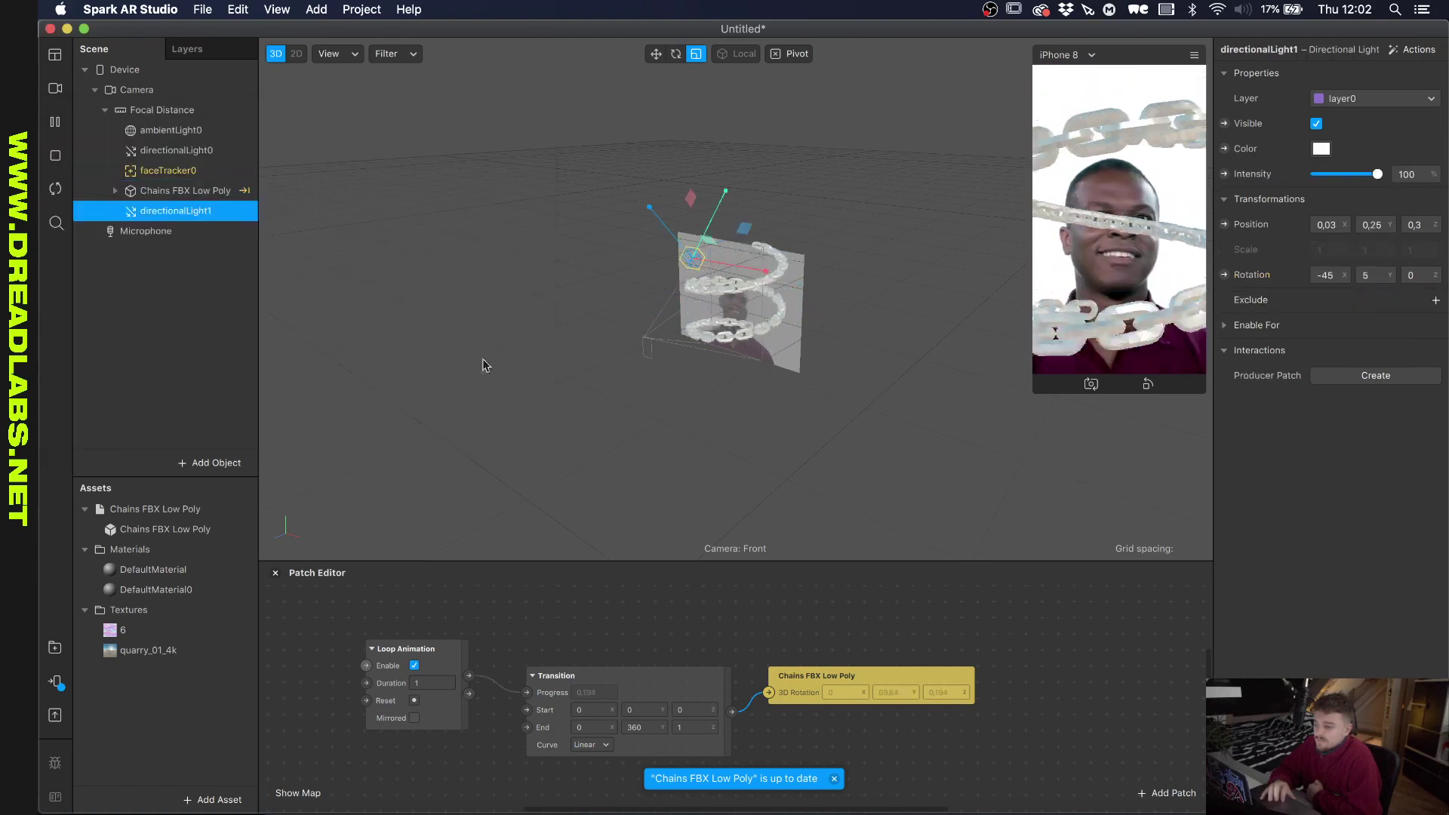
Tint directionalLight1 magenta (hue 307°, saturation 81%).
{"action": "left_click", "coordinate": [1321, 149]}
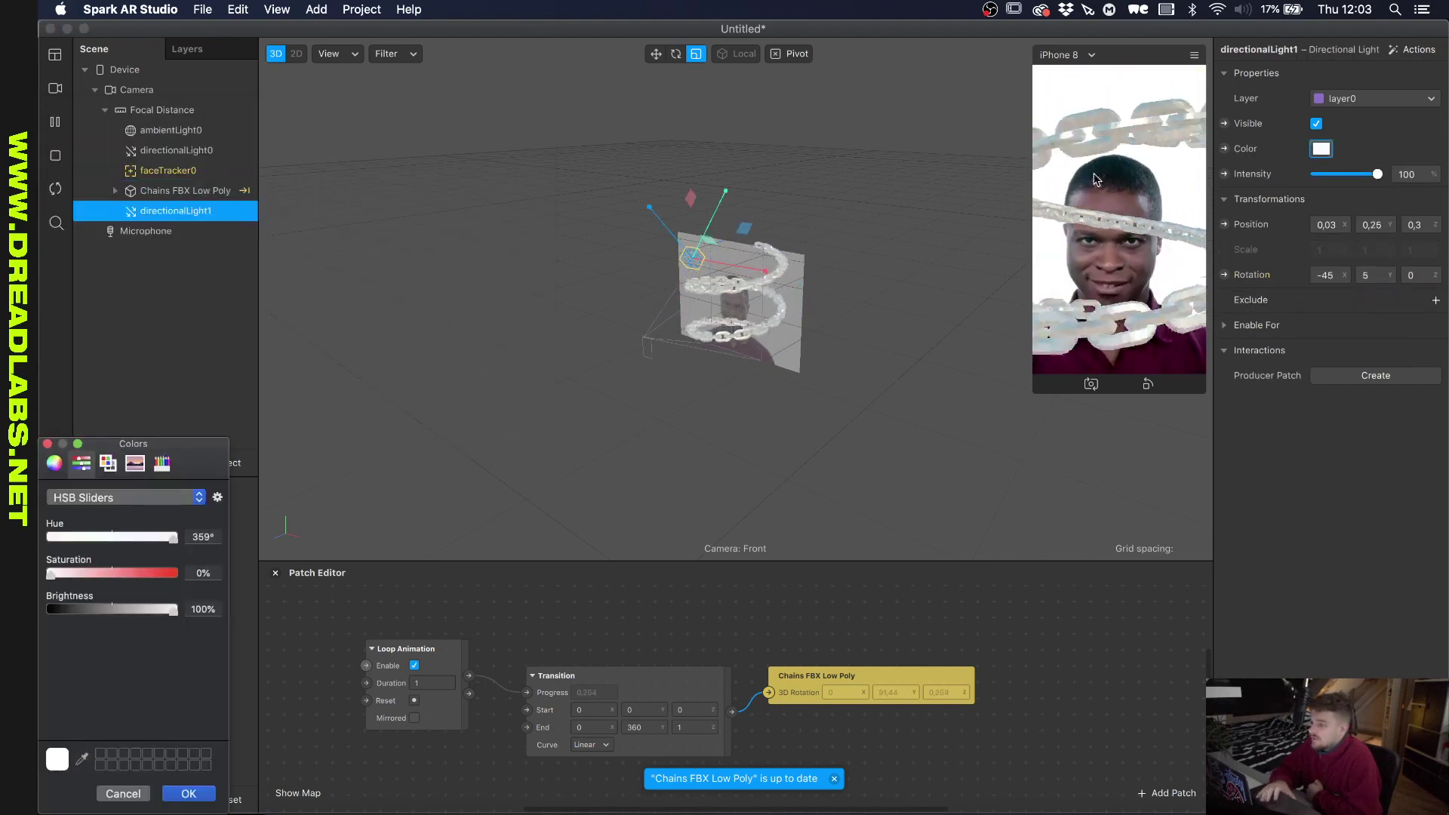
{"action": "left_click_drag", "start_coordinate": [125, 573], "coordinate": [156, 537]}
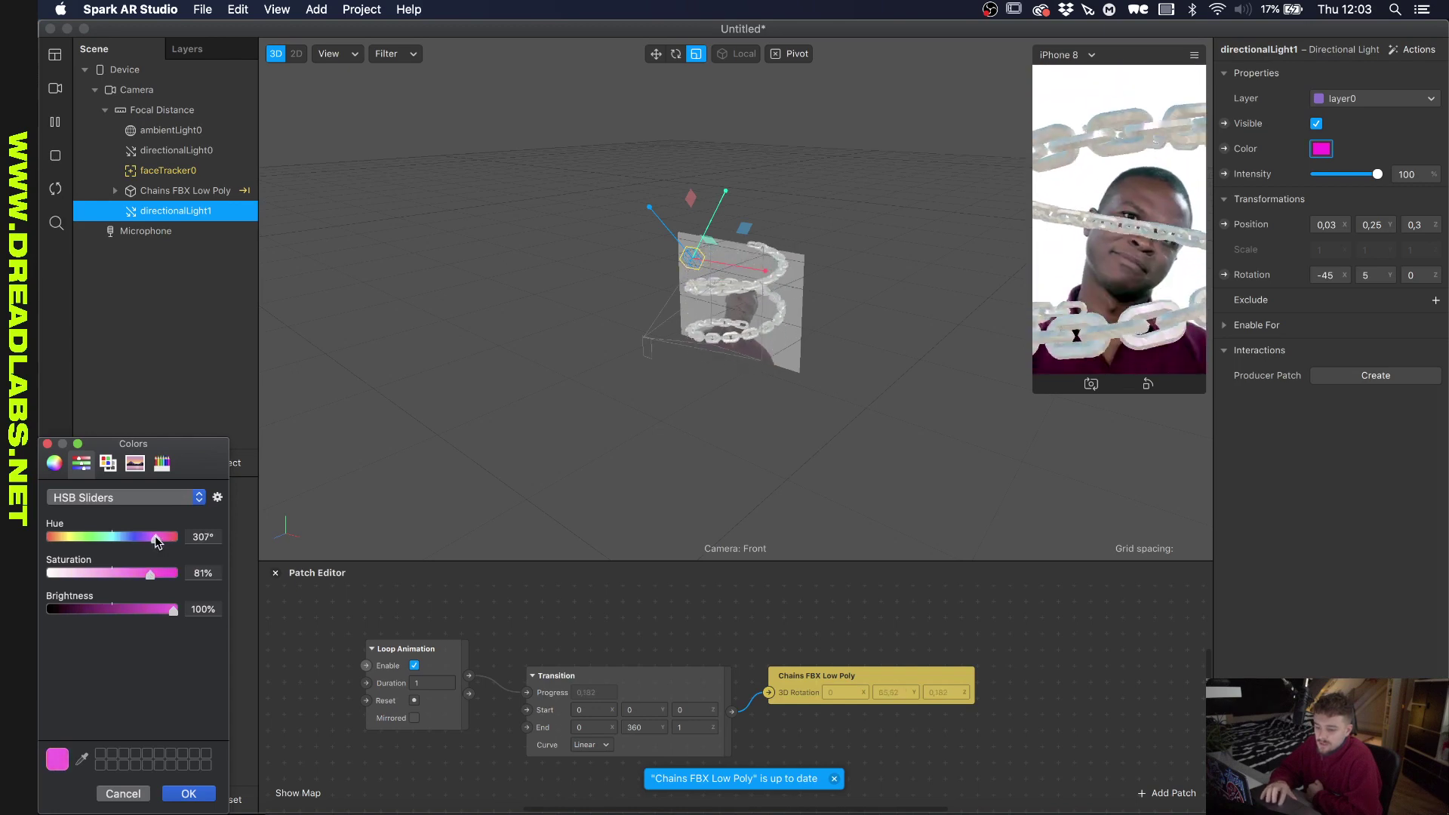
{"action": "left_click", "coordinate": [186, 793]}
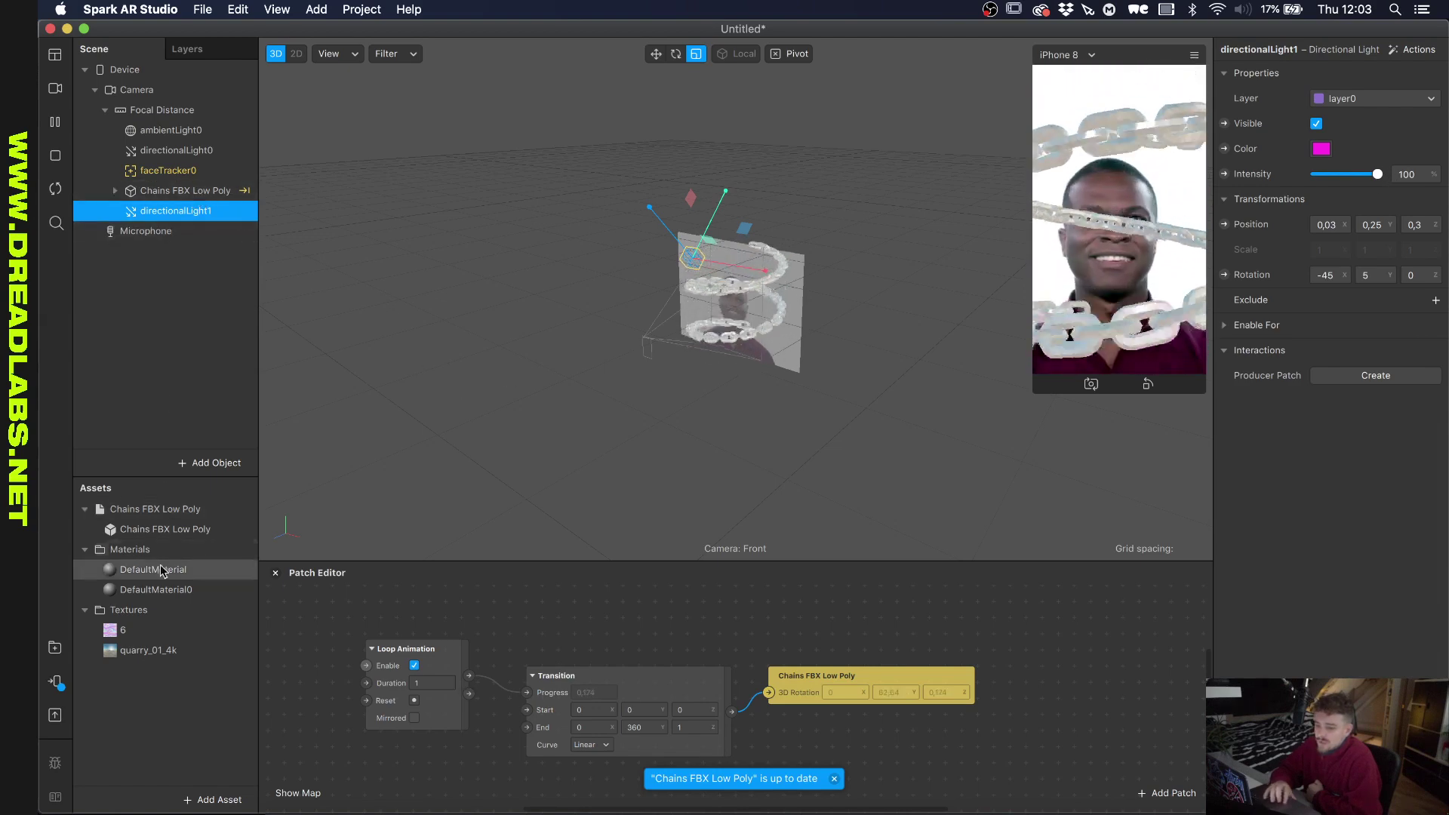
Turn off Environment reflection on DefaultMaterial0 and remove its ORM texture.
{"action": "double_click", "coordinate": [160, 590]}
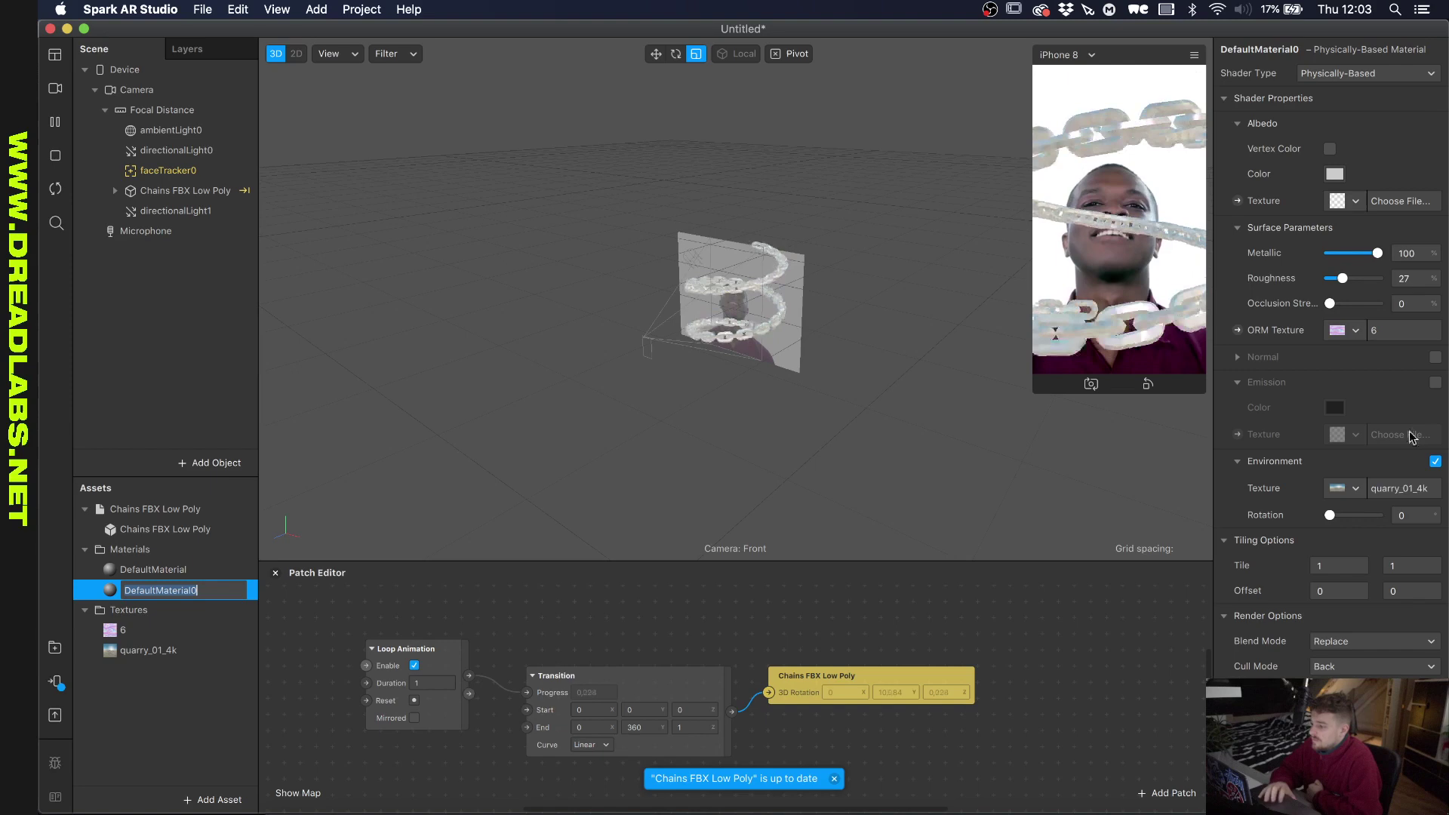
{"action": "left_click", "coordinate": [1435, 462]}
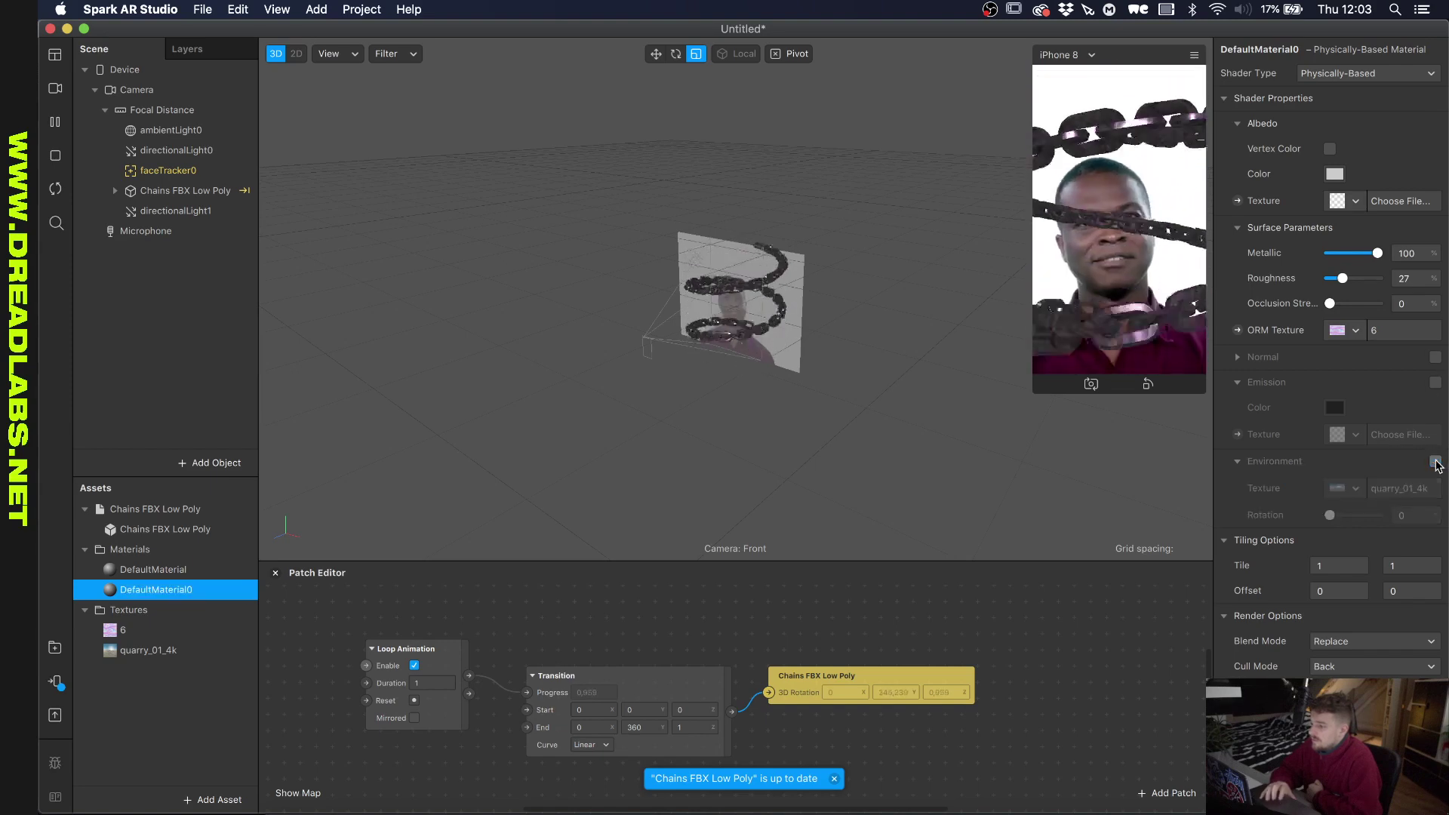
{"action": "left_click", "coordinate": [1350, 331]}
{"action": "left_click", "coordinate": [1315, 436]}
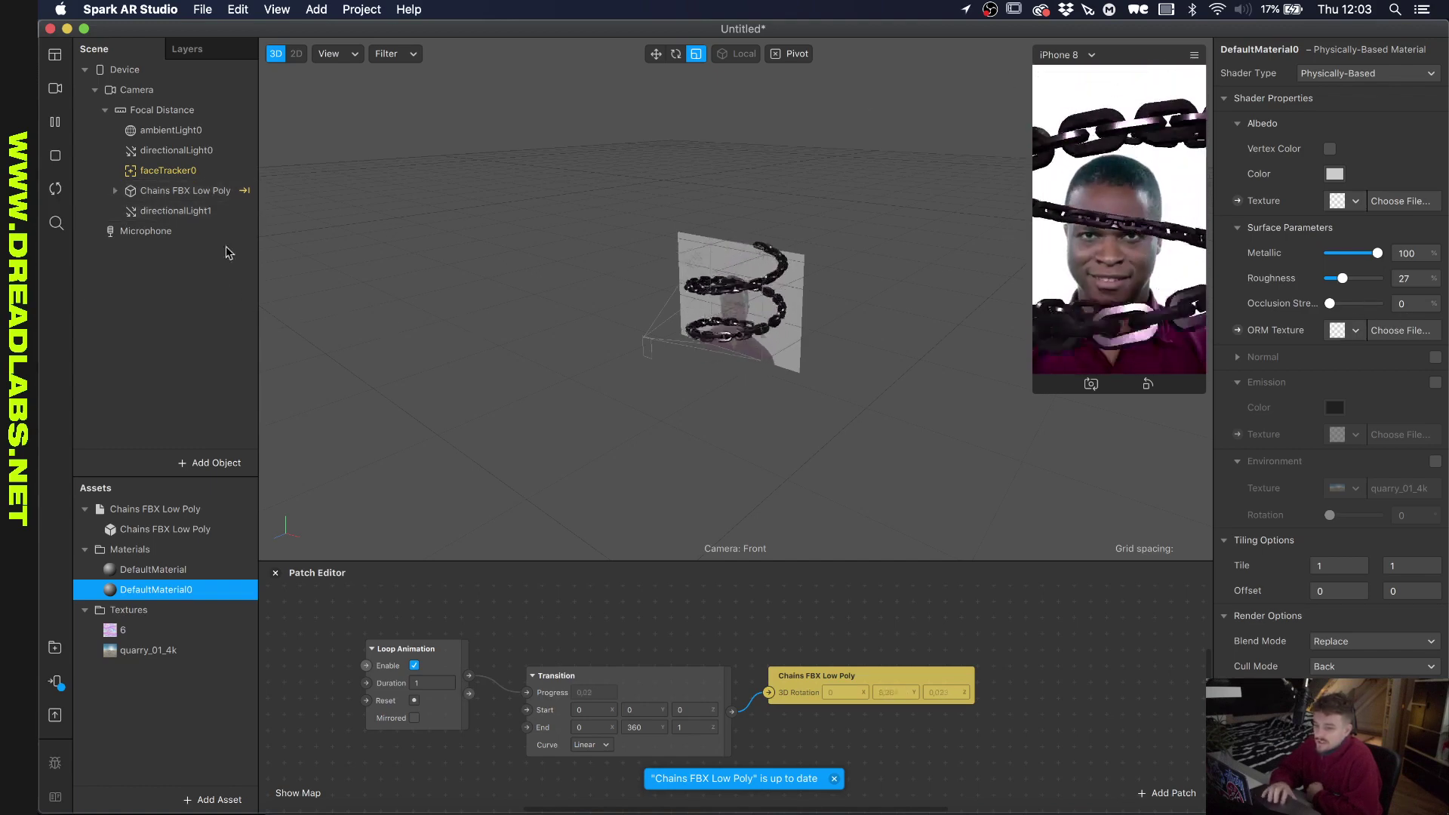
Duplicate directionalLight1 into directionalLight2, rotate it to a new angle and tint it cyan.
{"action": "left_click", "coordinate": [145, 215]}
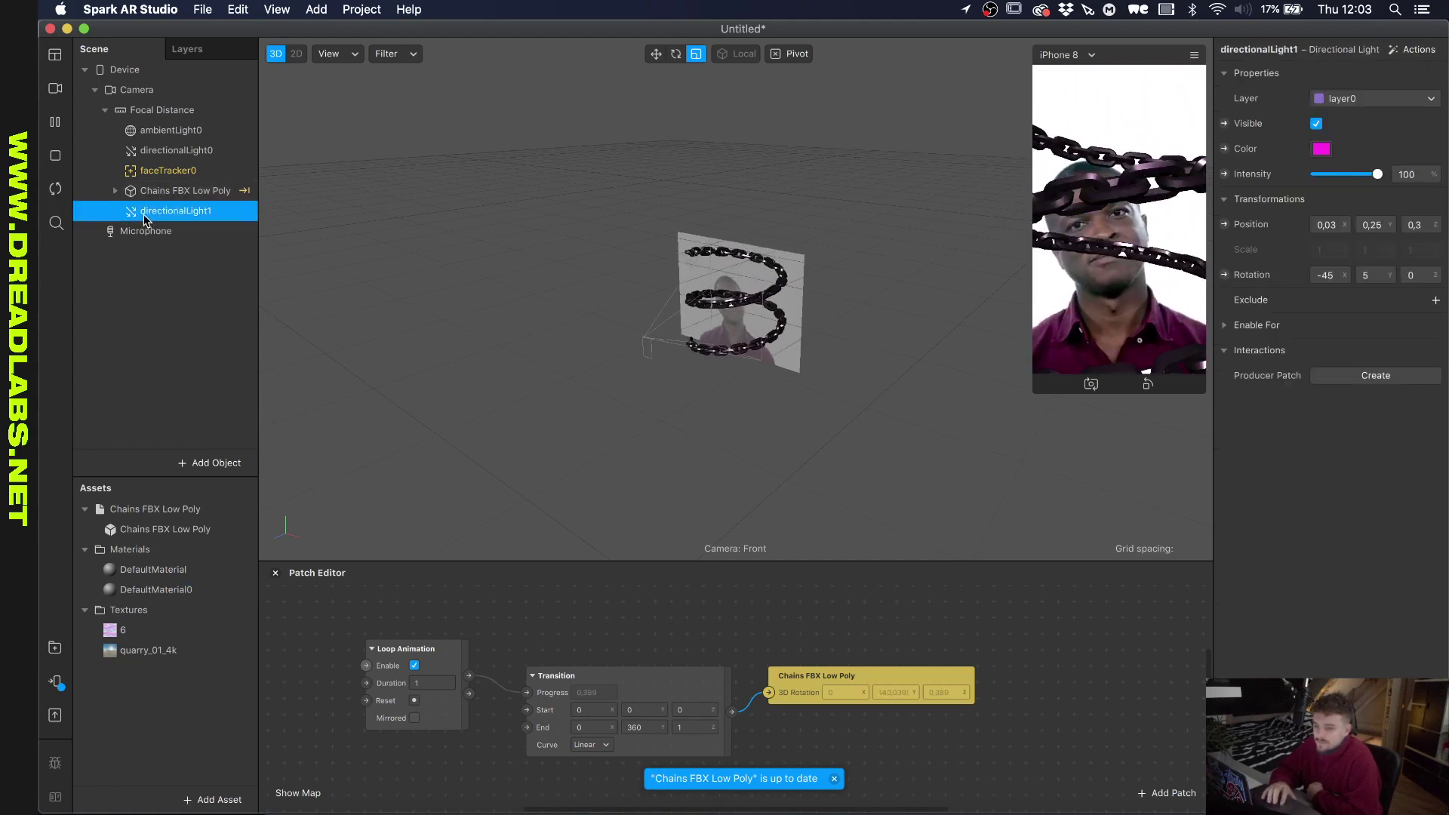
{"action": "key", "text": "super+d"}
{"action": "left_click", "coordinate": [178, 231]}
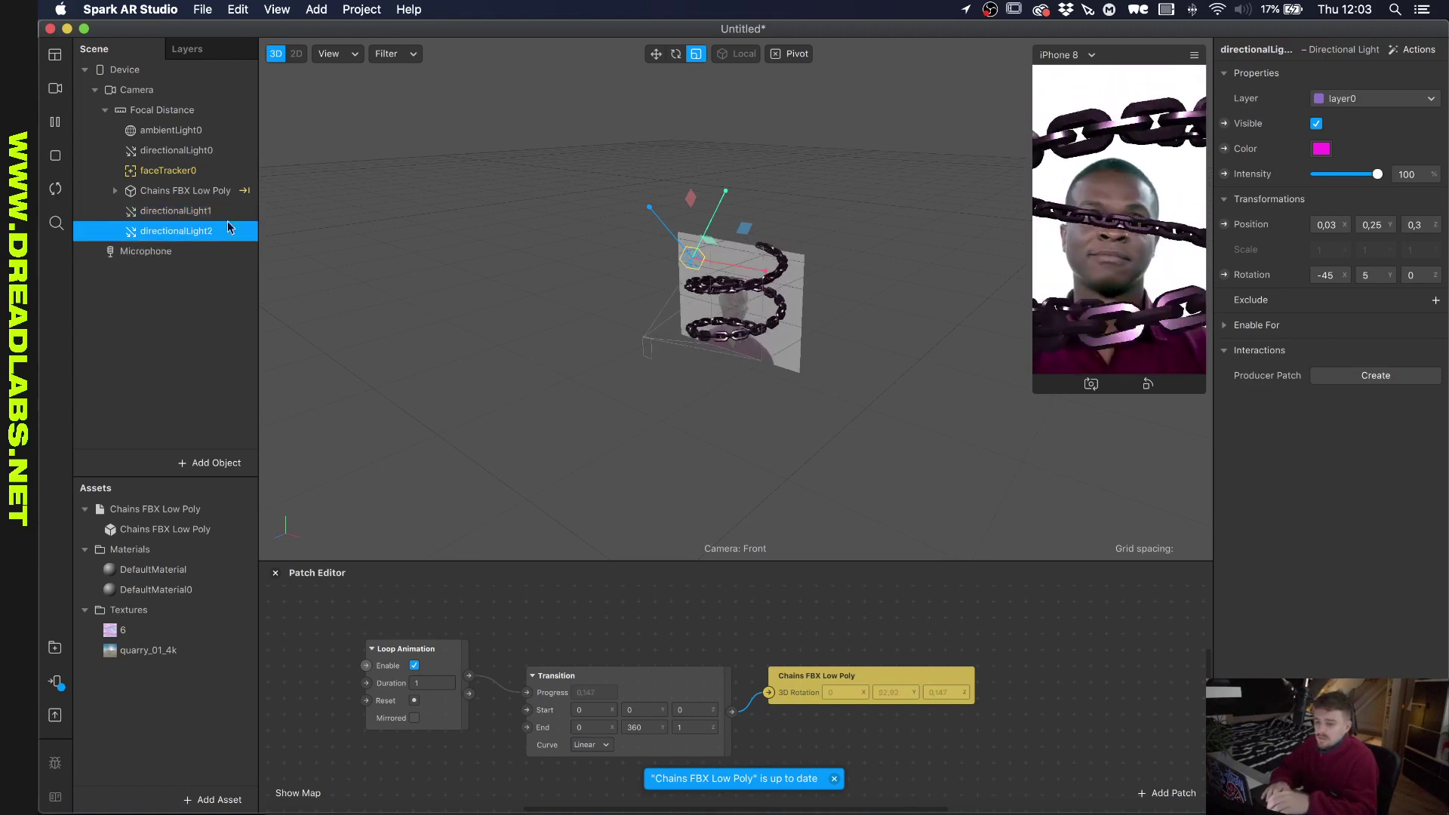
{"action": "left_click", "coordinate": [655, 56]}
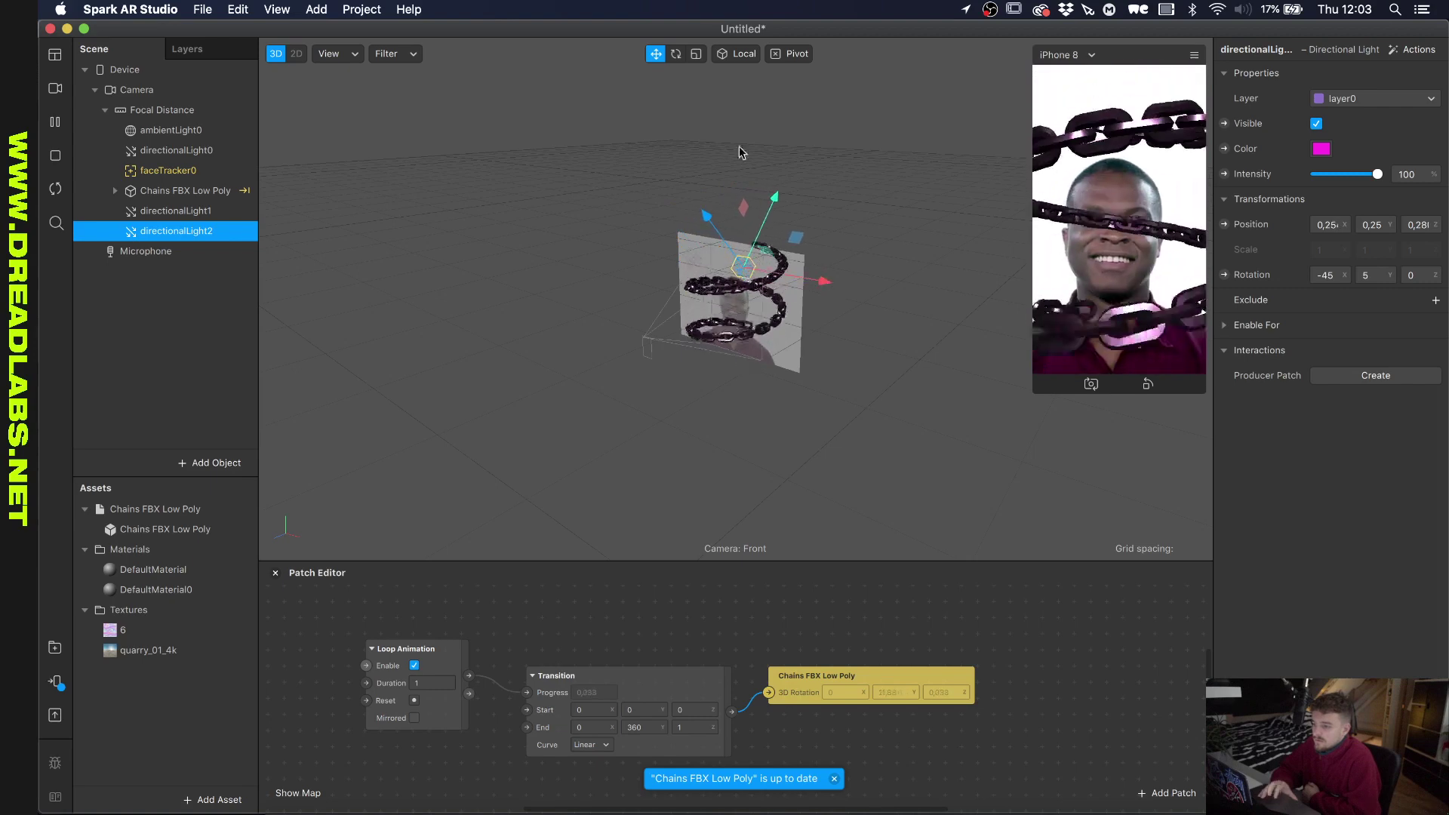
{"action": "key", "text": "e"}
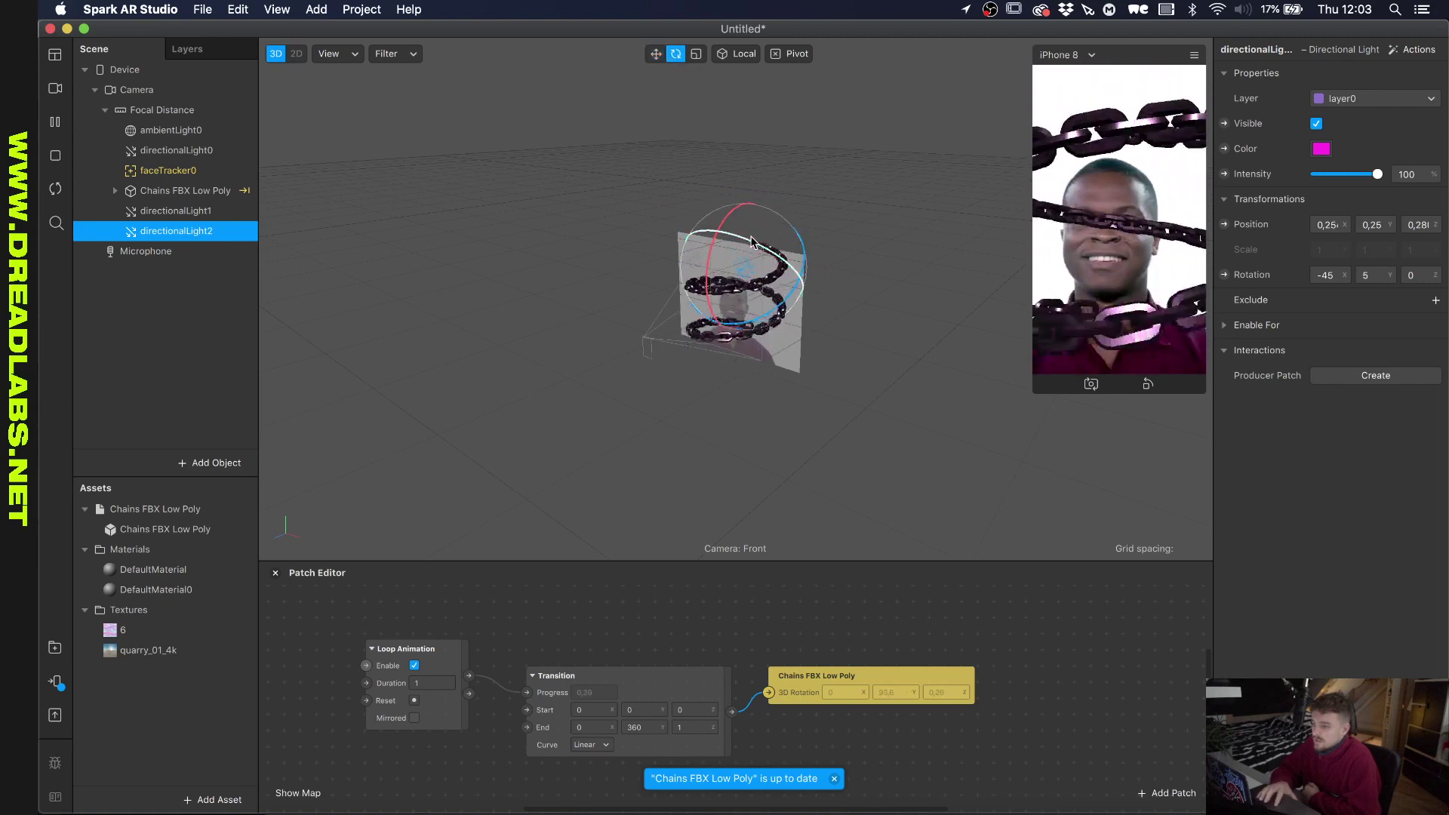
{"action": "left_click_drag", "start_coordinate": [751, 241], "coordinate": [770, 249]}
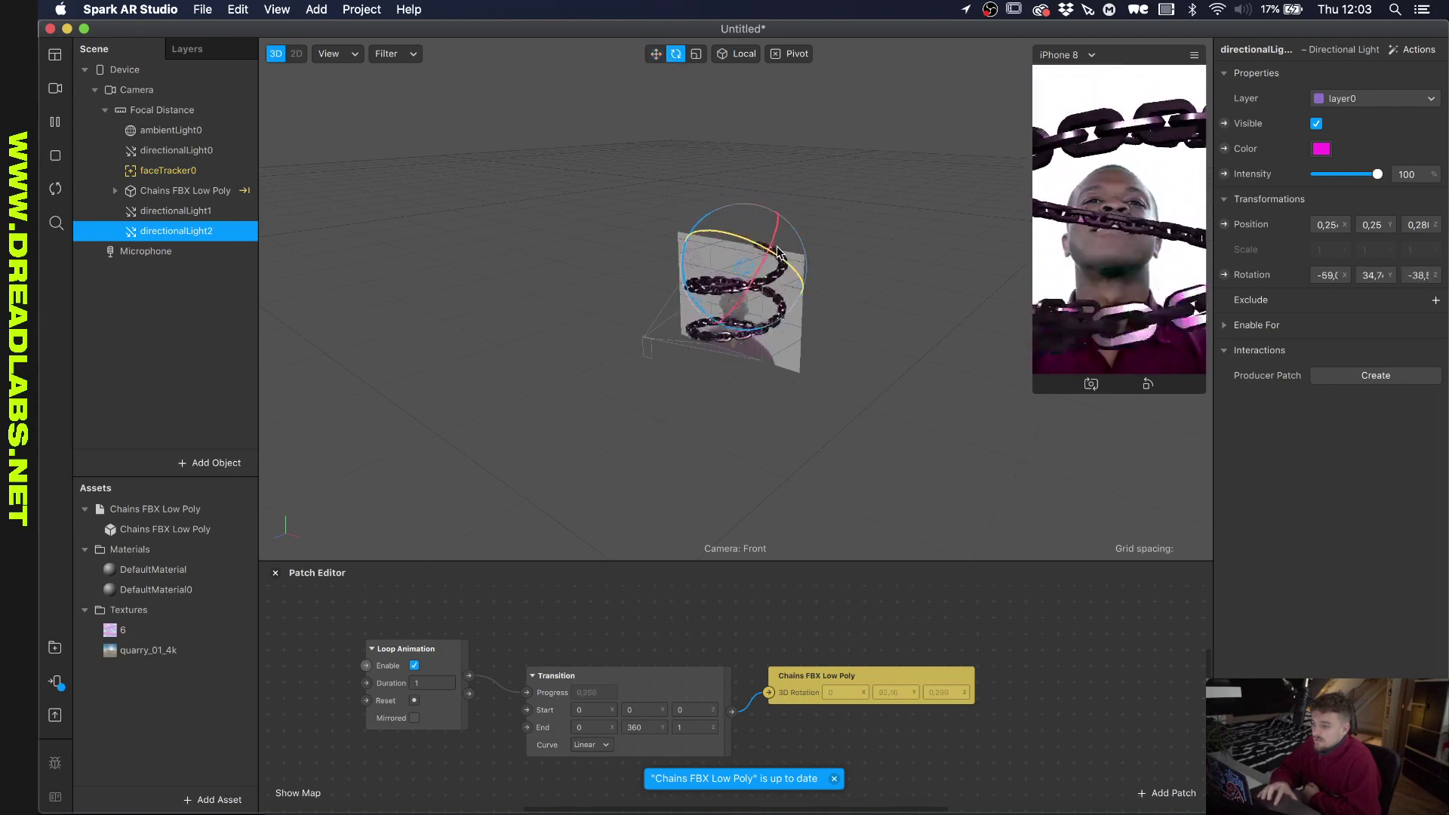
{"action": "left_click", "coordinate": [1321, 149]}
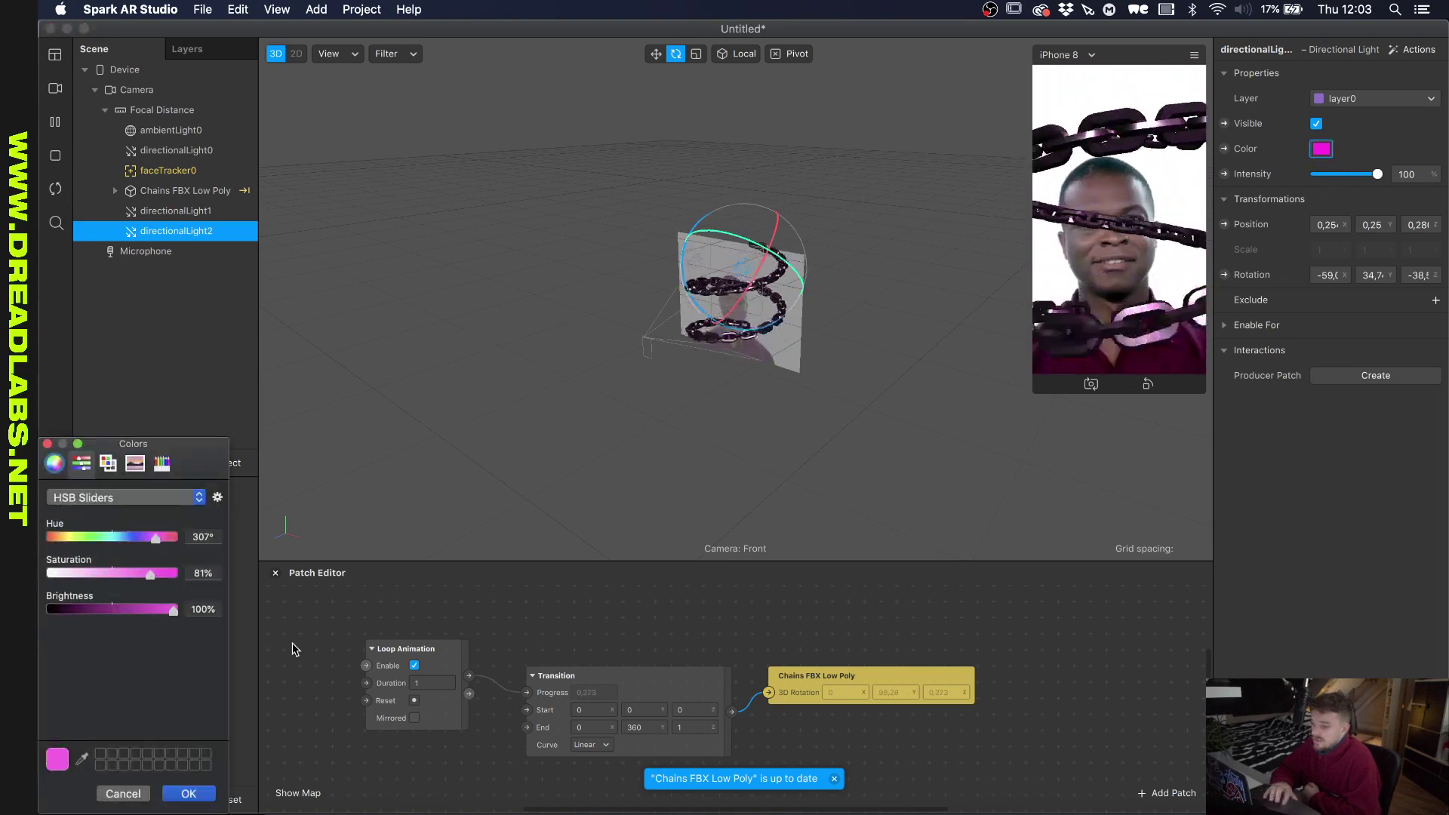
{"action": "left_click_drag", "start_coordinate": [155, 538], "coordinate": [175, 575]}
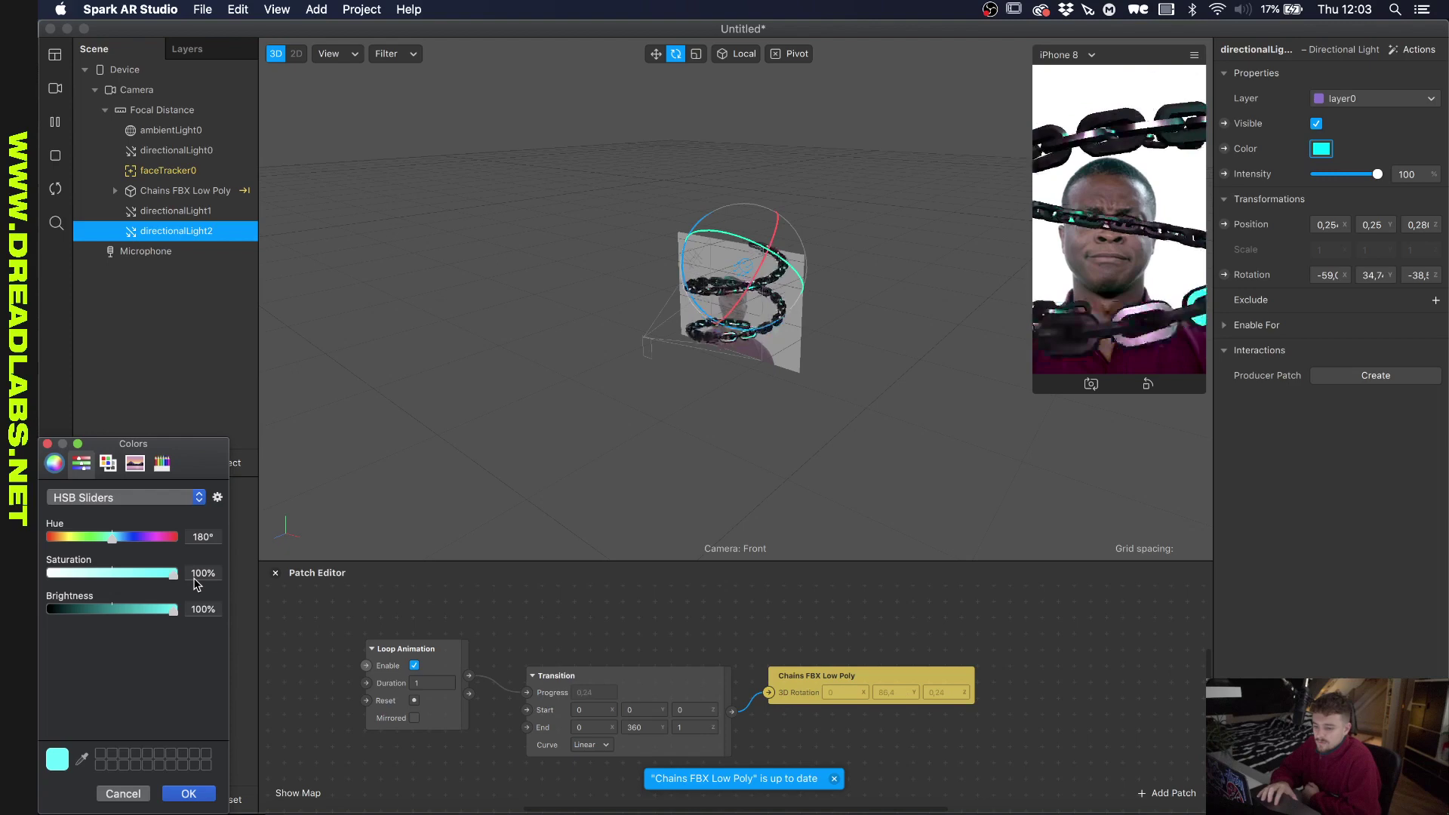
{"action": "left_click", "coordinate": [198, 793]}
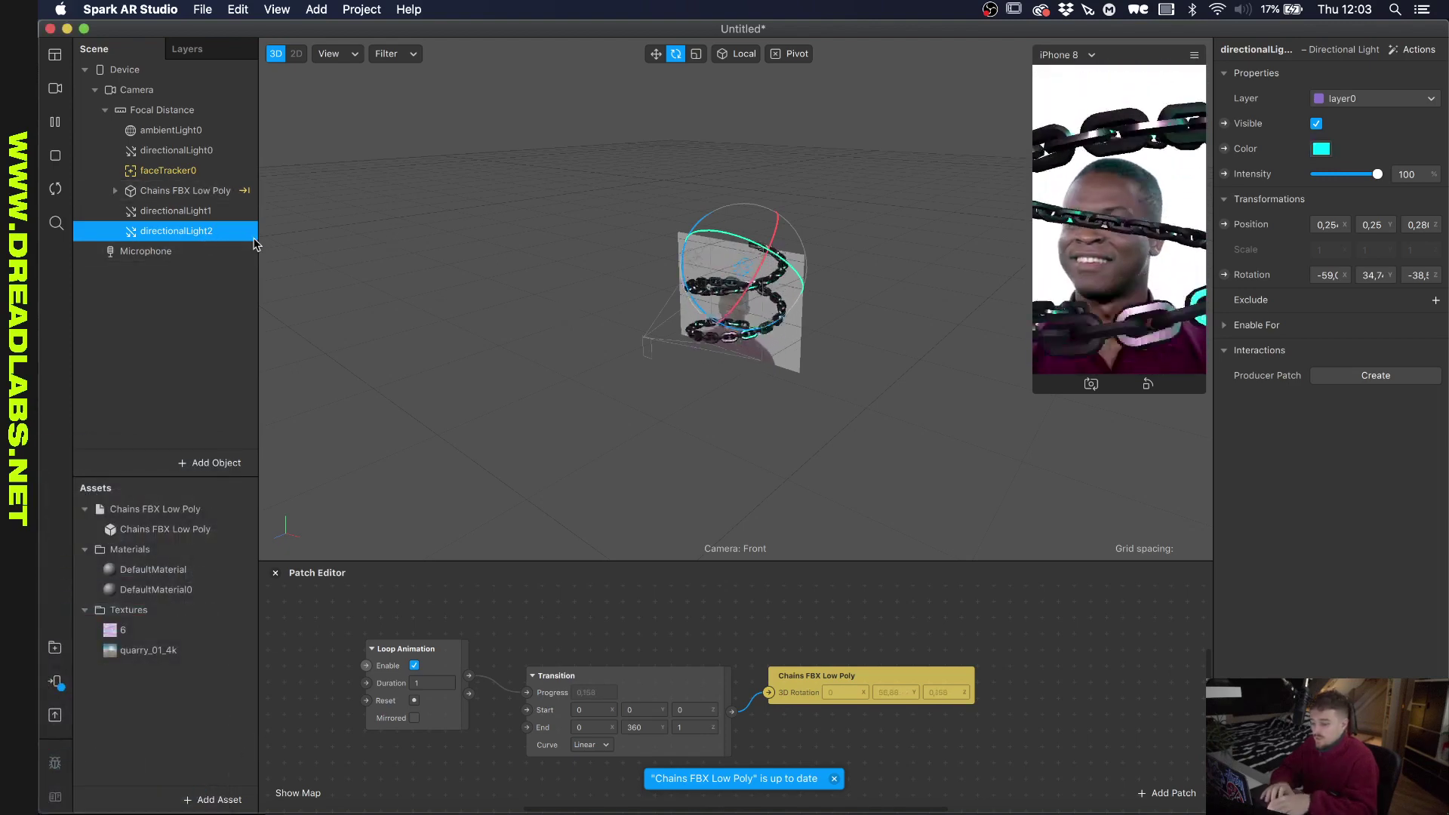
Duplicate into directionalLight3, then reposition directionalLight2 left and forward and retint it green.
{"action": "key", "text": "super+d"}
{"action": "left_click_drag", "start_coordinate": [727, 238], "coordinate": [694, 232]}
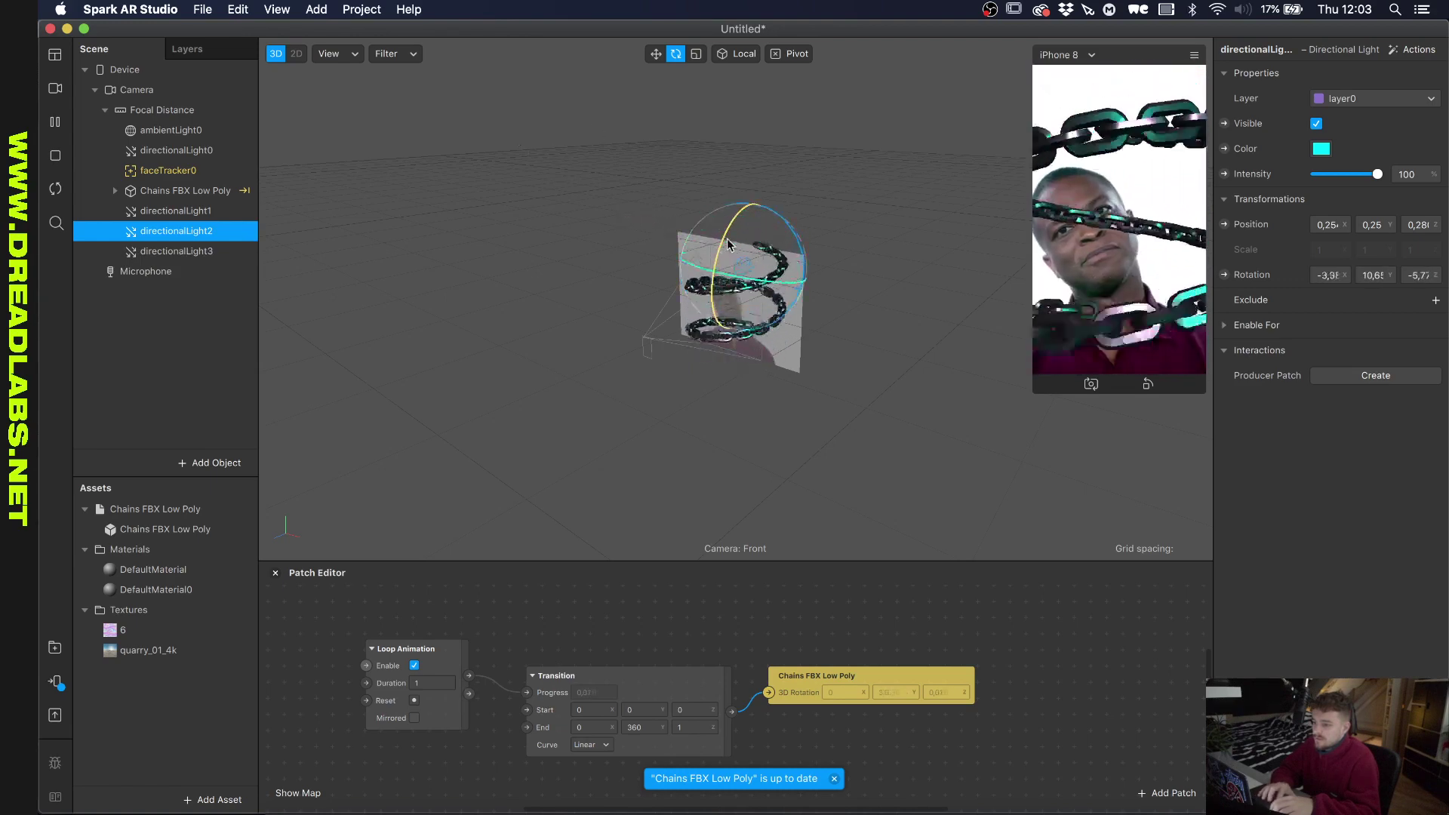
{"action": "left_click", "coordinate": [656, 54]}
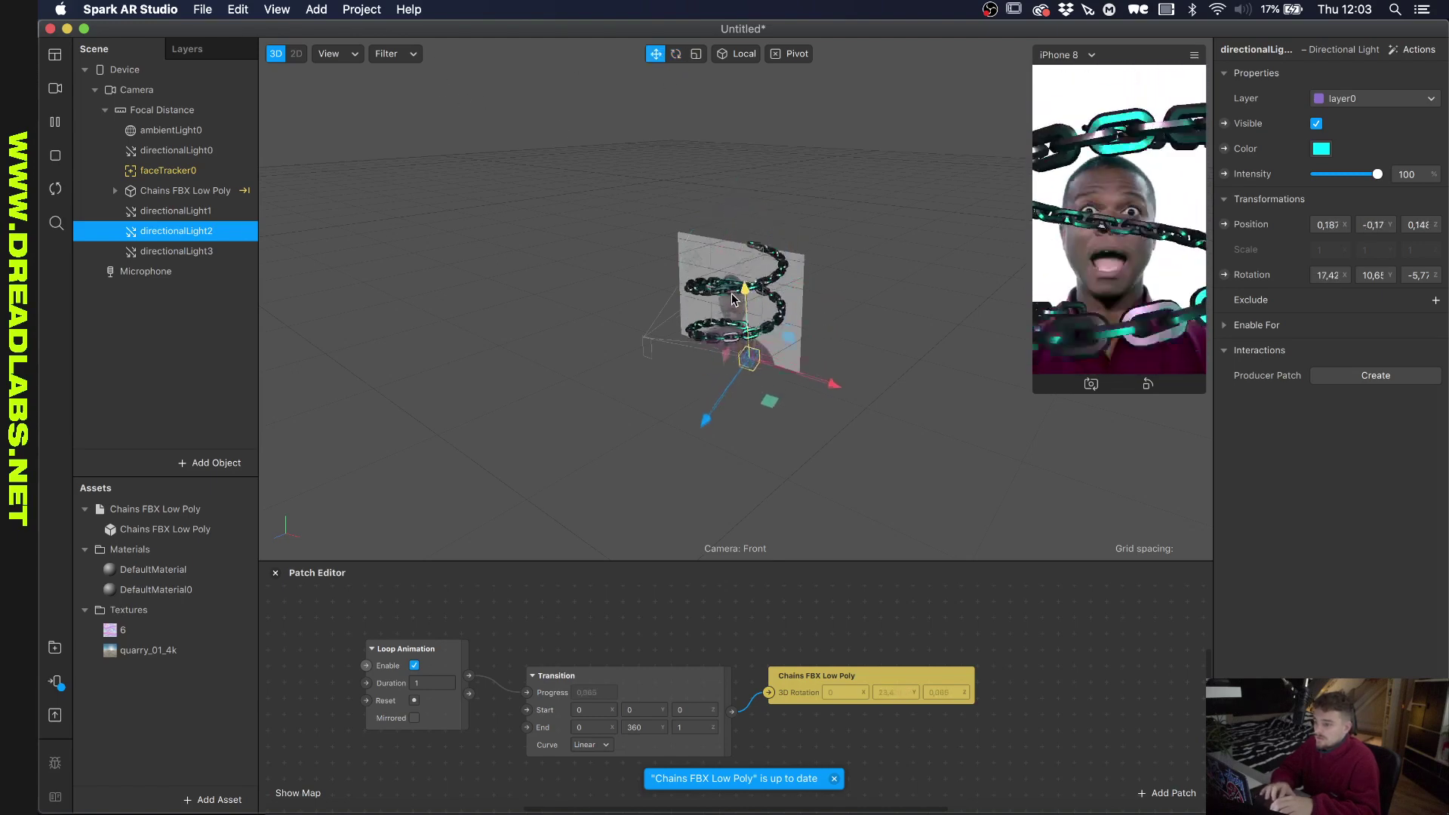
{"action": "left_click_drag", "start_coordinate": [830, 387], "coordinate": [772, 380]}
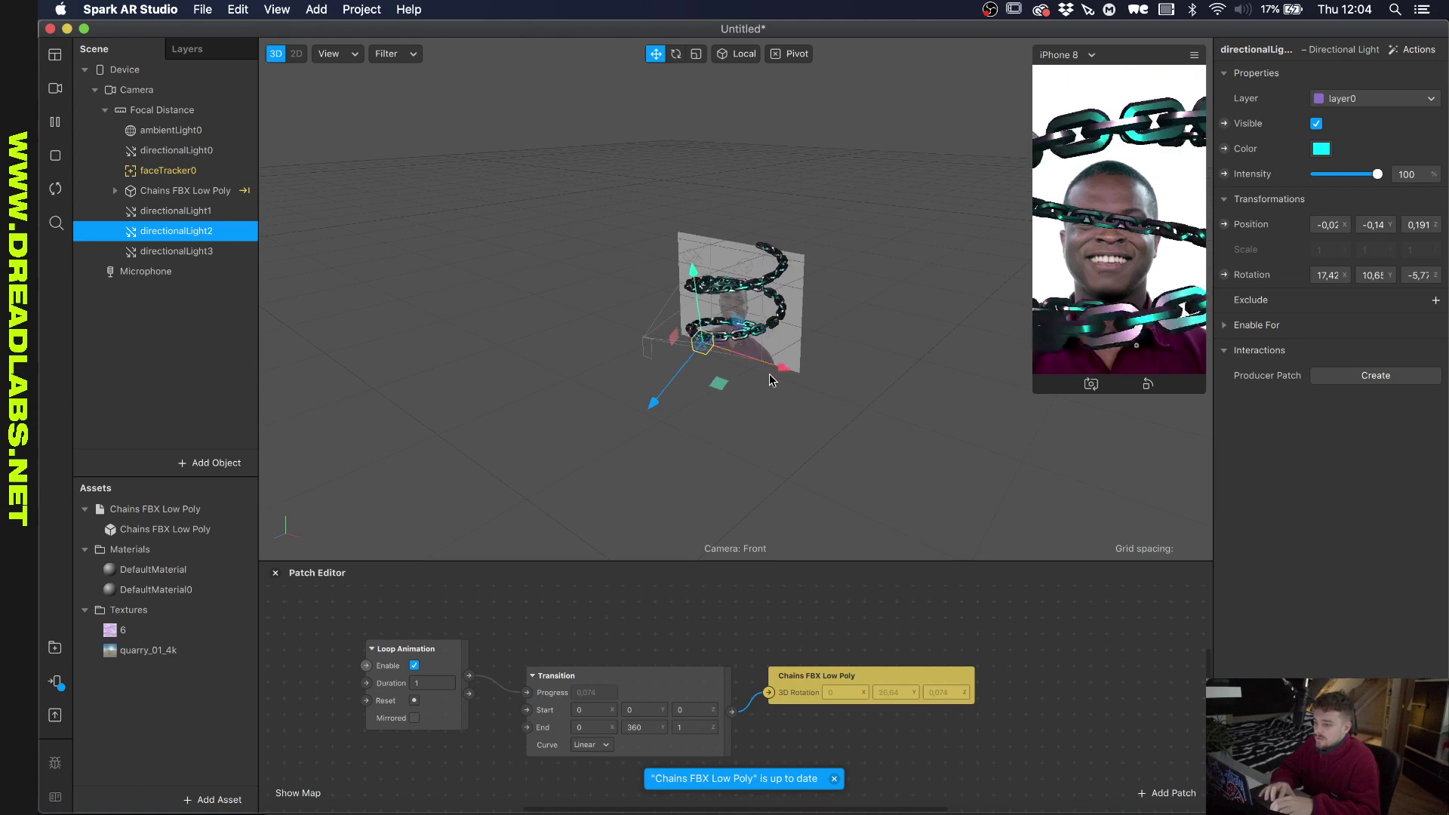
{"action": "left_click_drag", "start_coordinate": [654, 414], "coordinate": [634, 439]}
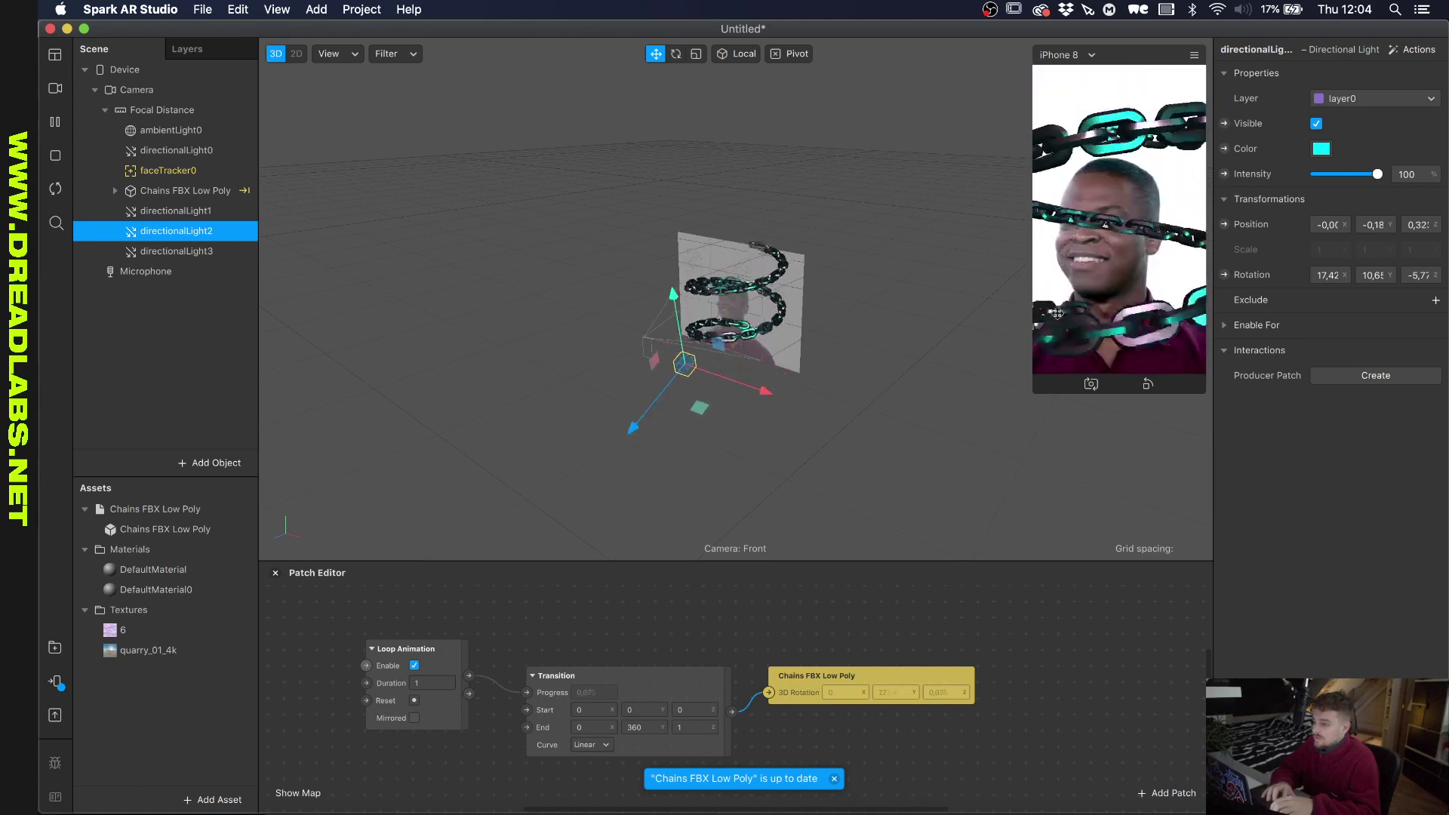
{"action": "left_click", "coordinate": [1321, 148]}
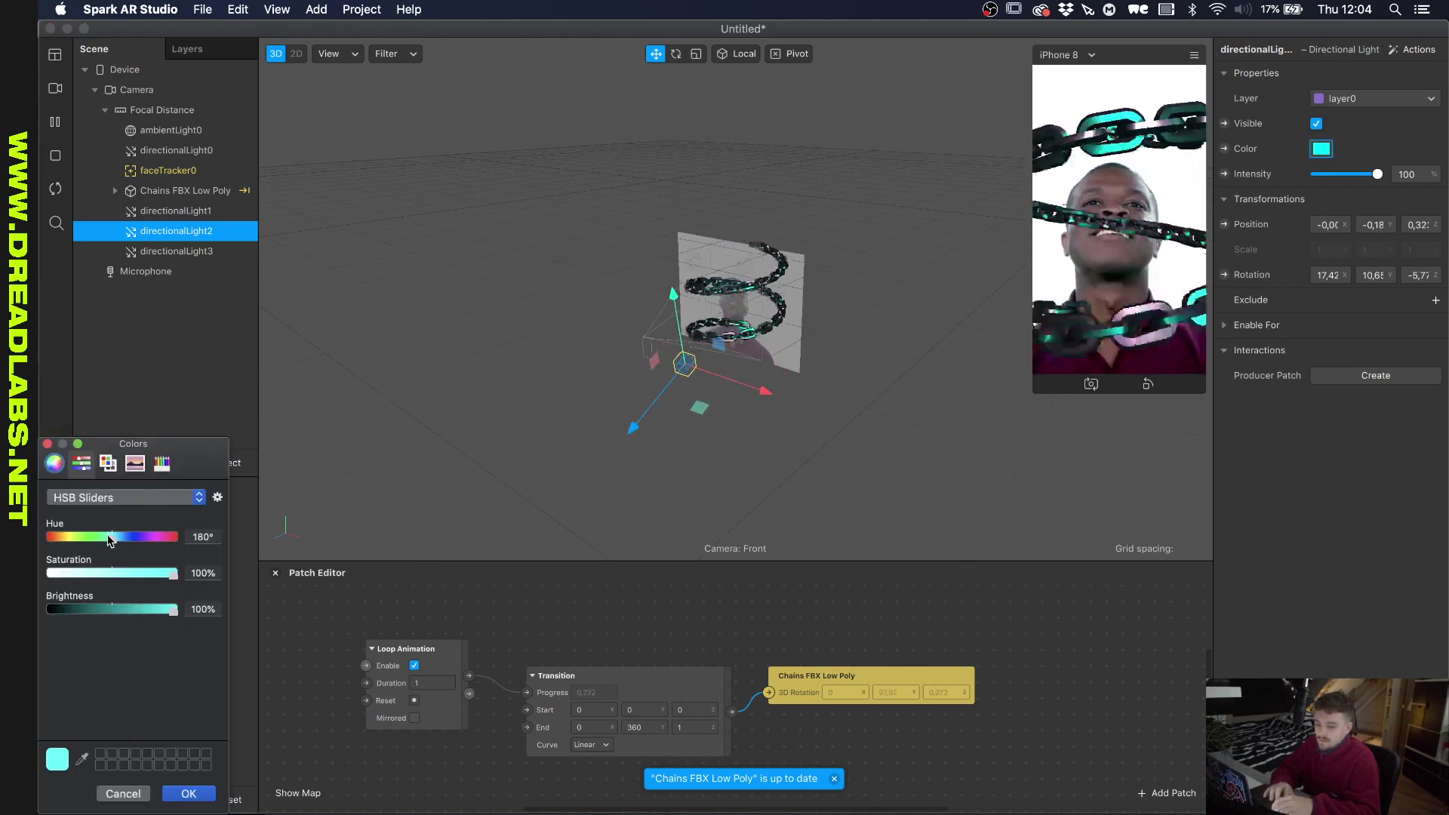
{"action": "mouse_move", "coordinate": [112, 536]}
{"action": "left_mouse_down"}
{"action": "mouse_move", "coordinate": [82, 540]}
{"action": "mouse_move", "coordinate": [98, 541]}
{"action": "left_mouse_up"}
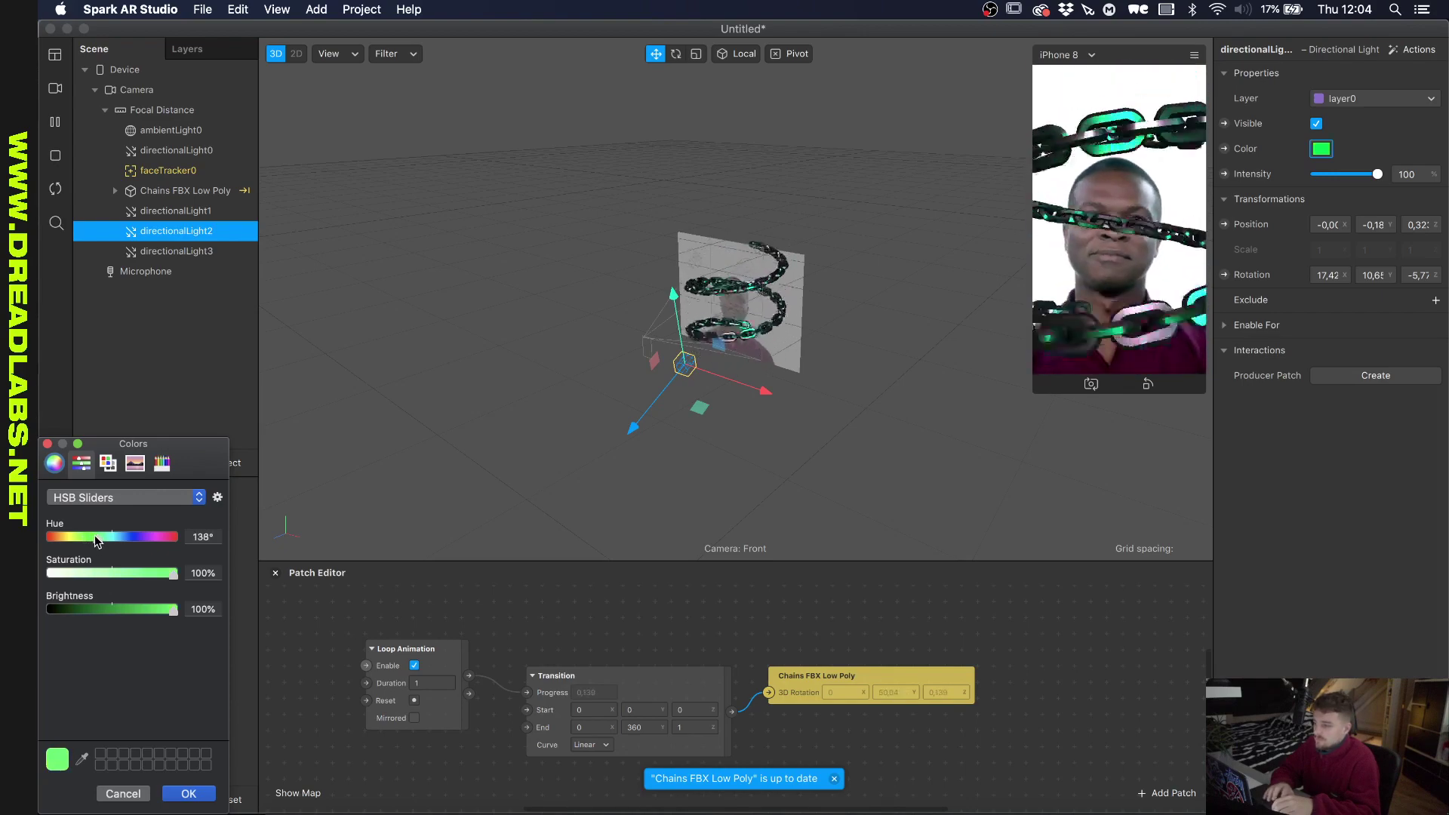
{"action": "left_click", "coordinate": [191, 794]}
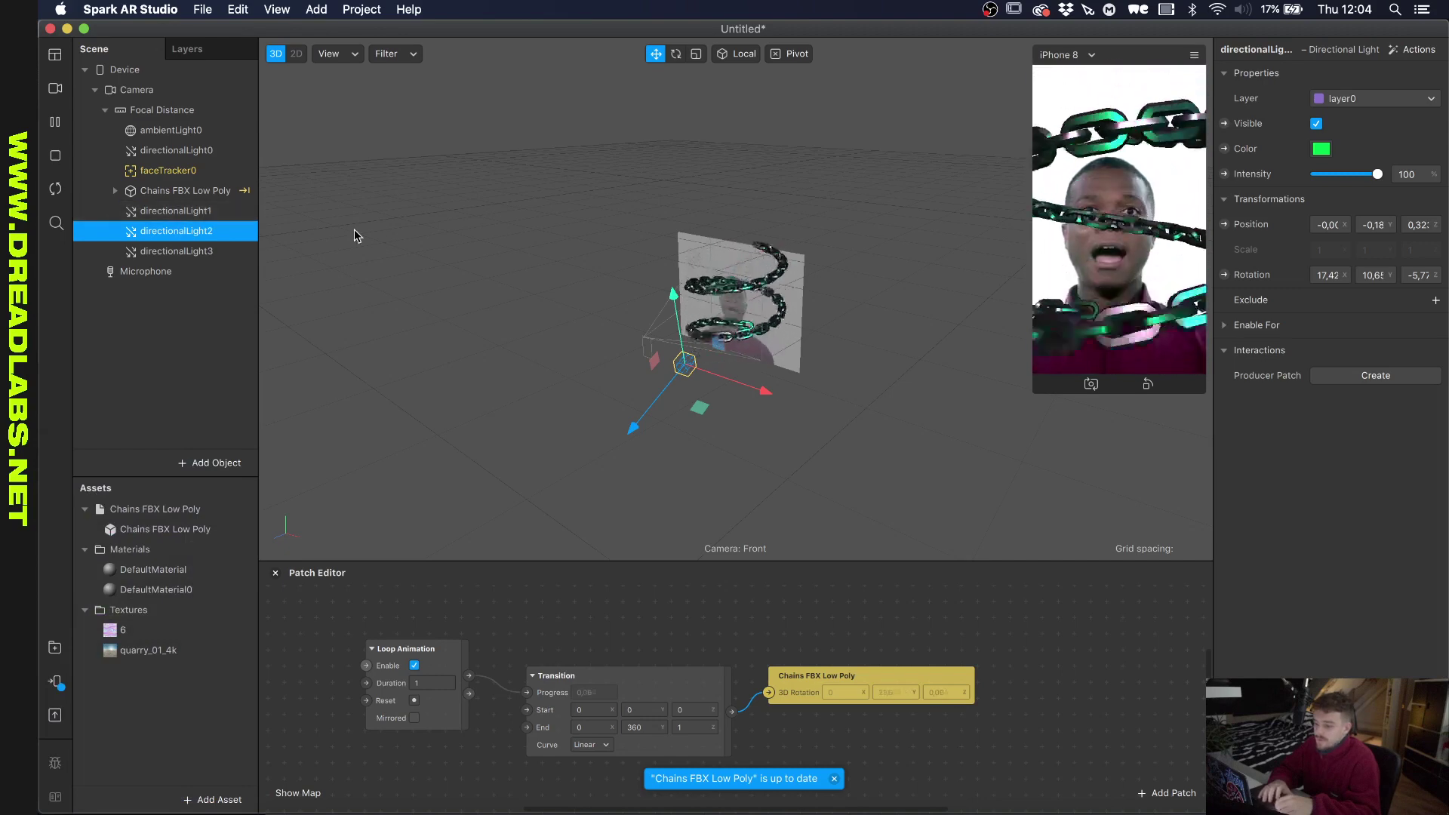
Line up the Transition, Loop Animation and Chains patches and set Loop Animation Duration to 4.
{"action": "left_click_drag", "start_coordinate": [568, 669], "coordinate": [568, 605]}
{"action": "left_click", "coordinate": [412, 632]}
{"action": "left_click_drag", "start_coordinate": [412, 633], "coordinate": [429, 608]}
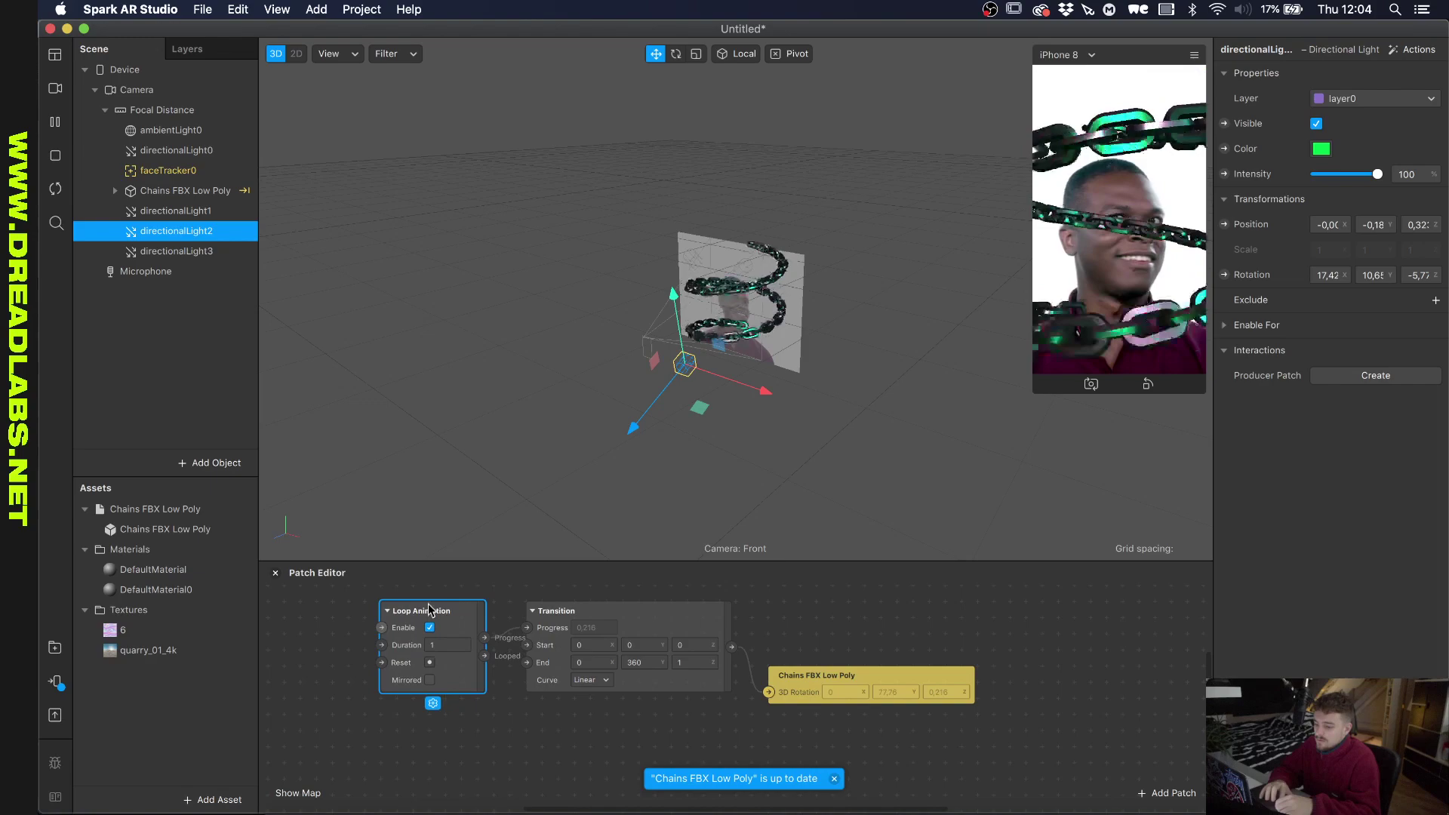
{"action": "left_click_drag", "start_coordinate": [853, 677], "coordinate": [846, 618]}
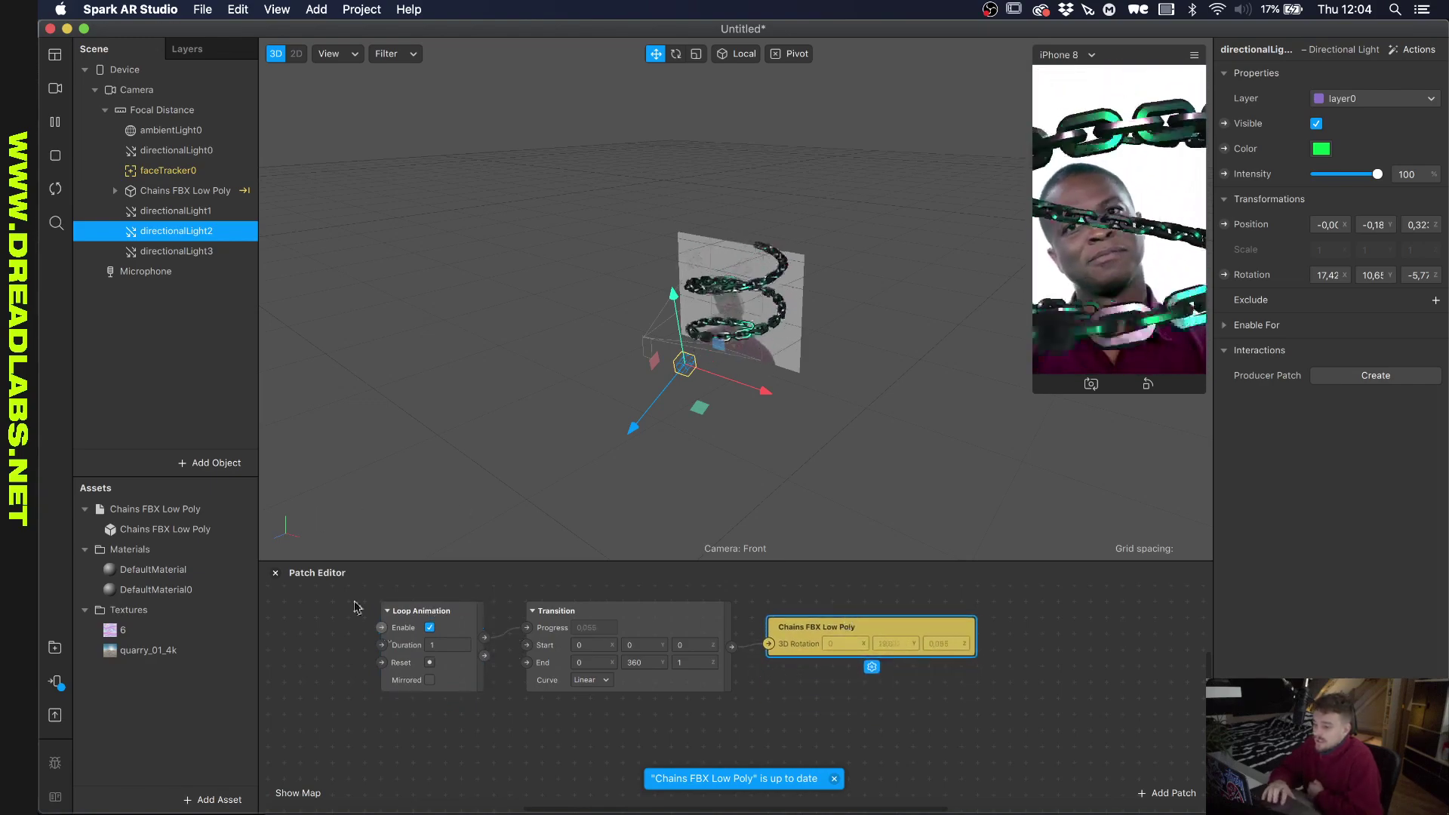
{"action": "left_click", "coordinate": [451, 646]}
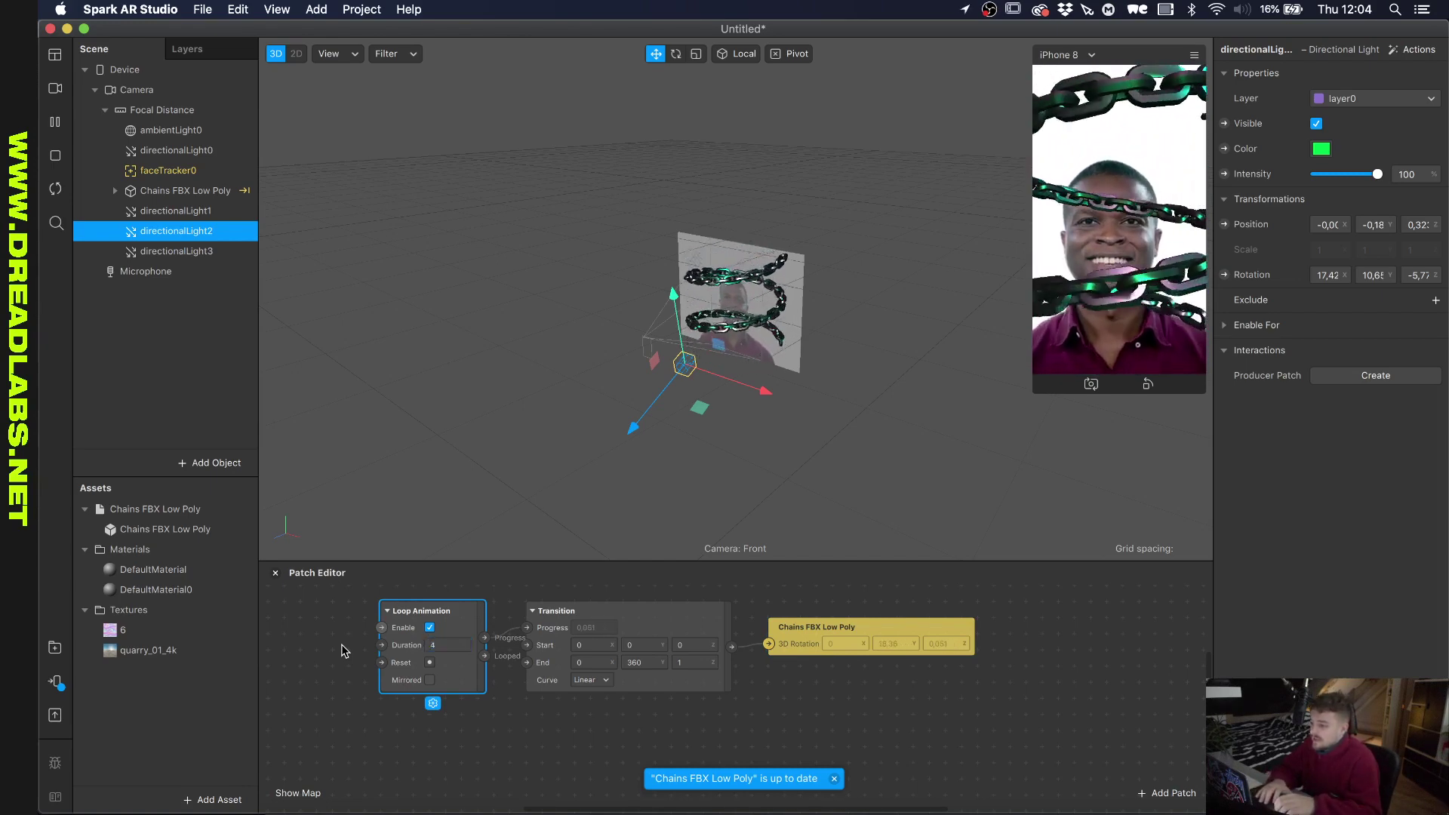
With directionalLight1 selected, add a new Loop Animation and a new Transition patch to the graph.
{"action": "left_click", "coordinate": [170, 211]}
{"action": "left_click", "coordinate": [480, 730]}
{"action": "scroll", "coordinate": [461, 730], "scroll_direction": "down", "scroll_amount": 3}
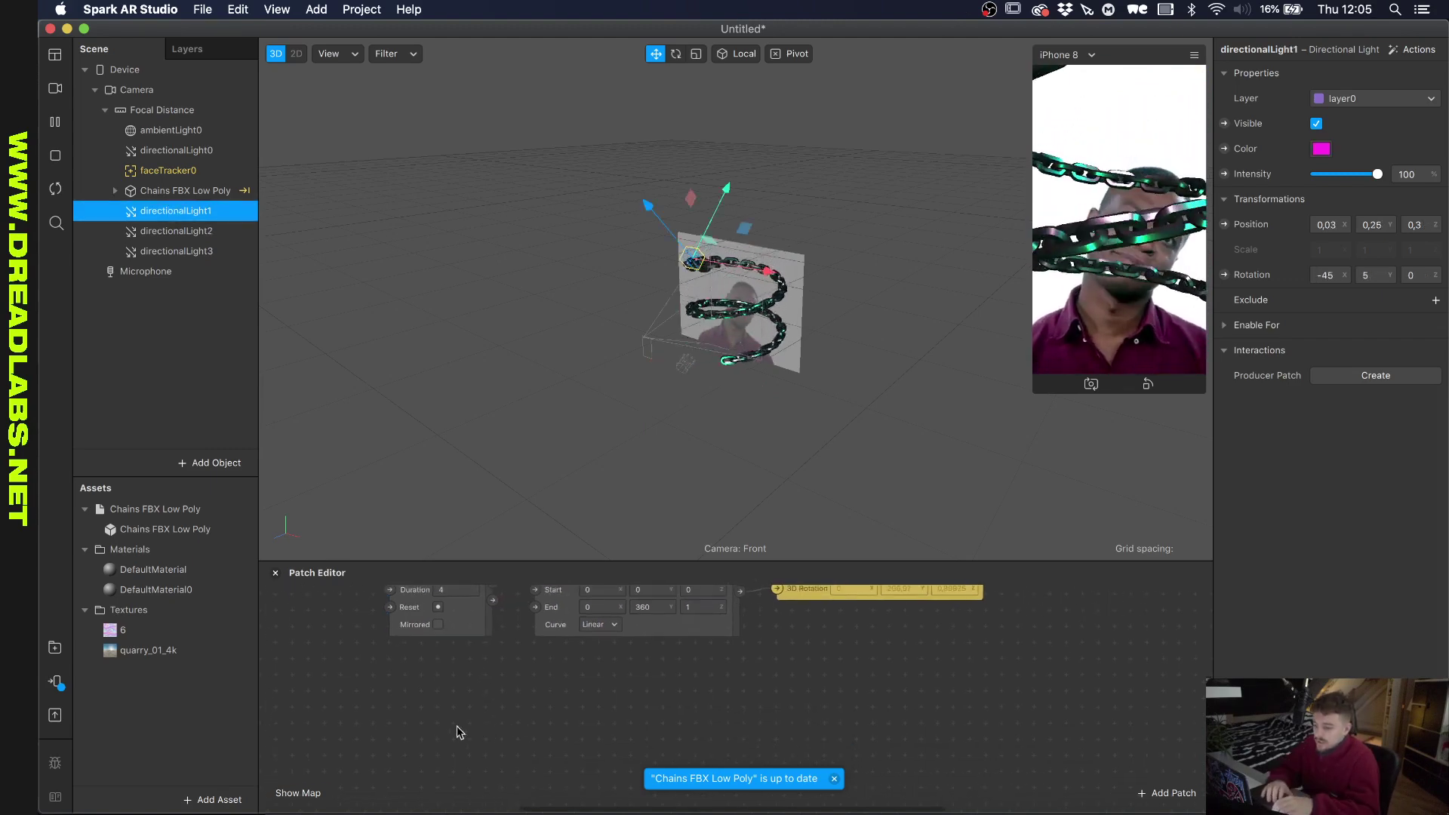
{"action": "right_click", "coordinate": [413, 704]}
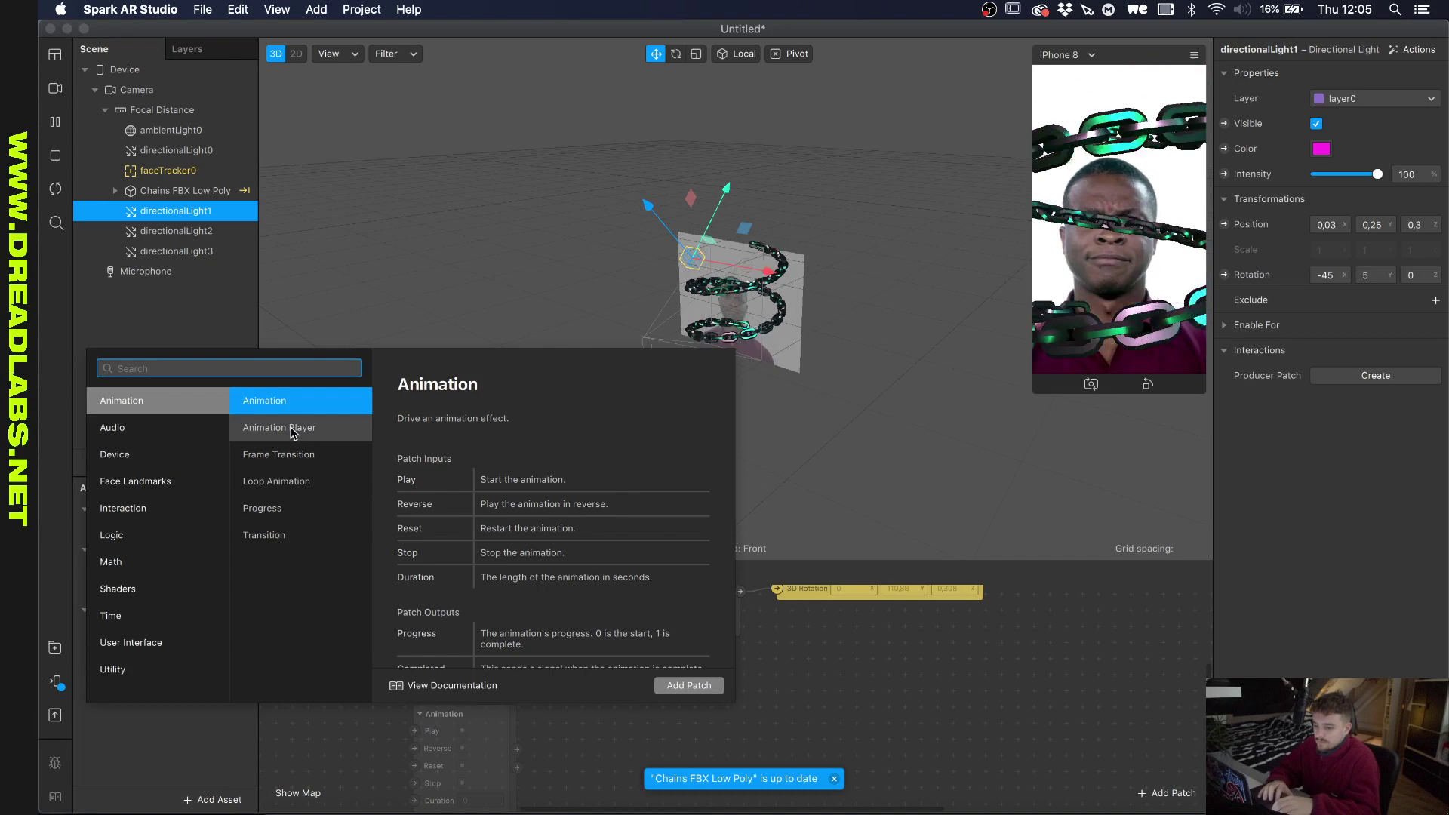
{"action": "left_click", "coordinate": [279, 481]}
{"action": "left_click", "coordinate": [688, 685]}
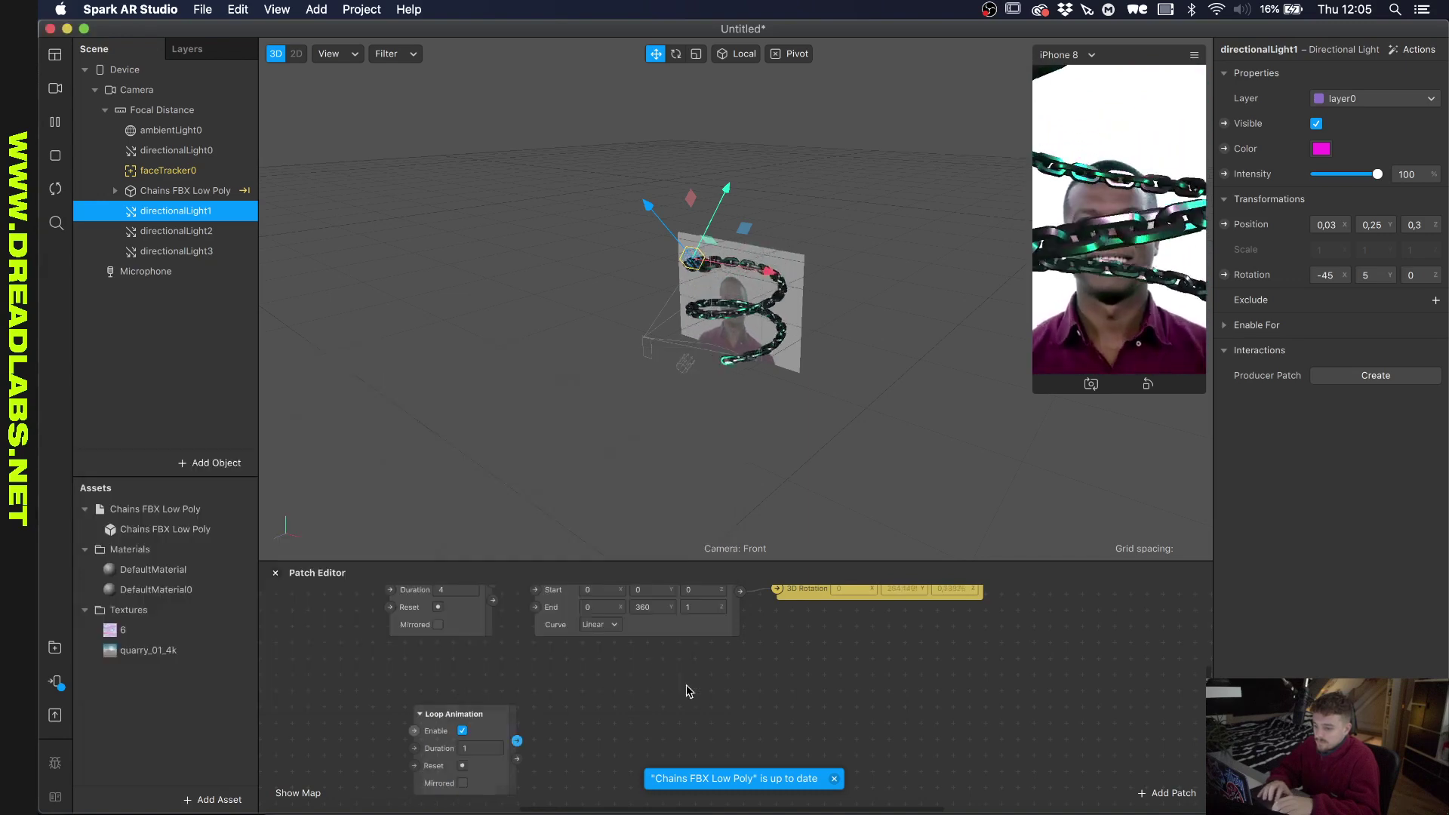
{"action": "left_click_drag", "start_coordinate": [495, 711], "coordinate": [469, 681]}
{"action": "right_click", "coordinate": [569, 677]}
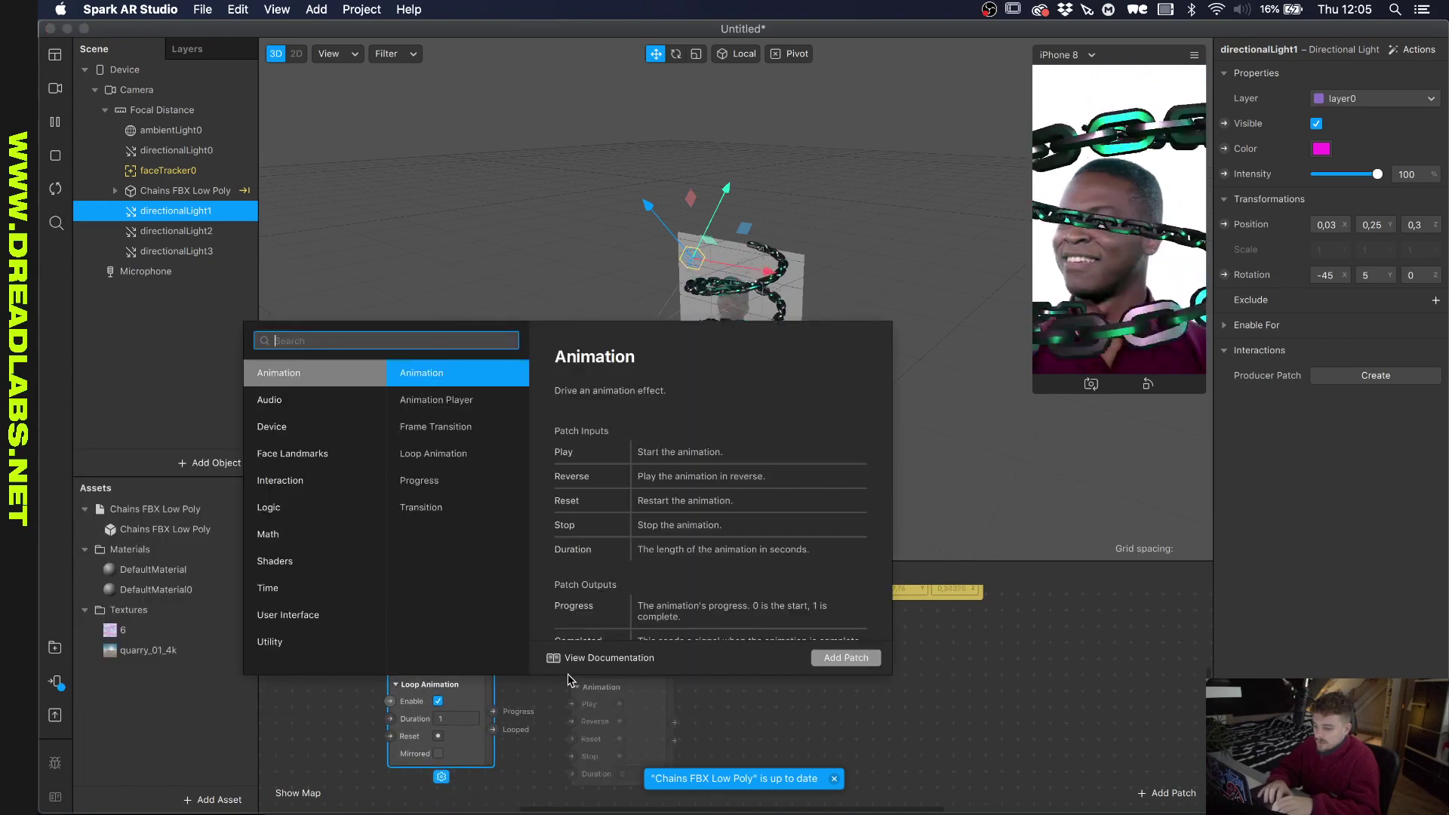
{"action": "left_click", "coordinate": [447, 505]}
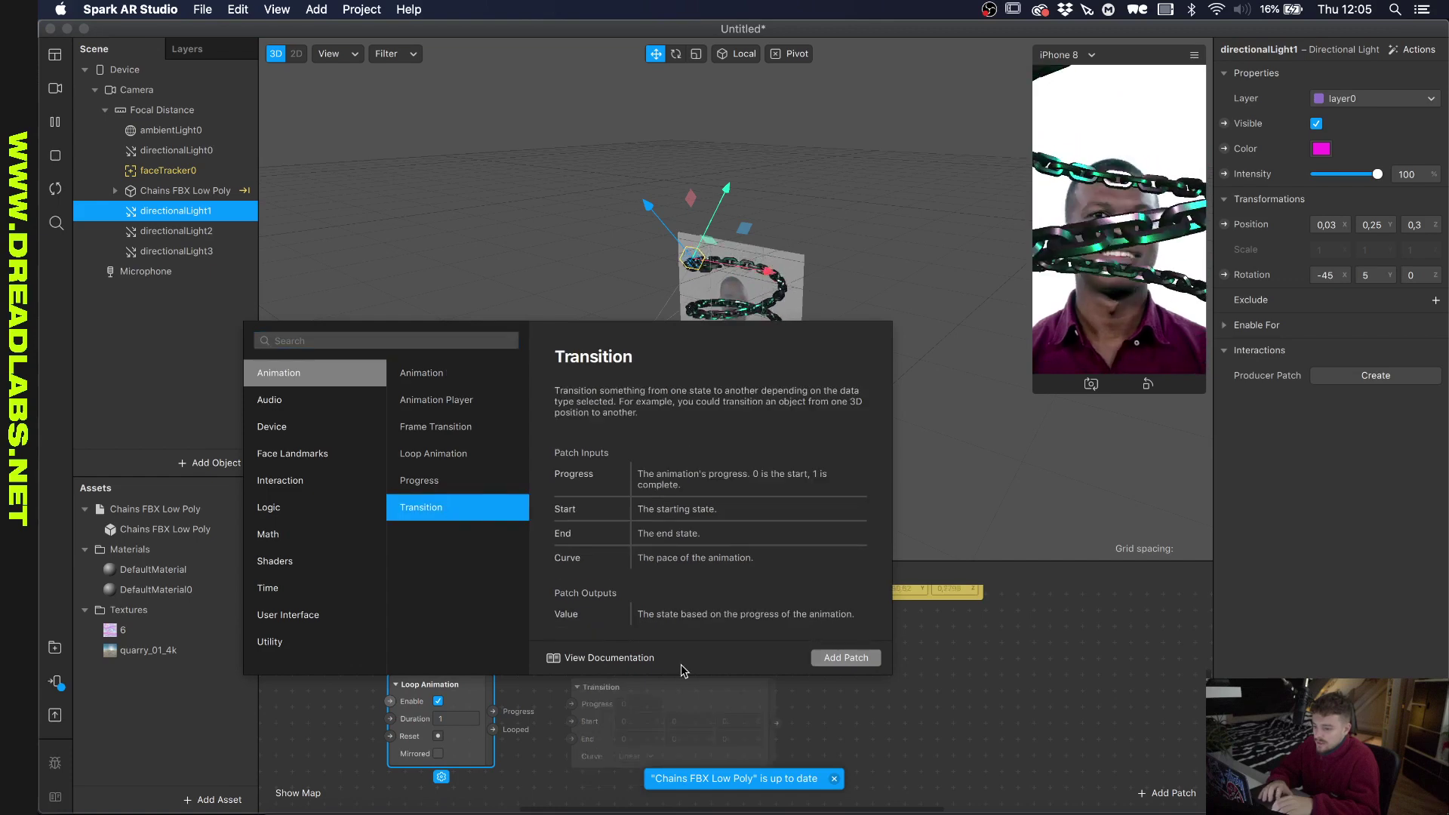
{"action": "left_click", "coordinate": [831, 658]}
Enter the new Transition's End values as 360, 0, 0.
{"action": "scroll", "coordinate": [649, 672], "scroll_direction": "down", "scroll_amount": 2}
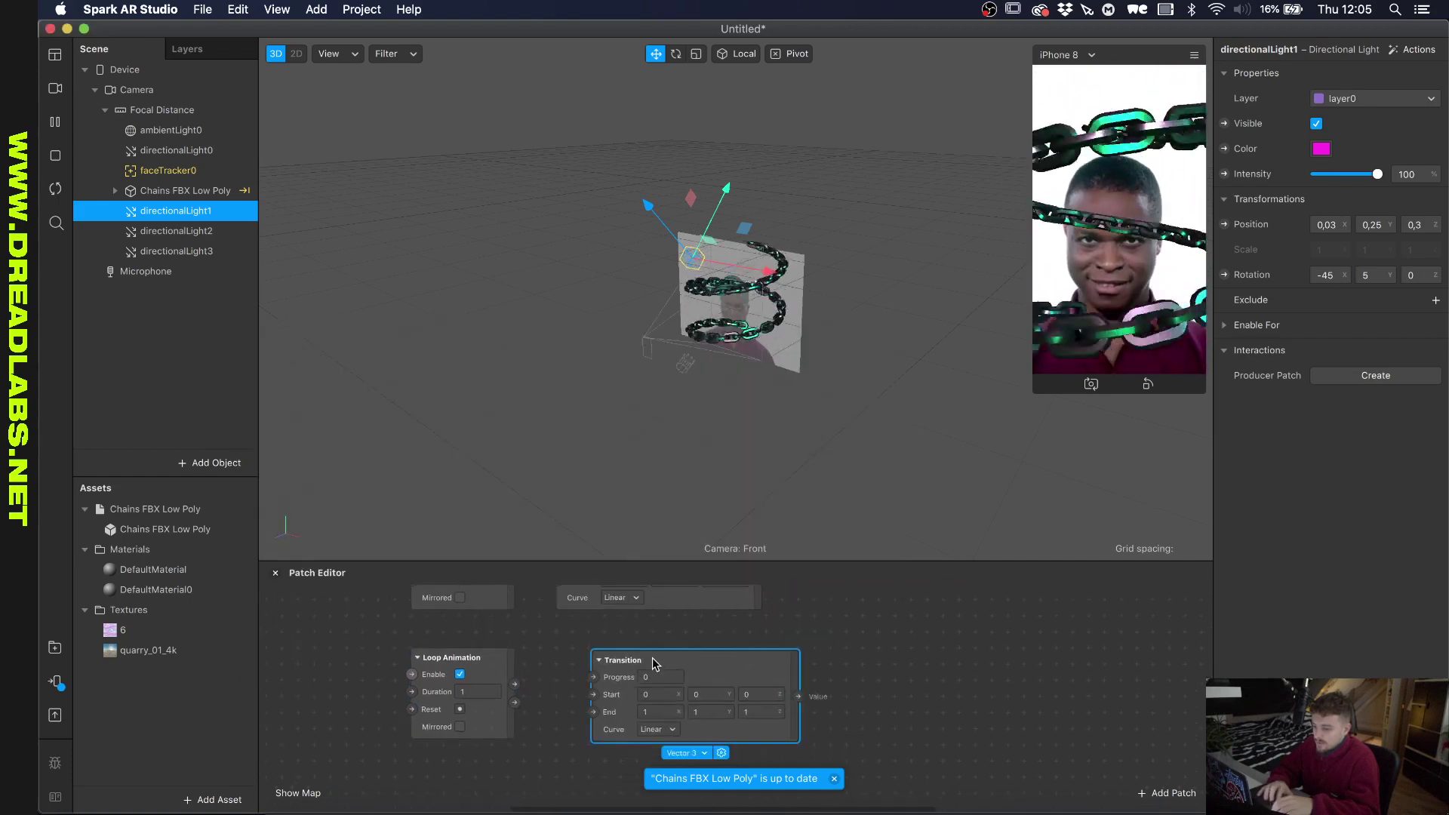
{"action": "left_click", "coordinate": [611, 659]}
{"action": "scroll", "coordinate": [612, 660], "scroll_direction": "right", "scroll_amount": 5}
{"action": "scroll", "coordinate": [612, 661], "scroll_direction": "down", "scroll_amount": 2}
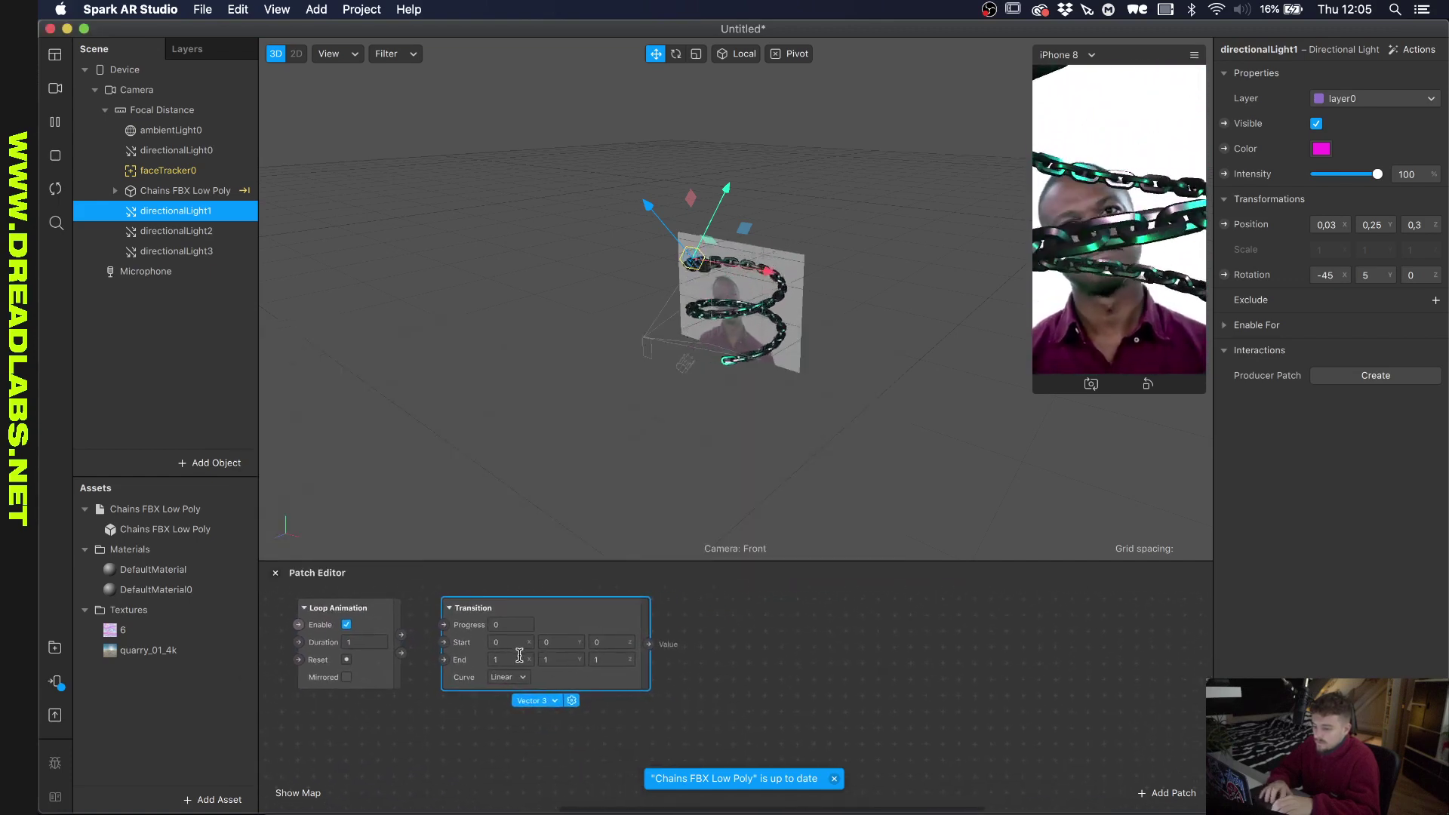
{"action": "left_click", "coordinate": [513, 660]}
{"action": "type", "text": "360"}
{"action": "key", "text": "Return"}
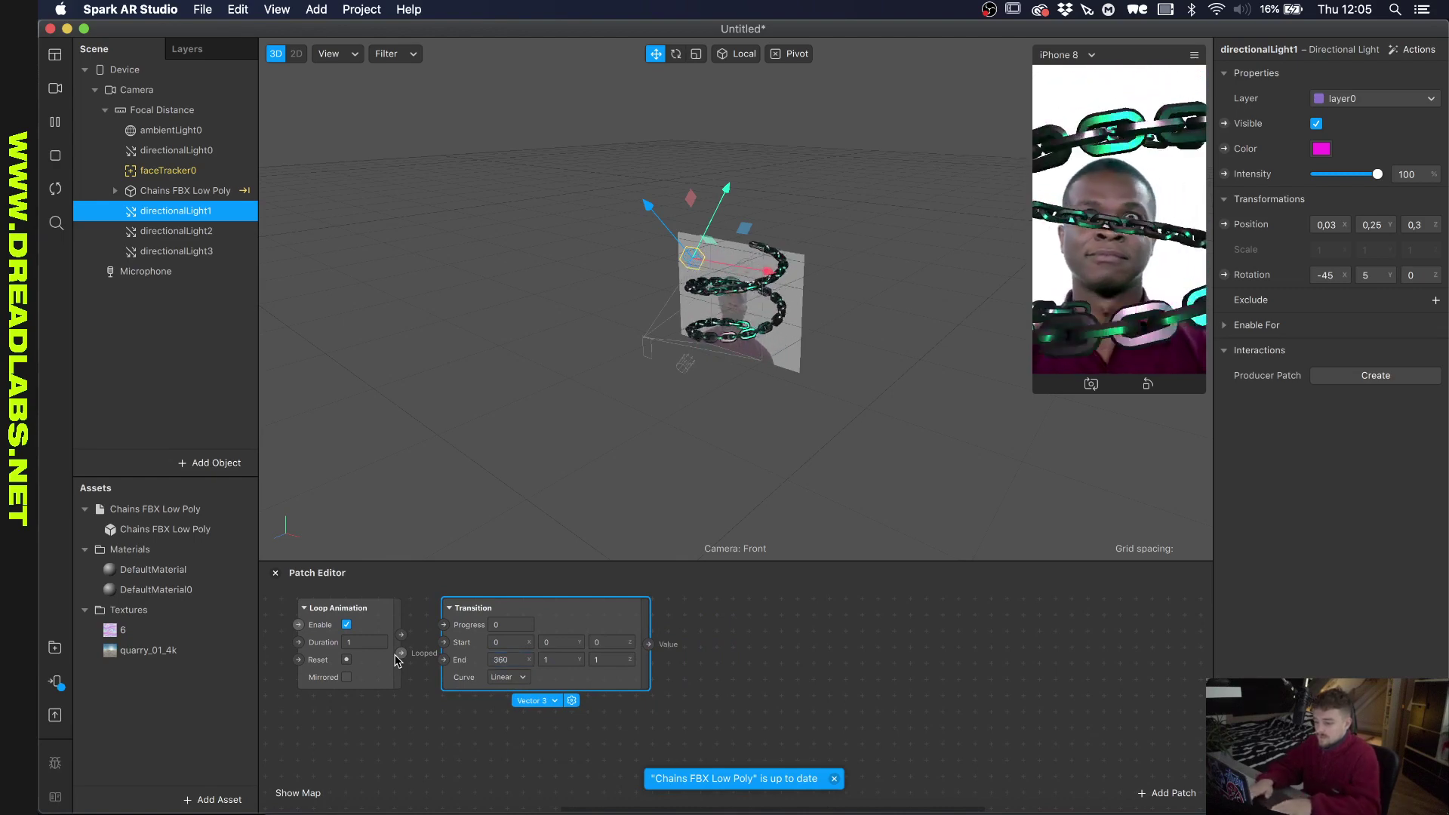
{"action": "left_click", "coordinate": [551, 653]}
{"action": "type", "text": "0"}
{"action": "key", "text": "Tab"}
{"action": "type", "text": "10"}
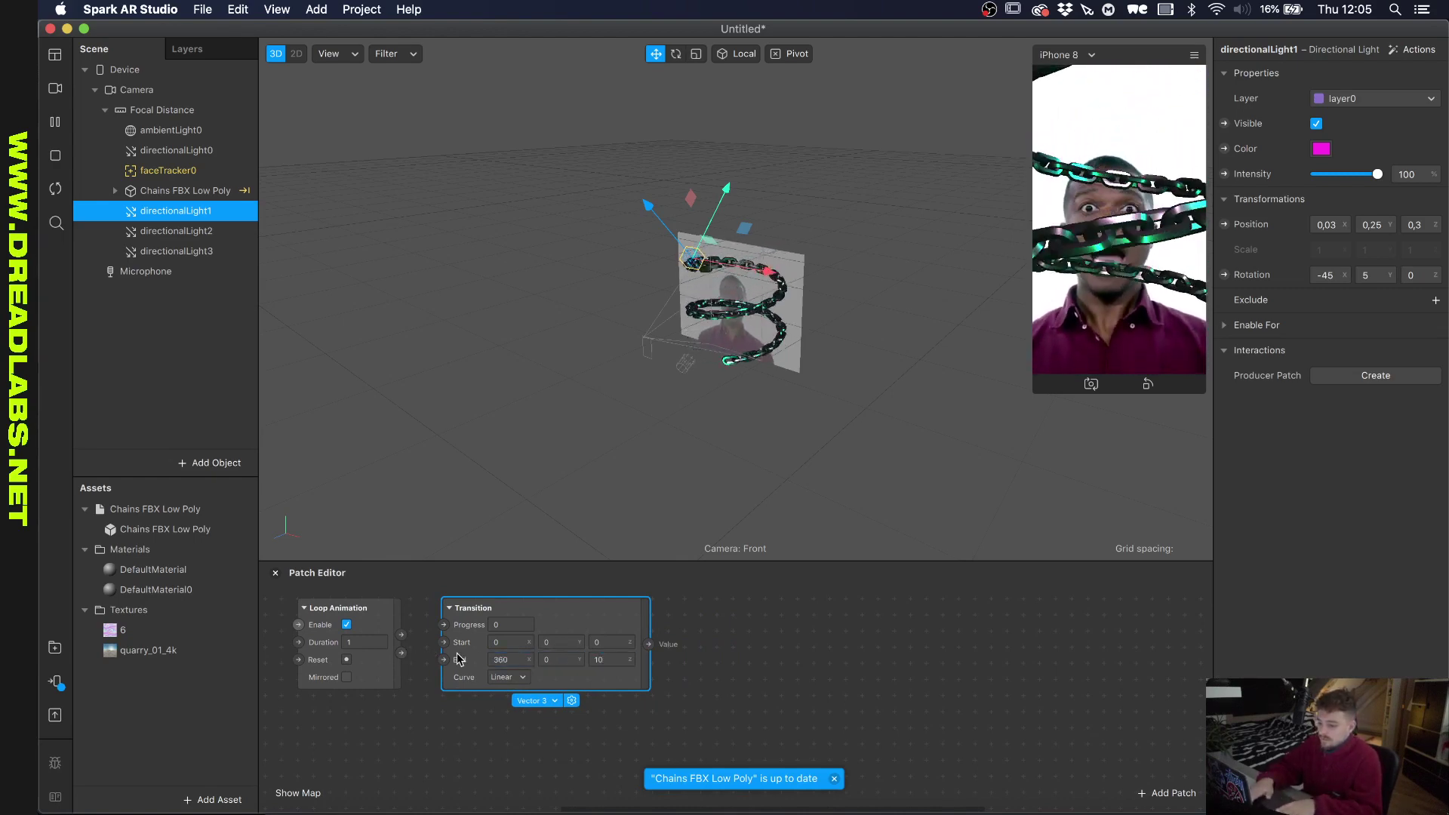
{"action": "left_click", "coordinate": [604, 660]}
{"action": "type", "text": "0"}
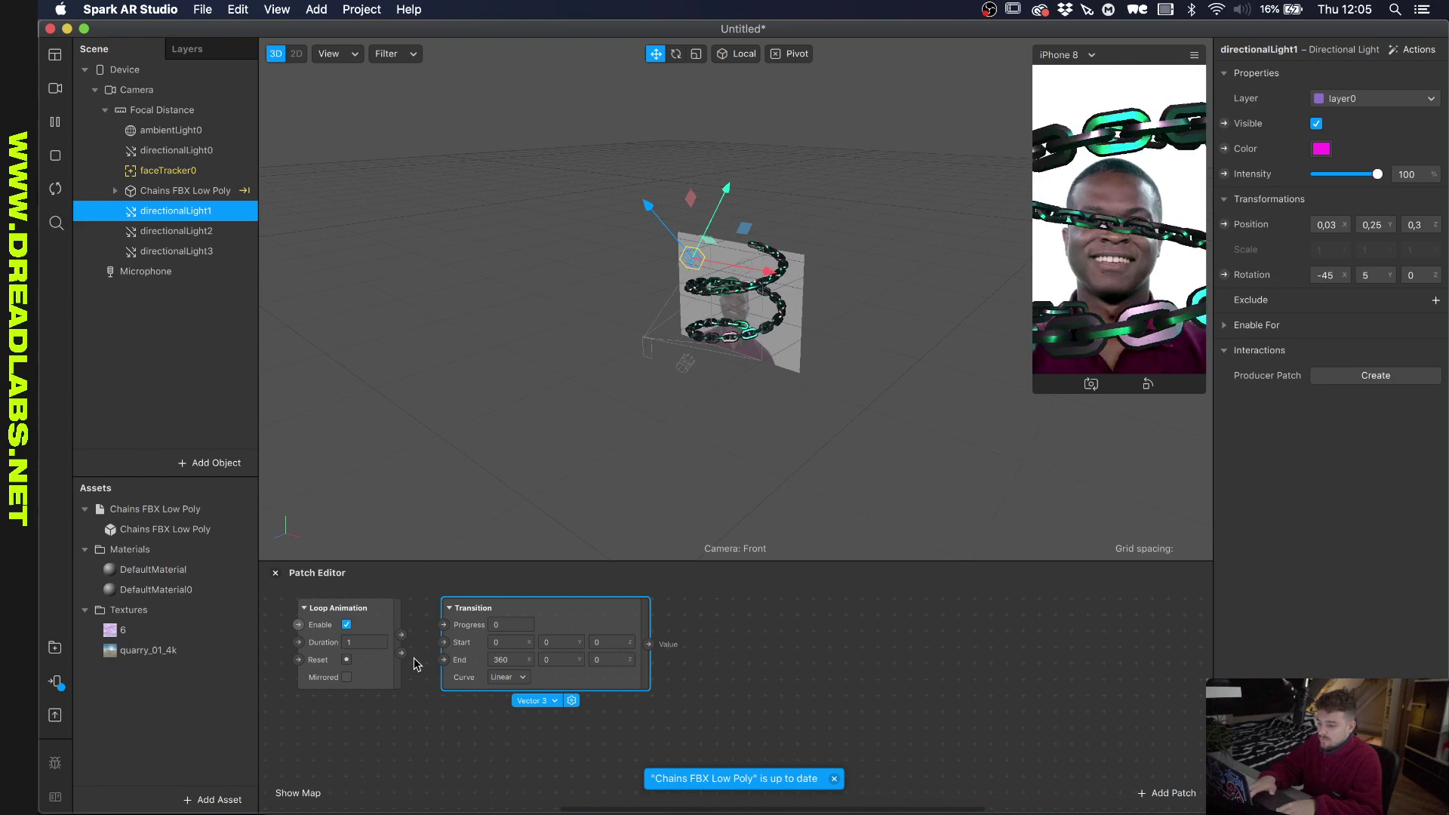
{"action": "left_click", "coordinate": [714, 708]}
{"action": "scroll", "coordinate": [715, 708], "scroll_direction": "up", "scroll_amount": 2}
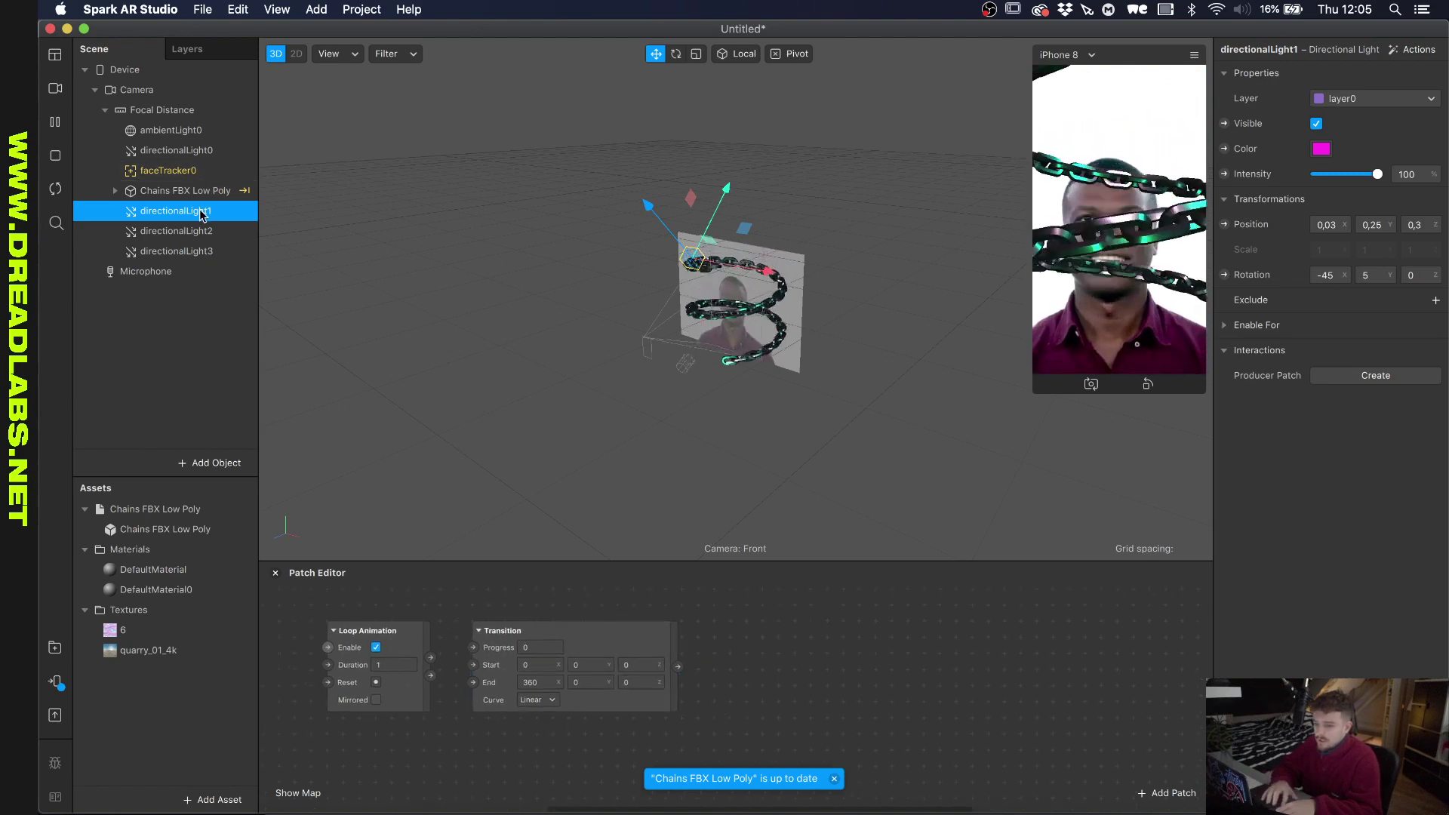
Expose directionalLight1's Rotation and wire Loop Animation into Transition into the light's Rotation.
{"action": "left_click", "coordinate": [1224, 274]}
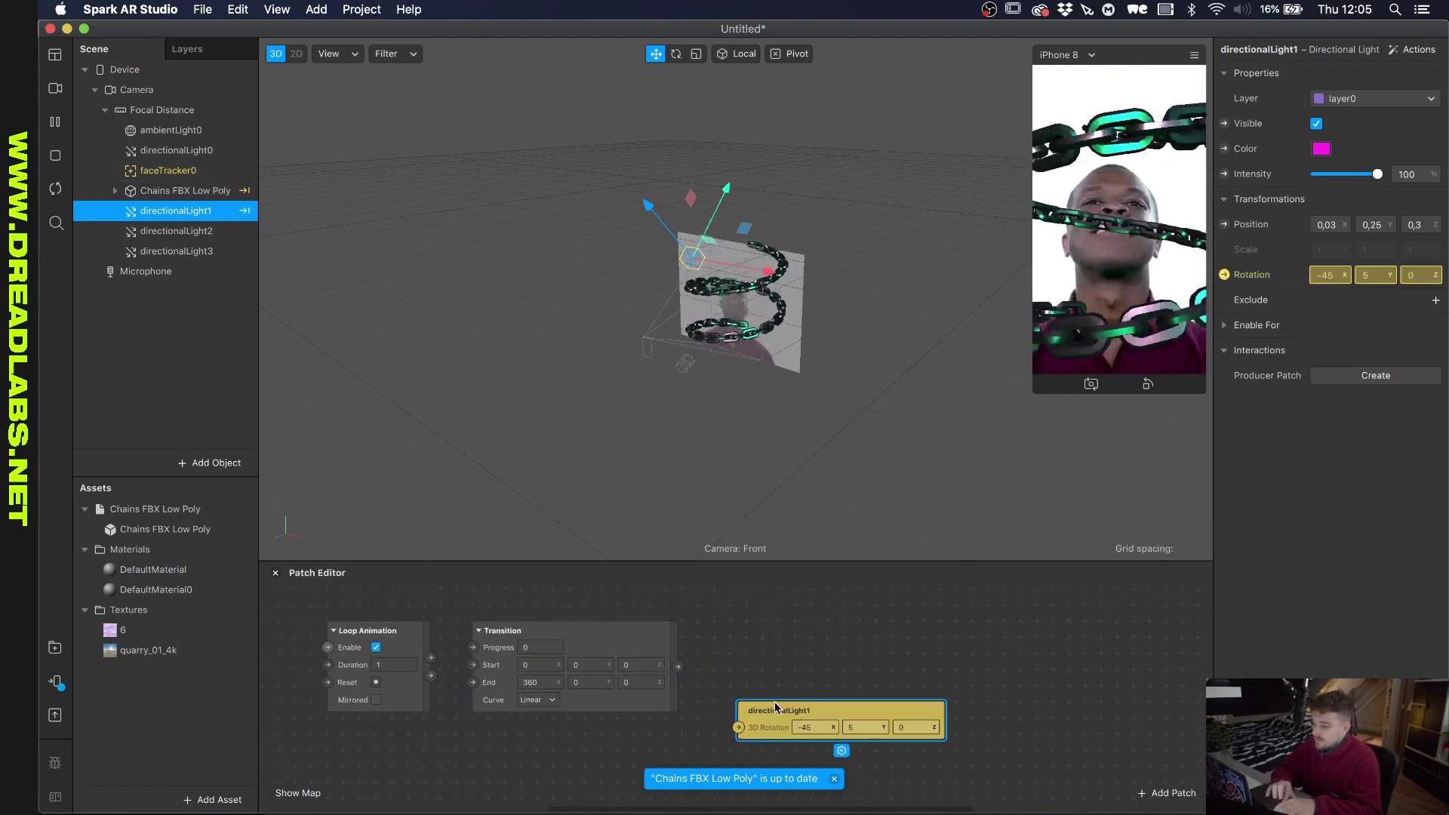
{"action": "left_click_drag", "start_coordinate": [776, 707], "coordinate": [753, 627]}
{"action": "left_click_drag", "start_coordinate": [677, 667], "coordinate": [714, 648]}
{"action": "left_click_drag", "start_coordinate": [431, 657], "coordinate": [473, 648]}
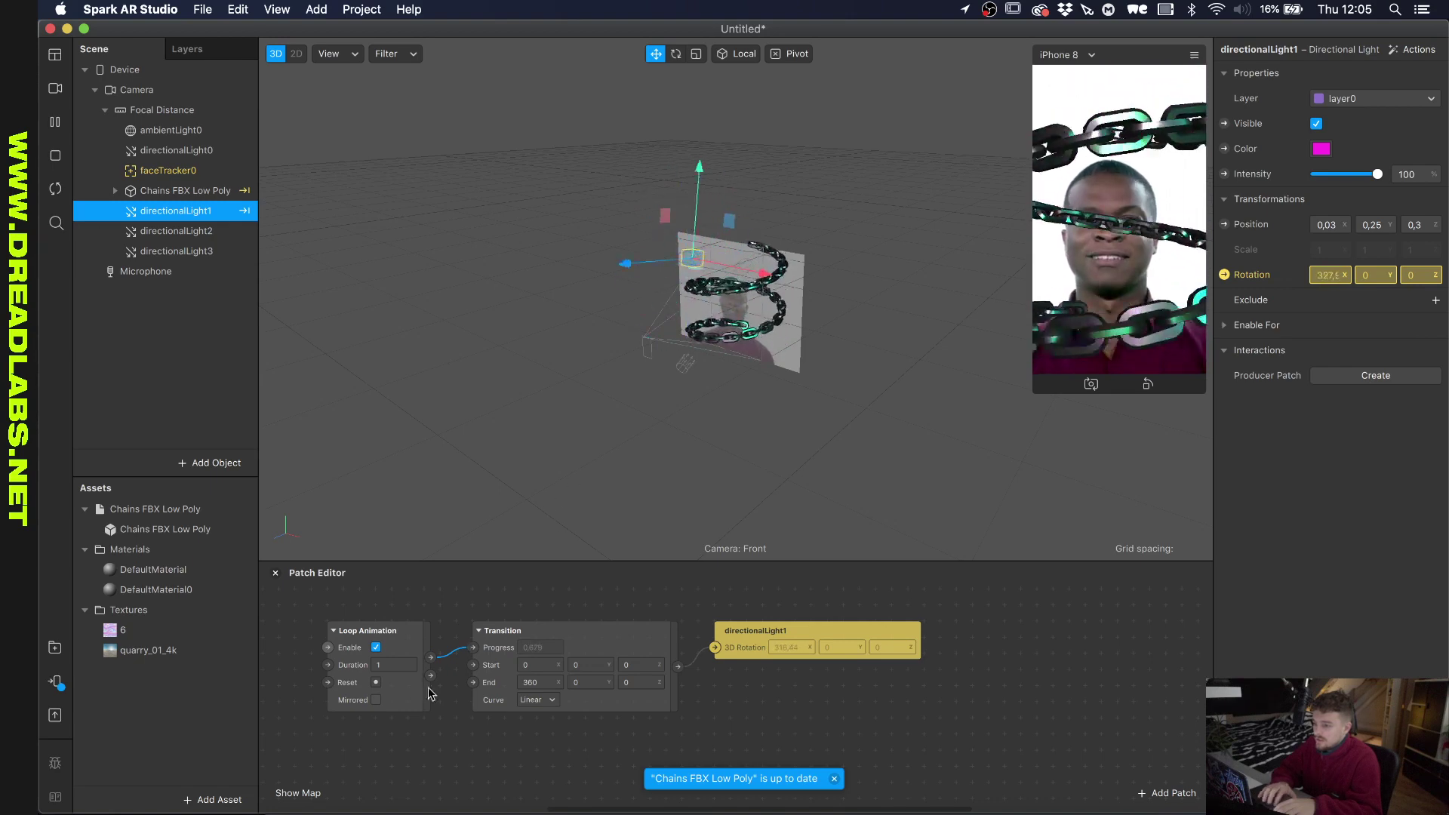
Set the Loop Animation Duration to 2 and change the Transition End to 0, 360, 0.
{"action": "double_click", "coordinate": [397, 667]}
{"action": "type", "text": "2"}
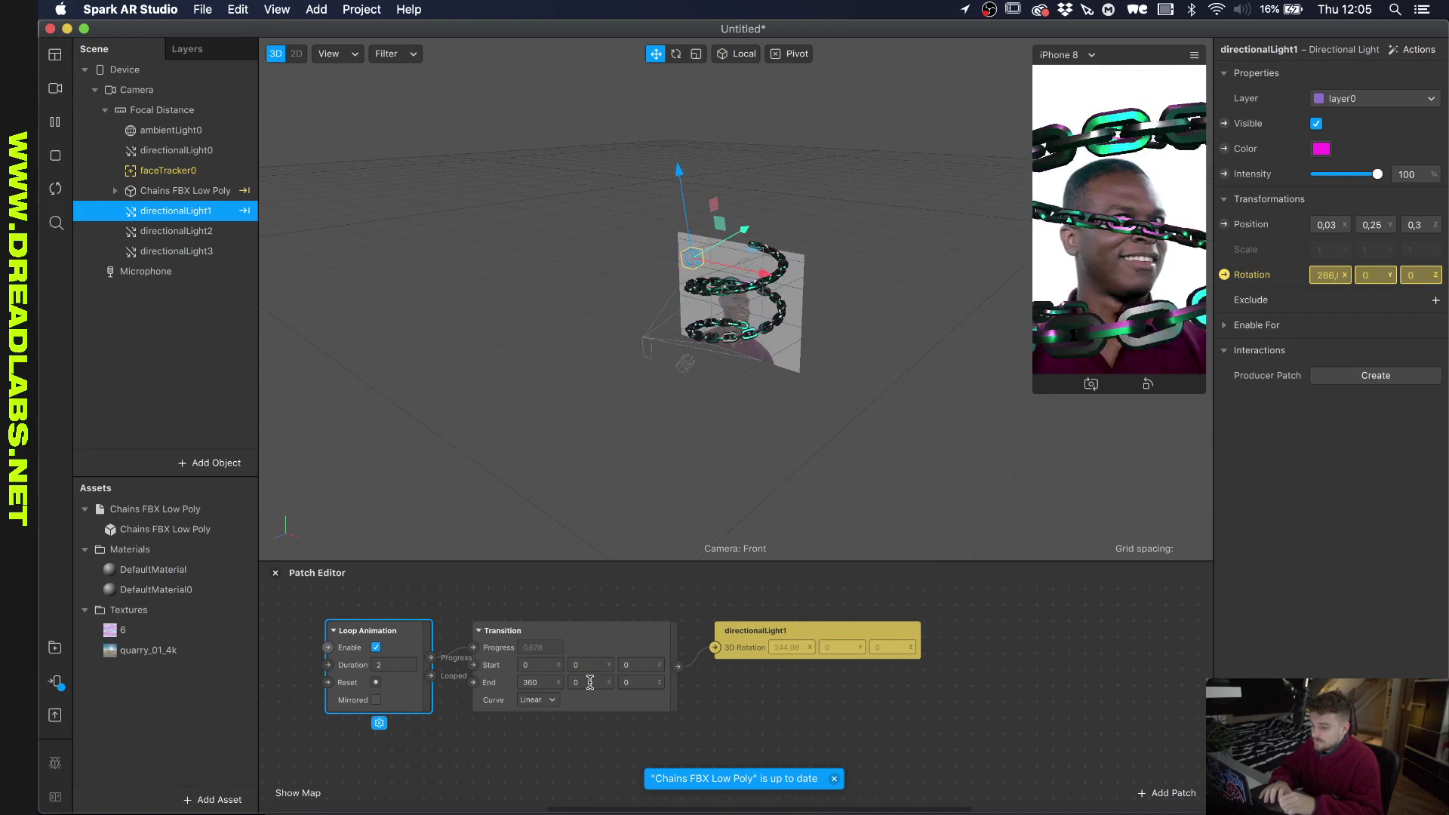
{"action": "double_click", "coordinate": [537, 683]}
{"action": "type", "text": "0"}
{"action": "key", "text": "Tab"}
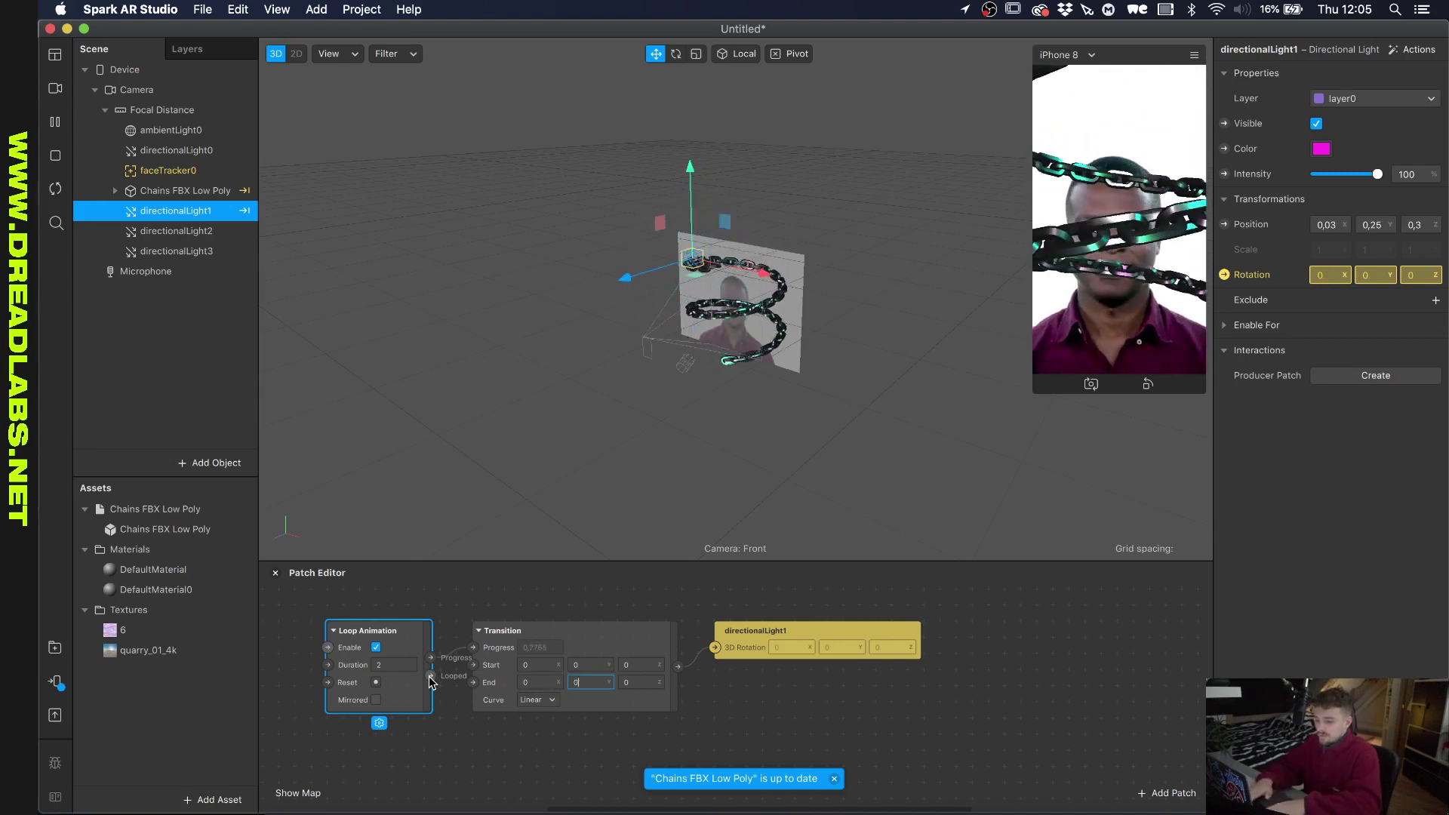
{"action": "type", "text": "360"}
{"action": "key", "text": "Return"}
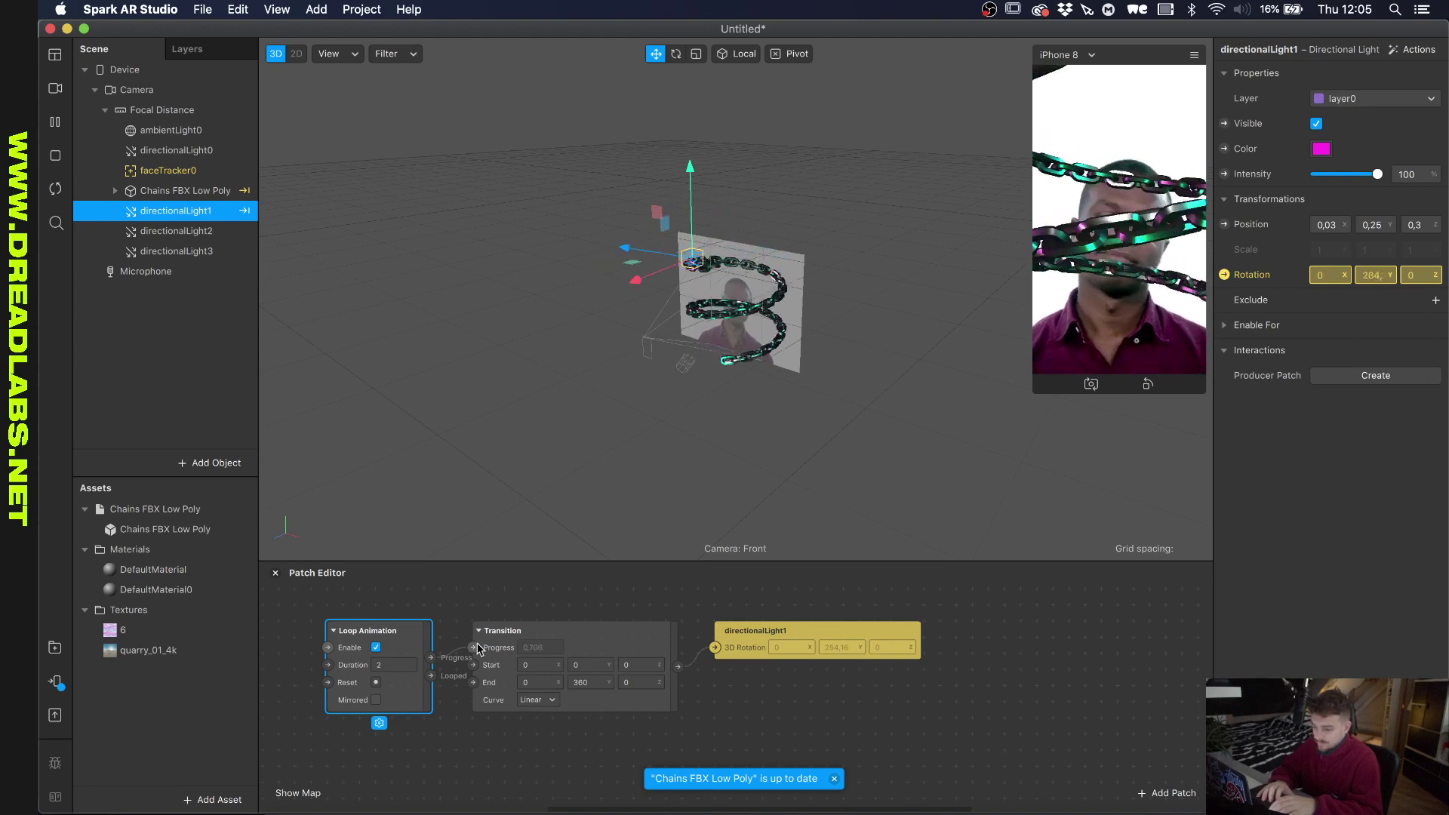
{"action": "left_click", "coordinate": [489, 729]}
{"action": "scroll", "coordinate": [489, 729], "scroll_direction": "down", "scroll_amount": 1}
{"action": "scroll", "coordinate": [489, 729], "scroll_direction": "down", "scroll_amount": 2}
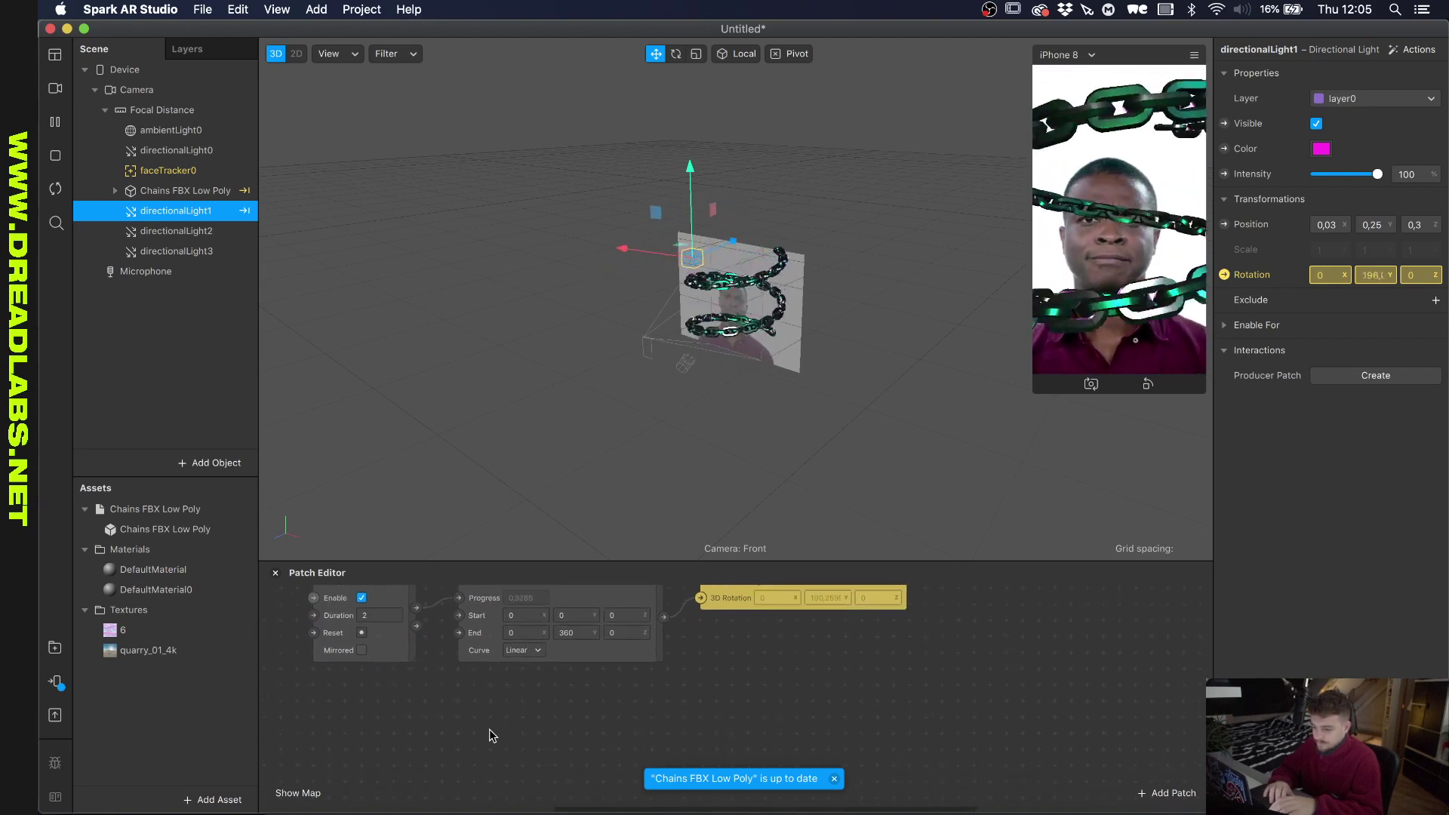
Add two more Transition patches to the graph.
{"action": "double_click", "coordinate": [483, 679]}
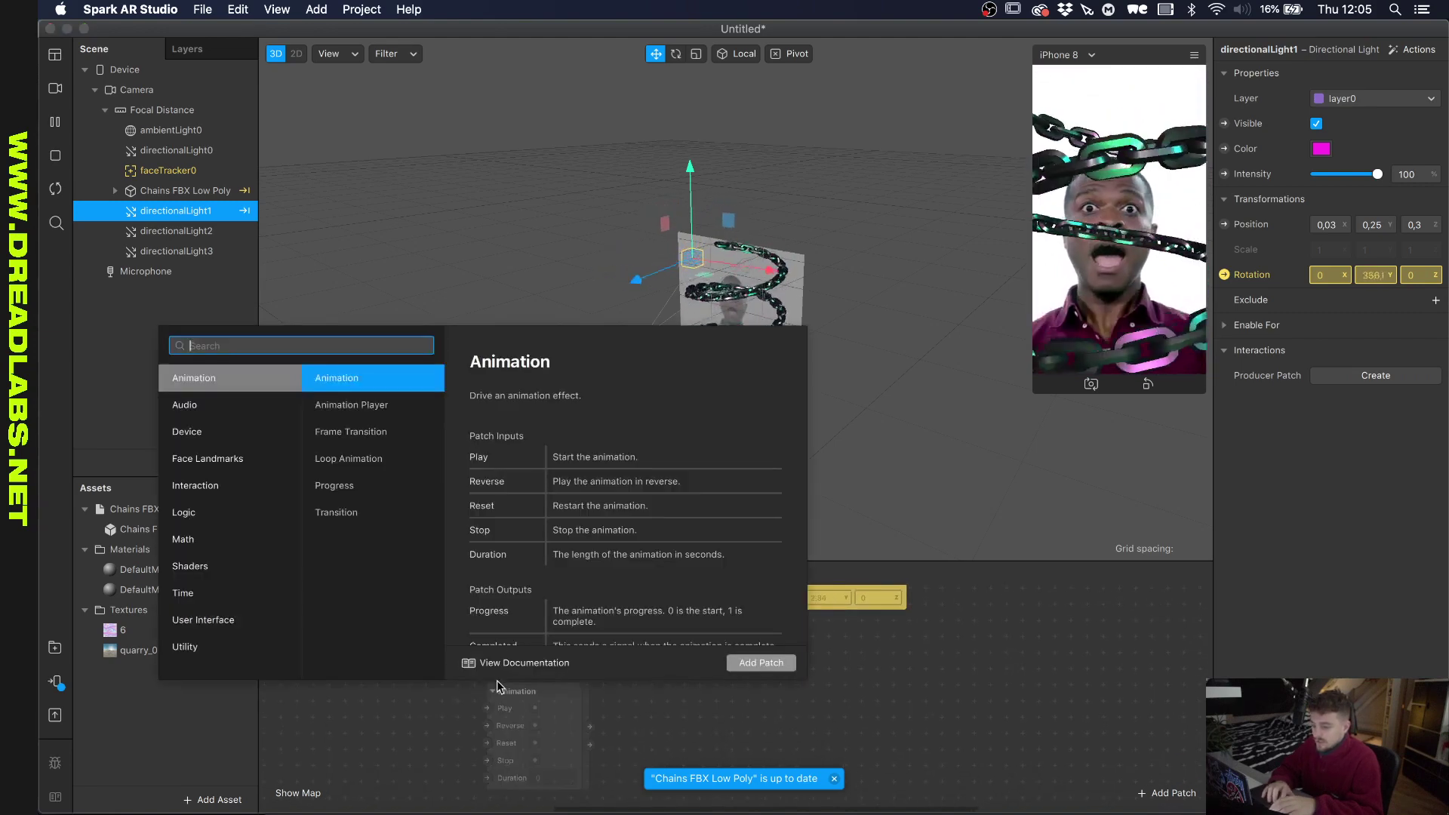
{"action": "double_click", "coordinate": [377, 512]}
{"action": "double_click", "coordinate": [737, 679]}
{"action": "left_click", "coordinate": [868, 707]}
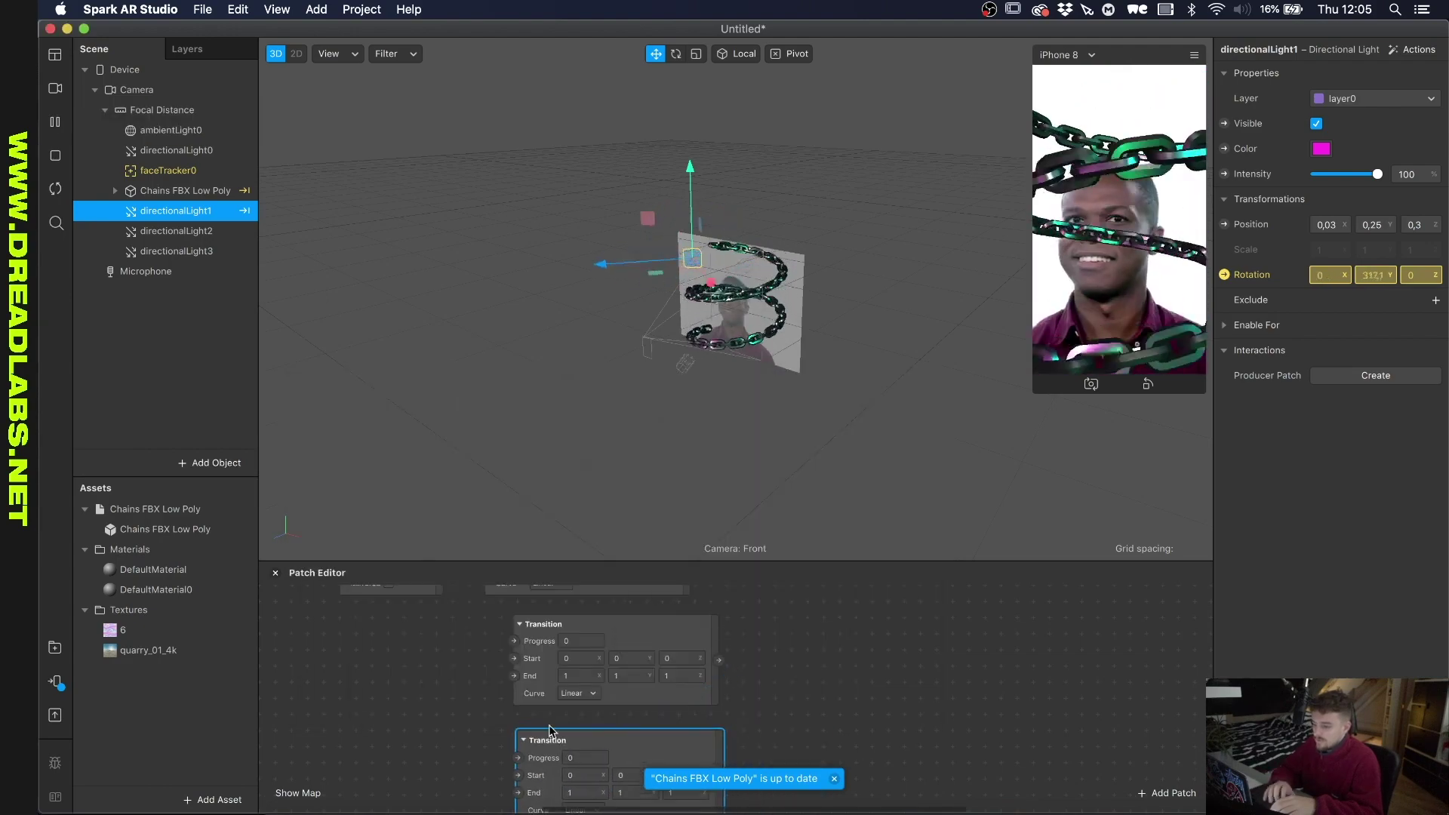
{"action": "scroll", "coordinate": [718, 672], "scroll_direction": "down", "scroll_amount": 2}
Expose the Rotation of directionalLight2 and directionalLight3 and wire the Transitions to them.
{"action": "left_click", "coordinate": [216, 236]}
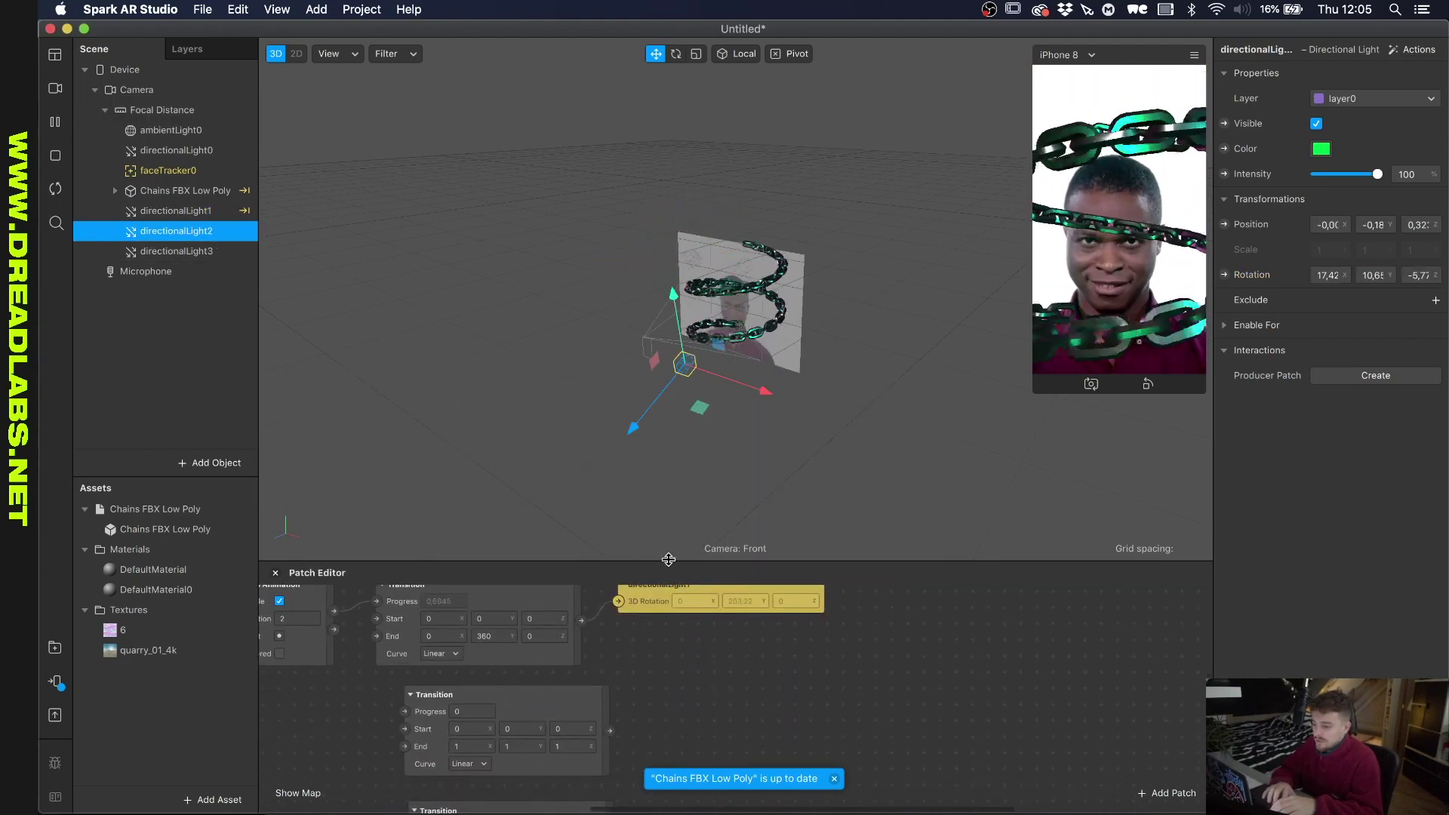
{"action": "left_click_drag", "start_coordinate": [676, 562], "coordinate": [675, 422]}
{"action": "left_click", "coordinate": [1224, 275]}
{"action": "left_click", "coordinate": [176, 251]}
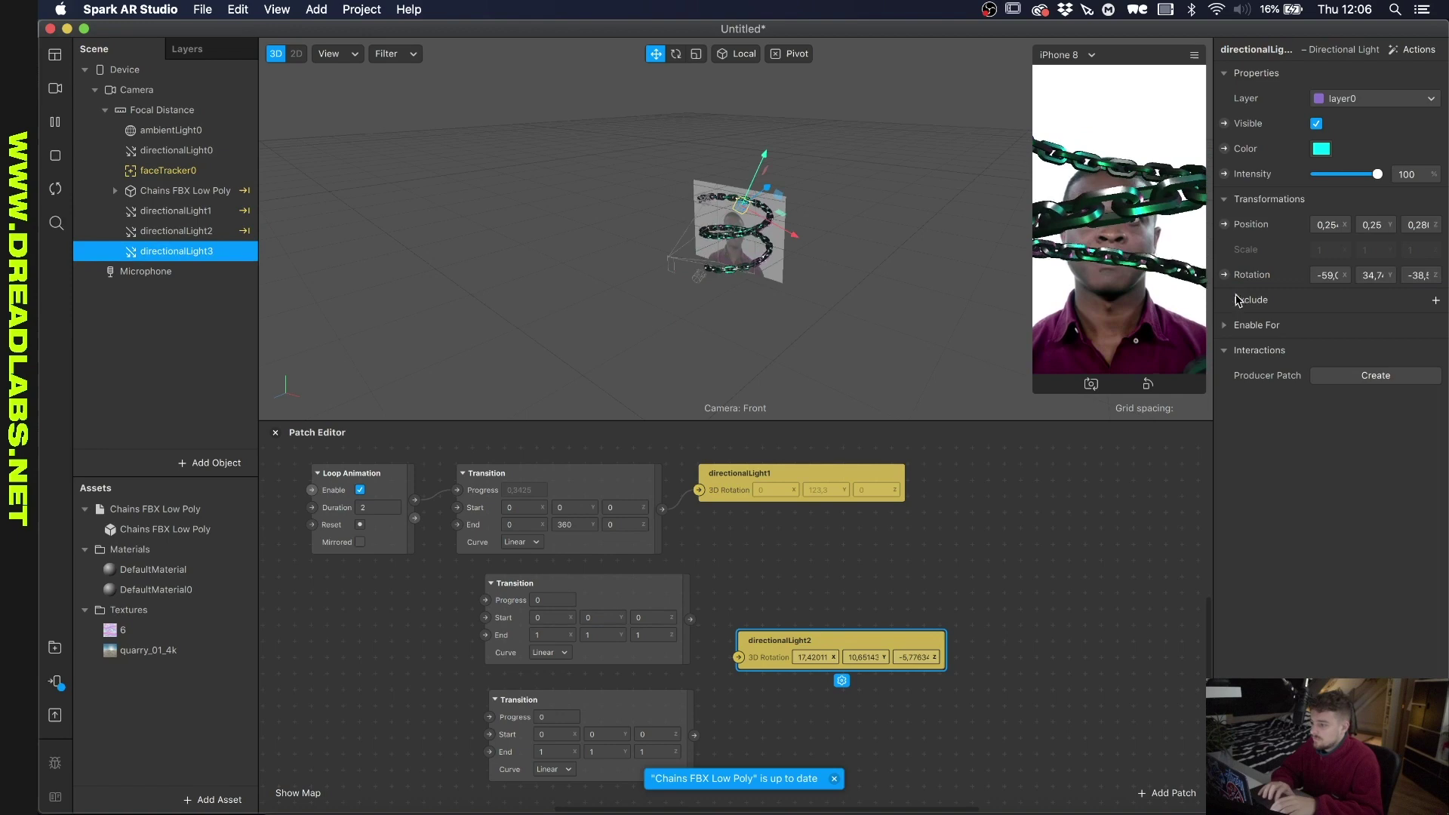
{"action": "left_click", "coordinate": [1224, 275]}
{"action": "scroll", "coordinate": [813, 708], "scroll_direction": "down", "scroll_amount": 1}
{"action": "left_click_drag", "start_coordinate": [698, 597], "coordinate": [746, 634]}
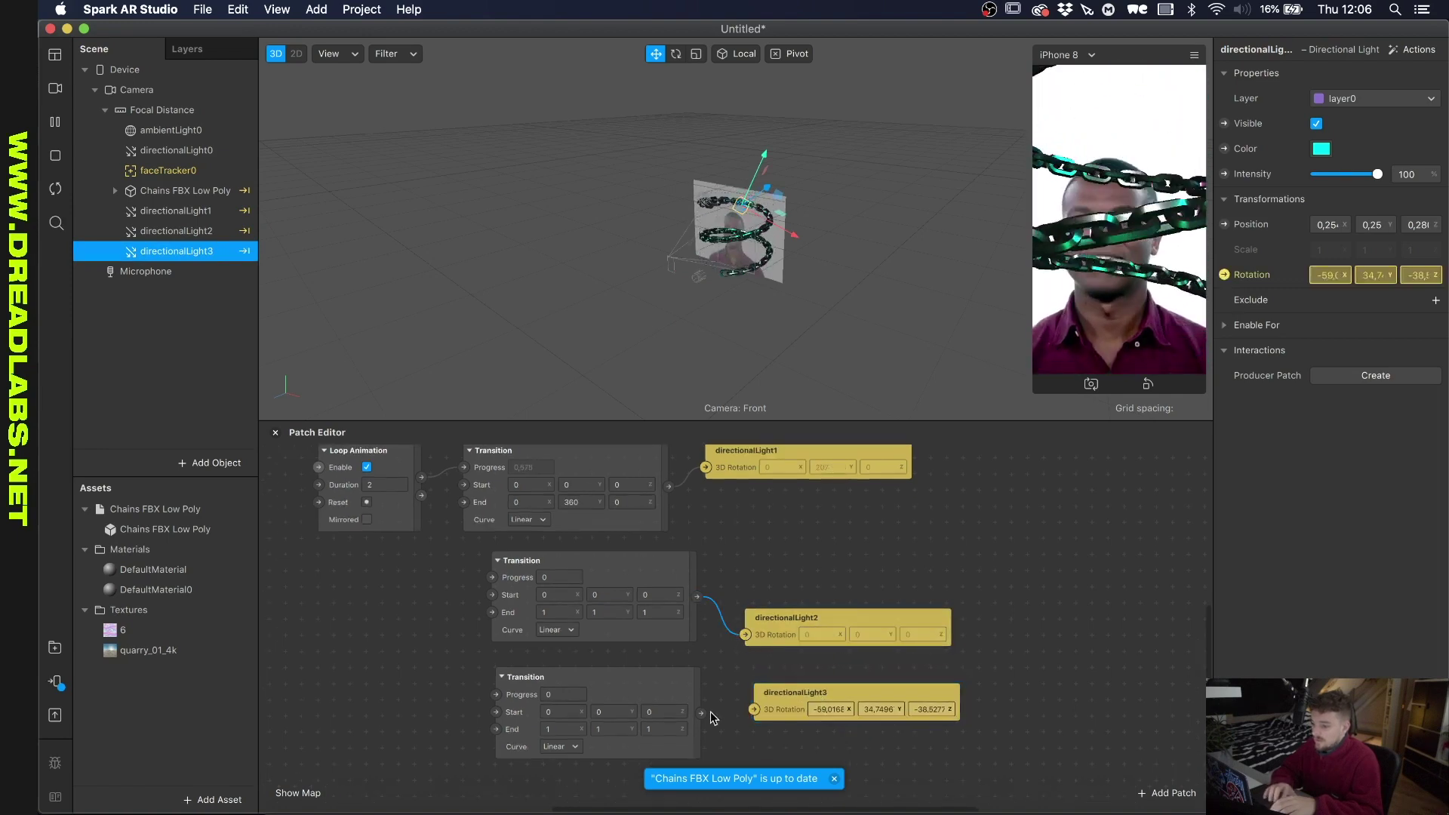
{"action": "left_click_drag", "start_coordinate": [702, 713], "coordinate": [754, 709]}
{"action": "left_click_drag", "start_coordinate": [422, 477], "coordinate": [496, 695]}
Set the middle Transition's End to 360, 0, 0 for directionalLight2.
{"action": "left_click", "coordinate": [559, 612]}
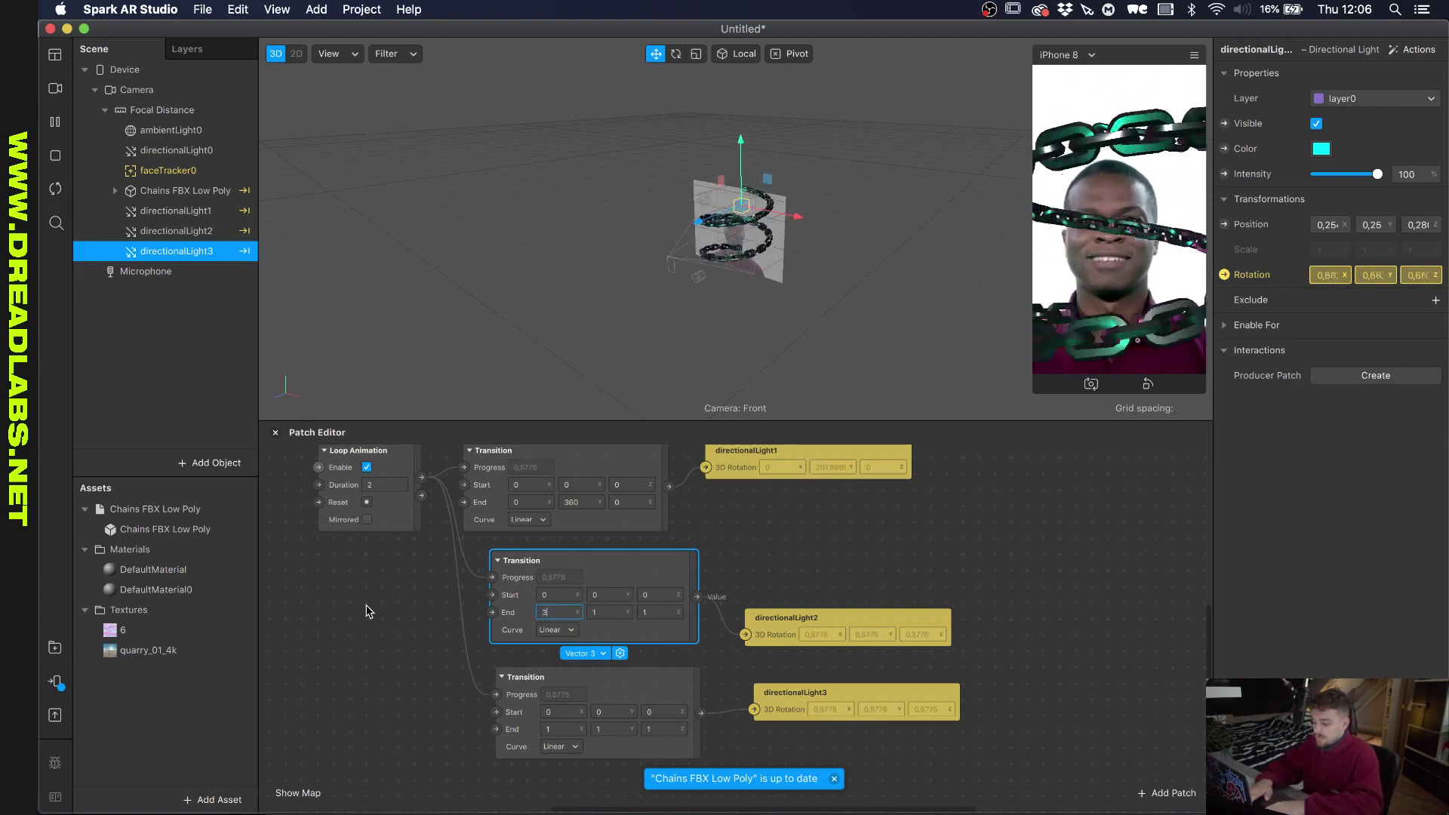
{"action": "key", "text": "Tab"}
{"action": "type", "text": "10"}
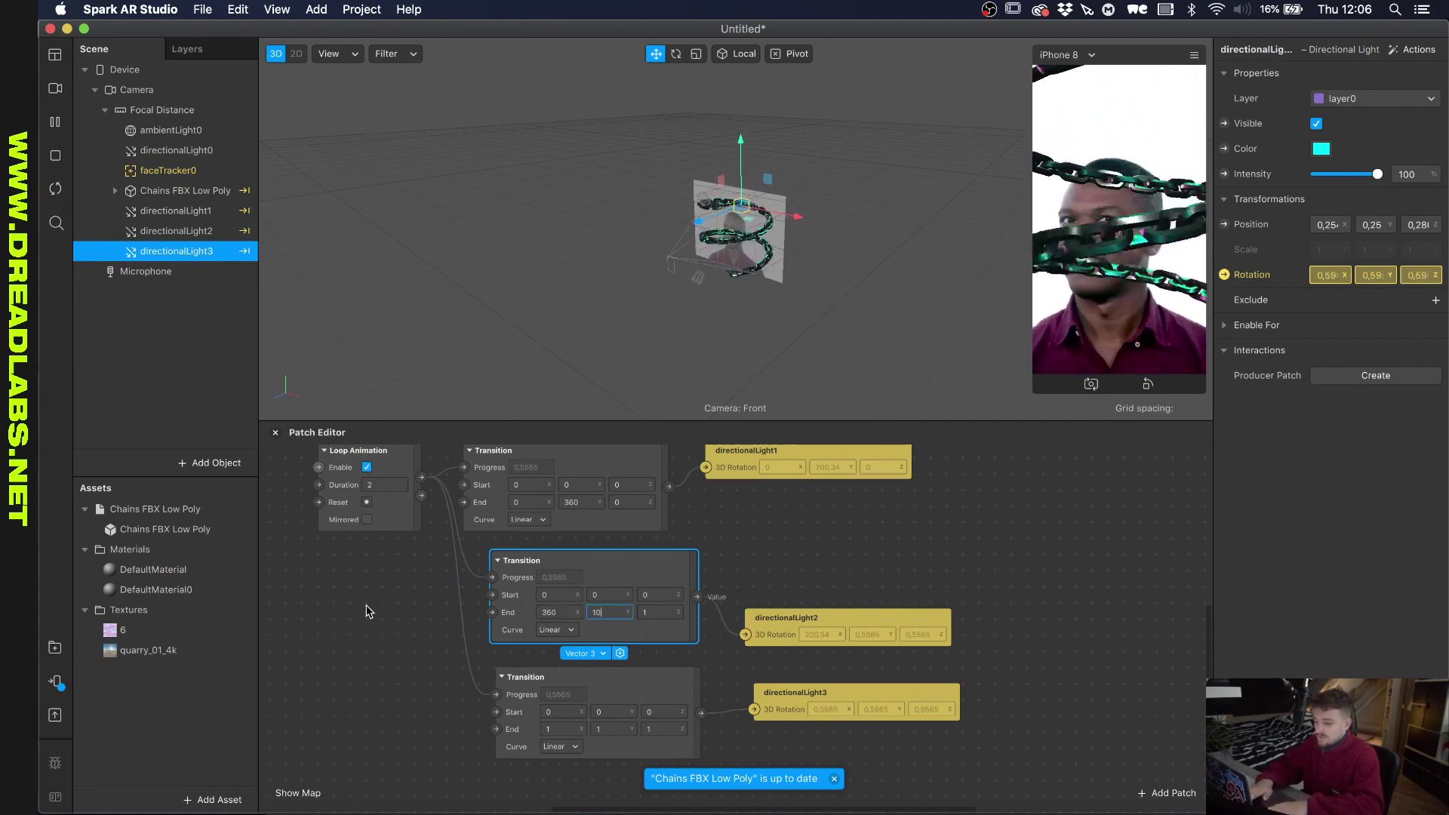
{"action": "key", "text": "Tab"}
{"action": "key", "text": "Return"}
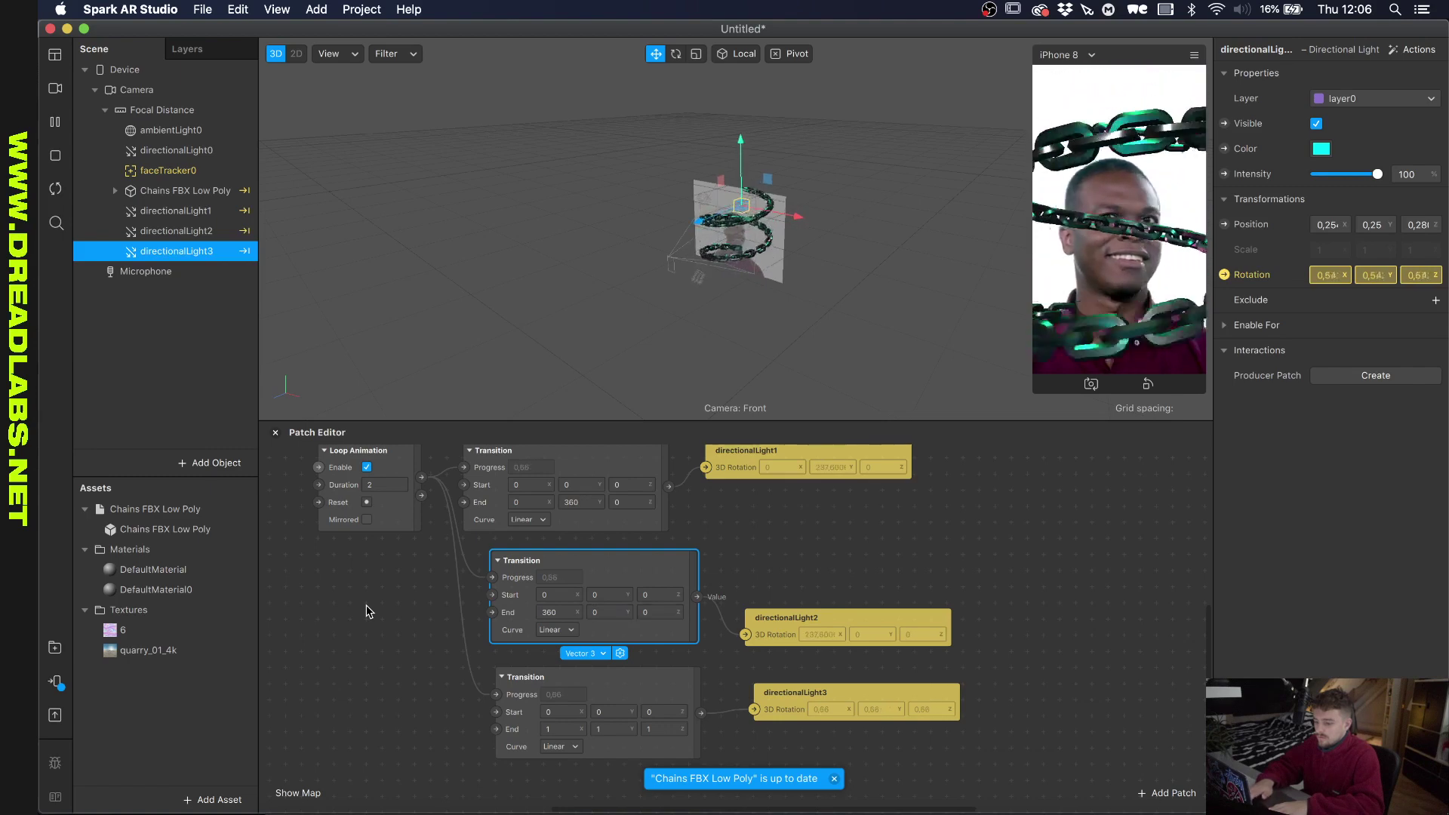
Set the bottom Transition's End to 0, 0, 360 for directionalLight3.
{"action": "left_click", "coordinate": [555, 729]}
{"action": "type", "text": "0"}
{"action": "key", "text": "Tab"}
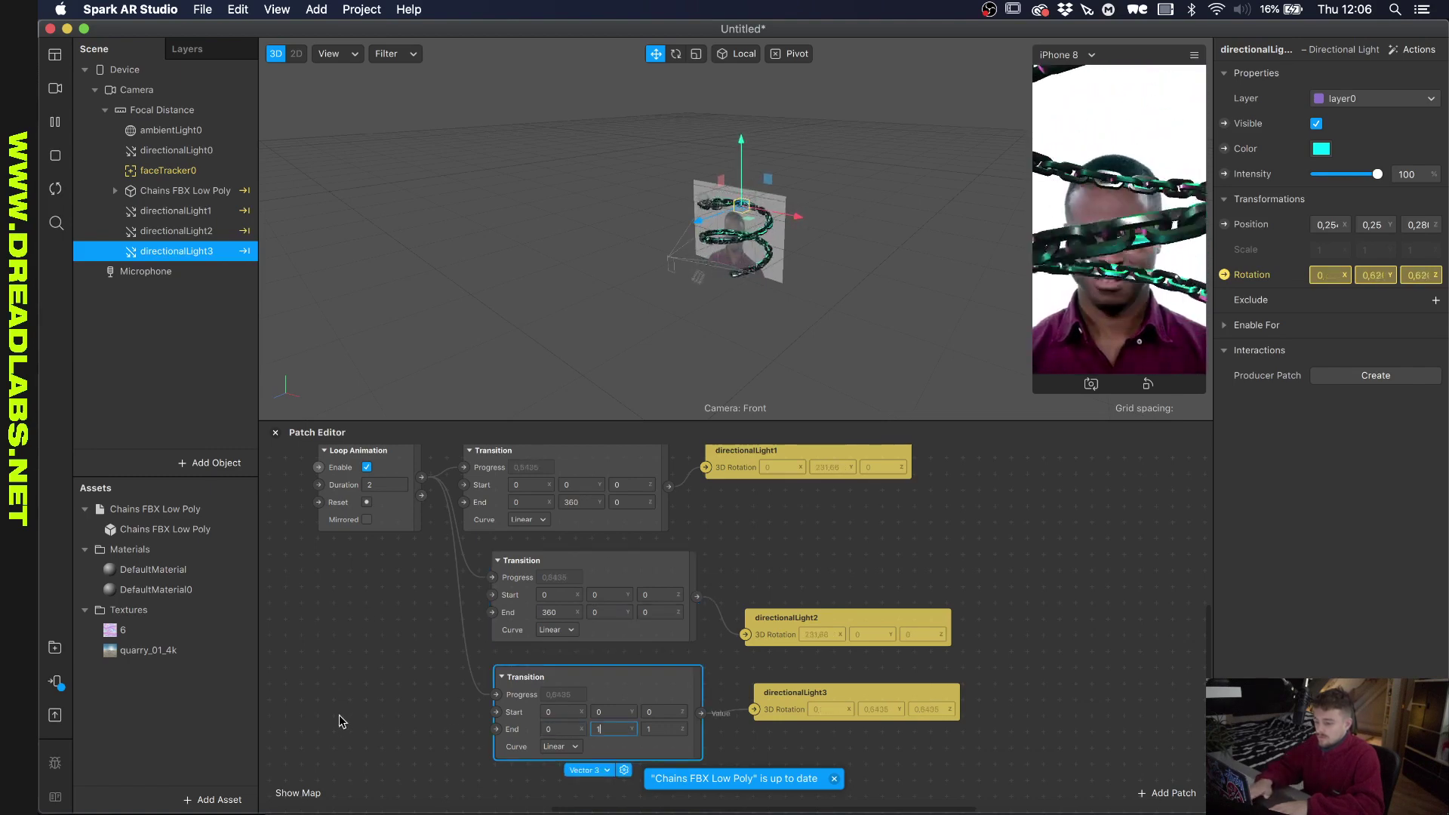
{"action": "type", "text": "0"}
{"action": "key", "text": "Tab"}
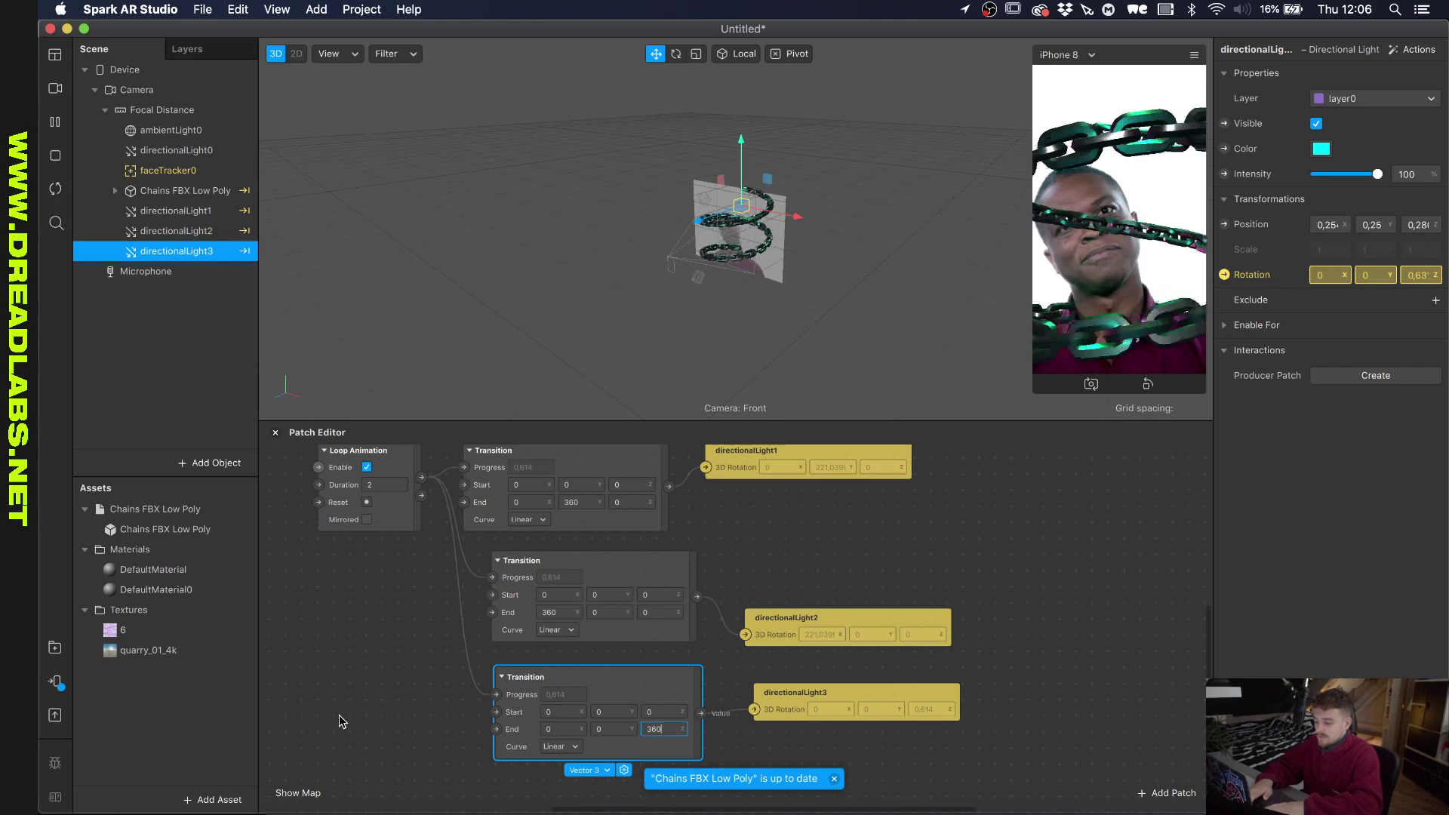
{"action": "type", "text": "360"}
{"action": "key", "text": "Return"}
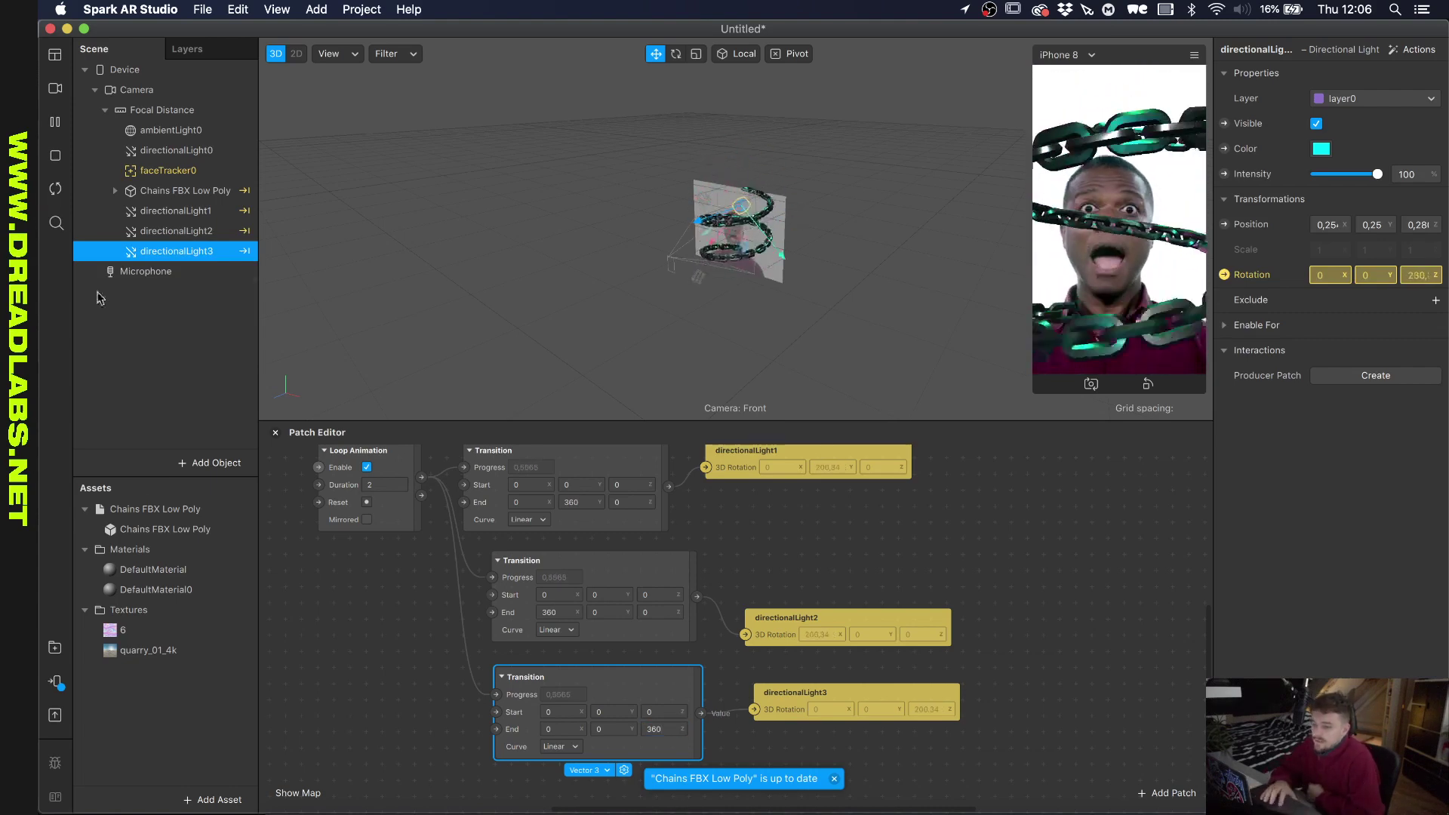
Move Chains FBX Low Poly under faceTracker0 and close the Patch Editor.
{"action": "left_click_drag", "start_coordinate": [173, 190], "coordinate": [168, 172]}
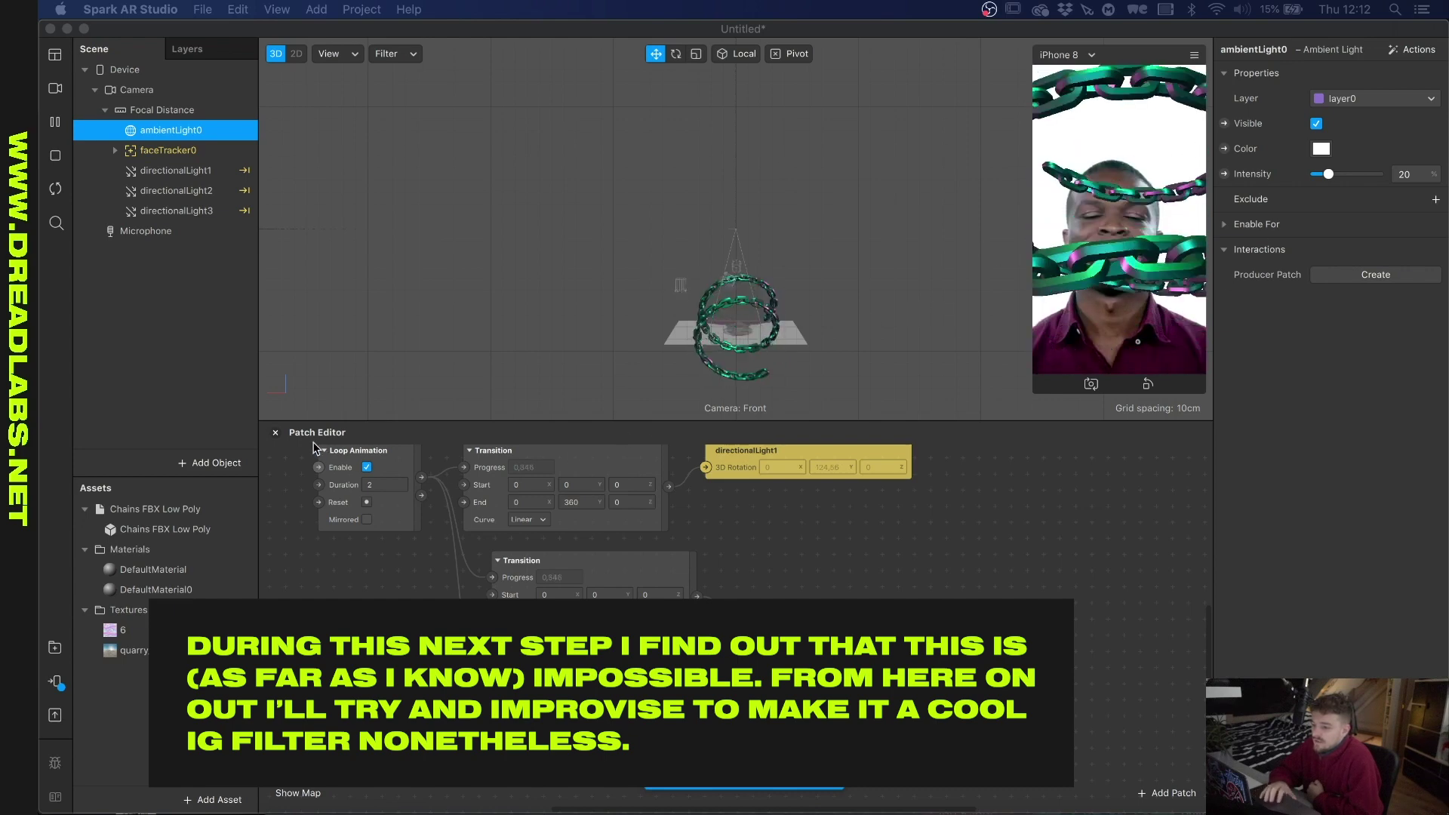
{"action": "left_click", "coordinate": [275, 433]}
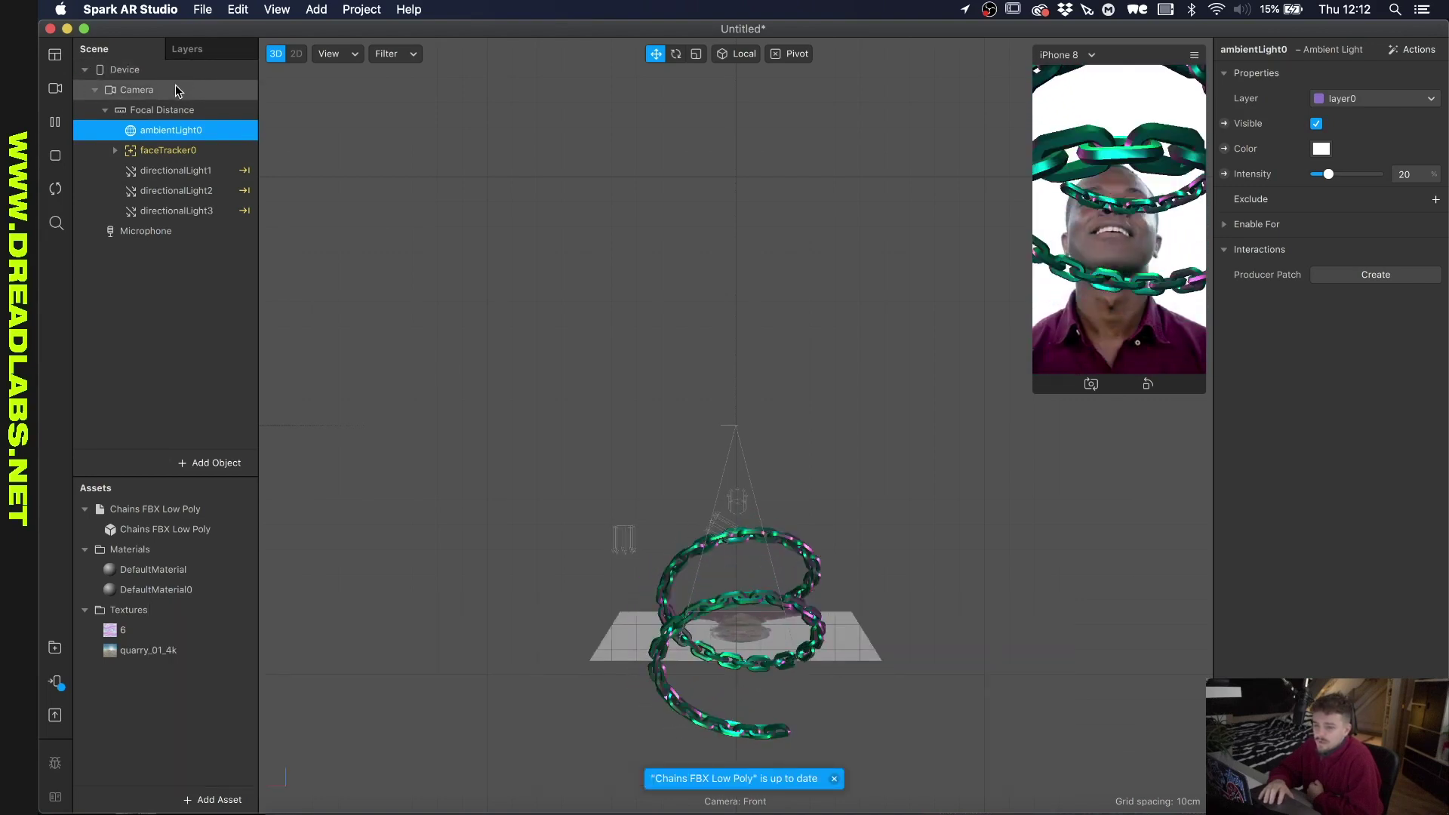
Add Person segmentation to the camera.
{"action": "left_click", "coordinate": [176, 86]}
{"action": "left_click", "coordinate": [1435, 199]}
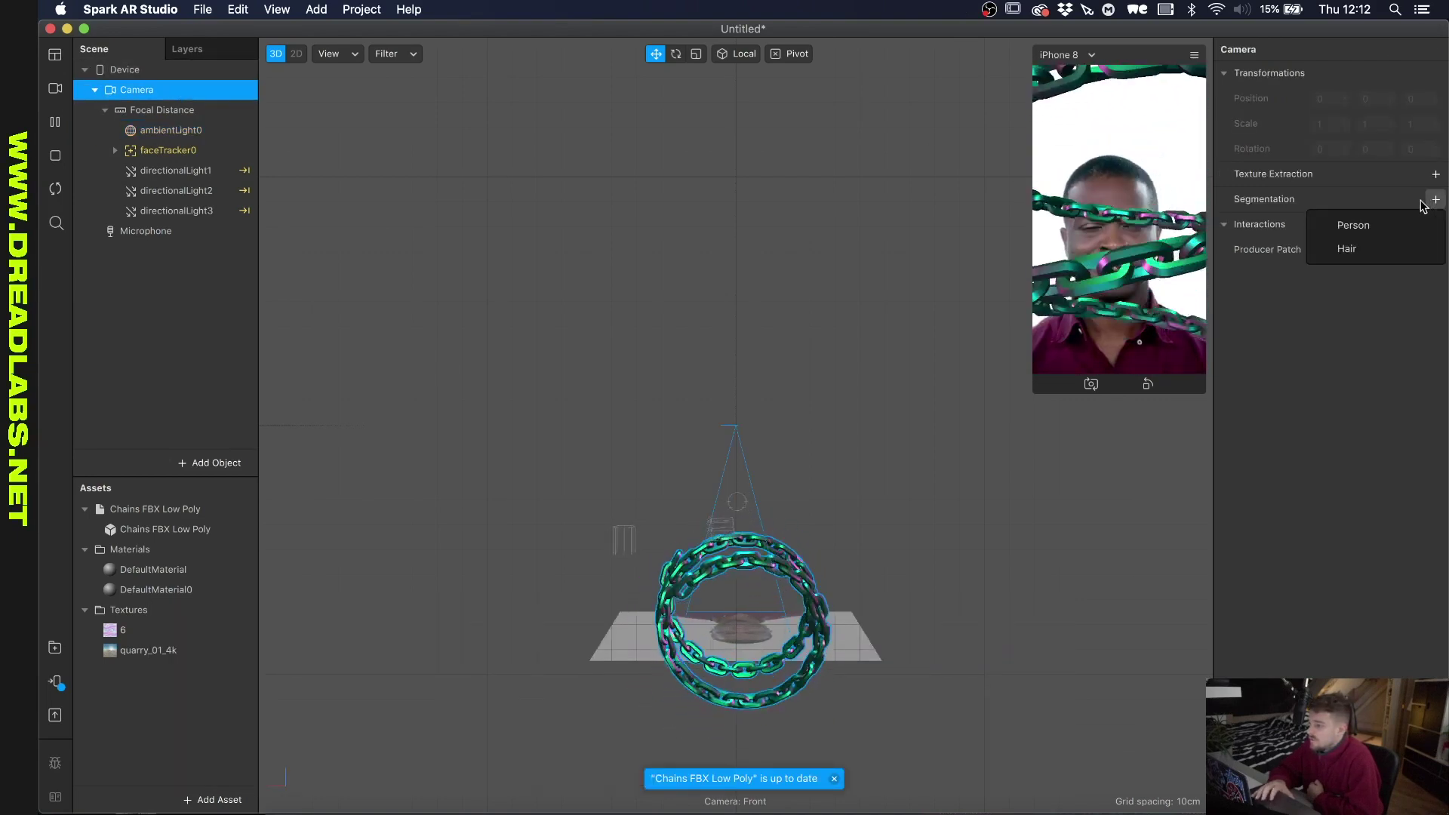
{"action": "left_click", "coordinate": [1369, 231]}
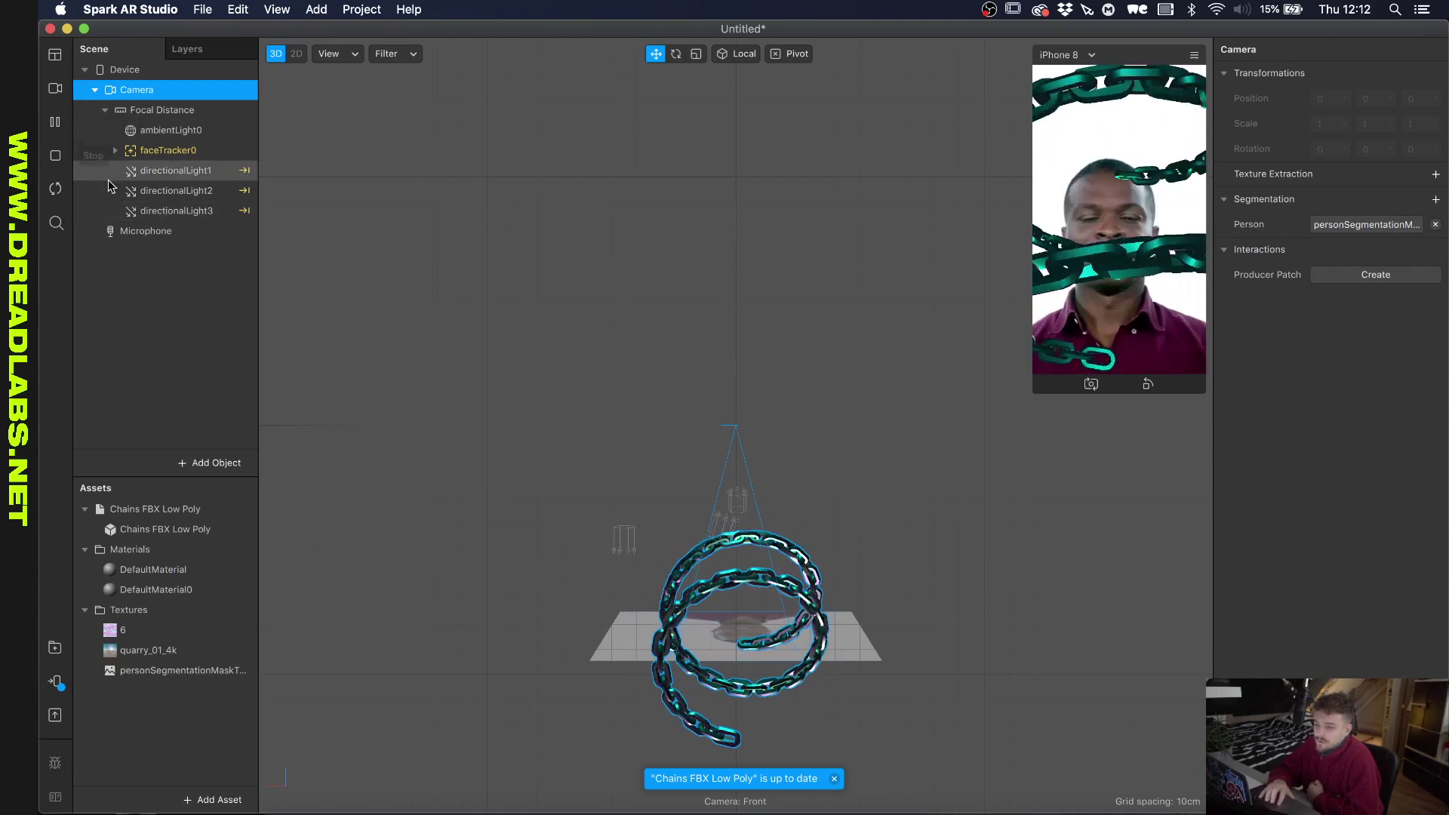
Insert a rectangle with Relative width and height and give it a newly created material.
{"action": "left_click", "coordinate": [217, 464]}
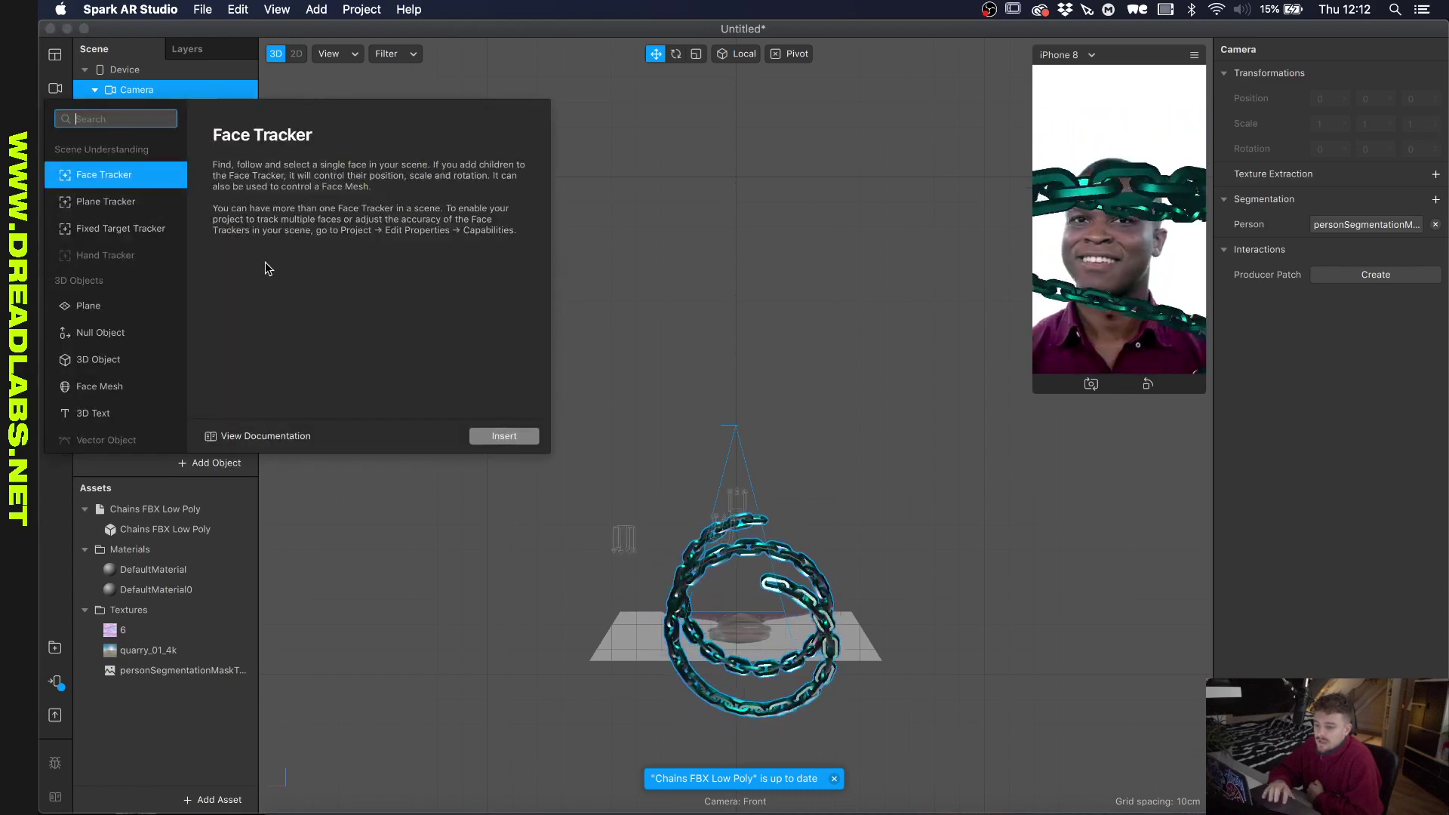
{"action": "scroll", "coordinate": [85, 388], "scroll_direction": "down", "scroll_amount": 5}
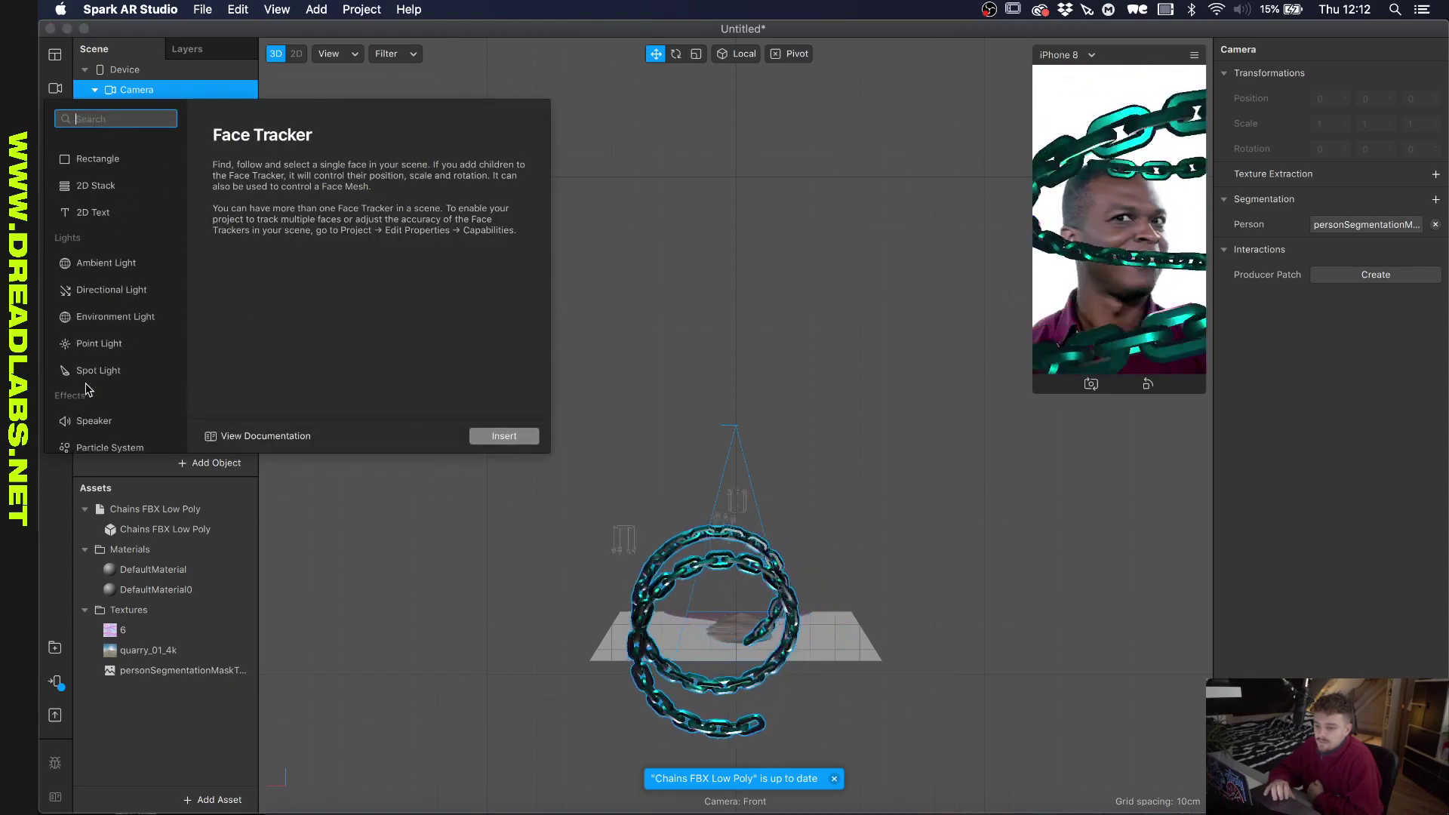
{"action": "left_click", "coordinate": [108, 296]}
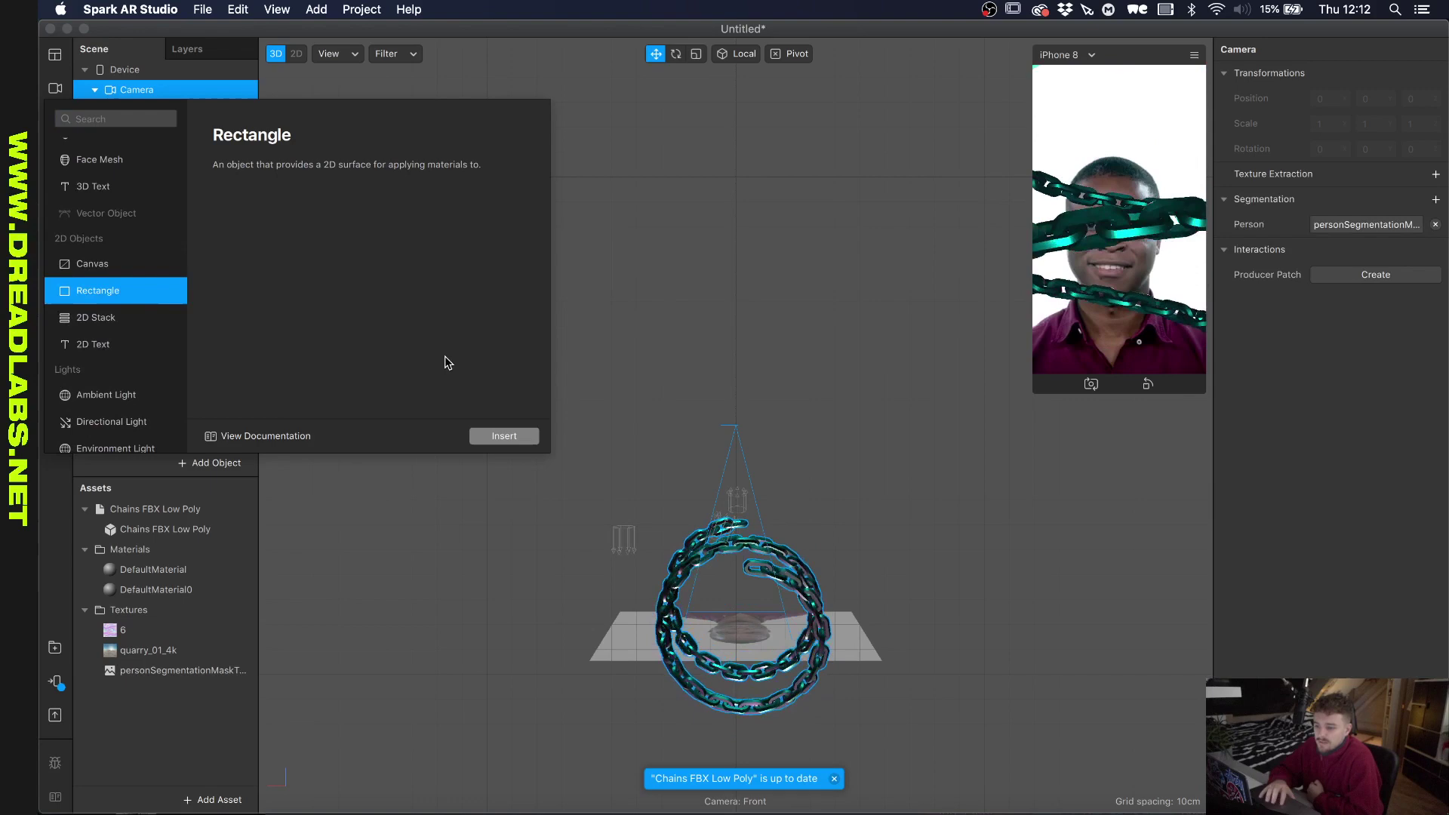
{"action": "left_click", "coordinate": [497, 438]}
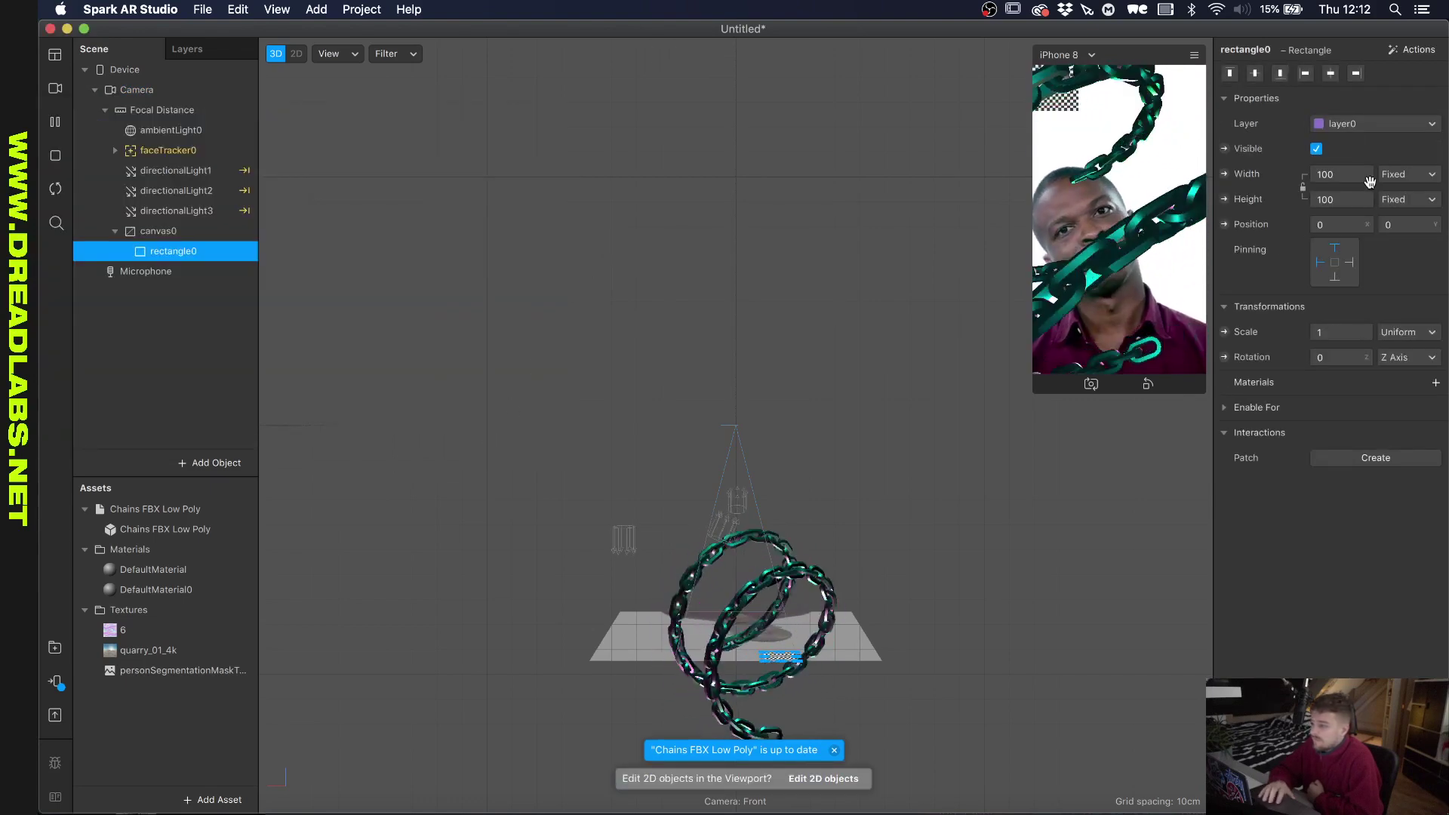
{"action": "left_click", "coordinate": [1408, 174]}
{"action": "left_click", "coordinate": [1404, 190]}
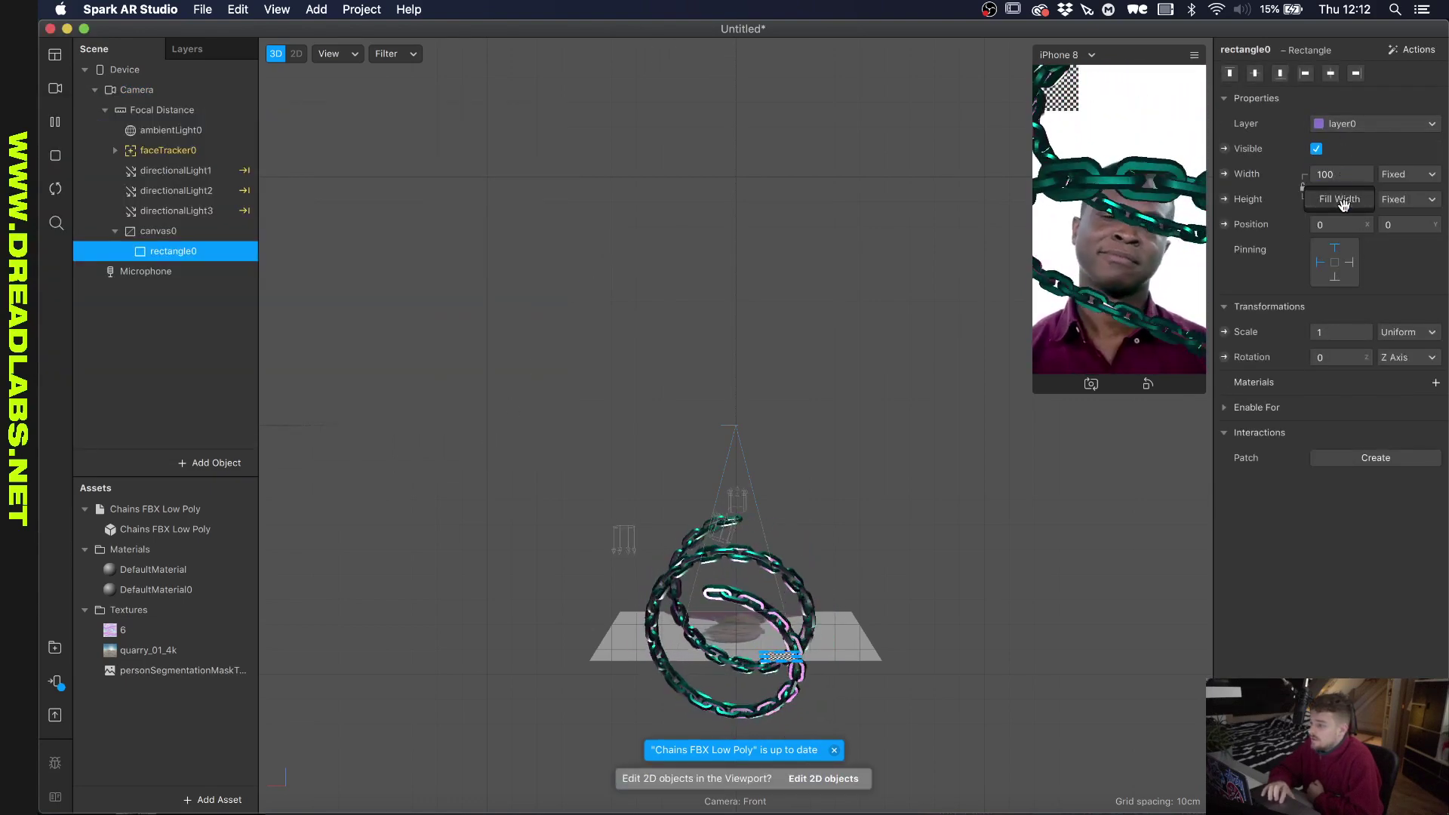
{"action": "left_click", "coordinate": [1408, 200]}
{"action": "left_click", "coordinate": [1404, 214]}
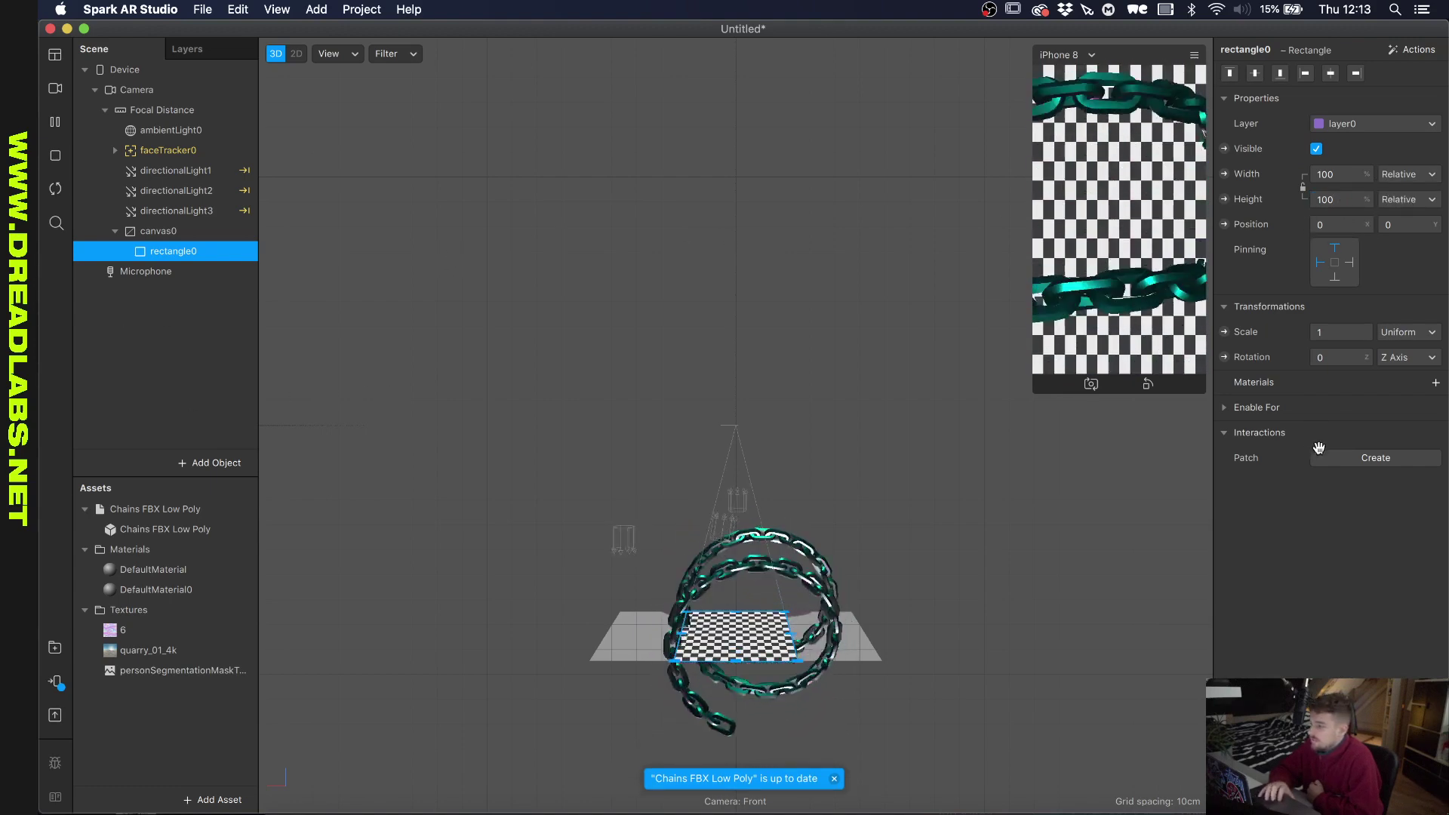
{"action": "left_click", "coordinate": [1436, 383]}
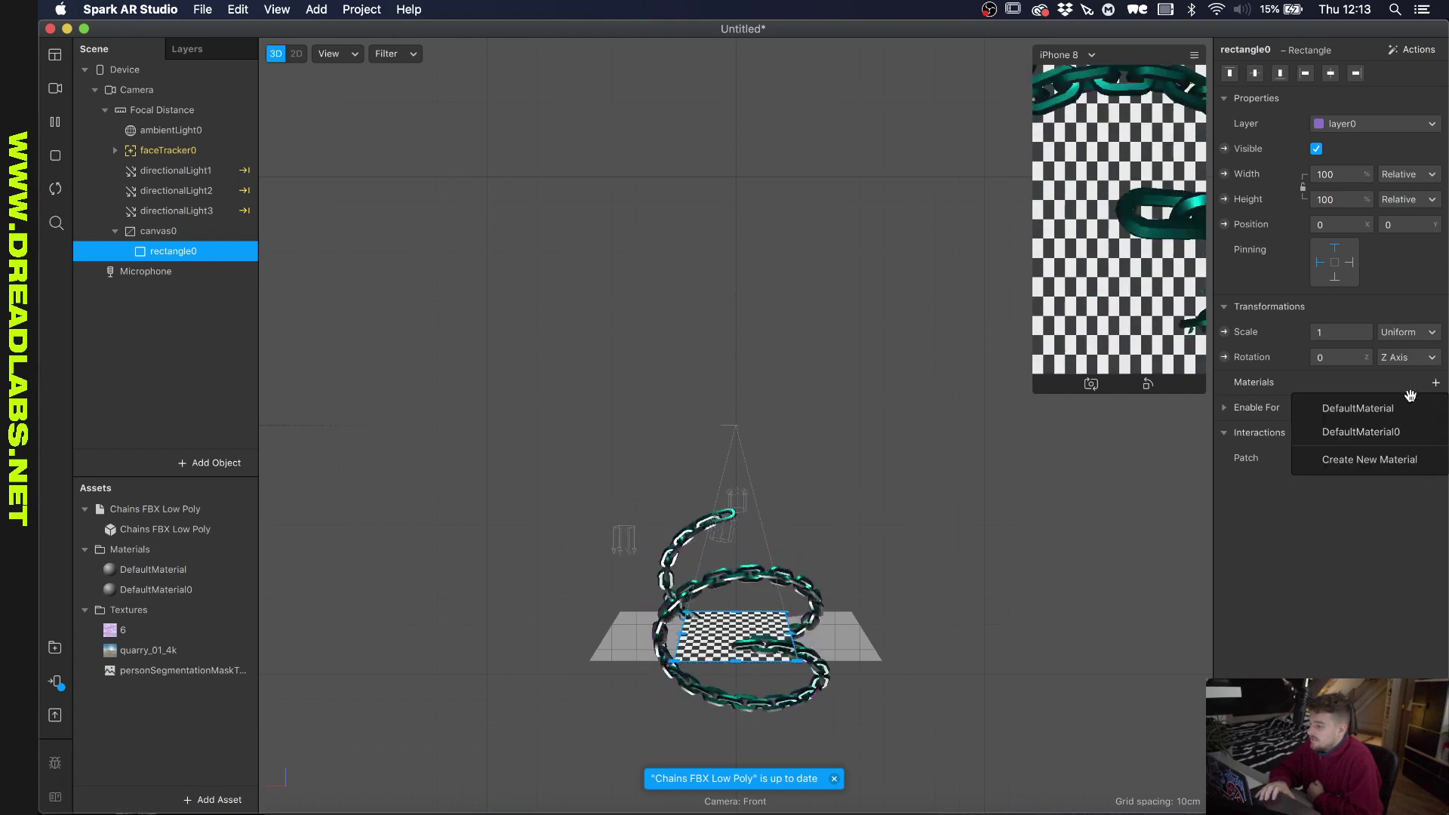
{"action": "left_click", "coordinate": [1358, 455]}
Rename the rectangle's material0 to 'Background'.
{"action": "left_click", "coordinate": [1324, 410]}
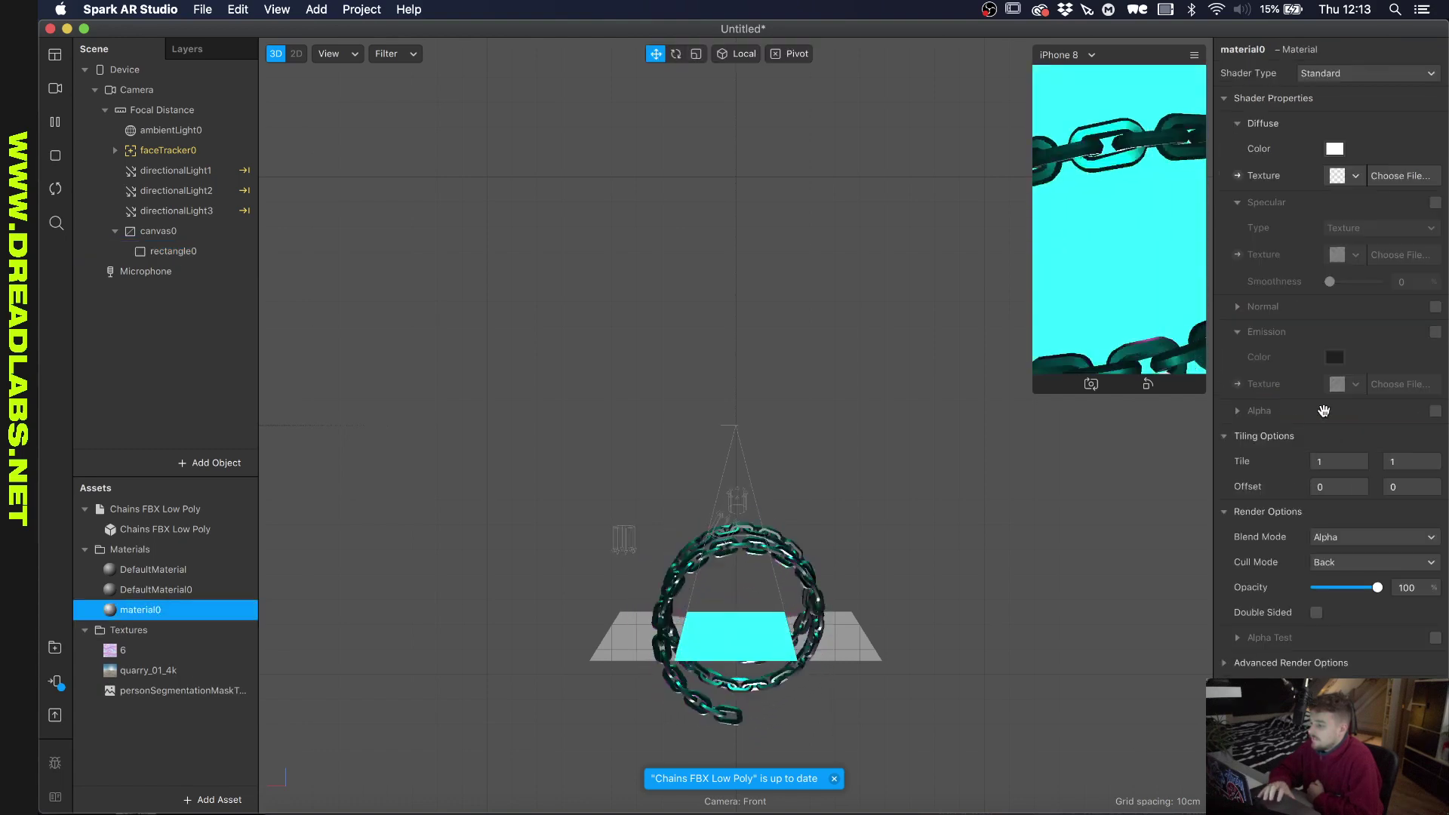
{"action": "double_click", "coordinate": [134, 611]}
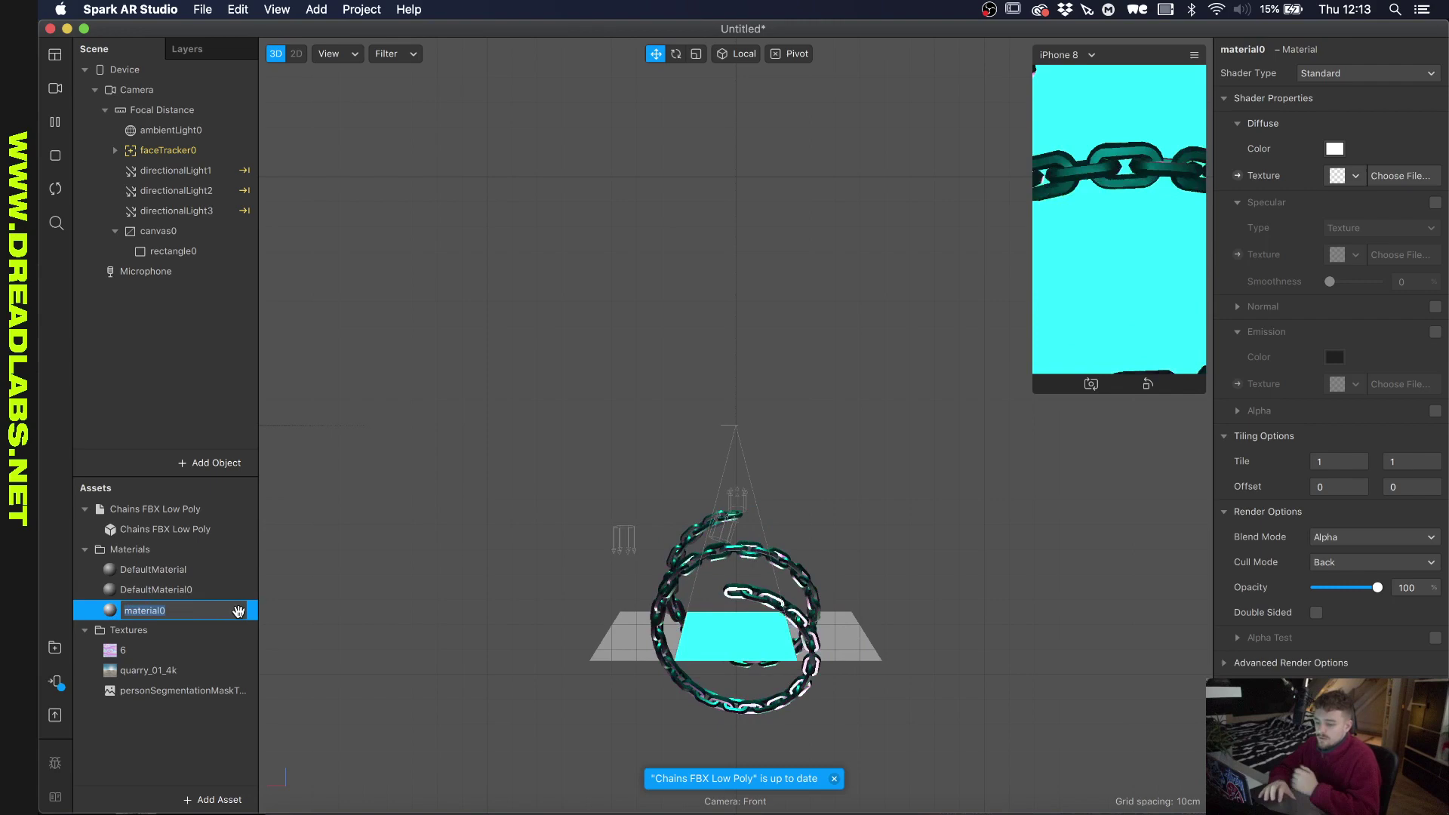
{"action": "type", "text": "Background"}
{"action": "key", "text": "Return"}
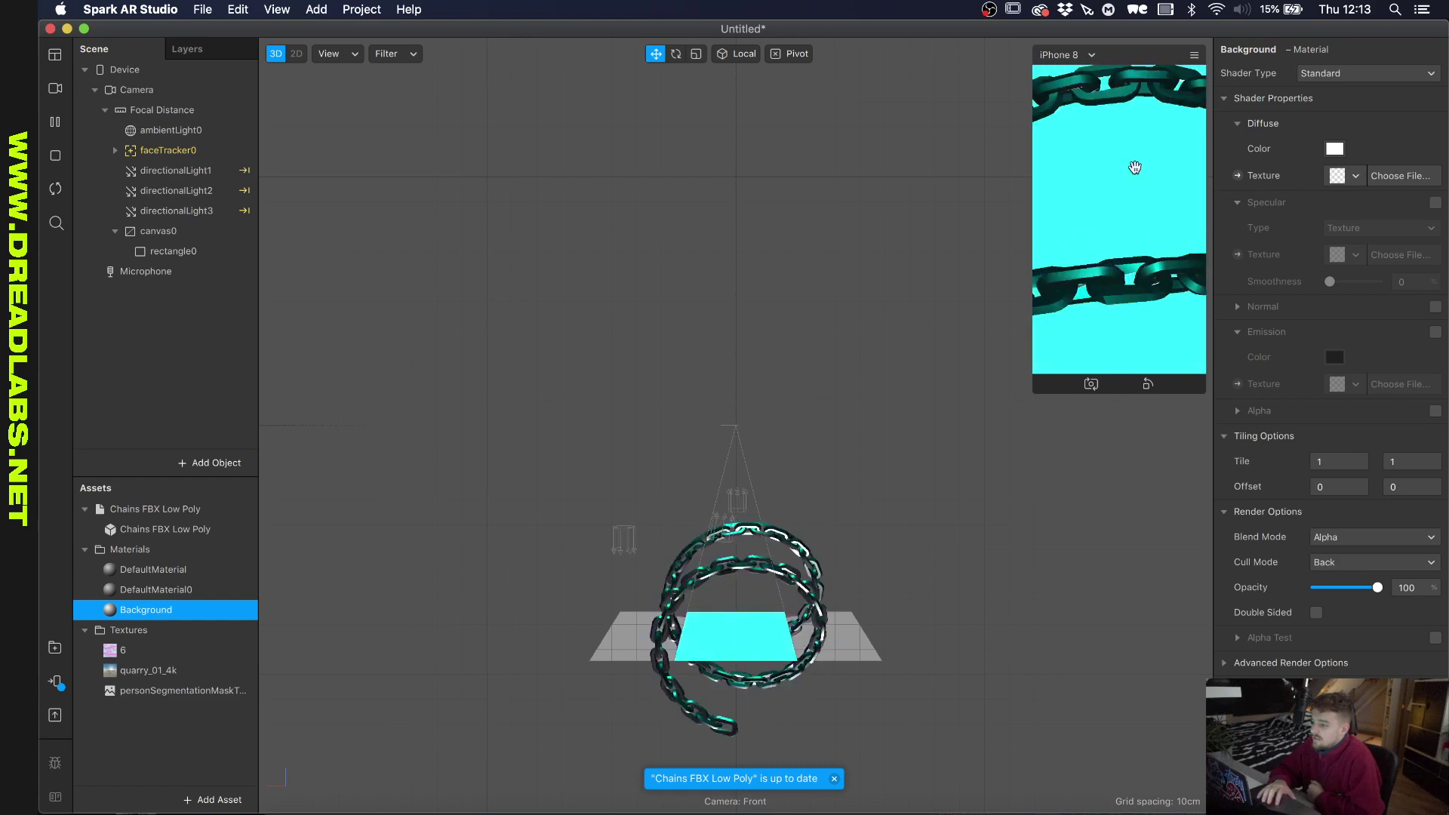
Enable alpha on Background using personSegmentationMaskTexture0 with Invert ticked.
{"action": "left_click", "coordinate": [1435, 411]}
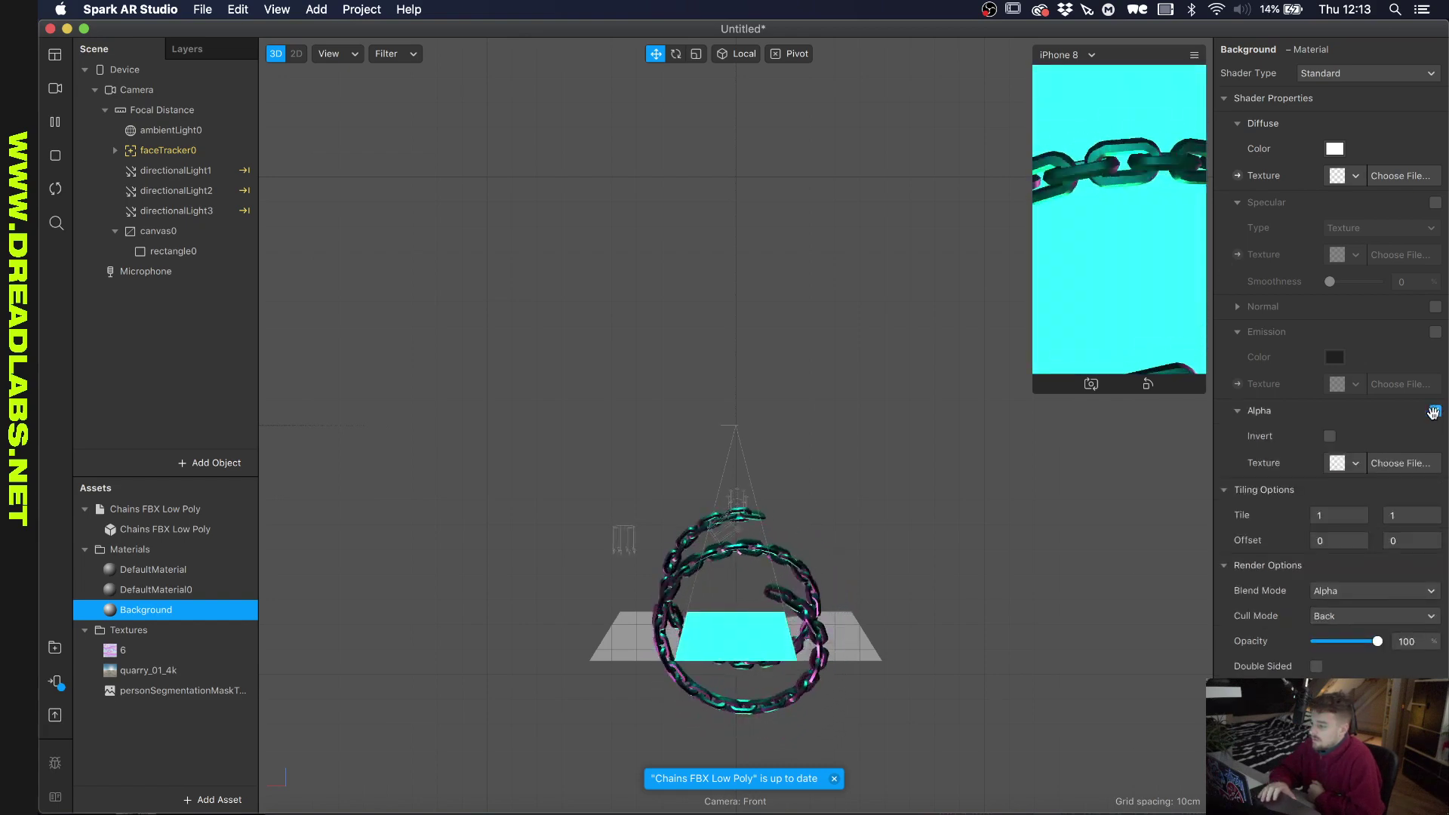
{"action": "left_click", "coordinate": [1340, 463]}
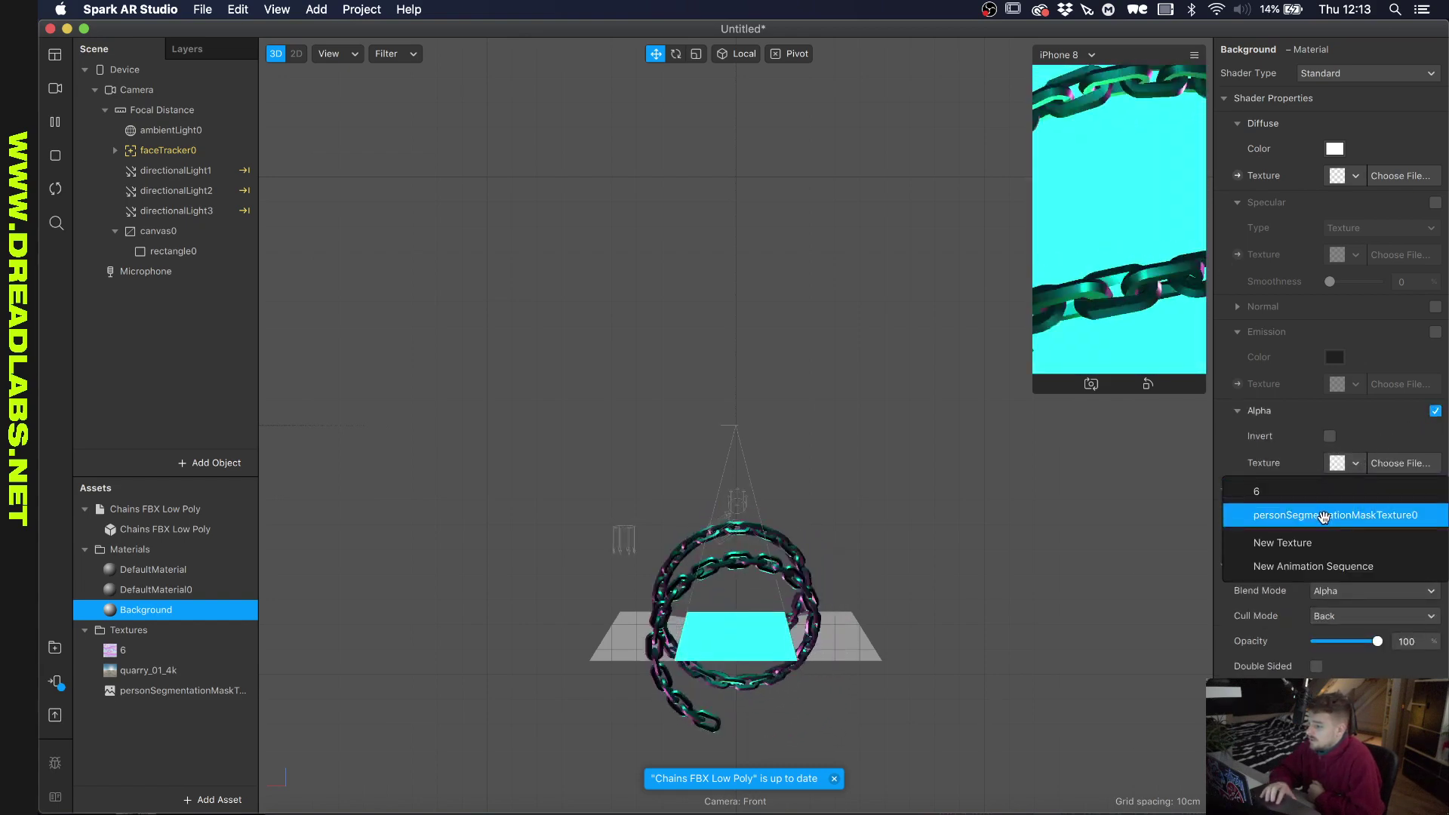
{"action": "left_click", "coordinate": [1323, 513]}
{"action": "left_click", "coordinate": [1330, 436]}
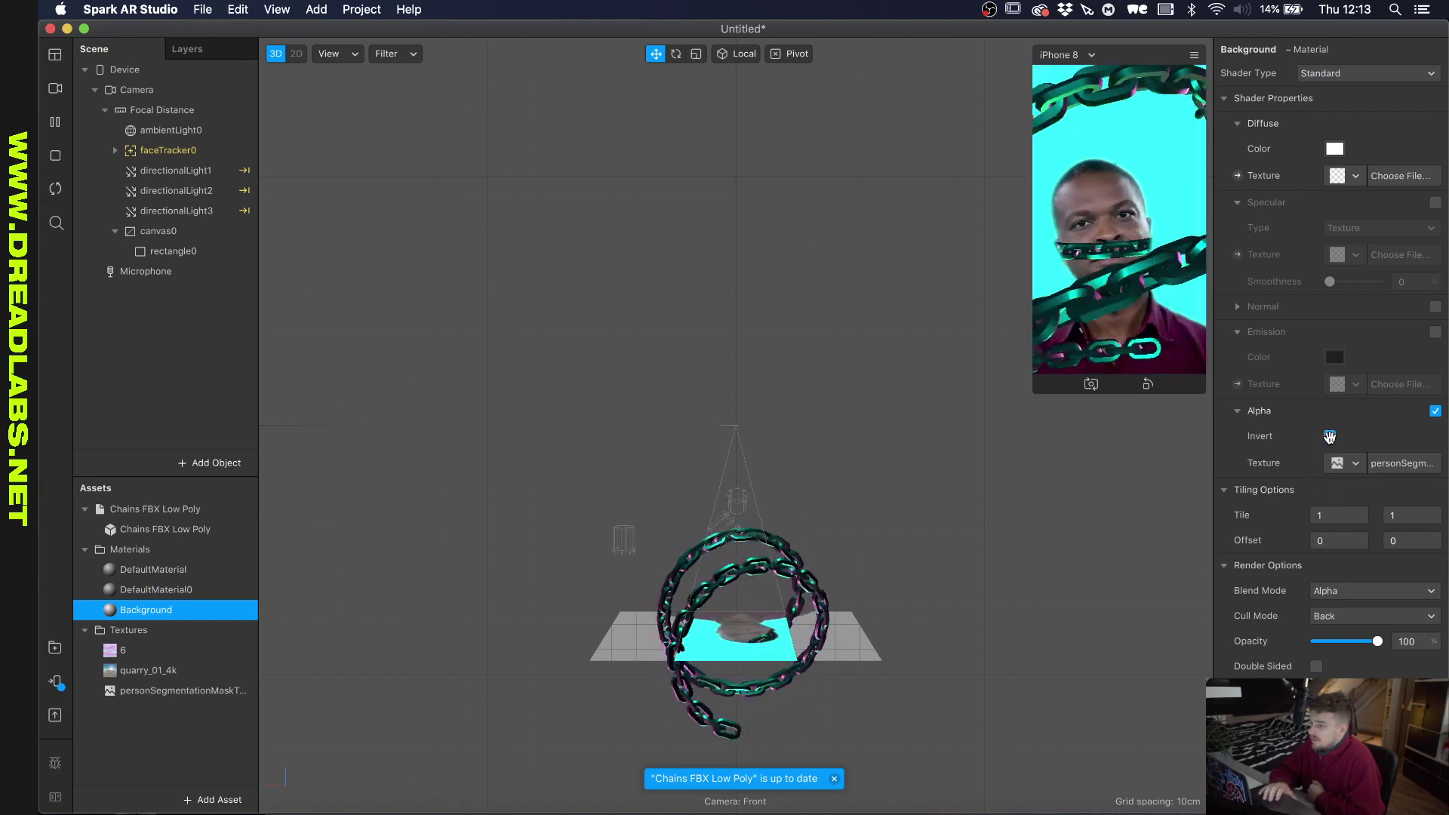
{"action": "left_click", "coordinate": [1329, 436]}
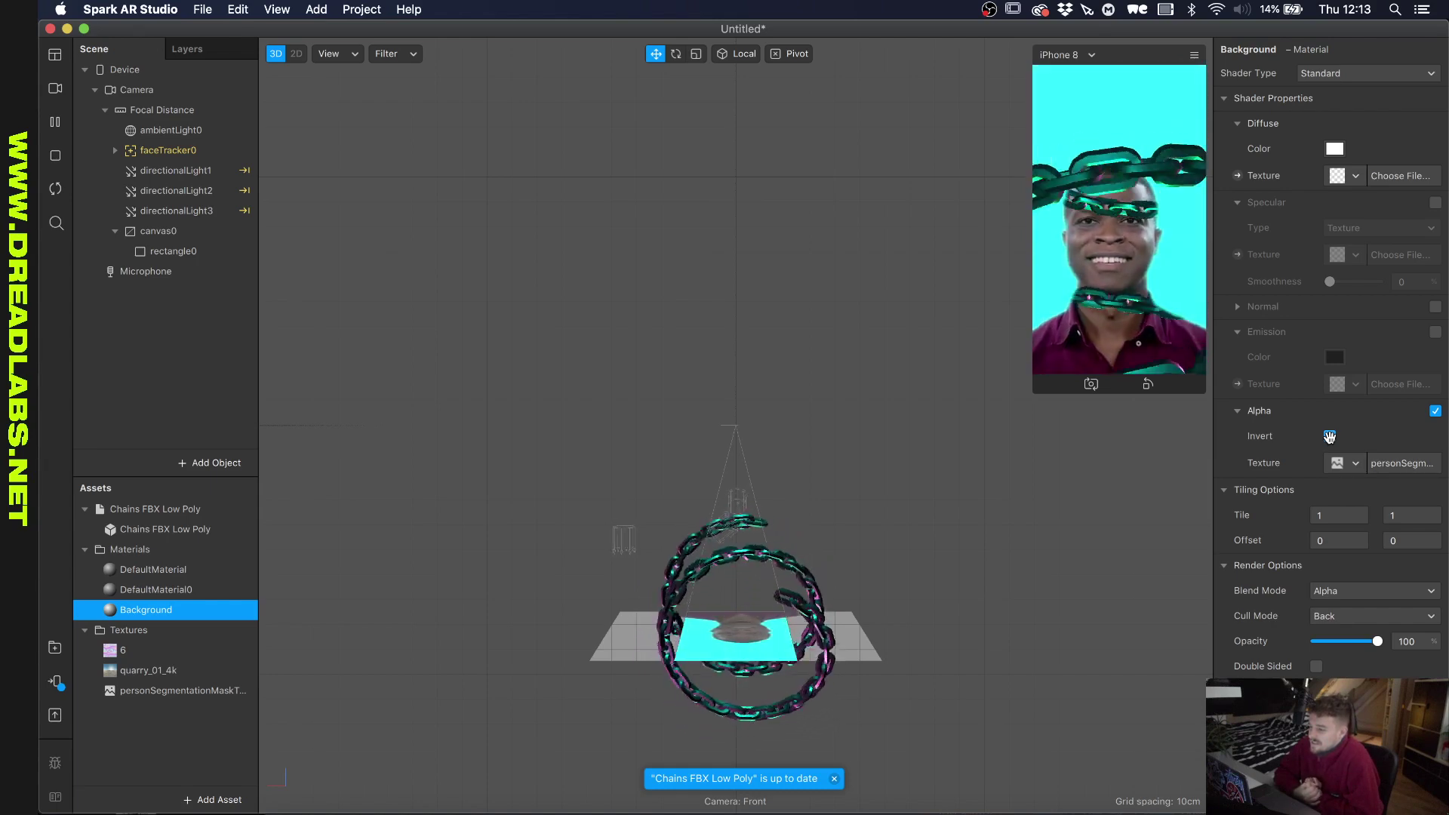
{"action": "left_click", "coordinate": [1330, 436]}
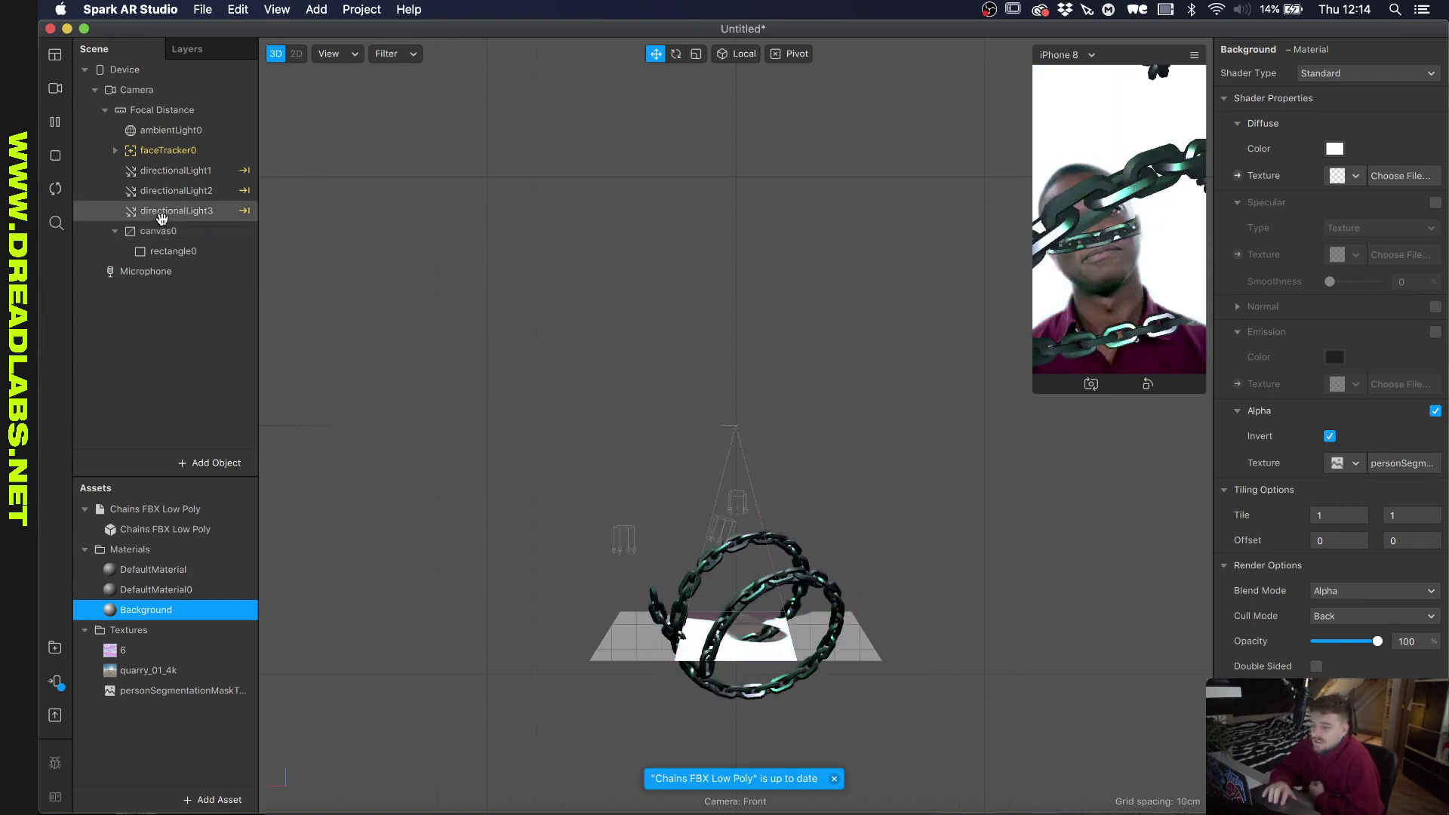
Move the chains model back out of faceTracker0 and bring the Patch Editor back into view.
{"action": "left_click", "coordinate": [116, 152]}
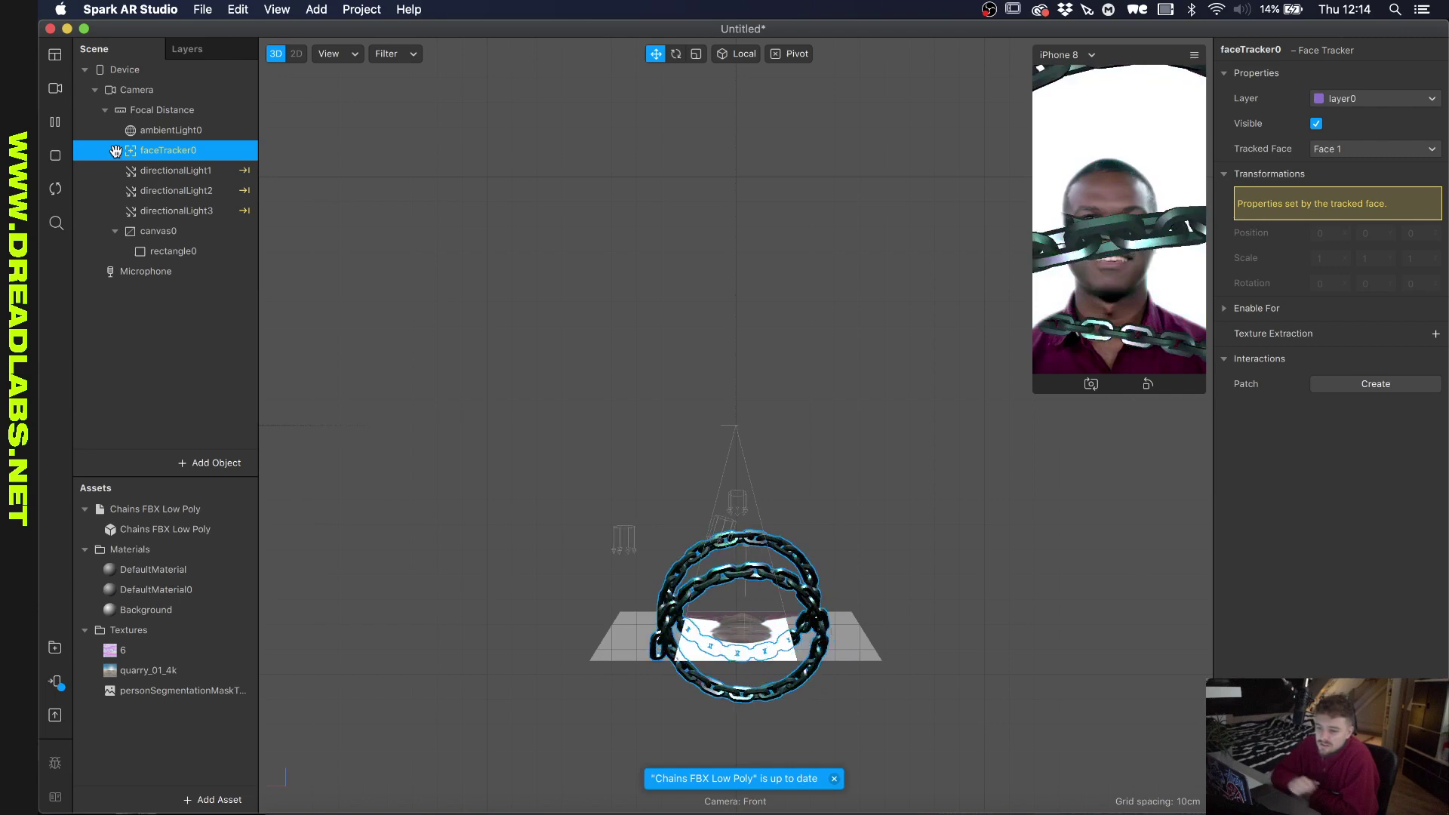
{"action": "left_click", "coordinate": [117, 152]}
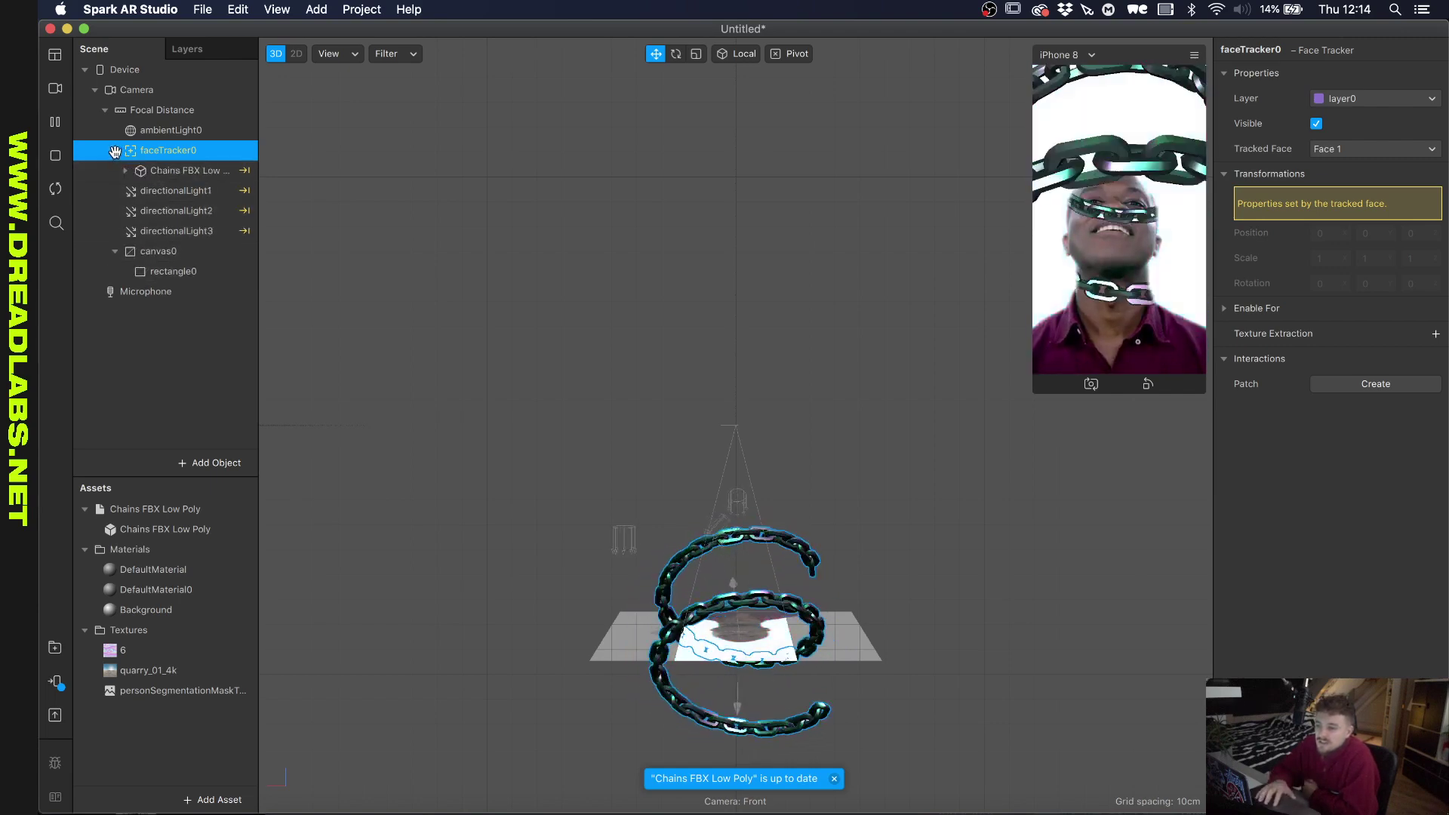
{"action": "left_click_drag", "start_coordinate": [186, 167], "coordinate": [188, 132]}
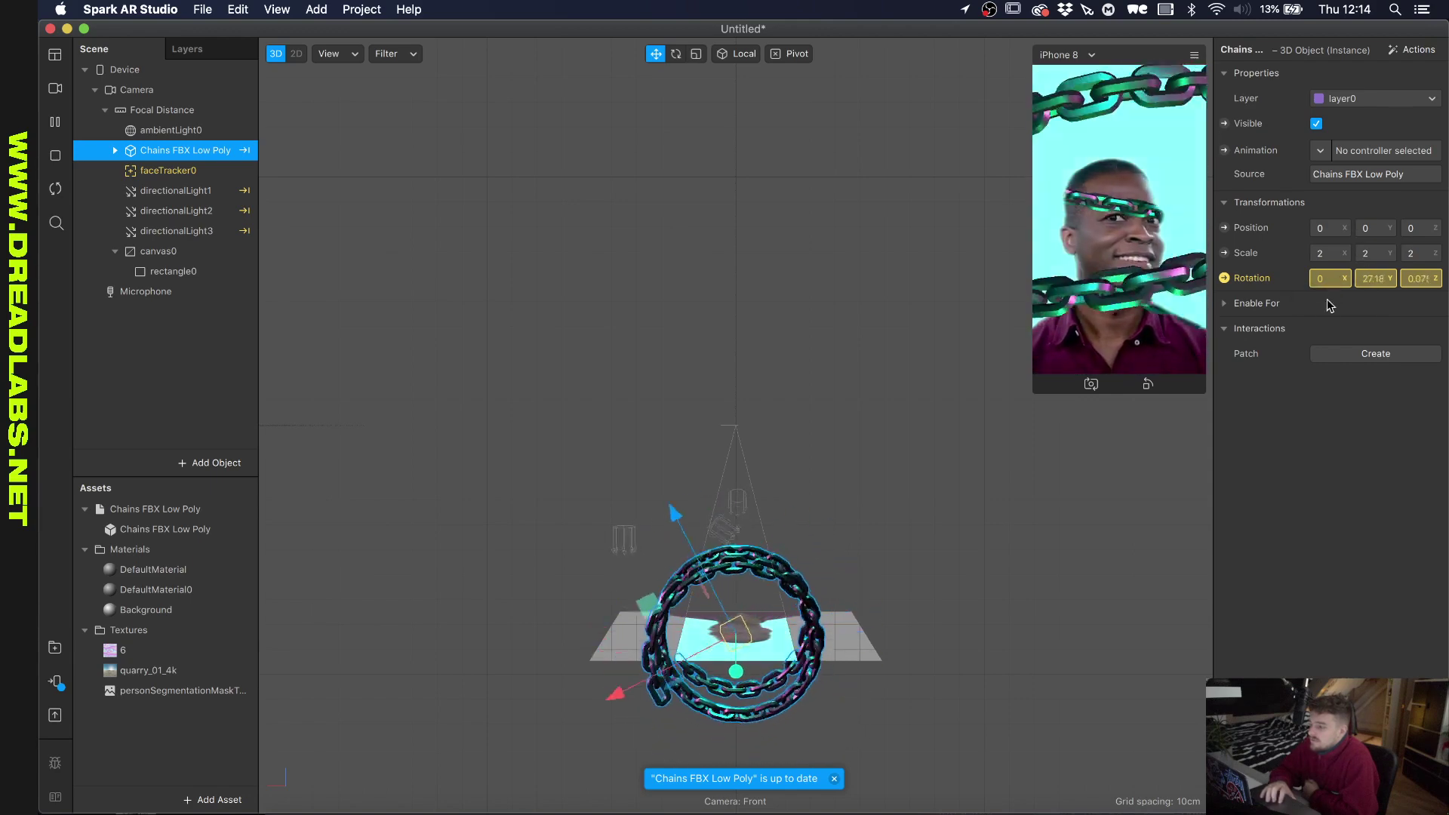
{"action": "left_click", "coordinate": [316, 9]}
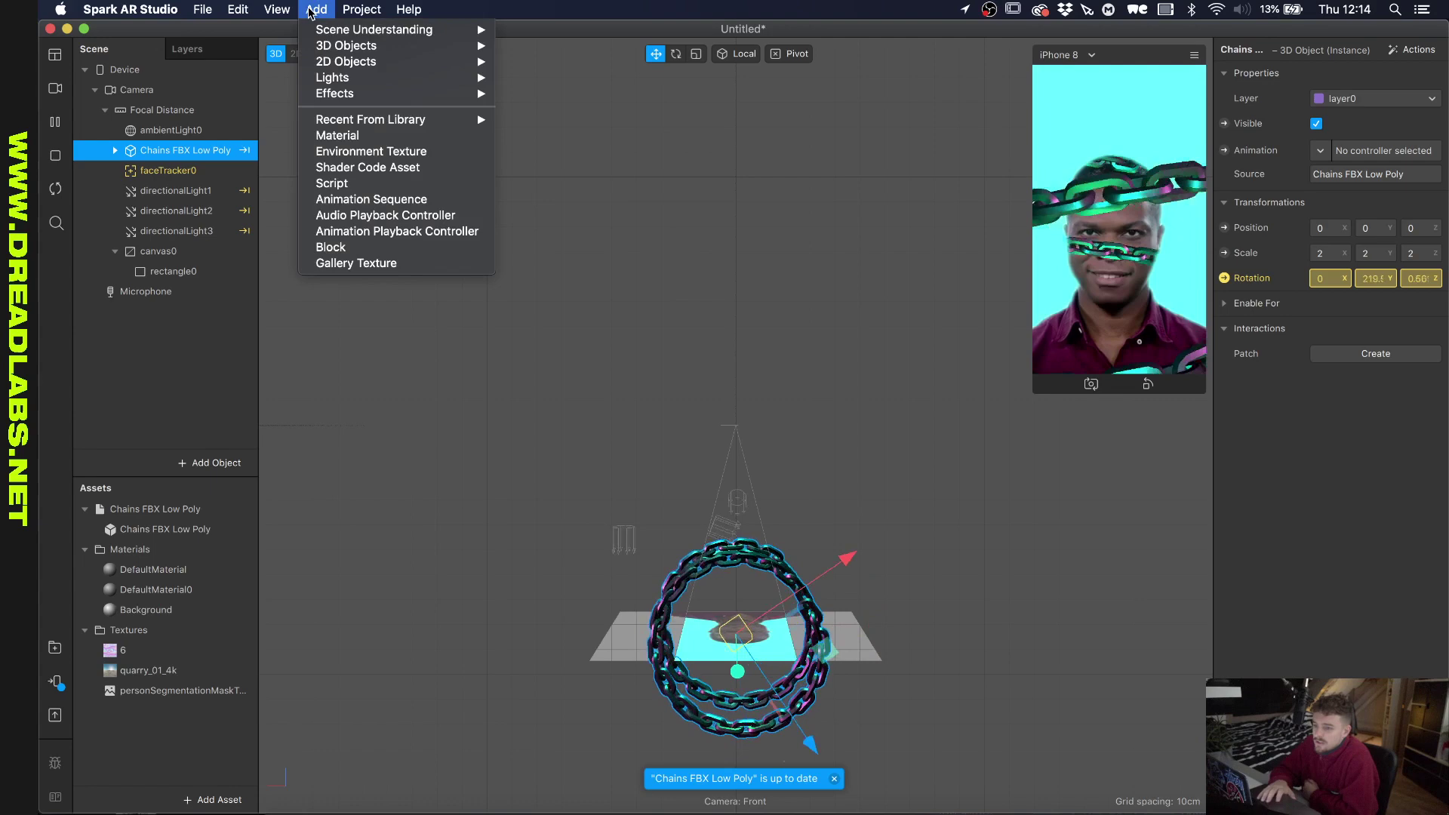
{"action": "left_click", "coordinate": [295, 30]}
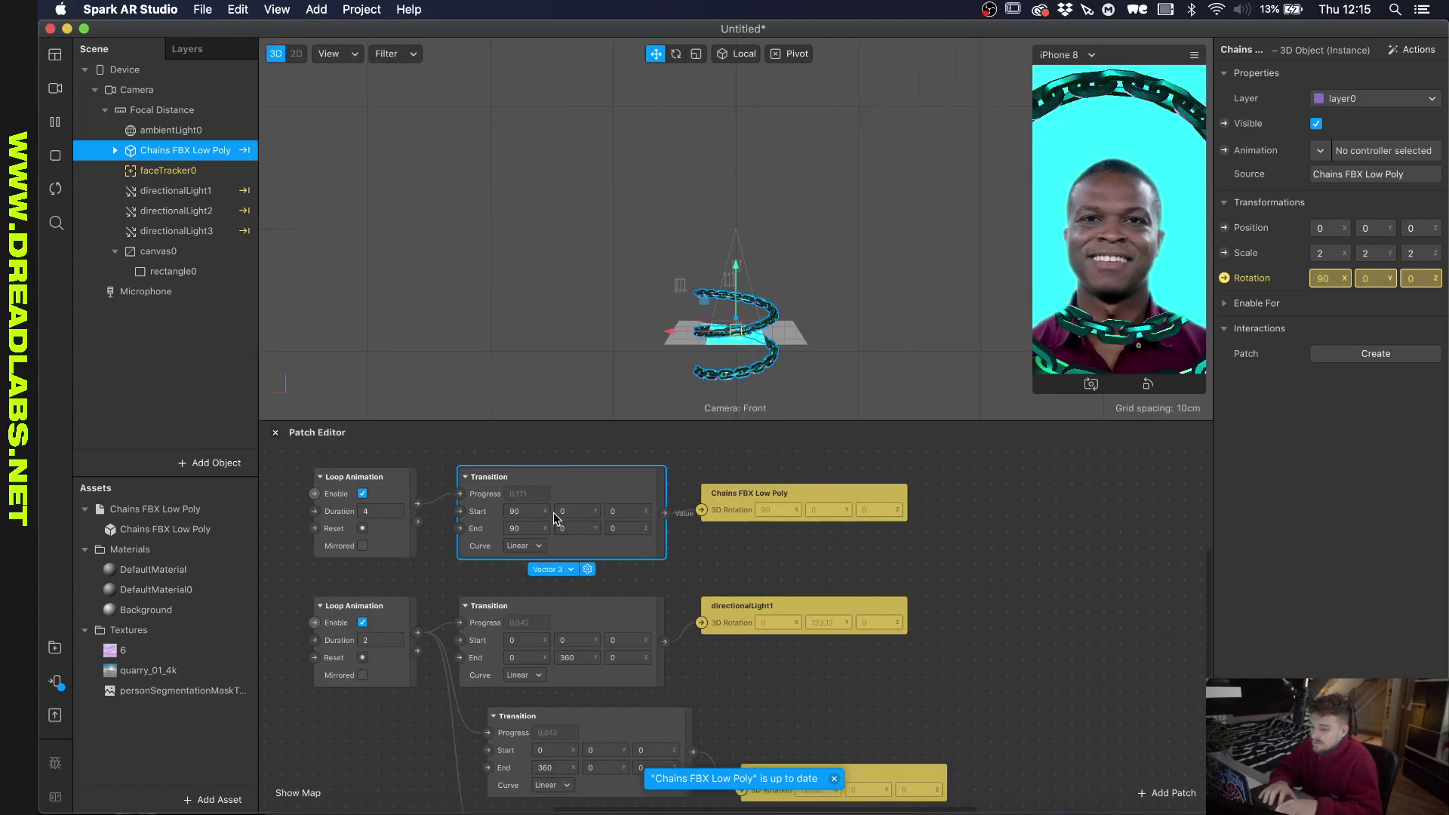
Enter 90 for the Transition node's starting and ending rotation values.
{"action": "left_click", "coordinate": [620, 511]}
{"action": "left_click", "coordinate": [589, 511]}
{"action": "type", "text": "90"}
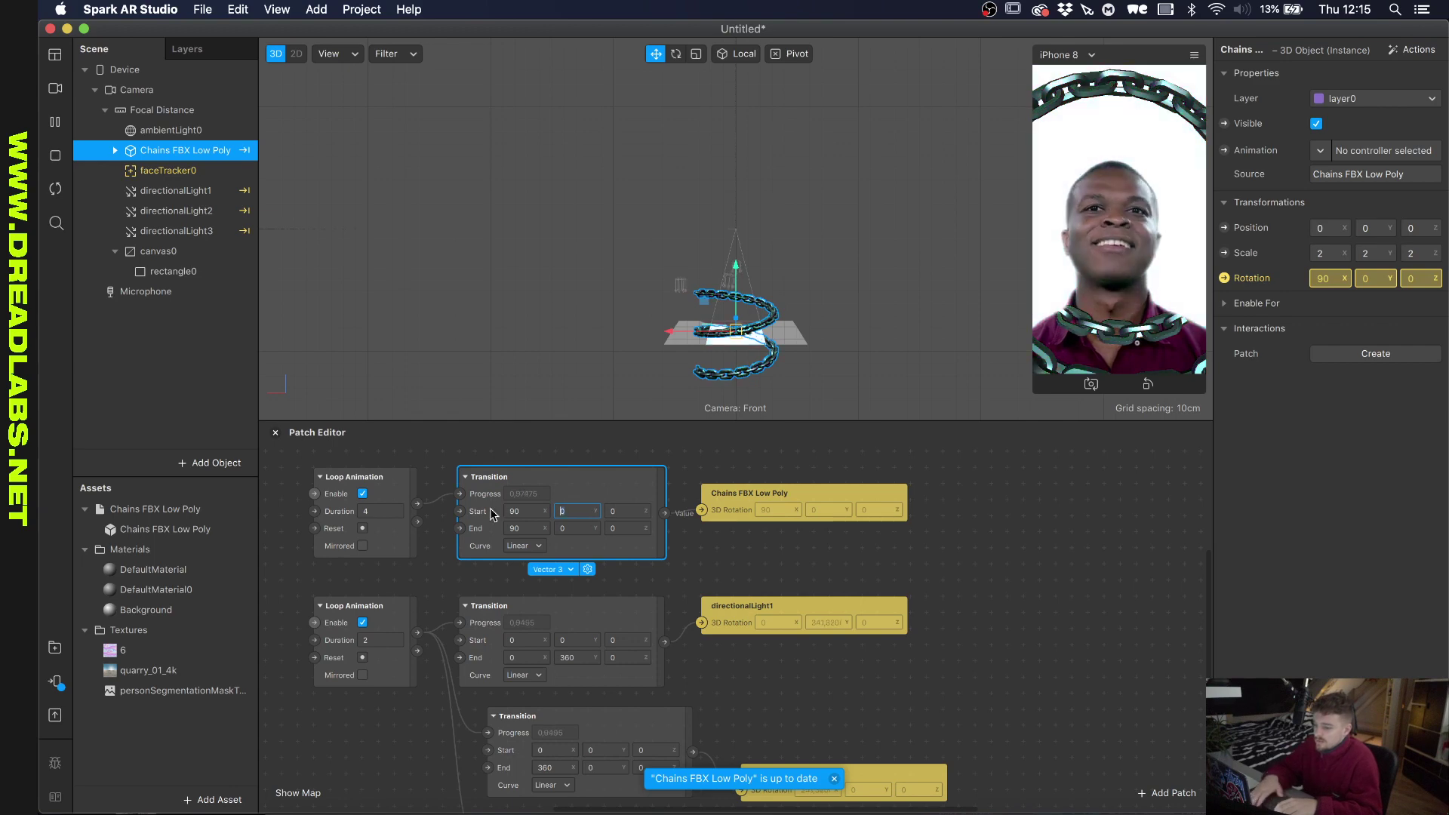
{"action": "key", "text": "Tab"}
{"action": "key", "text": "Tab"}
{"action": "key", "text": "Tab"}
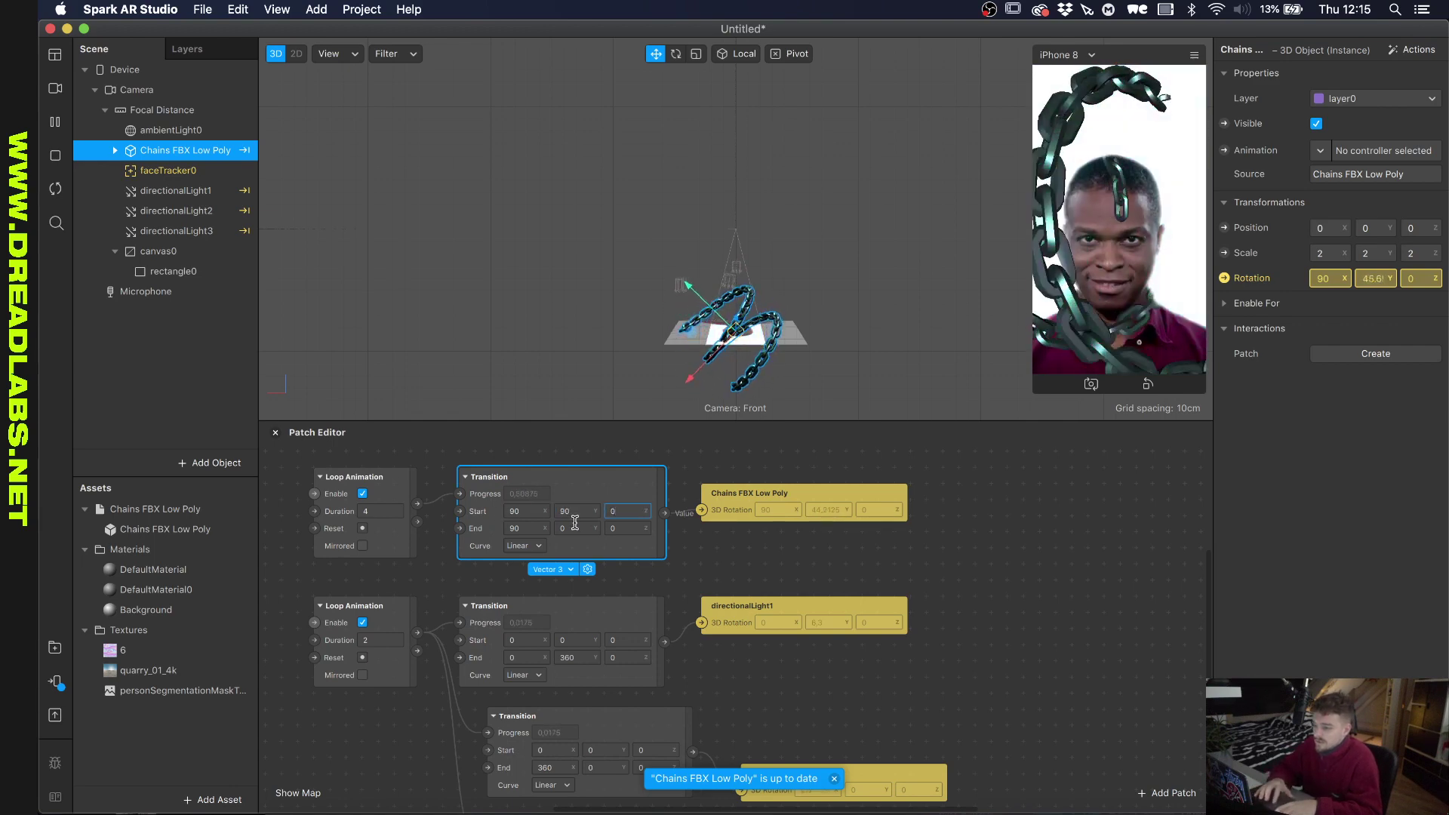
{"action": "type", "text": "90"}
{"action": "key", "text": "Return"}
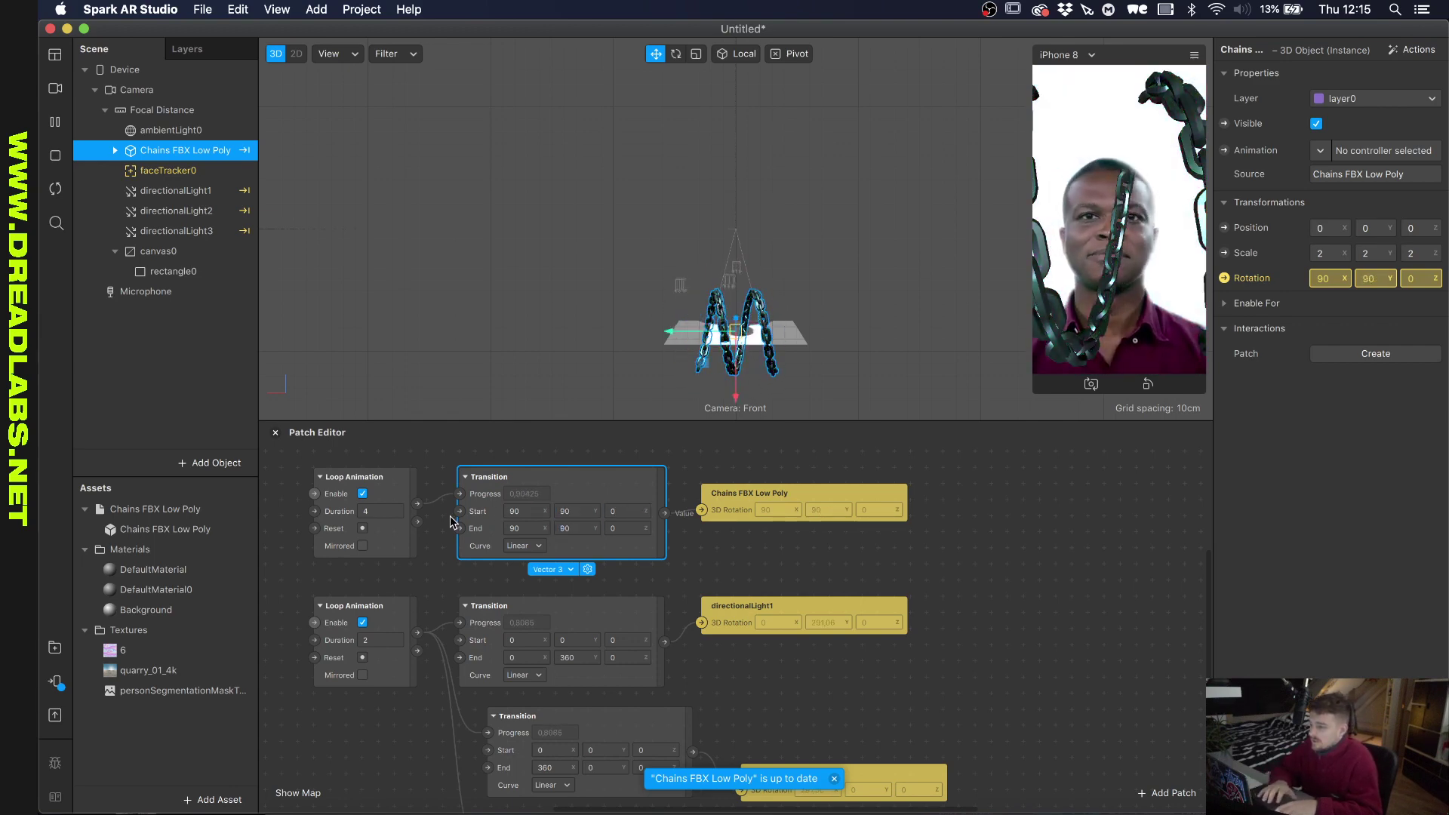
Finish the chain Transition so it runs from Start 0,0,90 to End 0,360,90.
{"action": "left_click", "coordinate": [624, 528]}
{"action": "type", "text": "360"}
{"action": "key", "text": "Return"}
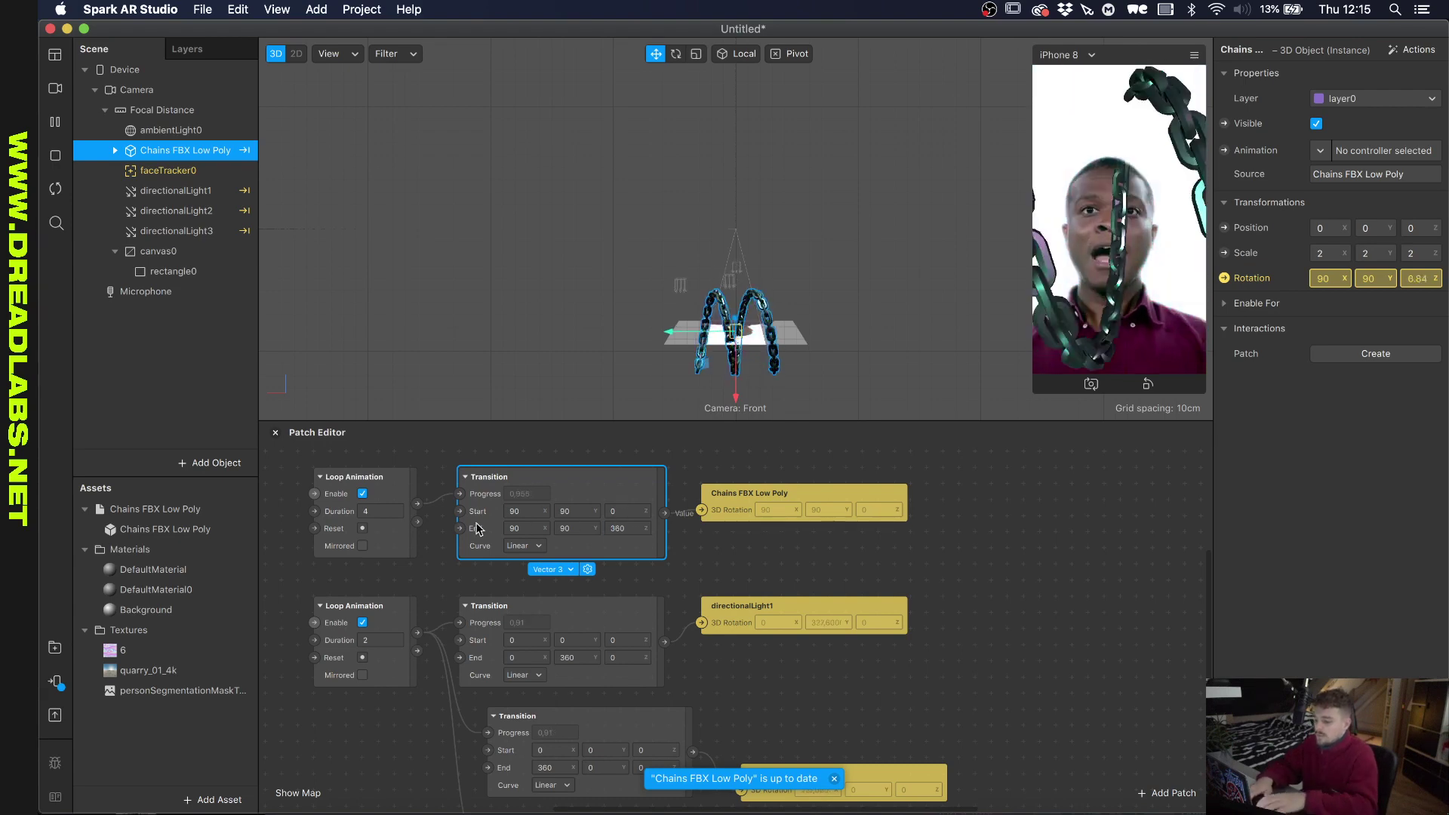
{"action": "left_click", "coordinate": [613, 528]}
{"action": "type", "text": "0"}
{"action": "key", "text": "Return"}
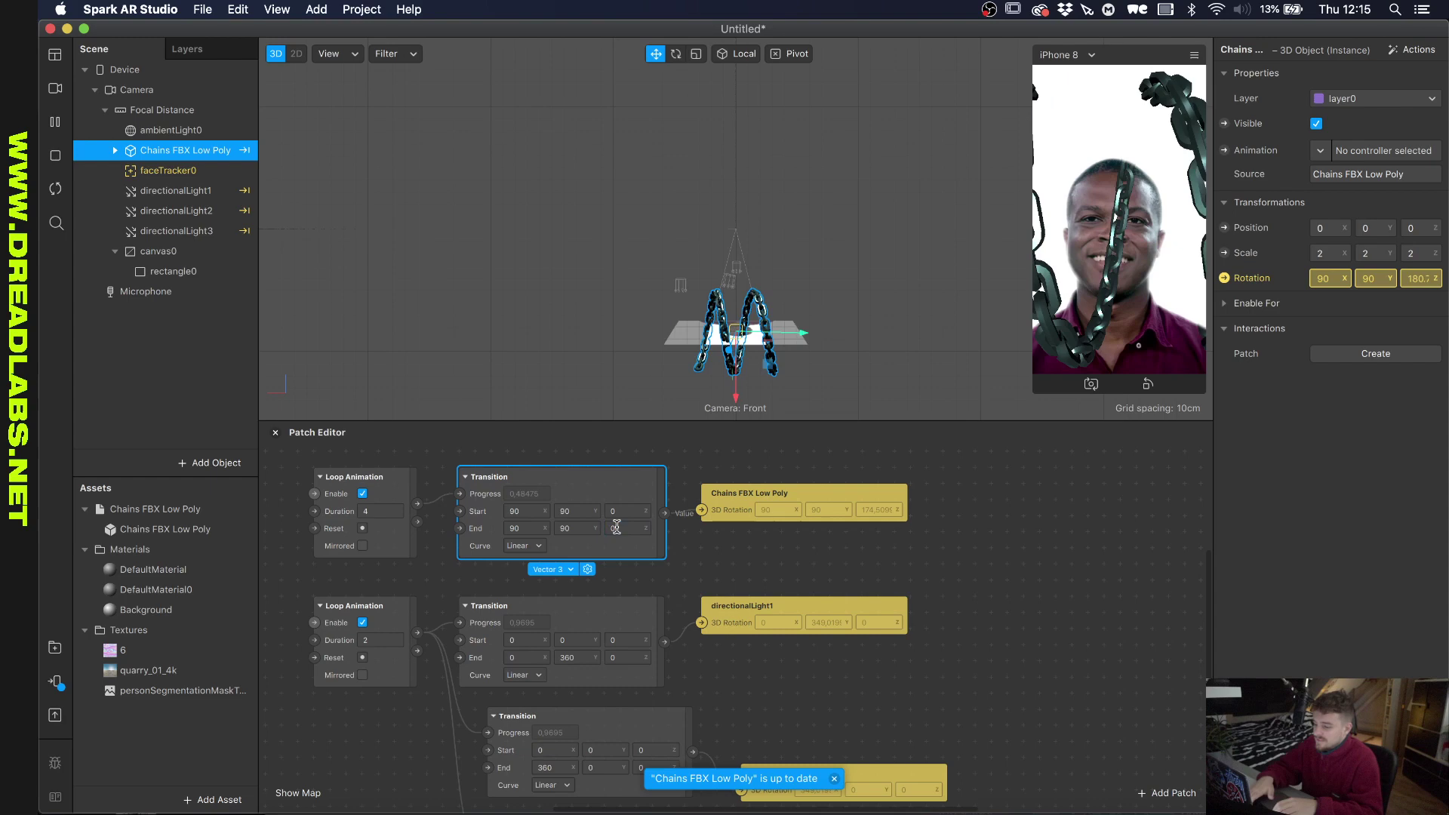
{"action": "left_click", "coordinate": [521, 511]}
{"action": "type", "text": "0"}
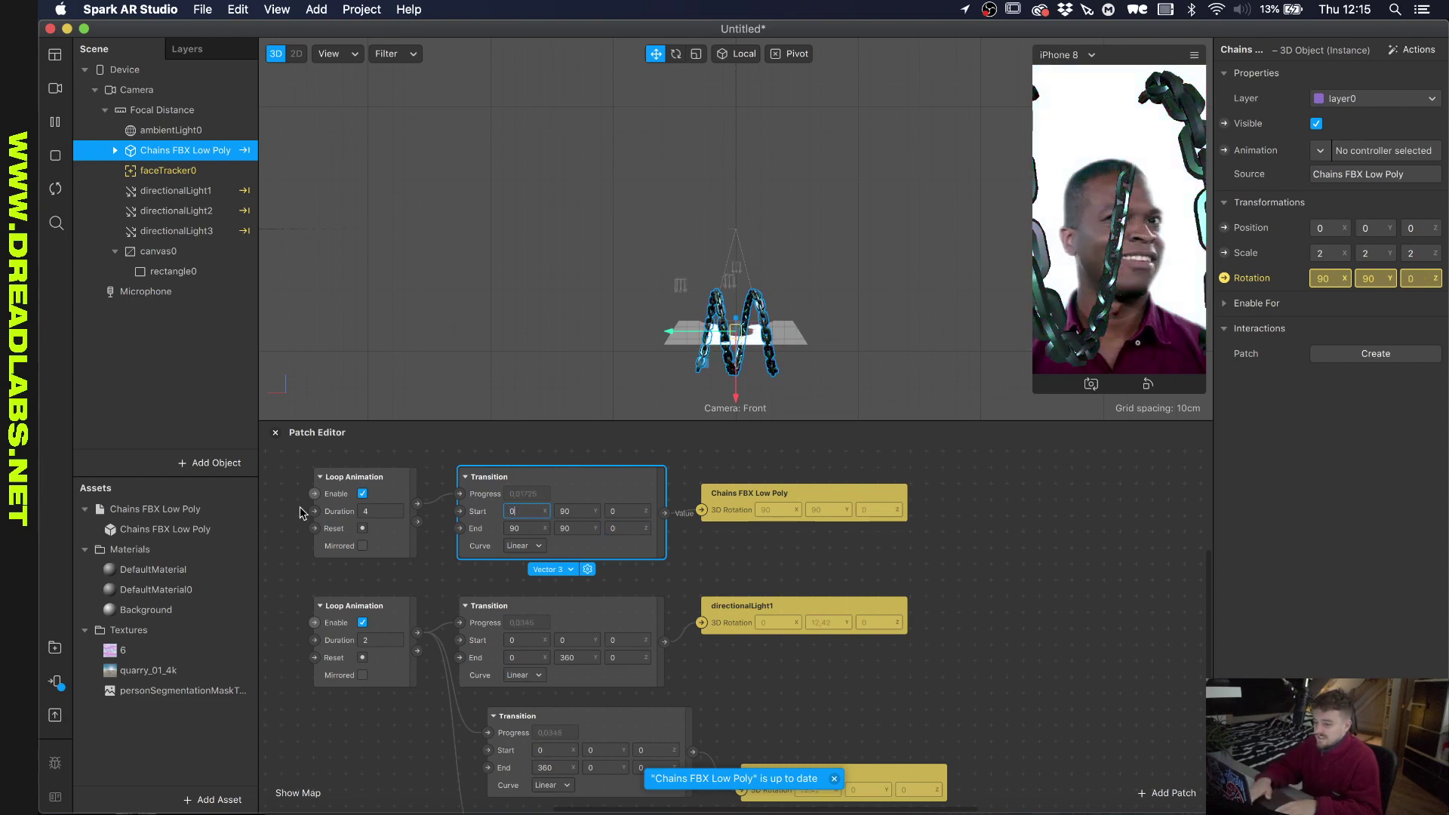
{"action": "key", "text": "Tab"}
{"action": "key", "text": "Tab"}
{"action": "key", "text": "Tab"}
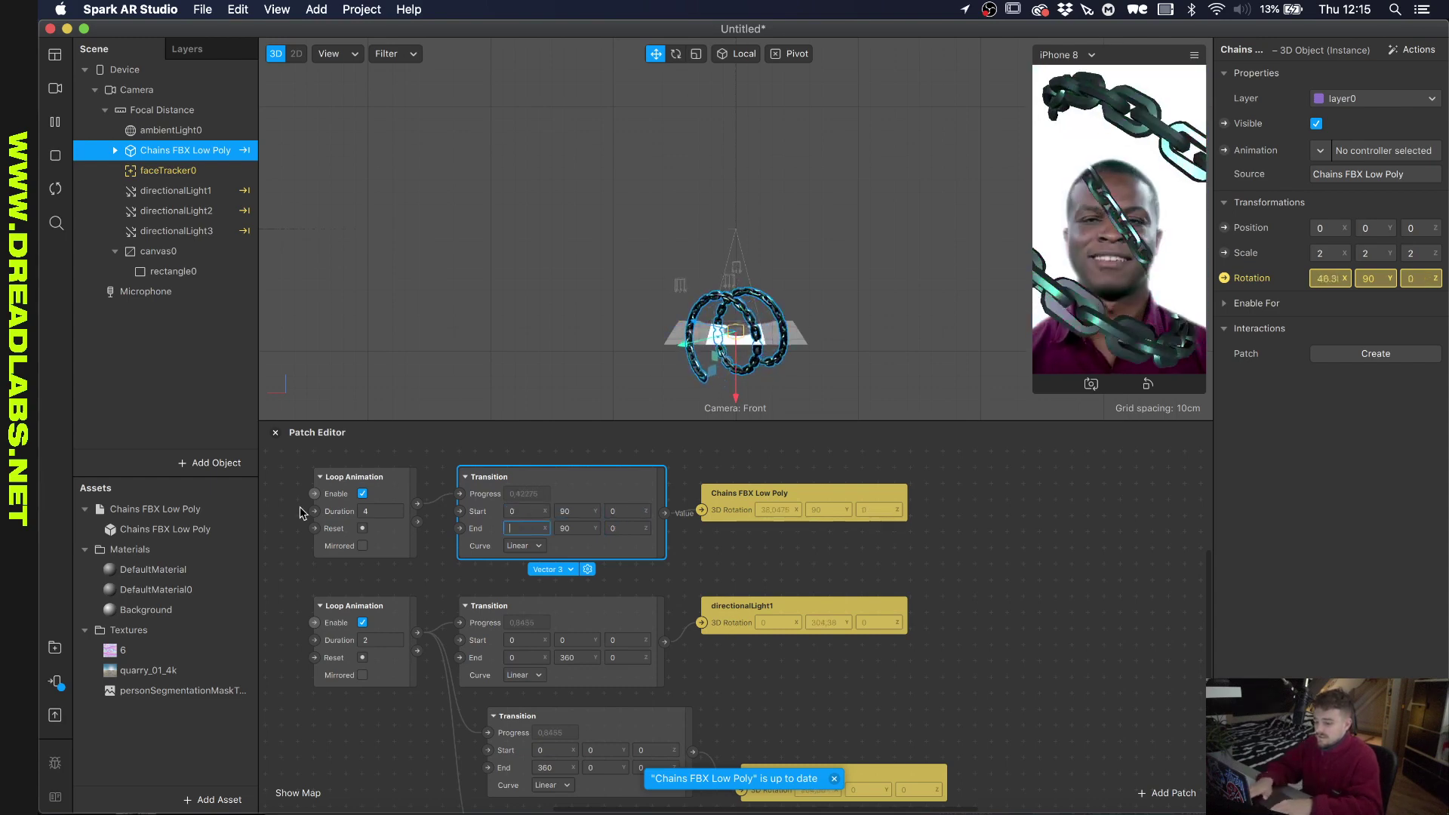
{"action": "key", "text": "Return"}
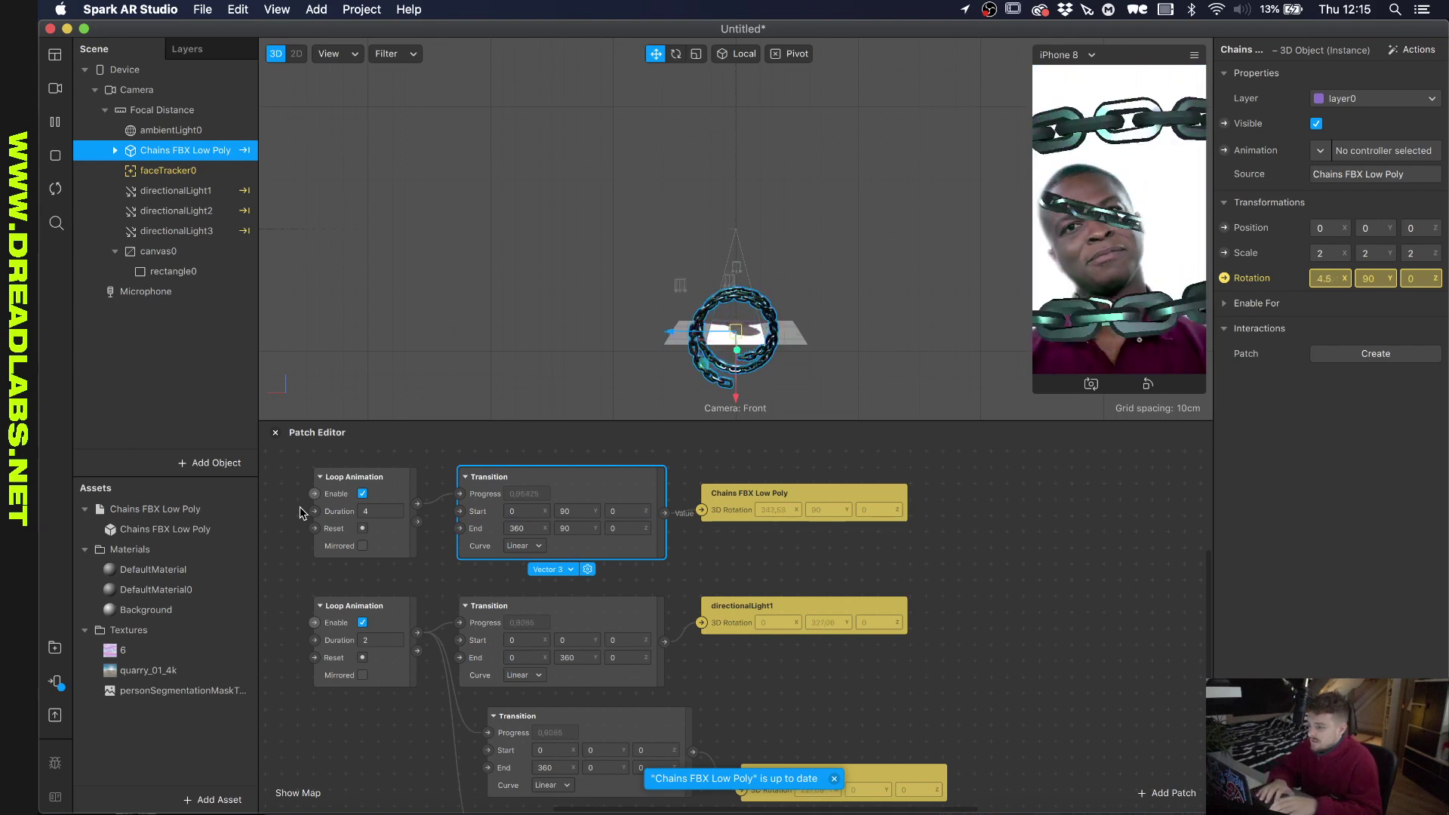
{"action": "key", "text": "e"}
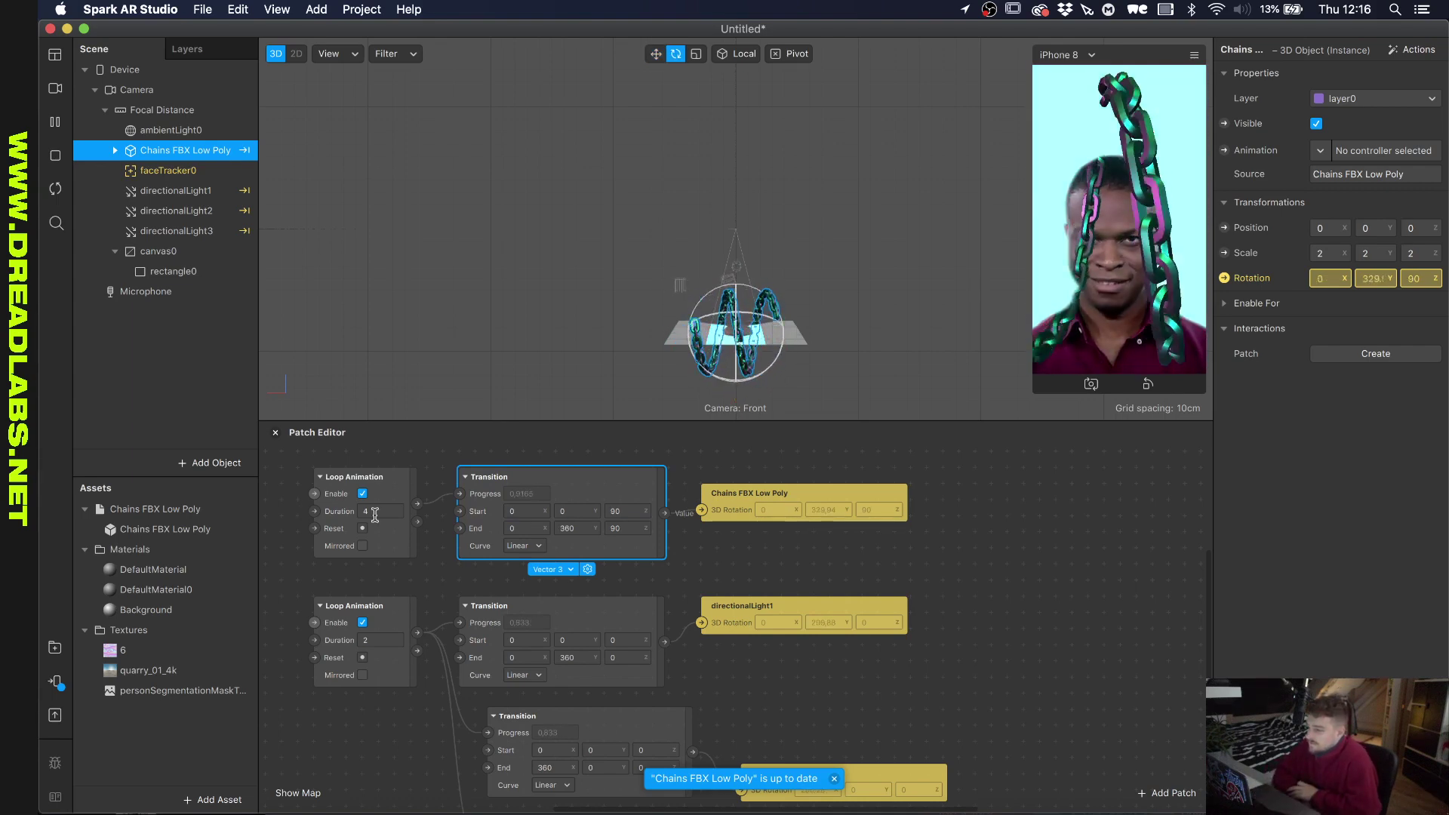
Insert a Face Mesh object under faceTracker0.
{"action": "right_click", "coordinate": [161, 169]}
{"action": "left_click", "coordinate": [140, 328]}
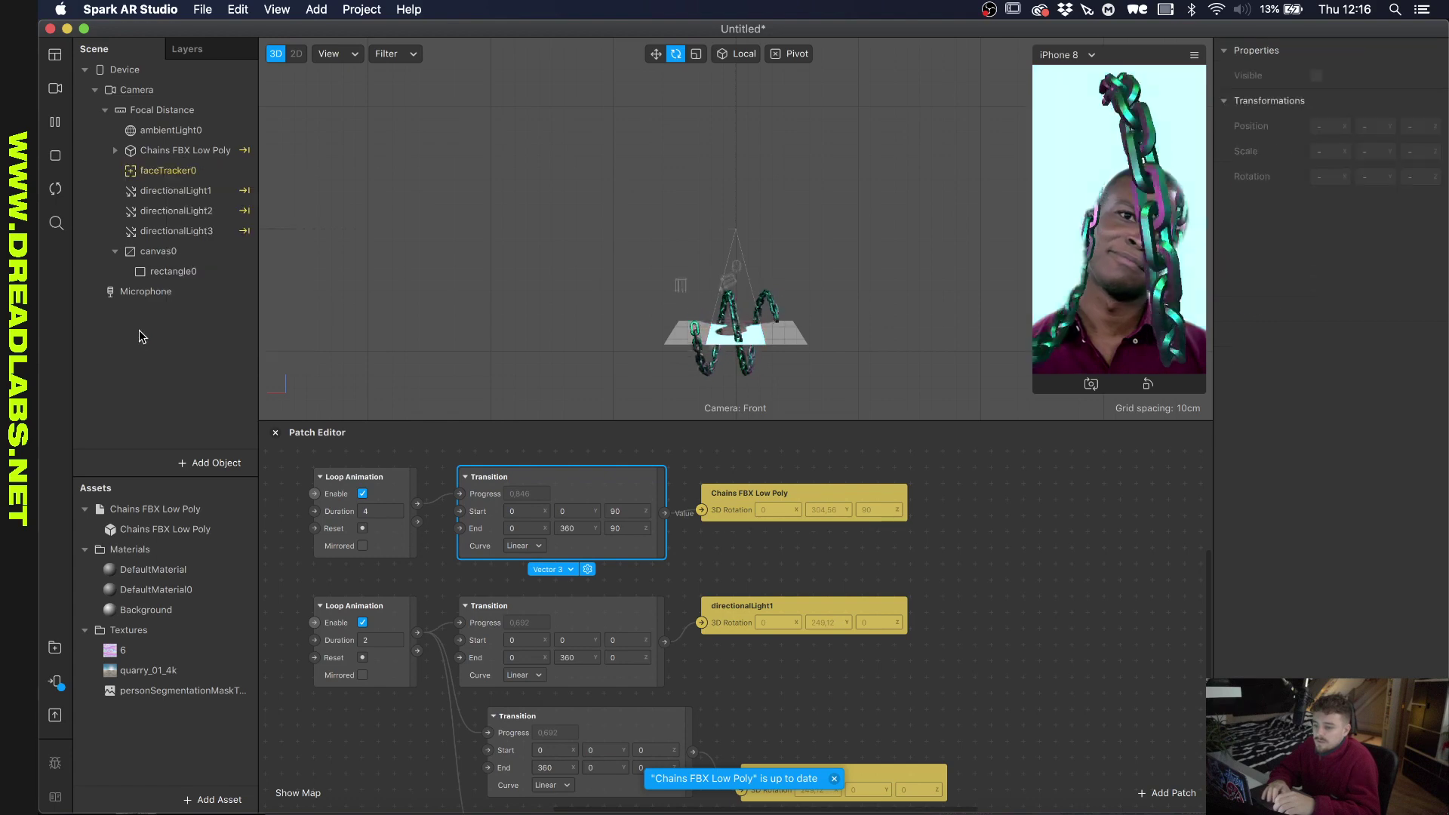
{"action": "left_click", "coordinate": [165, 172]}
{"action": "left_click", "coordinate": [210, 463]}
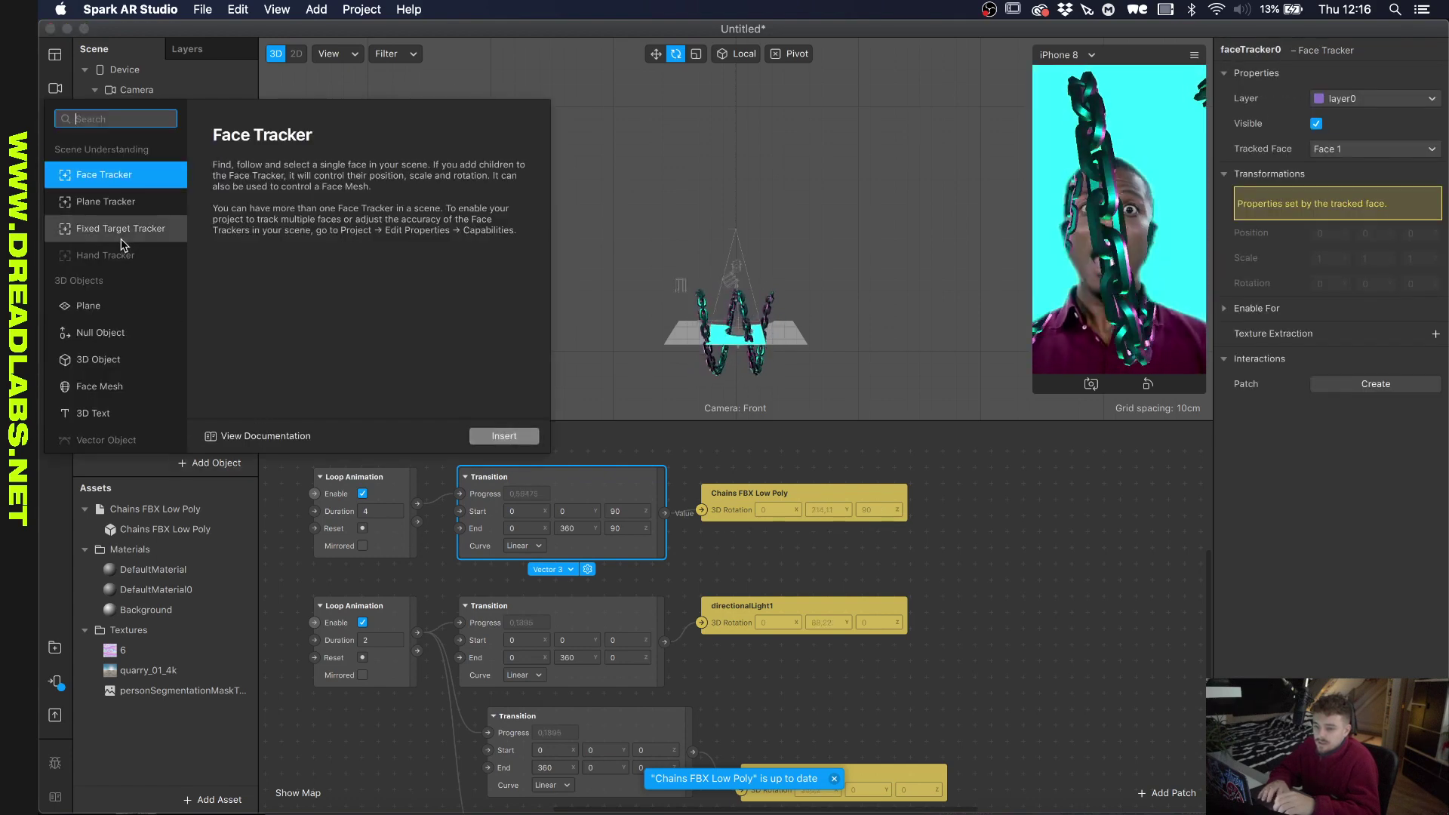
{"action": "left_click", "coordinate": [93, 382]}
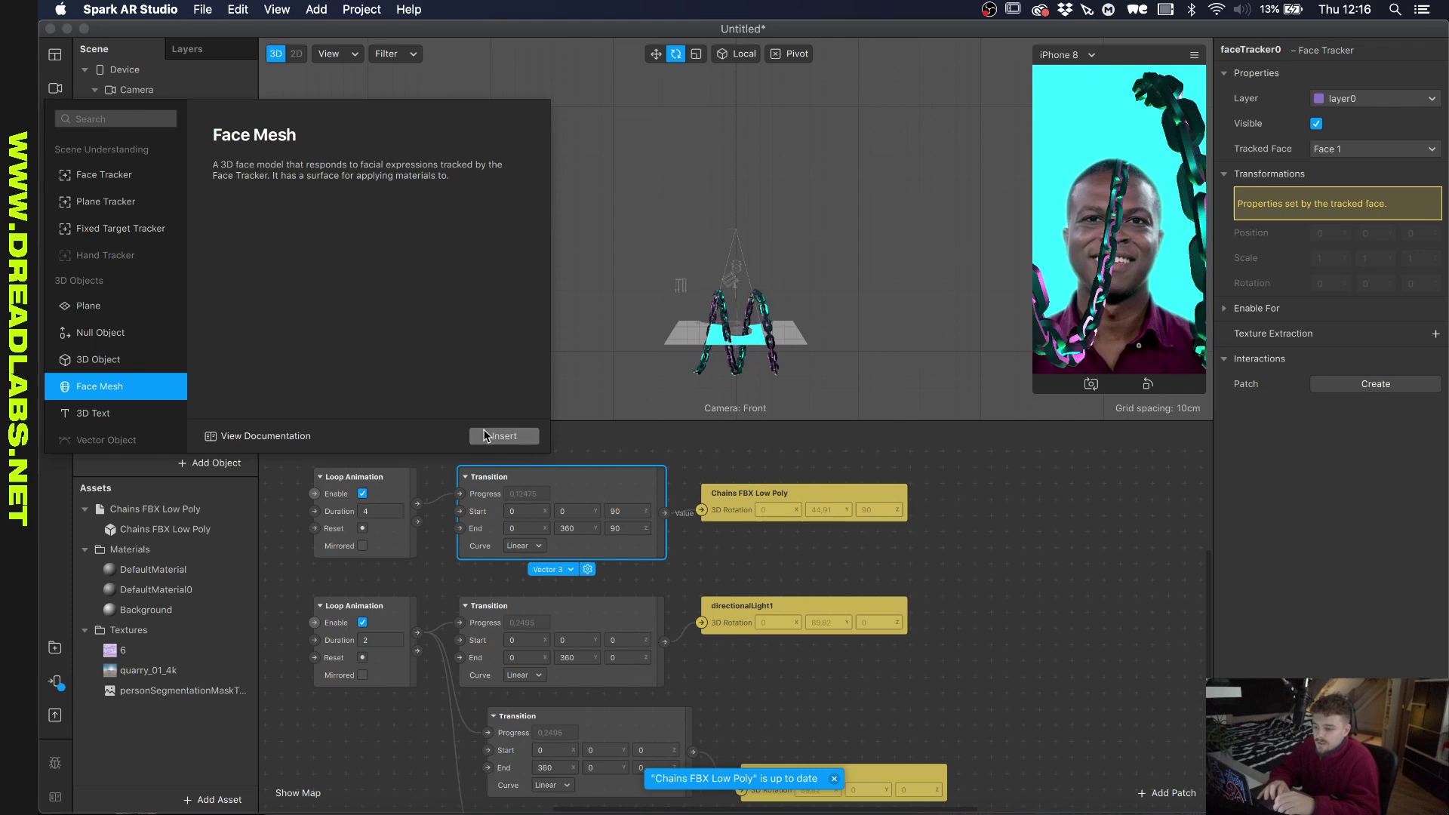
{"action": "left_click", "coordinate": [487, 436]}
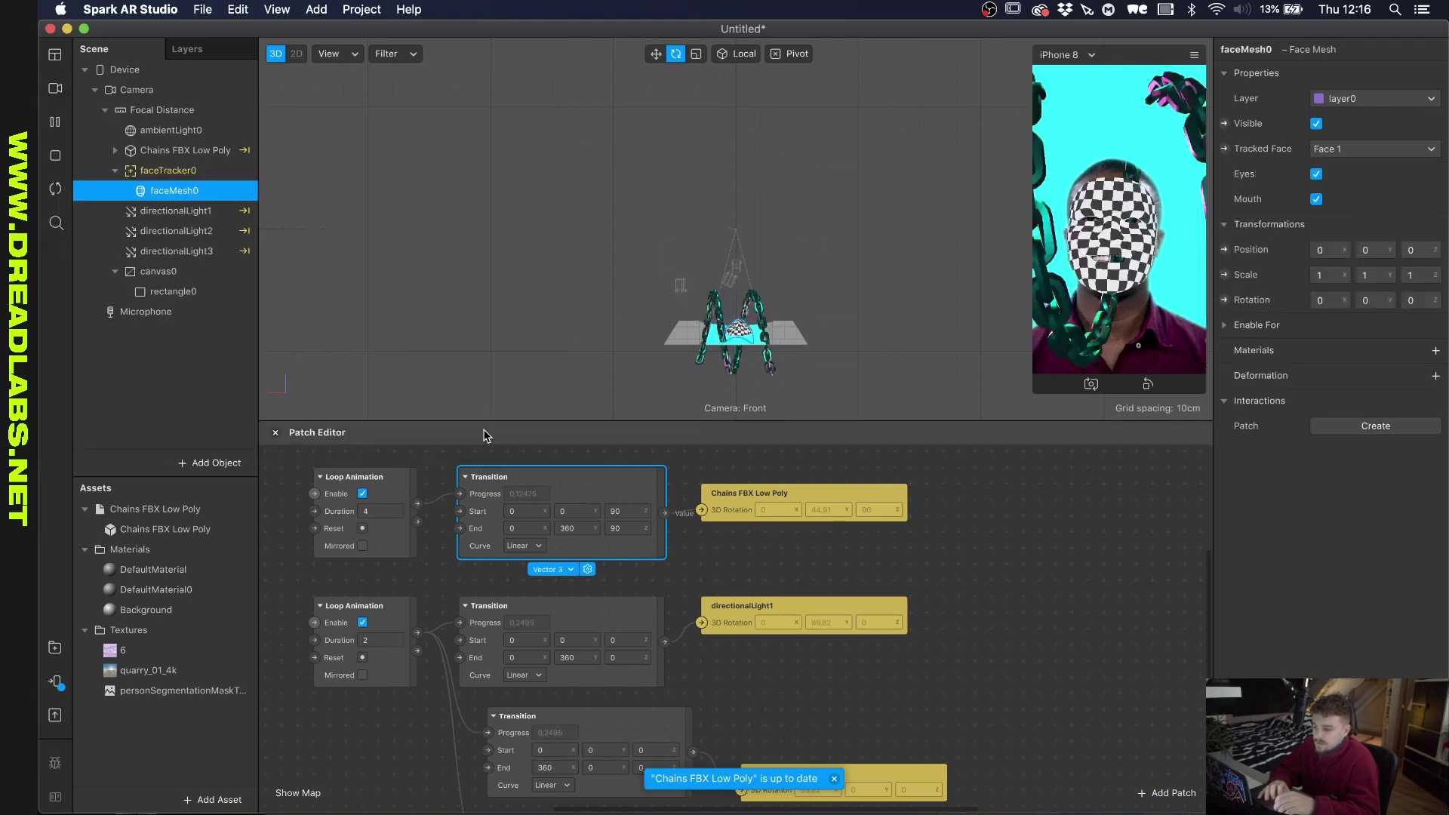
Assign DefaultMaterial0 to faceMesh0 and show that material's properties.
{"action": "left_click", "coordinate": [1428, 353]}
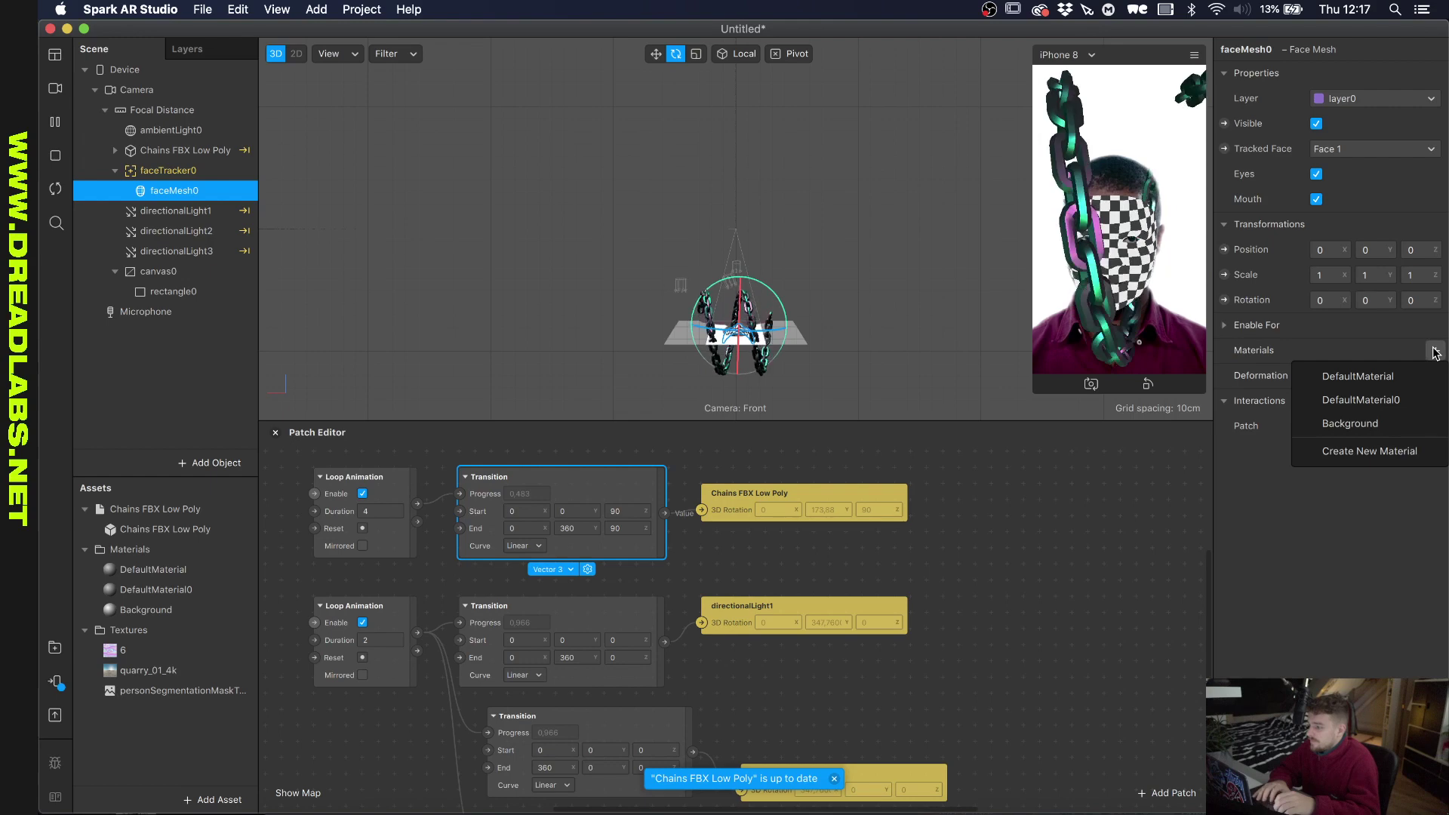
{"action": "left_click", "coordinate": [1348, 393]}
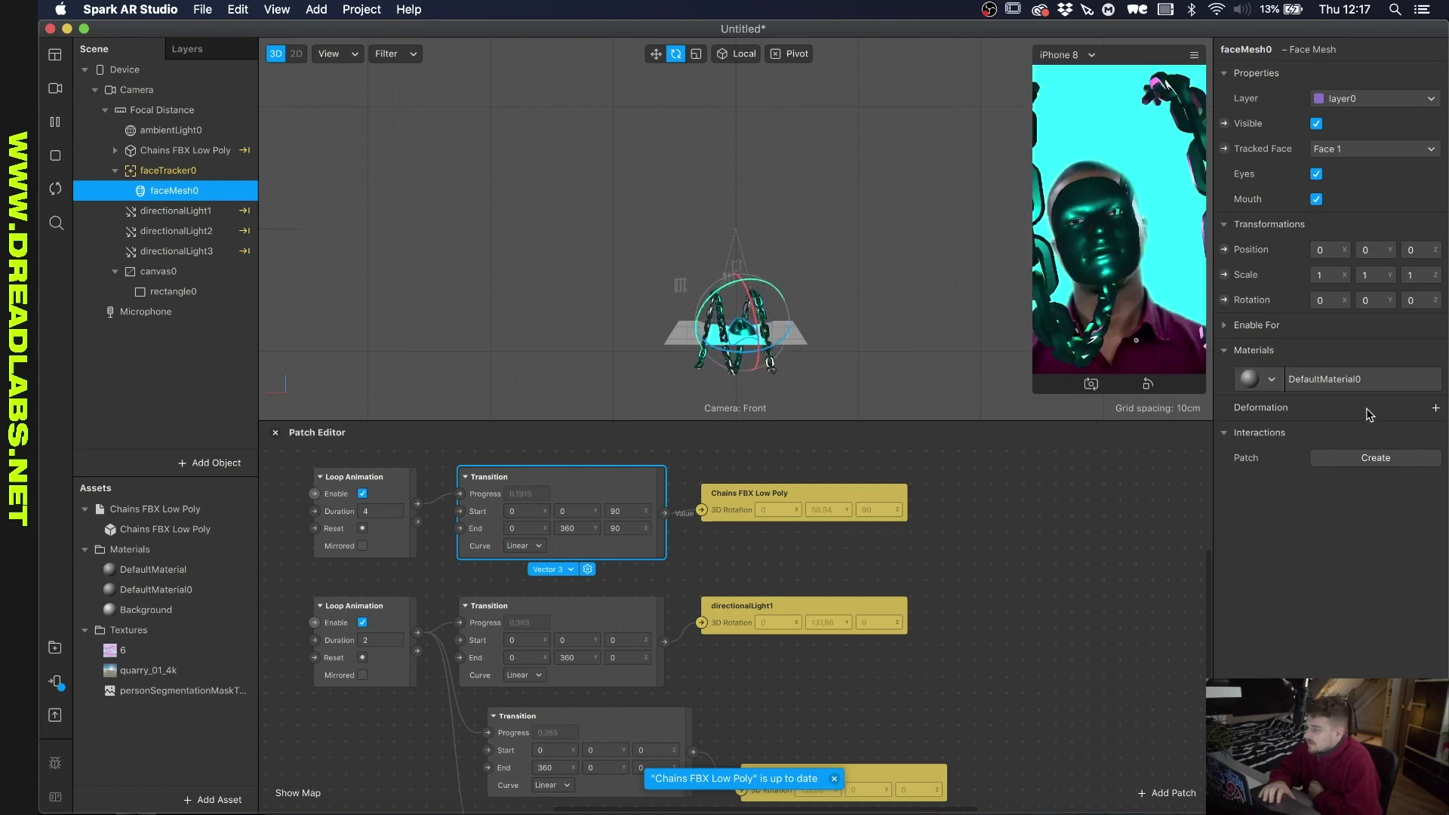
{"action": "left_click", "coordinate": [1436, 407]}
{"action": "left_click", "coordinate": [1271, 379]}
{"action": "left_click", "coordinate": [1311, 380]}
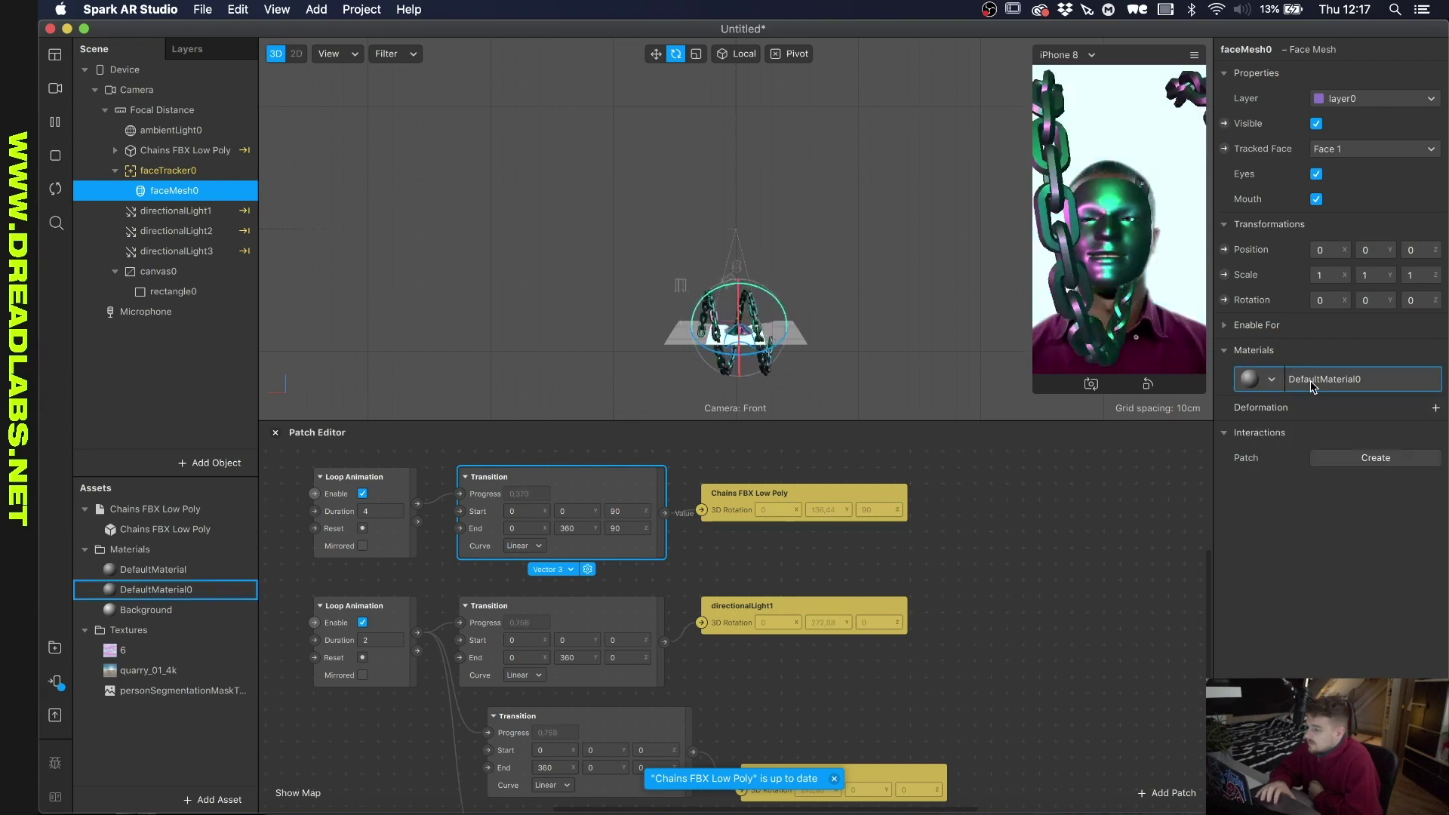
{"action": "left_click", "coordinate": [1310, 380]}
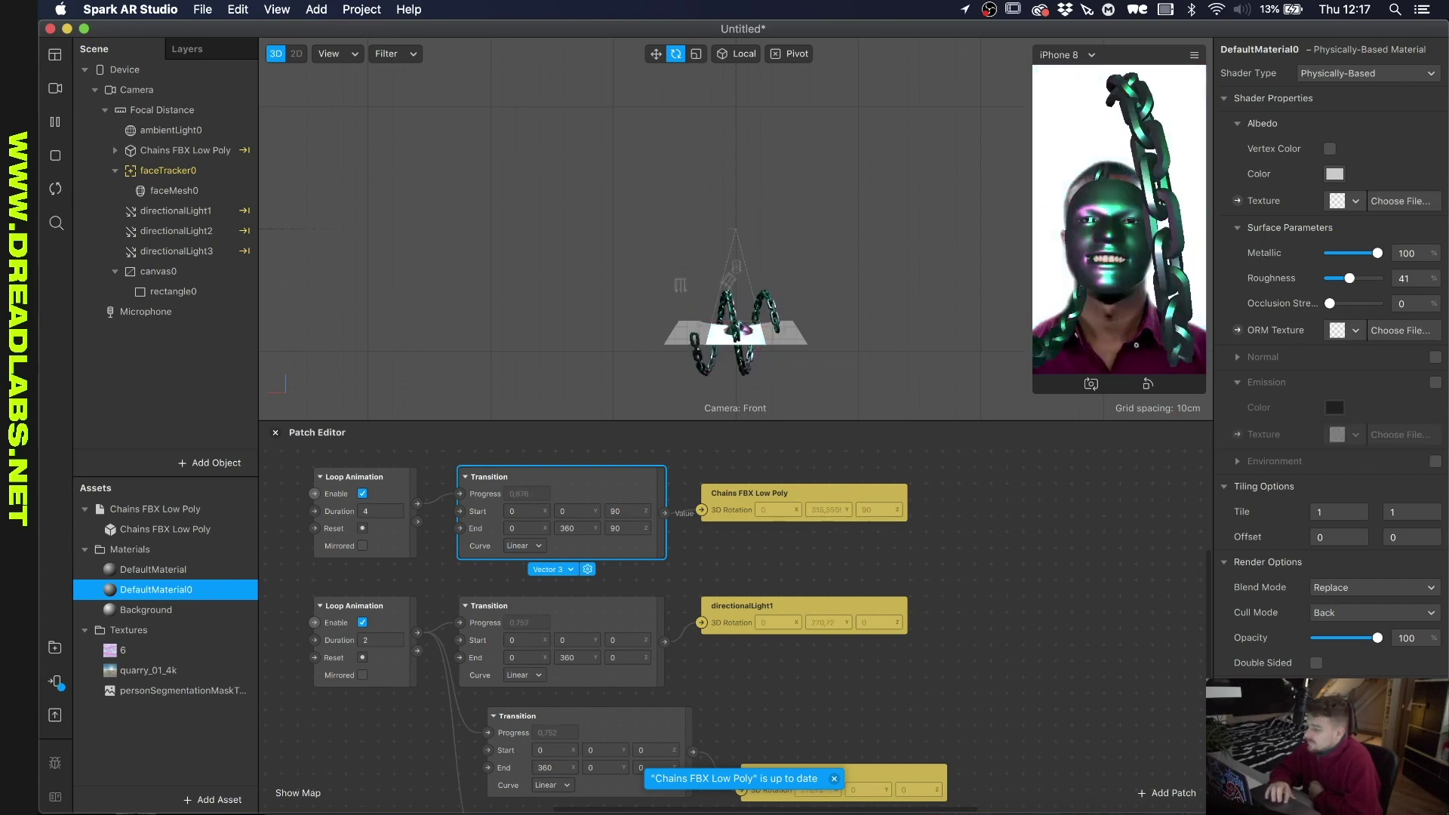
Try Add, Replace and Alpha blend modes on DefaultMaterial0.
{"action": "left_click", "coordinate": [1391, 591]}
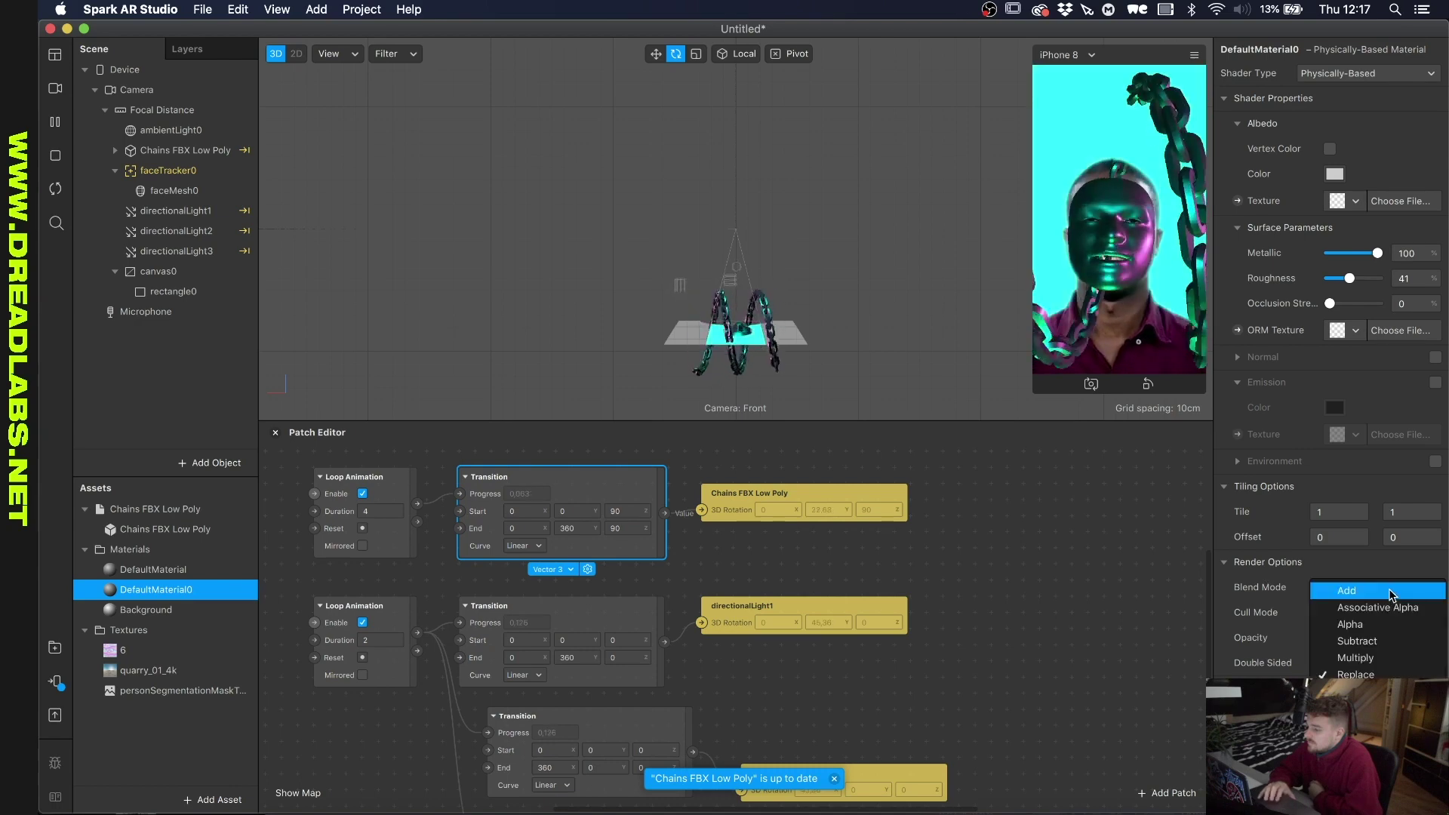
{"action": "left_click", "coordinate": [1364, 593]}
{"action": "left_click", "coordinate": [1345, 590]}
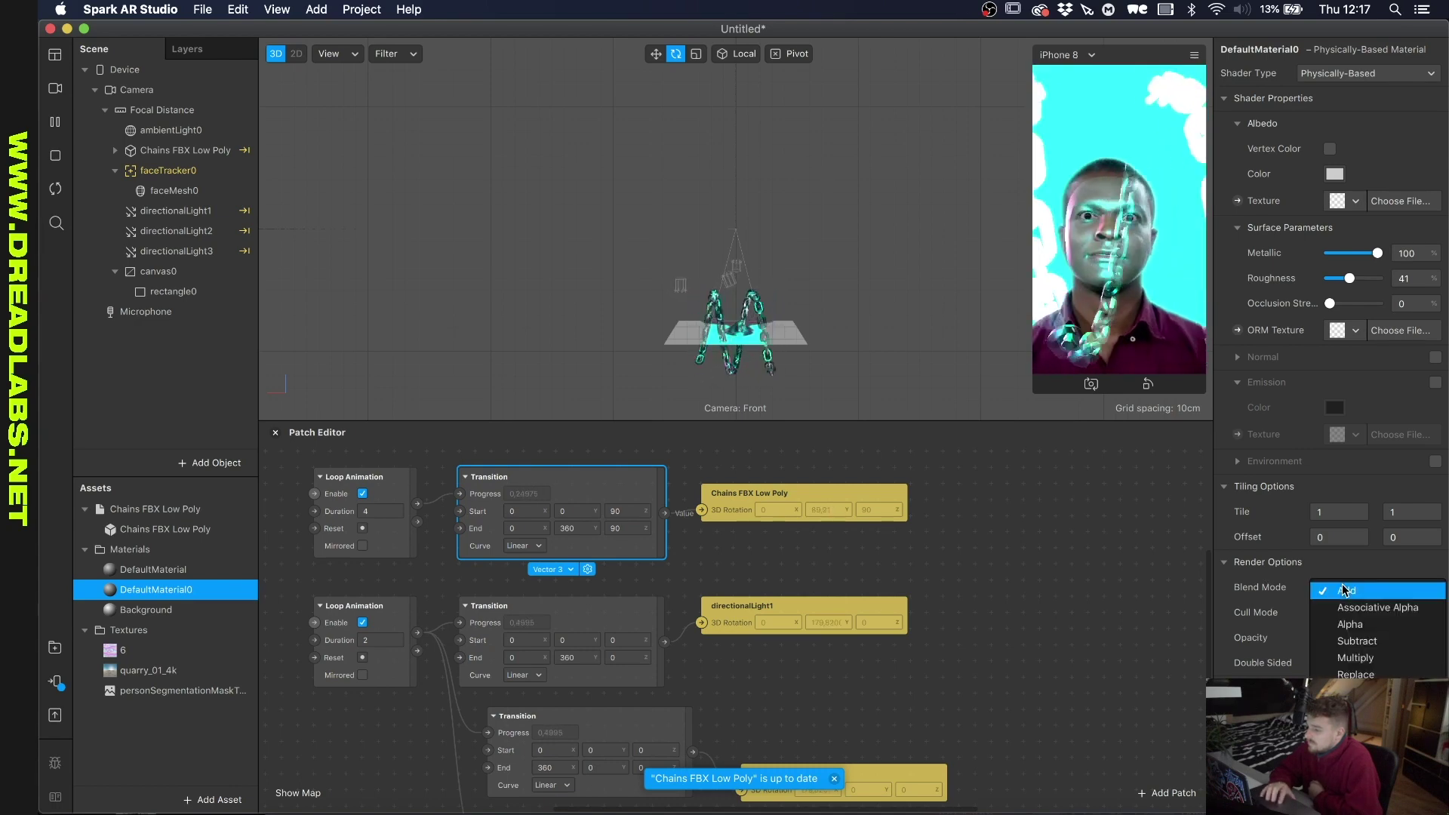
{"action": "left_click", "coordinate": [1346, 590]}
{"action": "left_click", "coordinate": [1351, 592]}
{"action": "left_click", "coordinate": [1352, 674]}
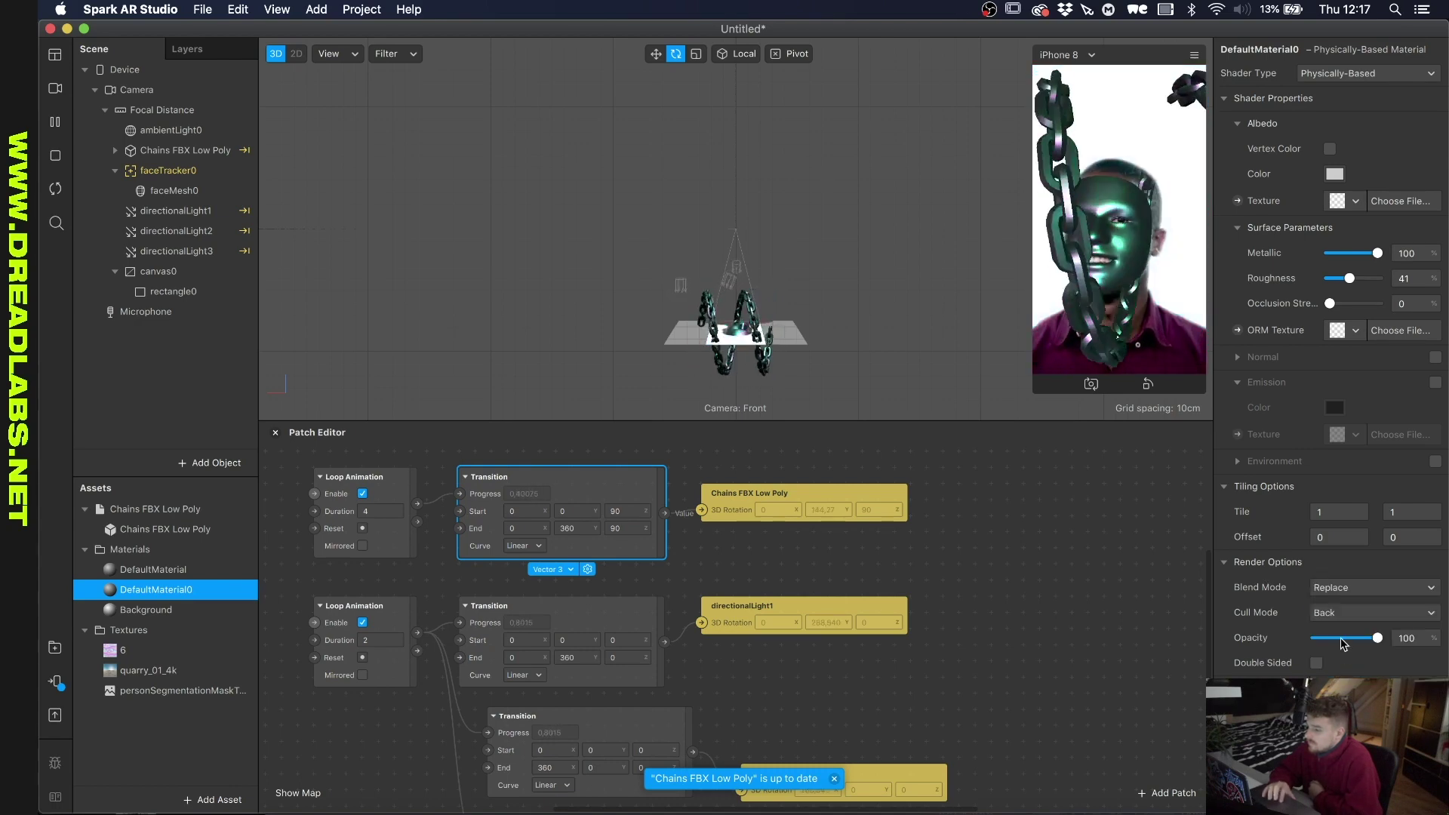
{"action": "left_click", "coordinate": [1347, 588]}
{"action": "left_click", "coordinate": [1333, 617]}
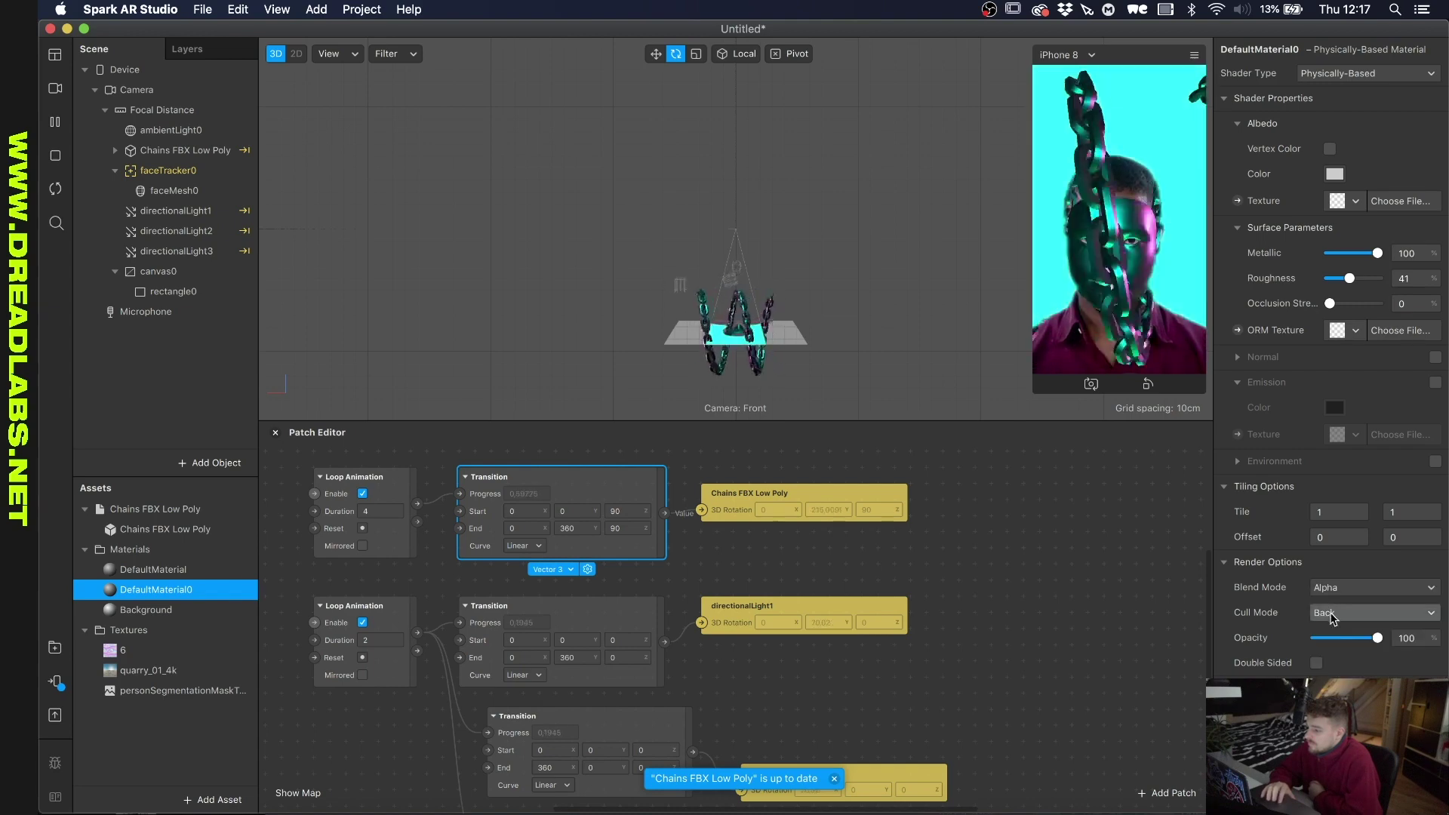
Settle on Screen blending and delete canvas0 along with its rectangle.
{"action": "left_click", "coordinate": [1348, 588]}
{"action": "left_click", "coordinate": [1351, 654]}
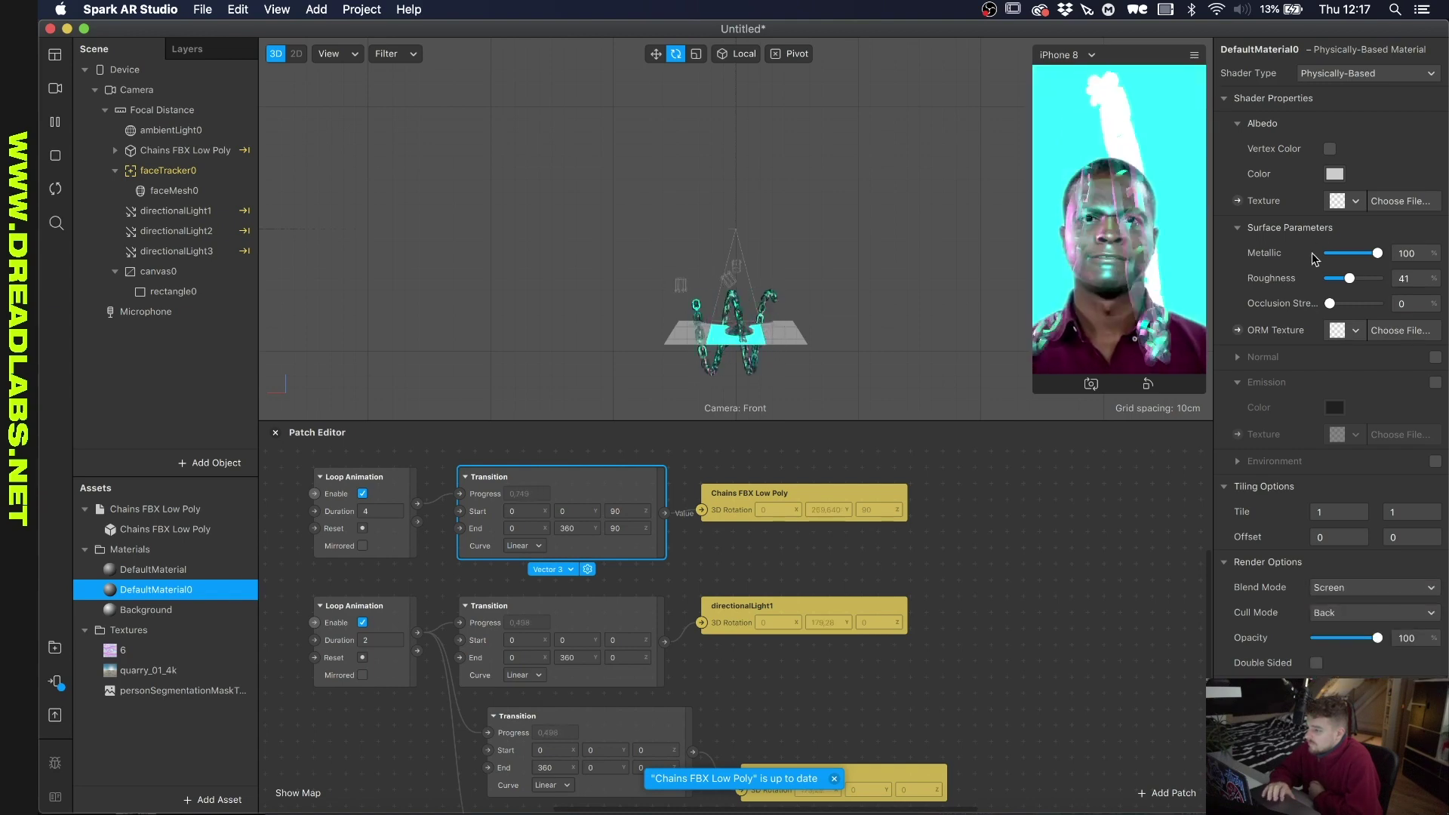
{"action": "left_click", "coordinate": [190, 274]}
{"action": "key", "text": "Delete"}
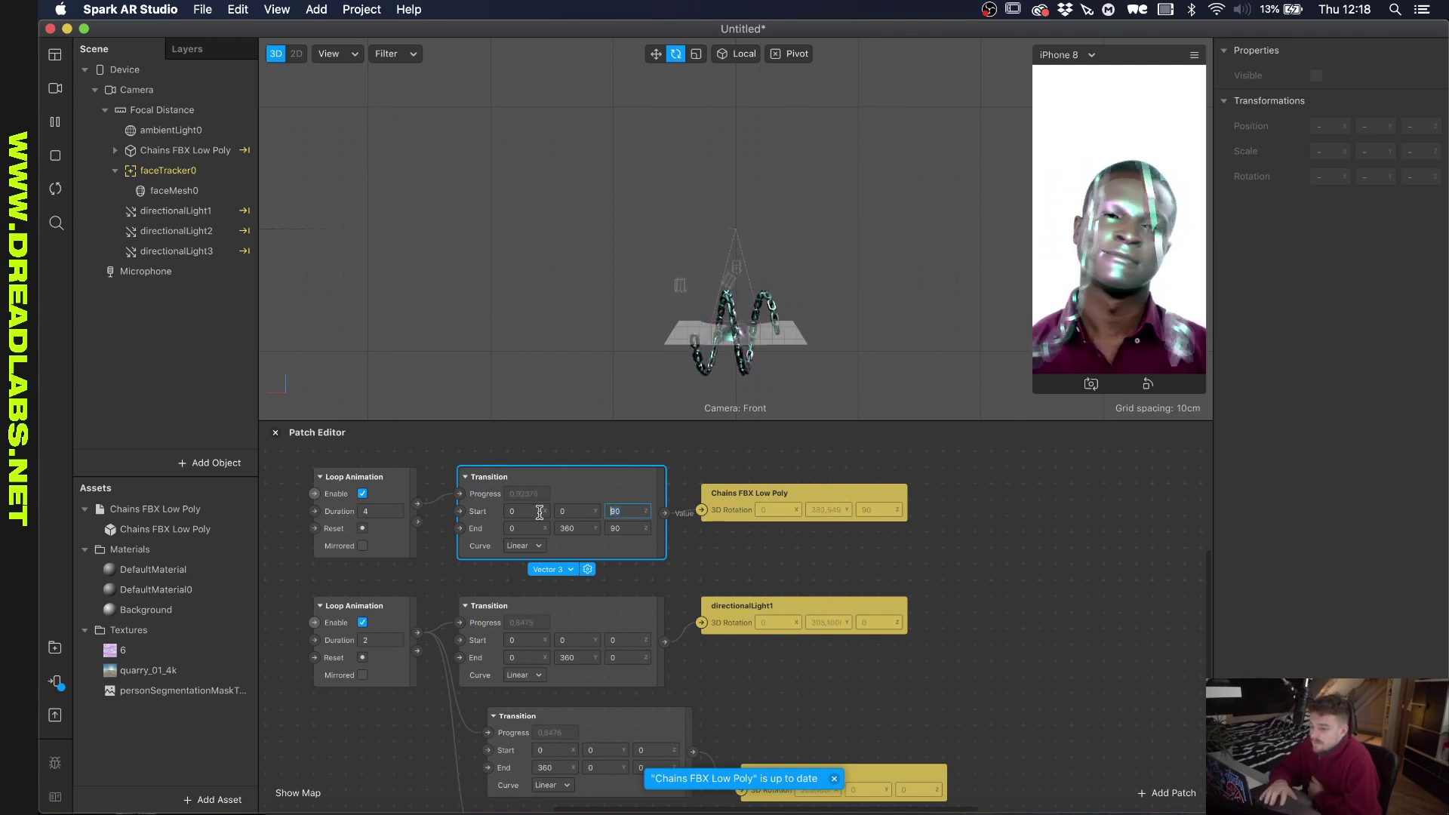
Zero the Transition's Z values (0,0,0 to 0,360,0) and select faceMesh0.
{"action": "left_click", "coordinate": [638, 526]}
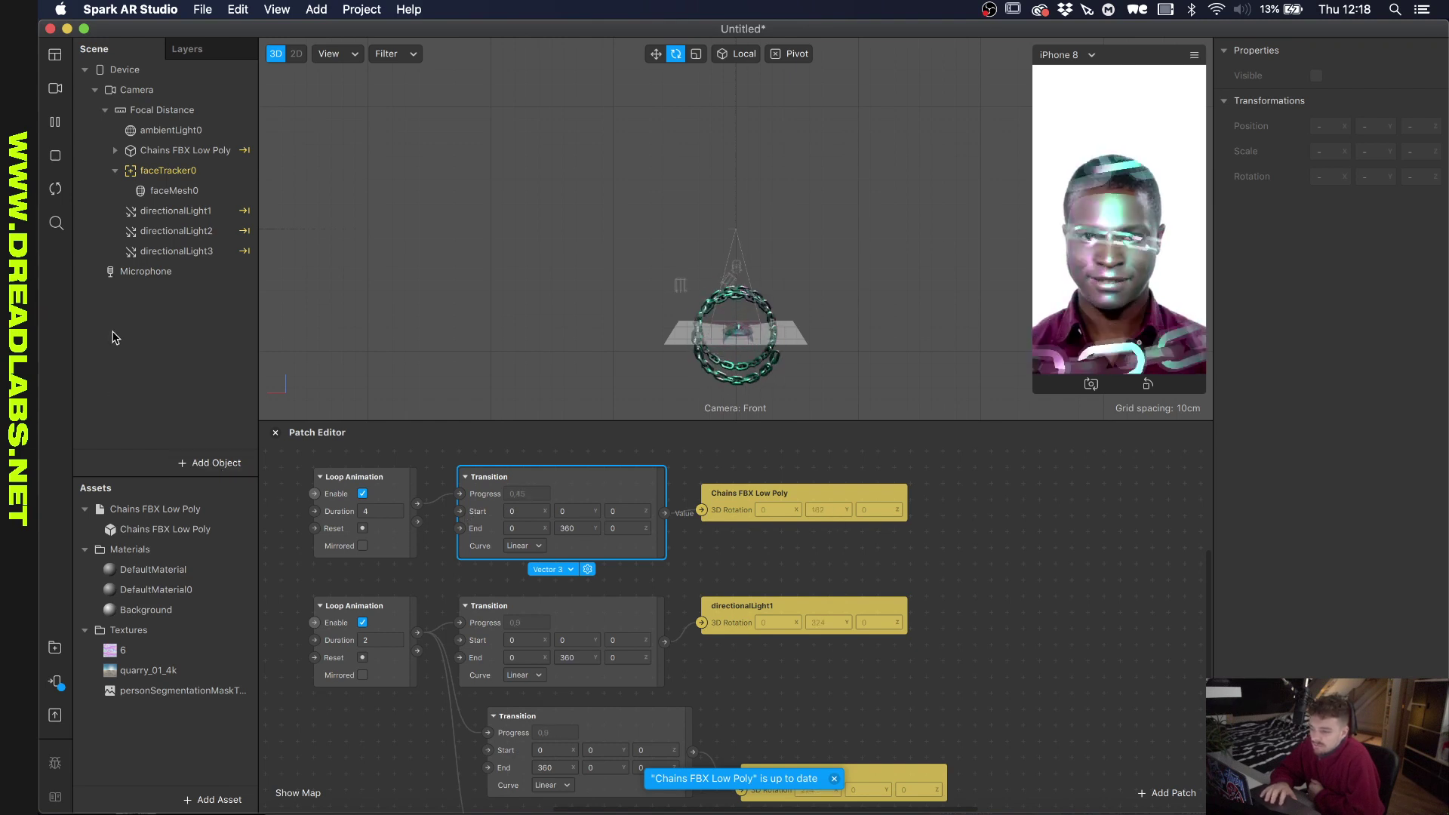
{"action": "left_click", "coordinate": [175, 191]}
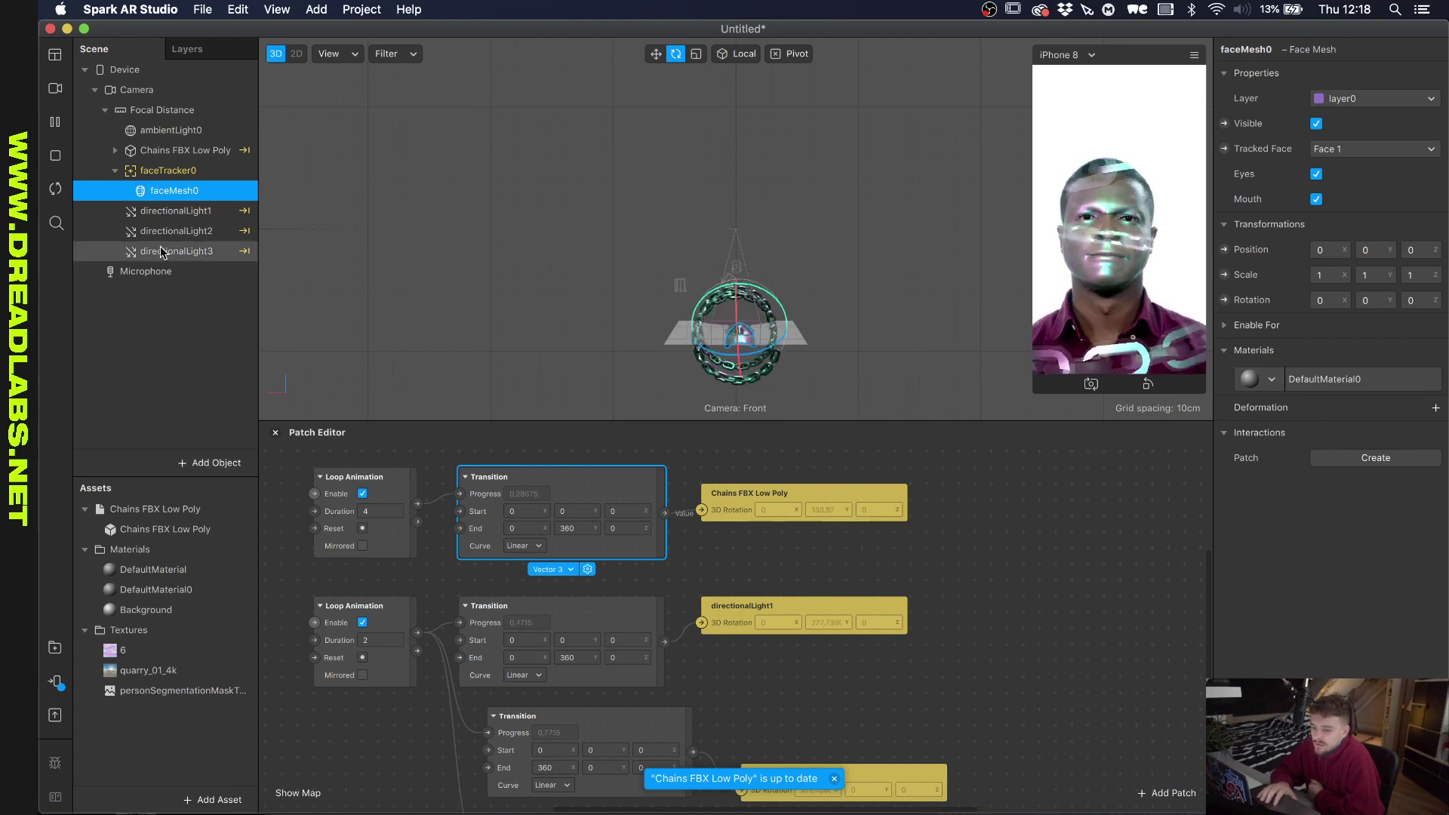
Duplicate the Chains material and rename the copy 'FaceMesh'.
{"action": "right_click", "coordinate": [188, 591]}
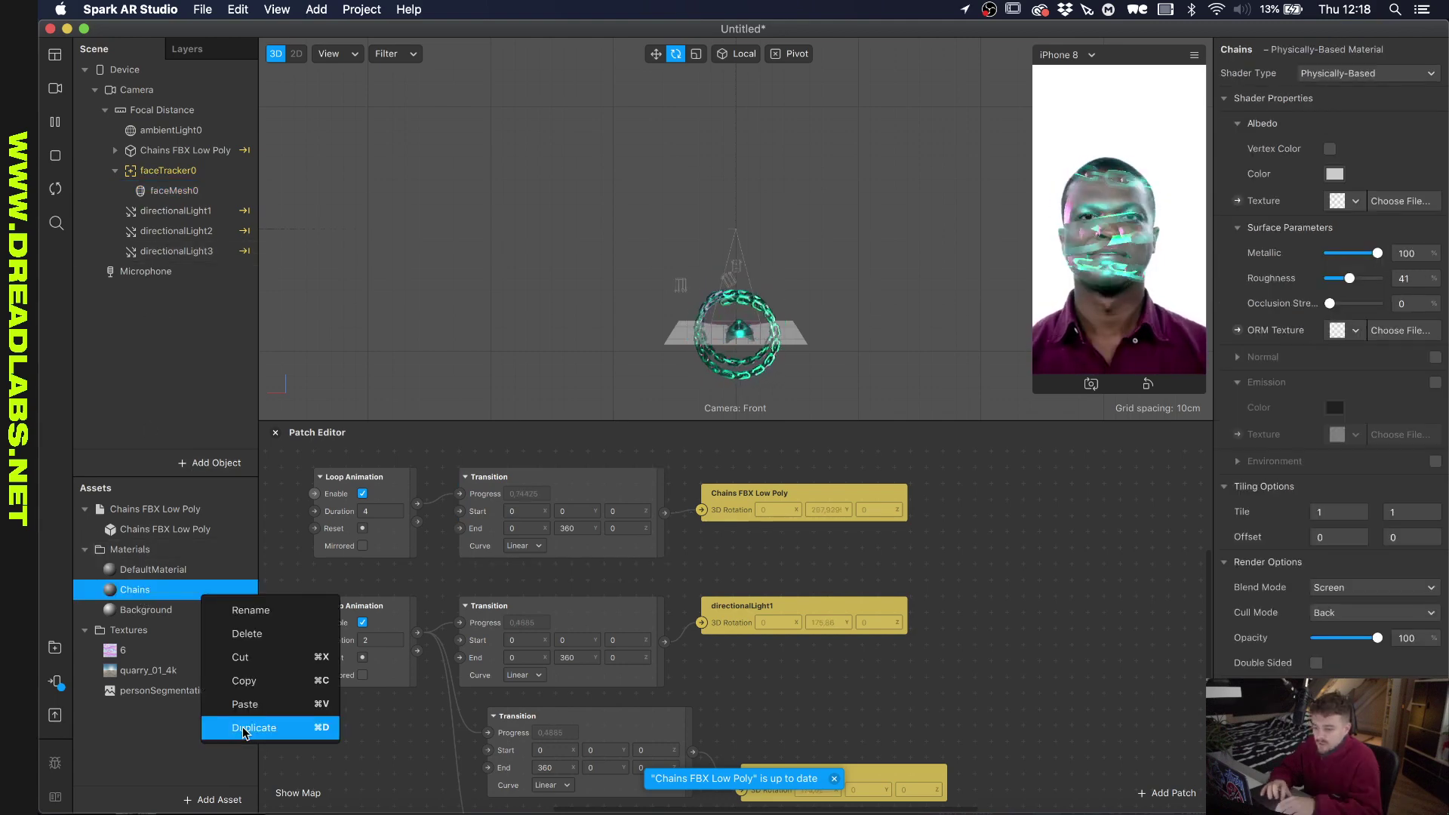
{"action": "left_click", "coordinate": [265, 725]}
{"action": "double_click", "coordinate": [140, 631]}
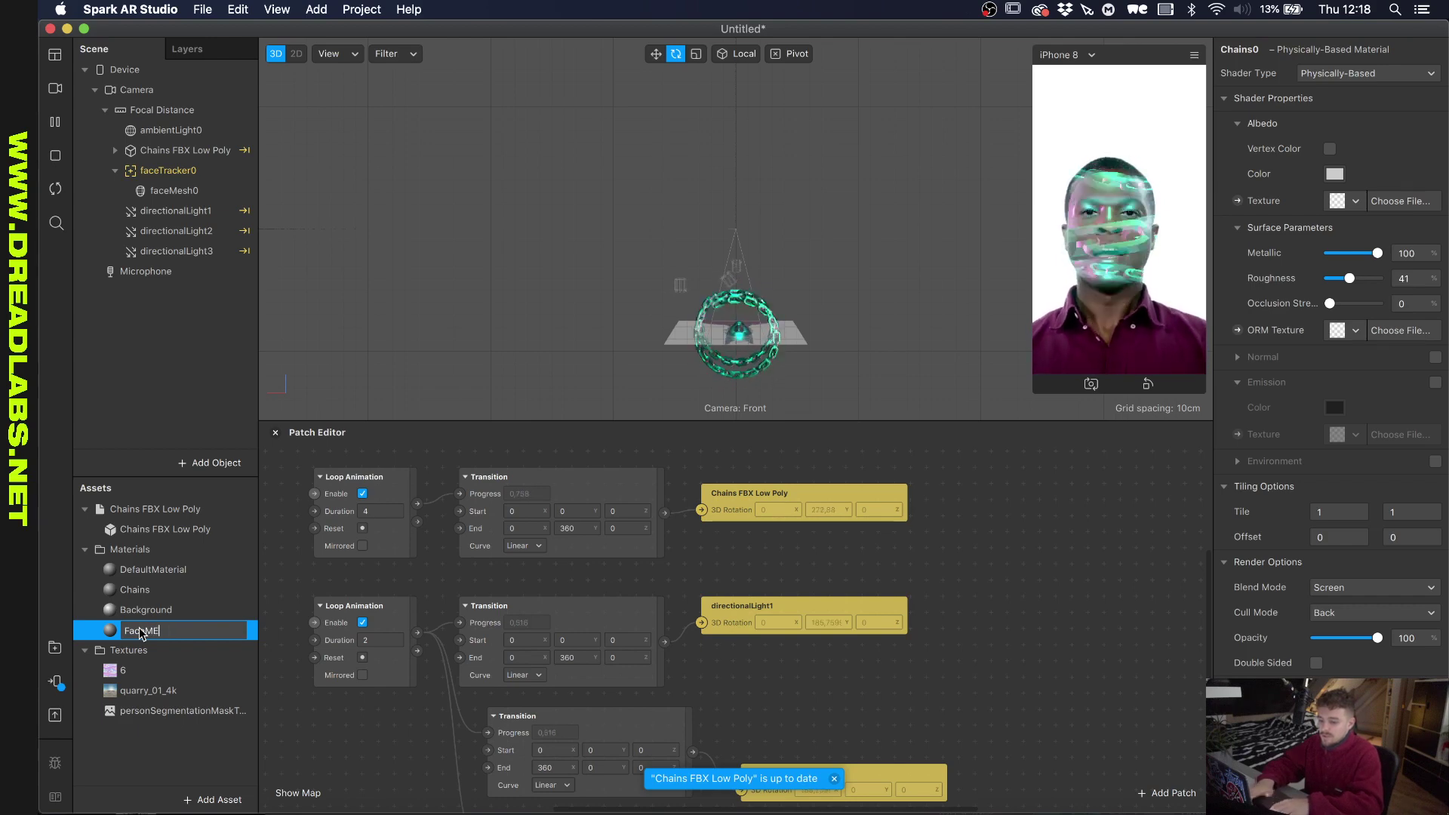
{"action": "type", "text": "FaceMesh"}
{"action": "key", "text": "Return"}
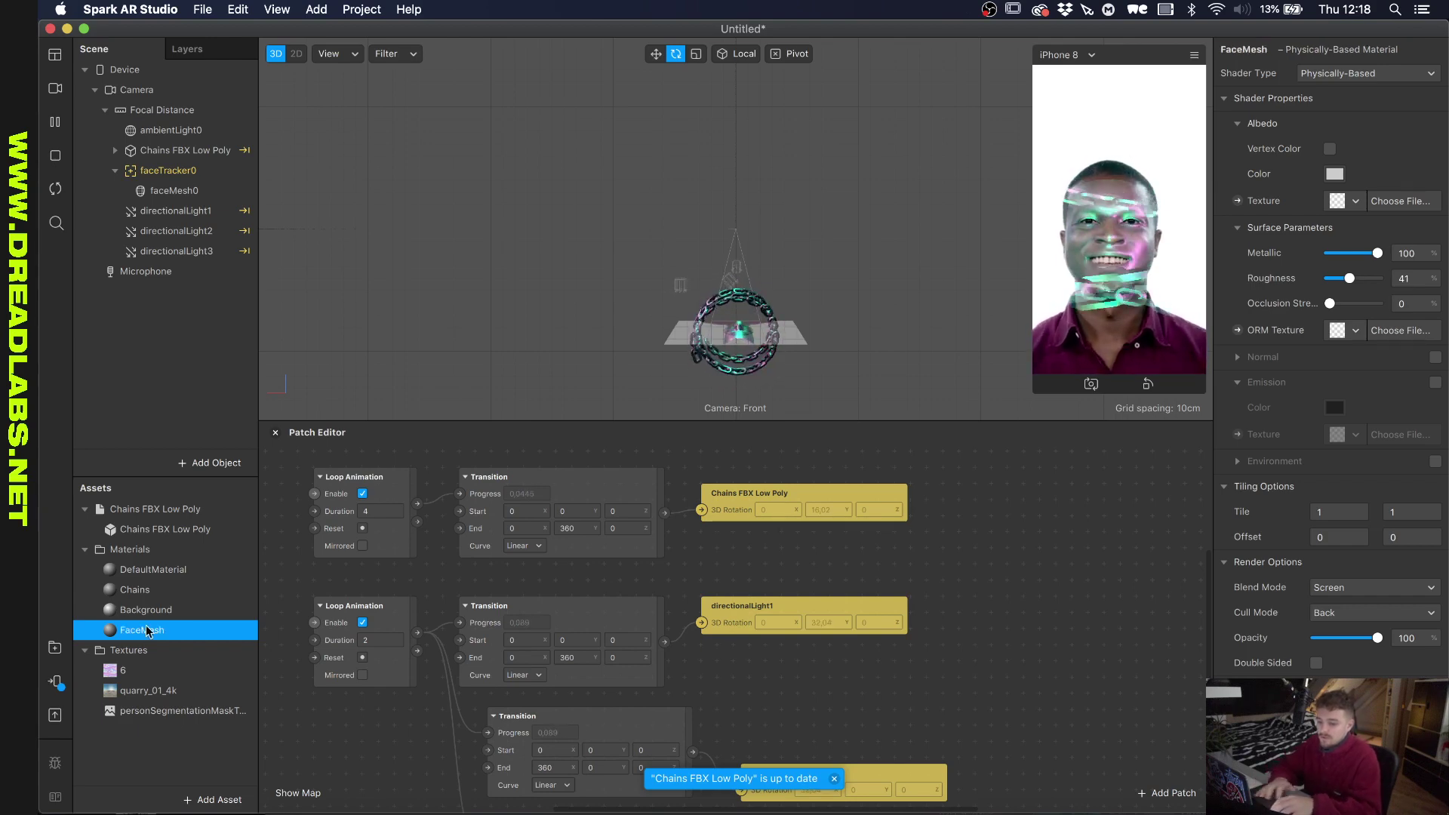
Assign the FaceMesh material to faceMesh0 and show its properties.
{"action": "left_click", "coordinate": [174, 190]}
{"action": "left_click", "coordinate": [1271, 379]}
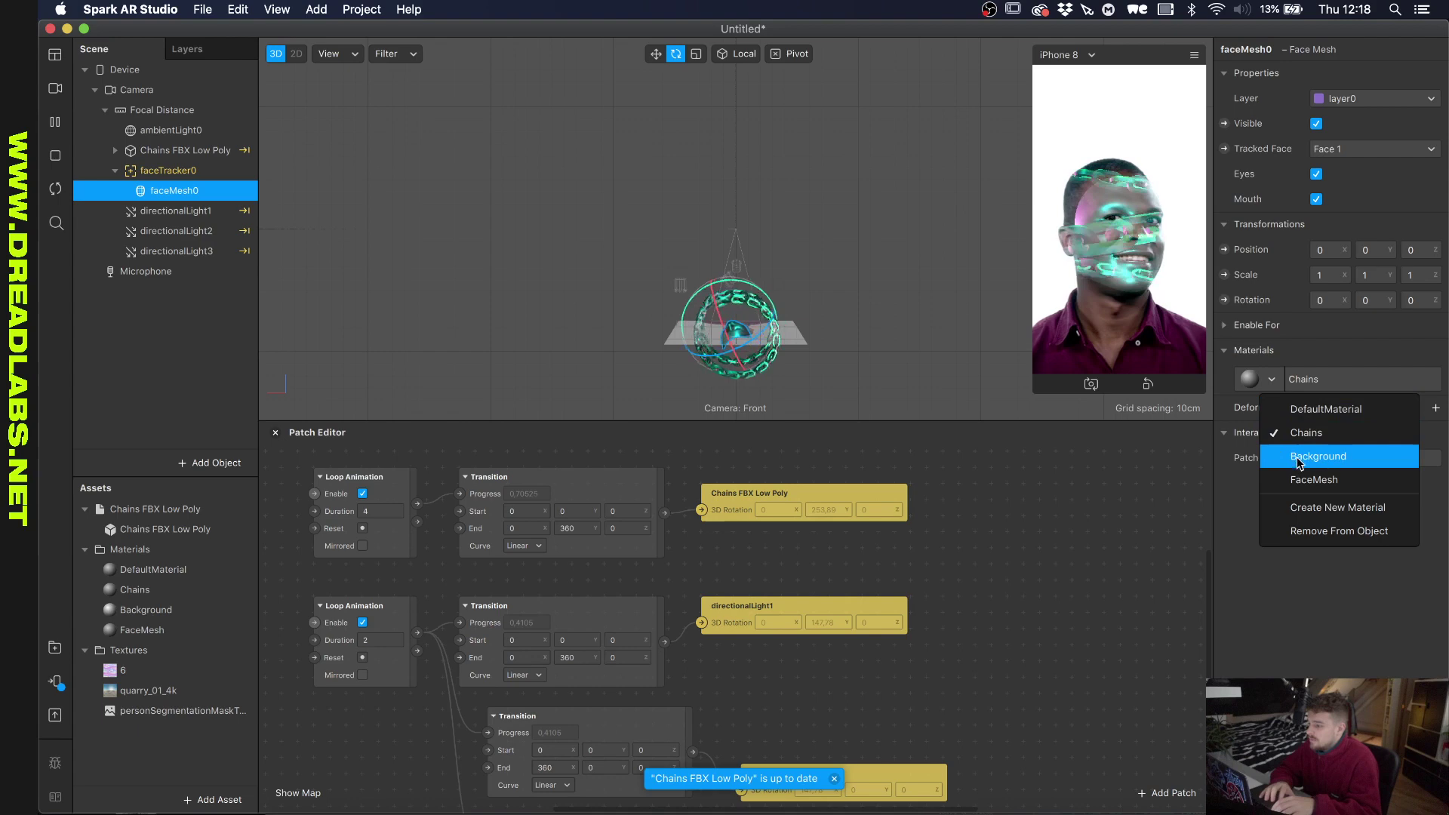
{"action": "left_click", "coordinate": [1297, 481]}
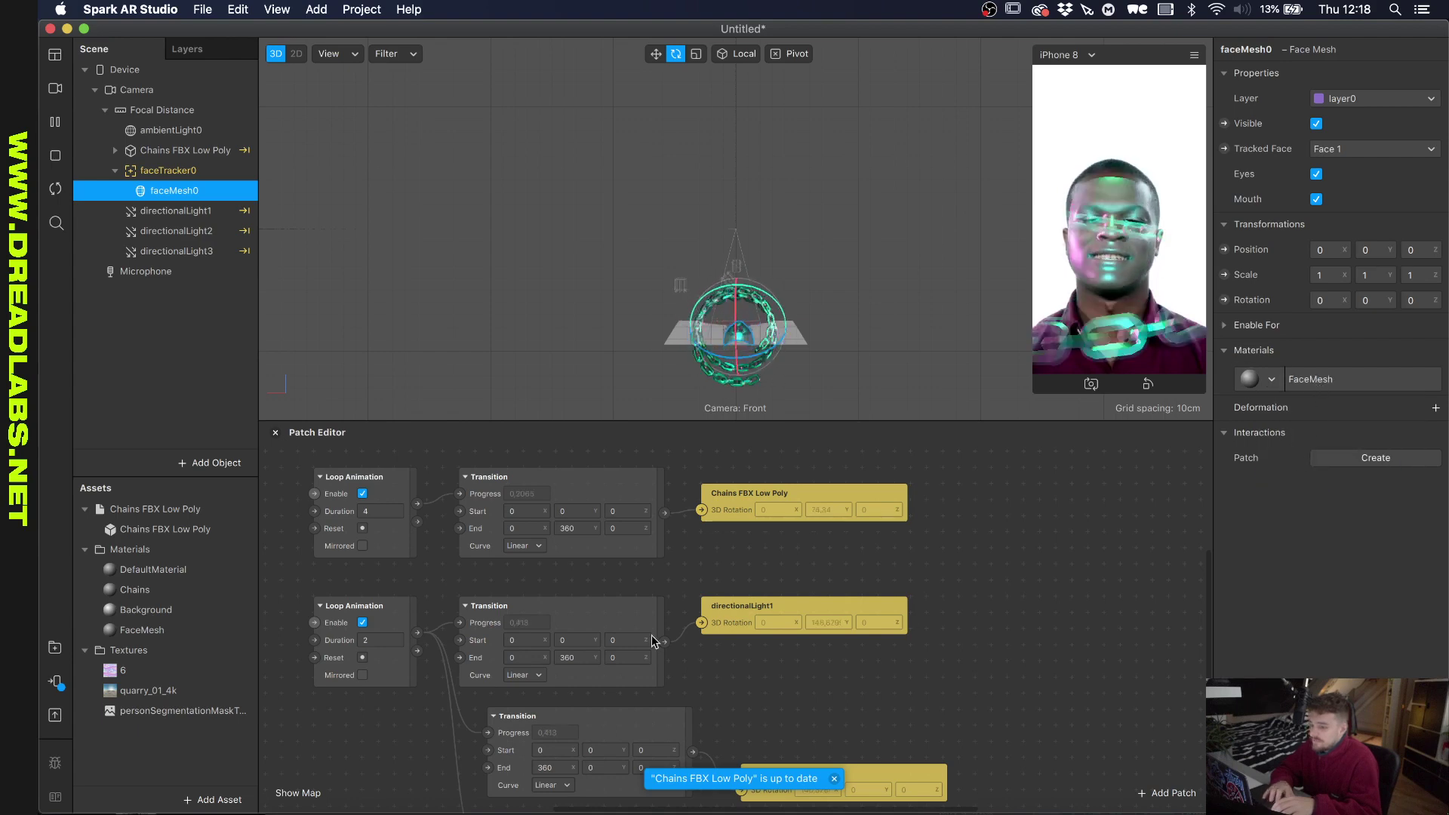
{"action": "left_click", "coordinate": [184, 631]}
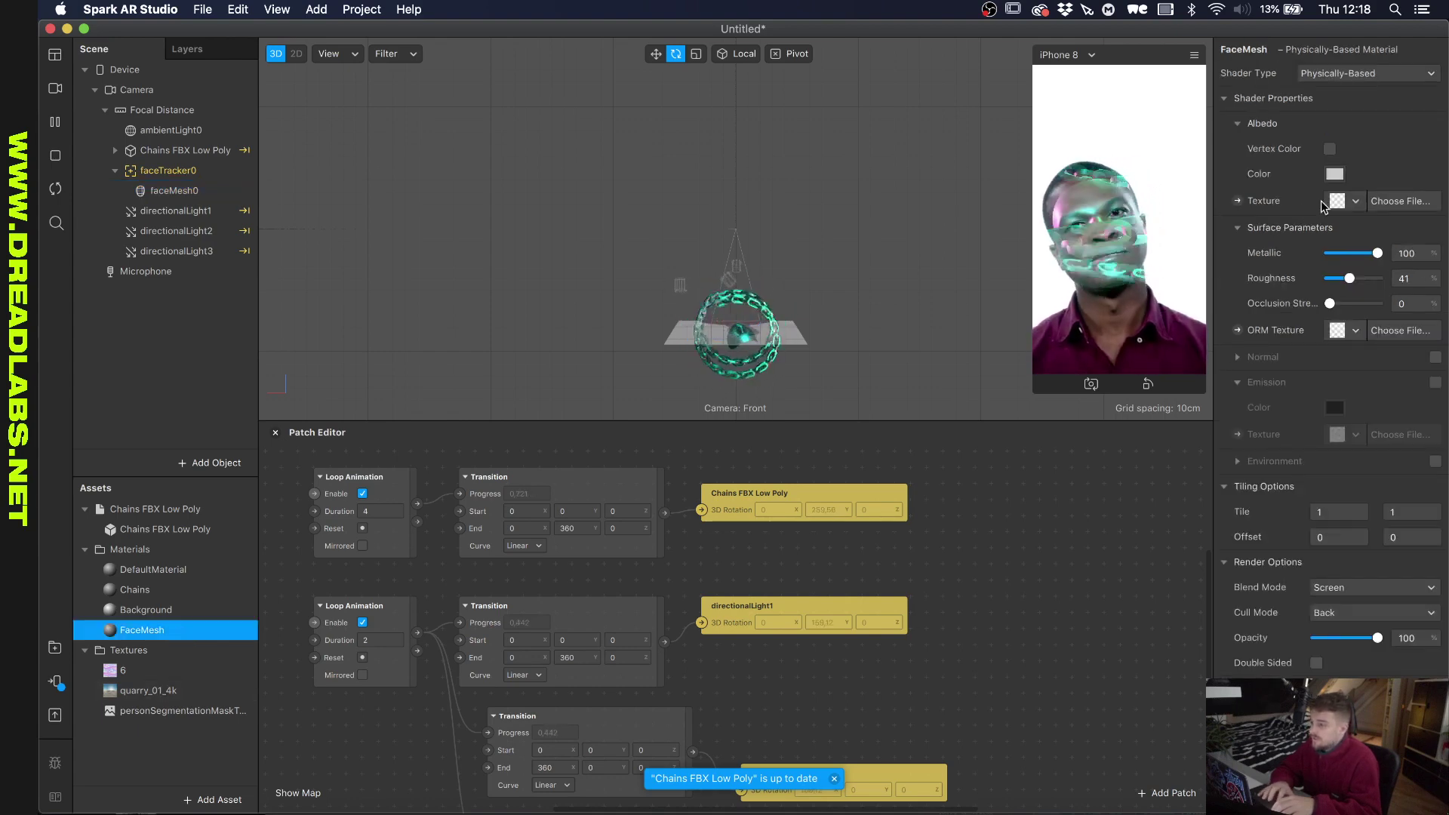
Load faceMeshMask.png as the FaceMesh material's Albedo texture.
{"action": "left_click", "coordinate": [1238, 122]}
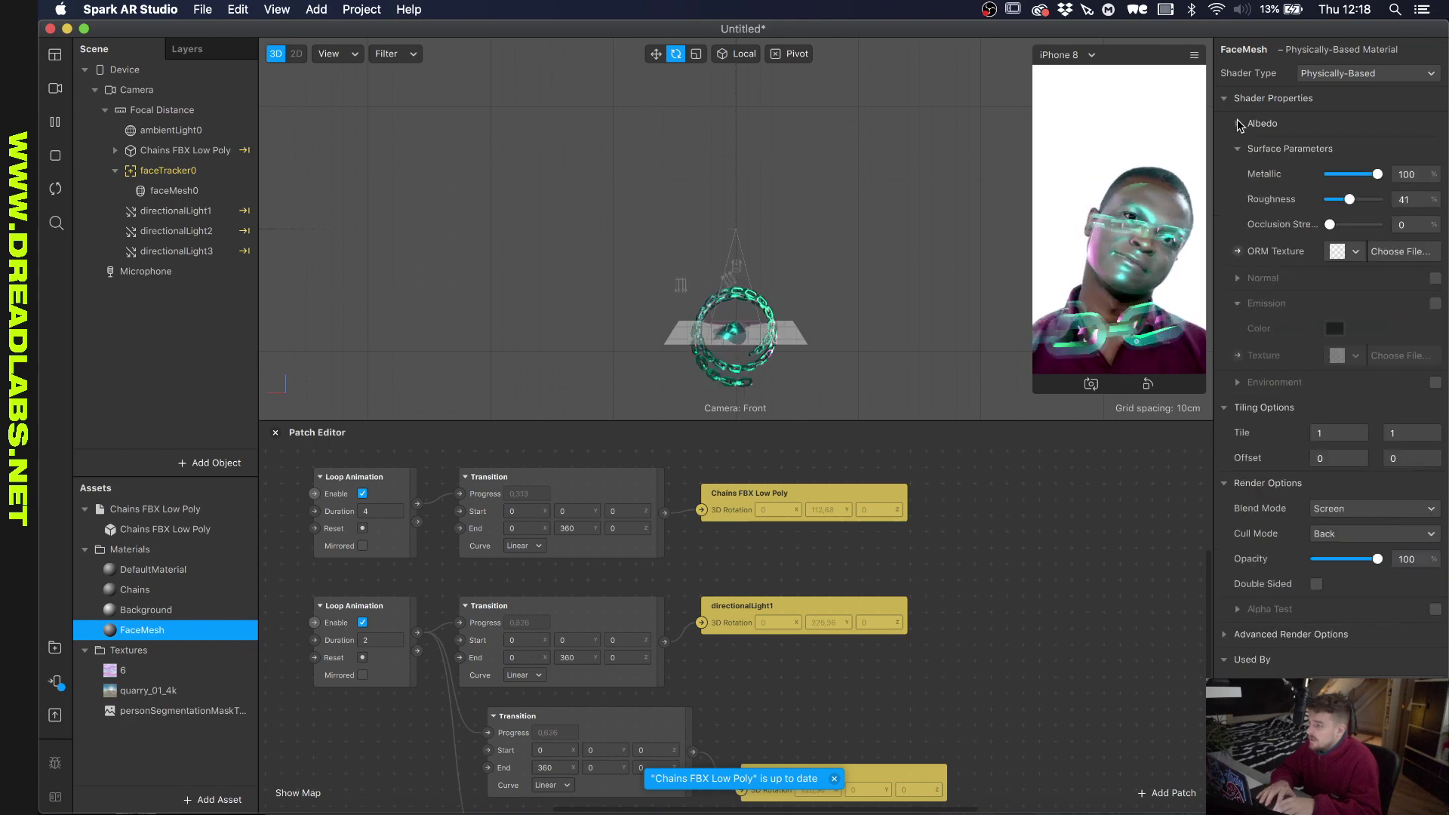
{"action": "left_click", "coordinate": [1238, 123]}
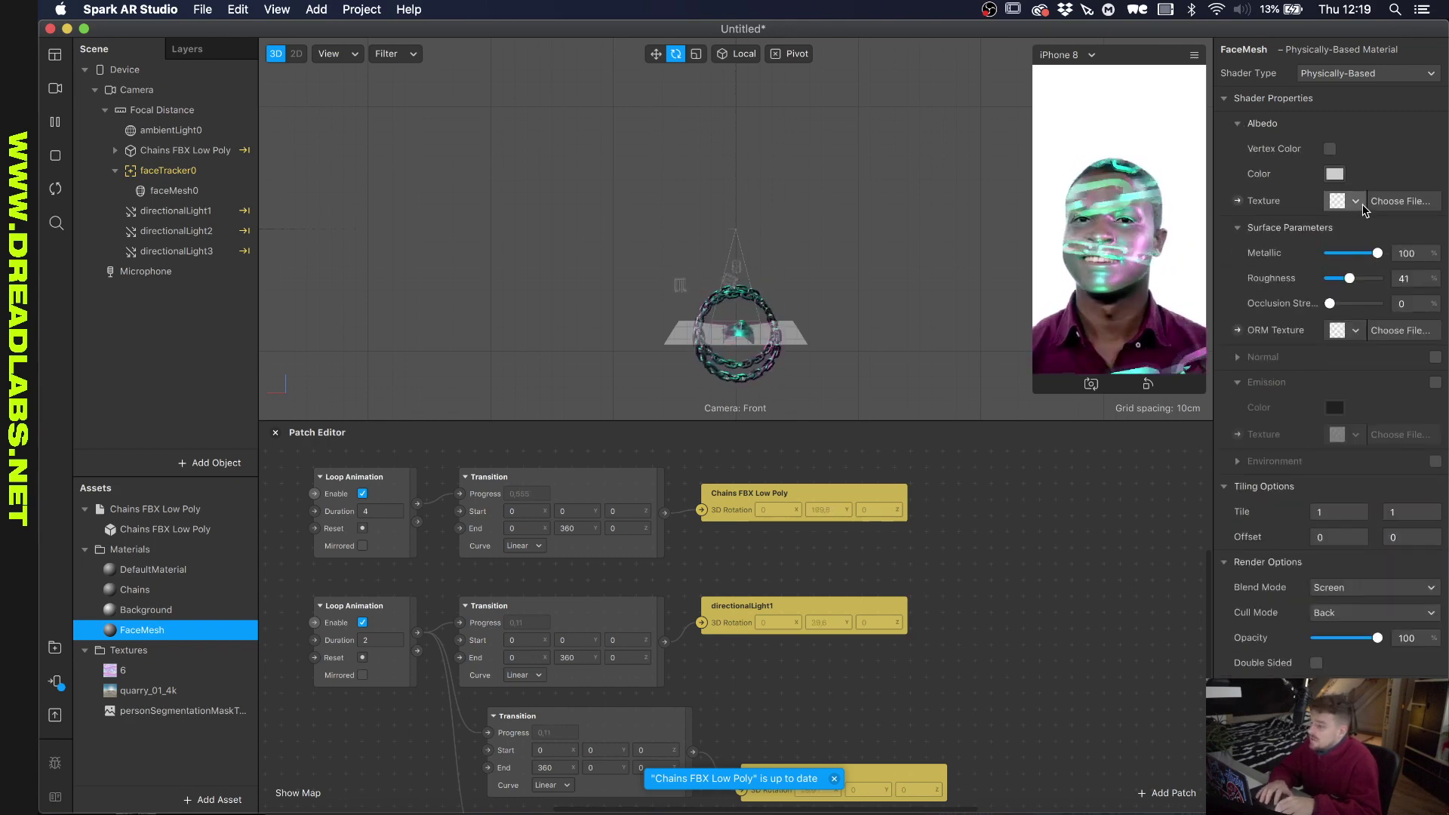
{"action": "left_click", "coordinate": [1400, 201]}
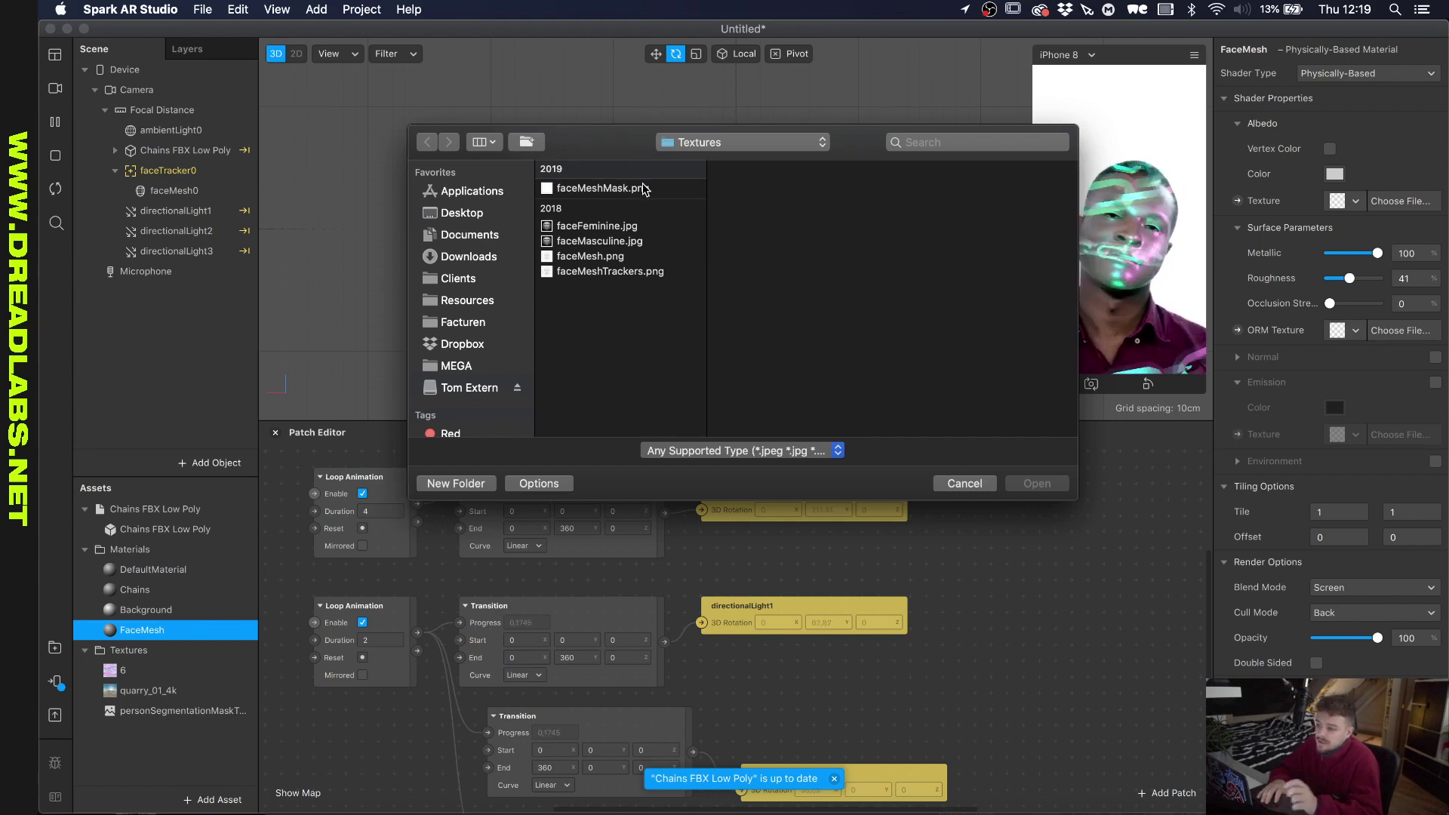
{"action": "left_click", "coordinate": [644, 188]}
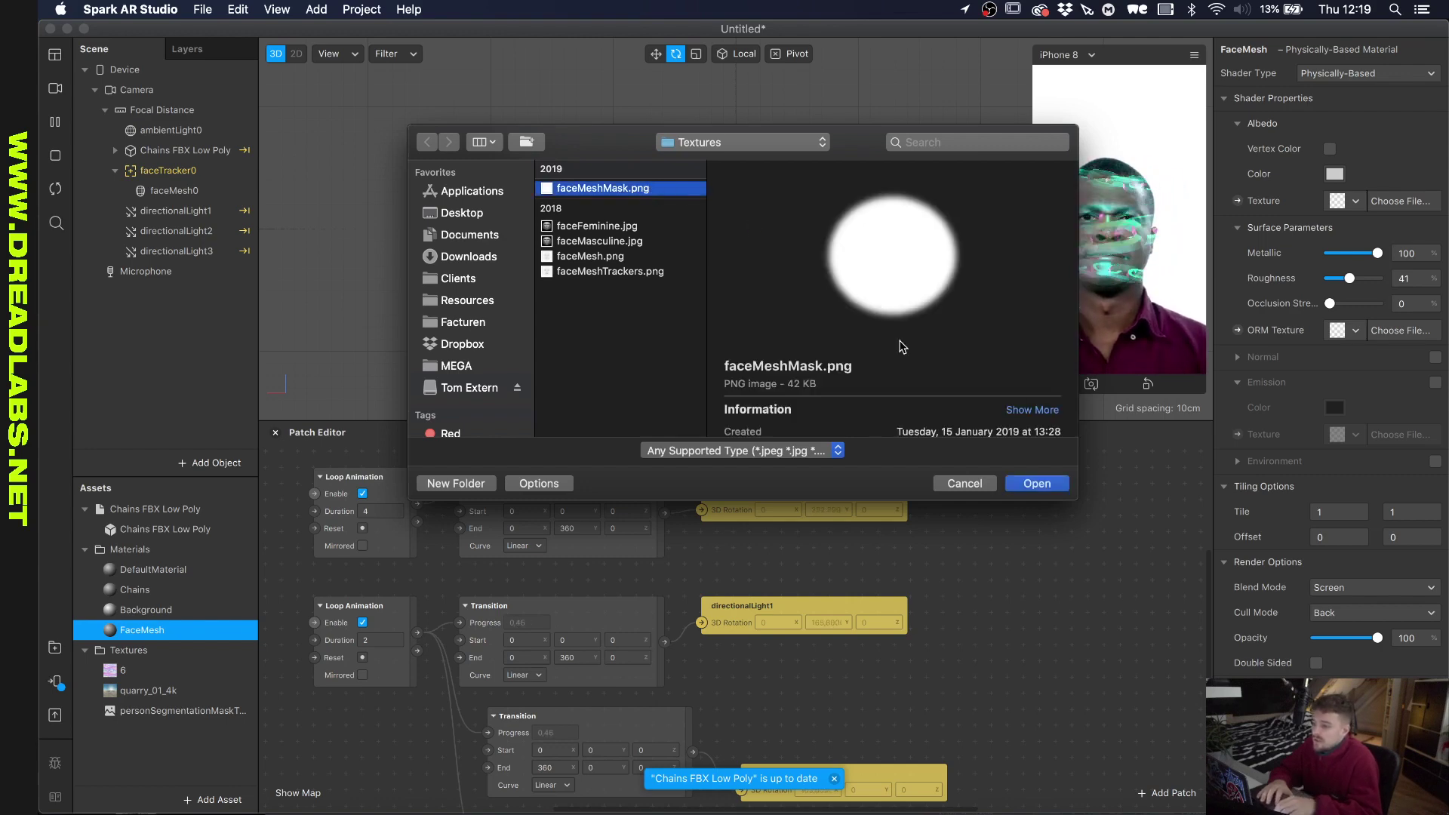
{"action": "left_click", "coordinate": [1032, 487]}
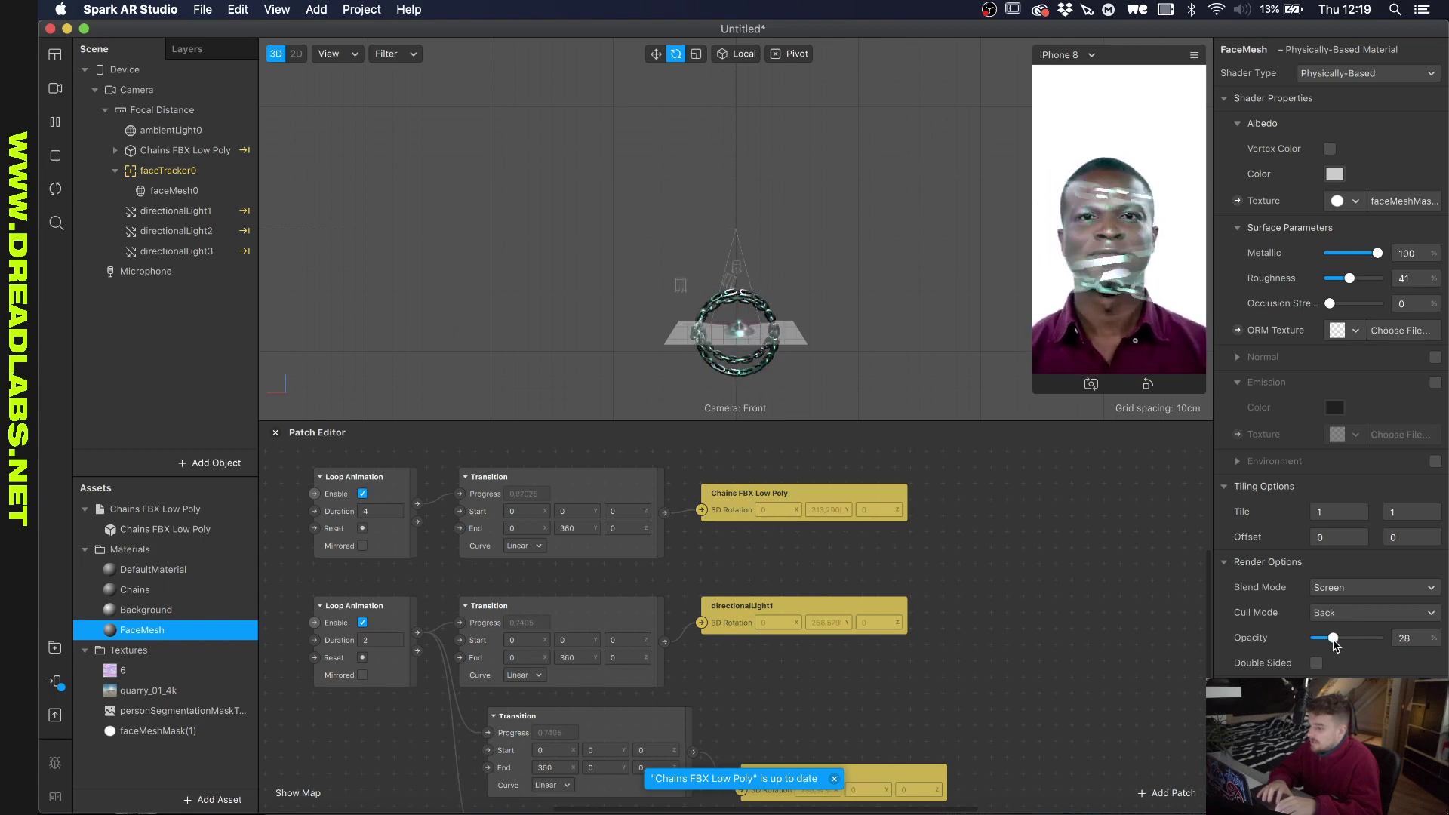
Set the FaceMesh material to 34 opacity with Add blending, then reselect faceMesh0.
{"action": "left_click_drag", "start_coordinate": [1334, 643], "coordinate": [1338, 638]}
{"action": "left_click", "coordinate": [1347, 587]}
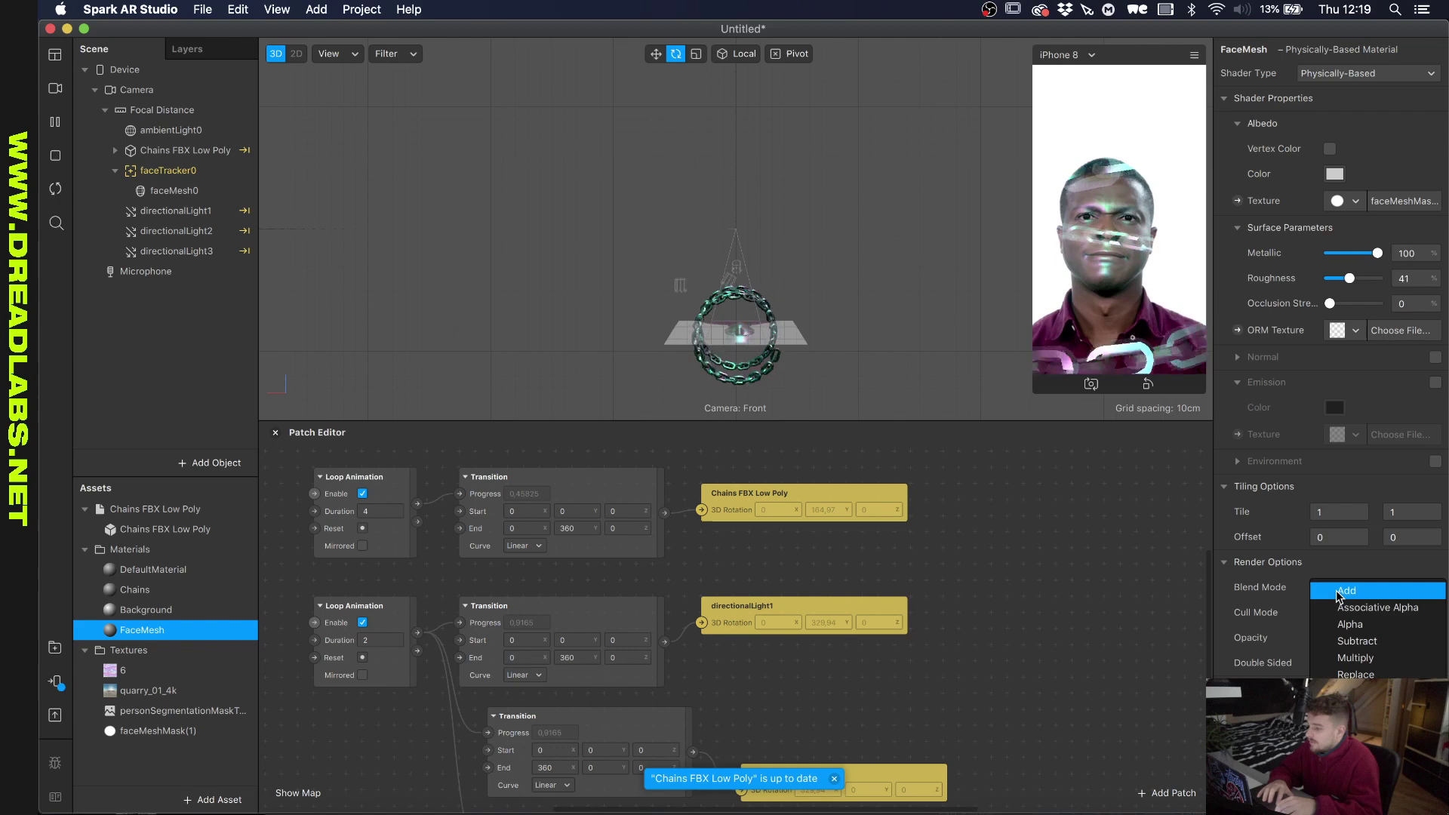
{"action": "left_click", "coordinate": [1345, 589]}
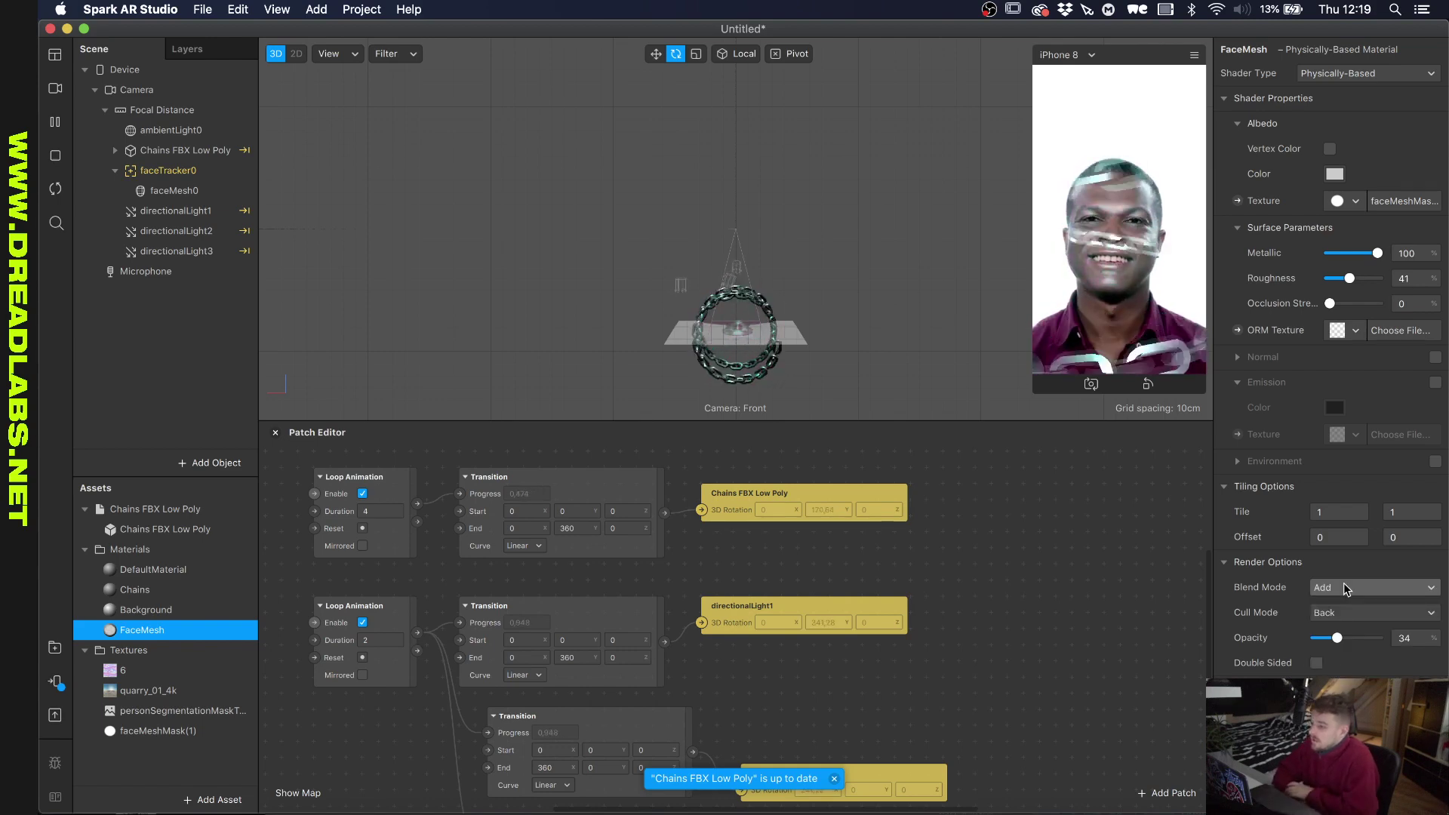
{"action": "left_click", "coordinate": [186, 194]}
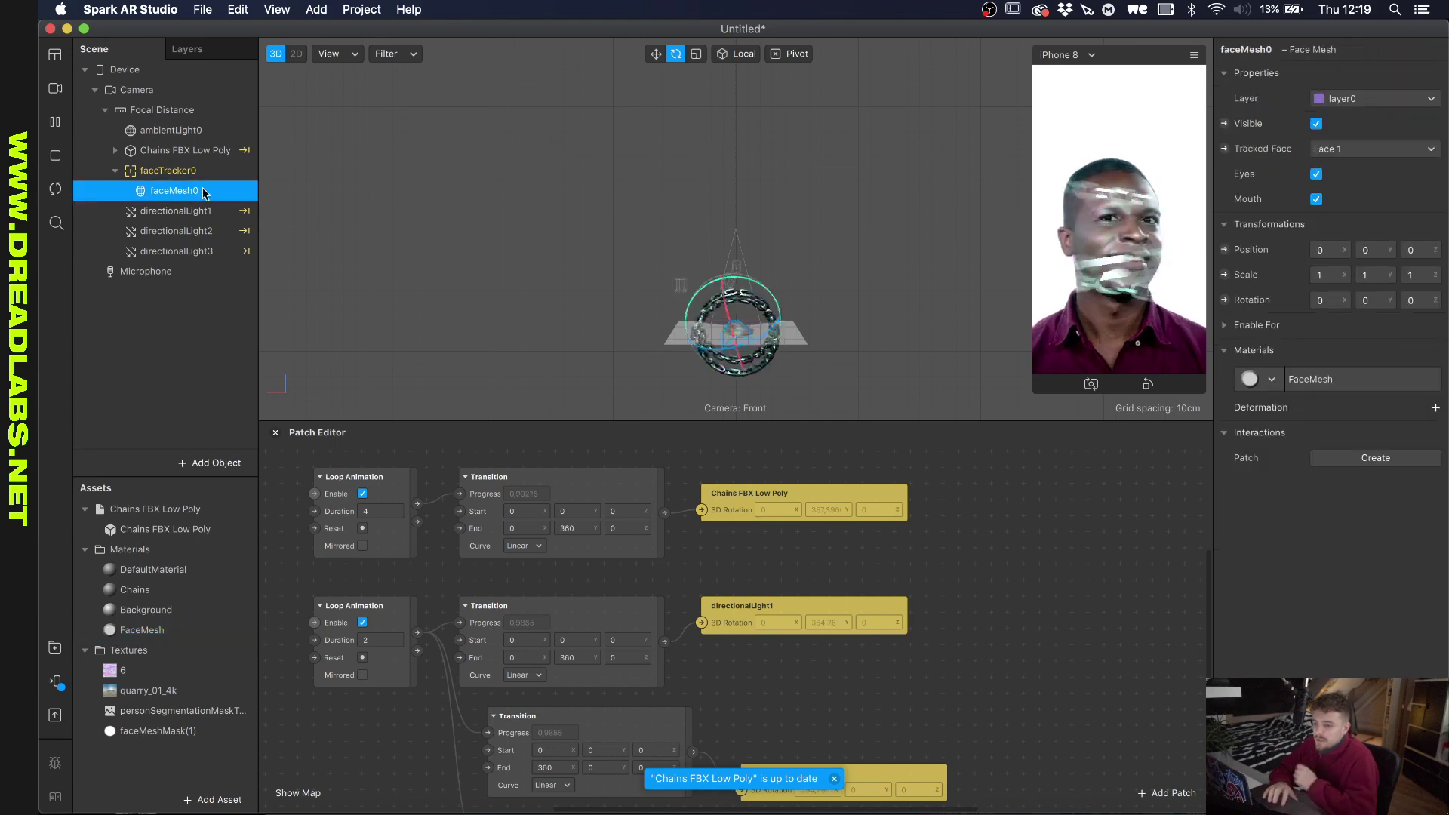
{"action": "key", "text": "super+d"}
{"action": "key", "text": "super+z"}
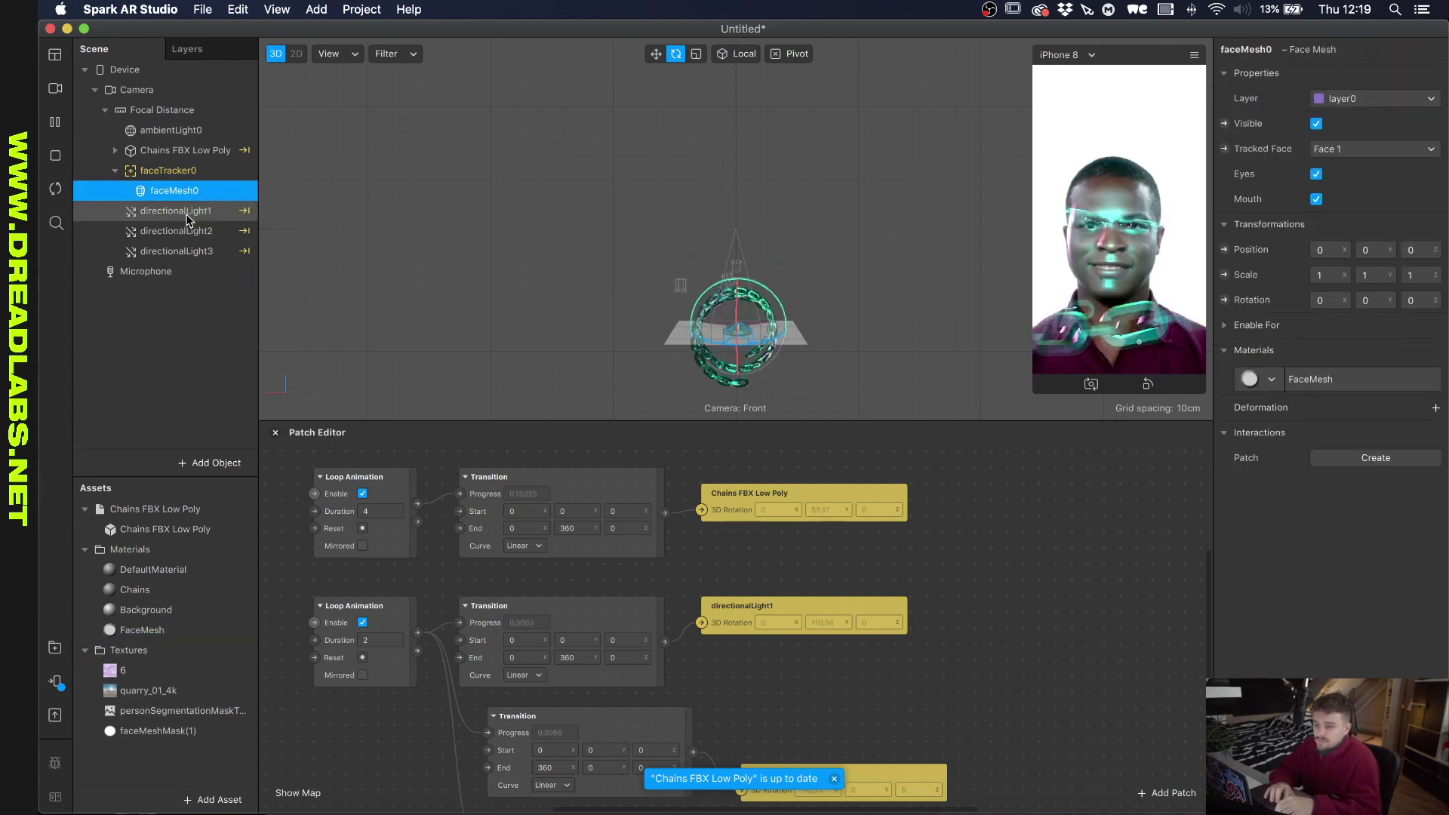
{"action": "left_click", "coordinate": [210, 463]}
Insert a second face mesh into faceTracker0 and give it a new material.
{"action": "left_click", "coordinate": [99, 386]}
{"action": "left_click", "coordinate": [504, 436]}
{"action": "left_click_drag", "start_coordinate": [173, 272], "coordinate": [173, 173]}
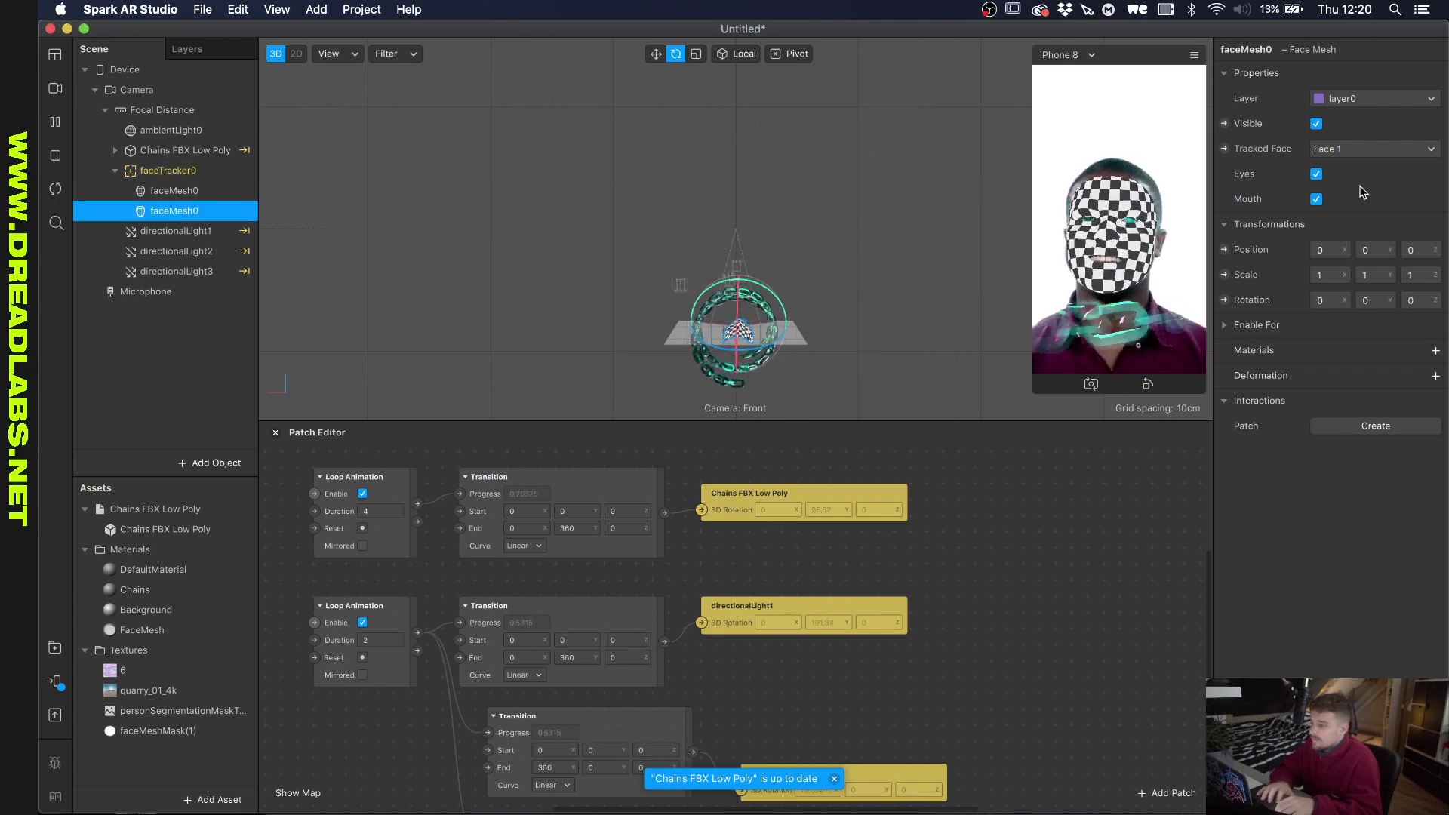
{"action": "left_click", "coordinate": [1436, 351]}
{"action": "left_click", "coordinate": [1357, 477]}
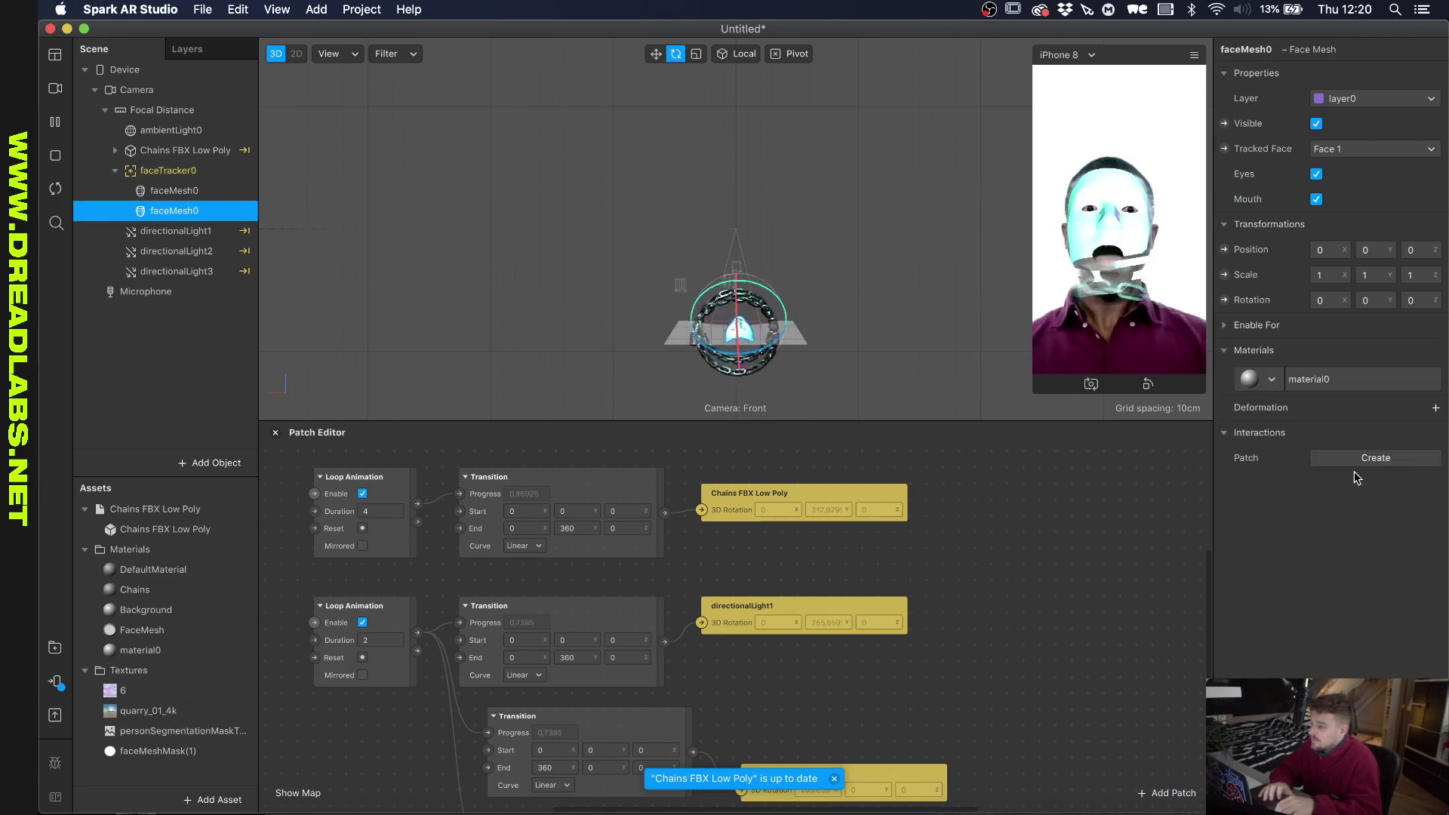
{"action": "left_click", "coordinate": [1311, 388]}
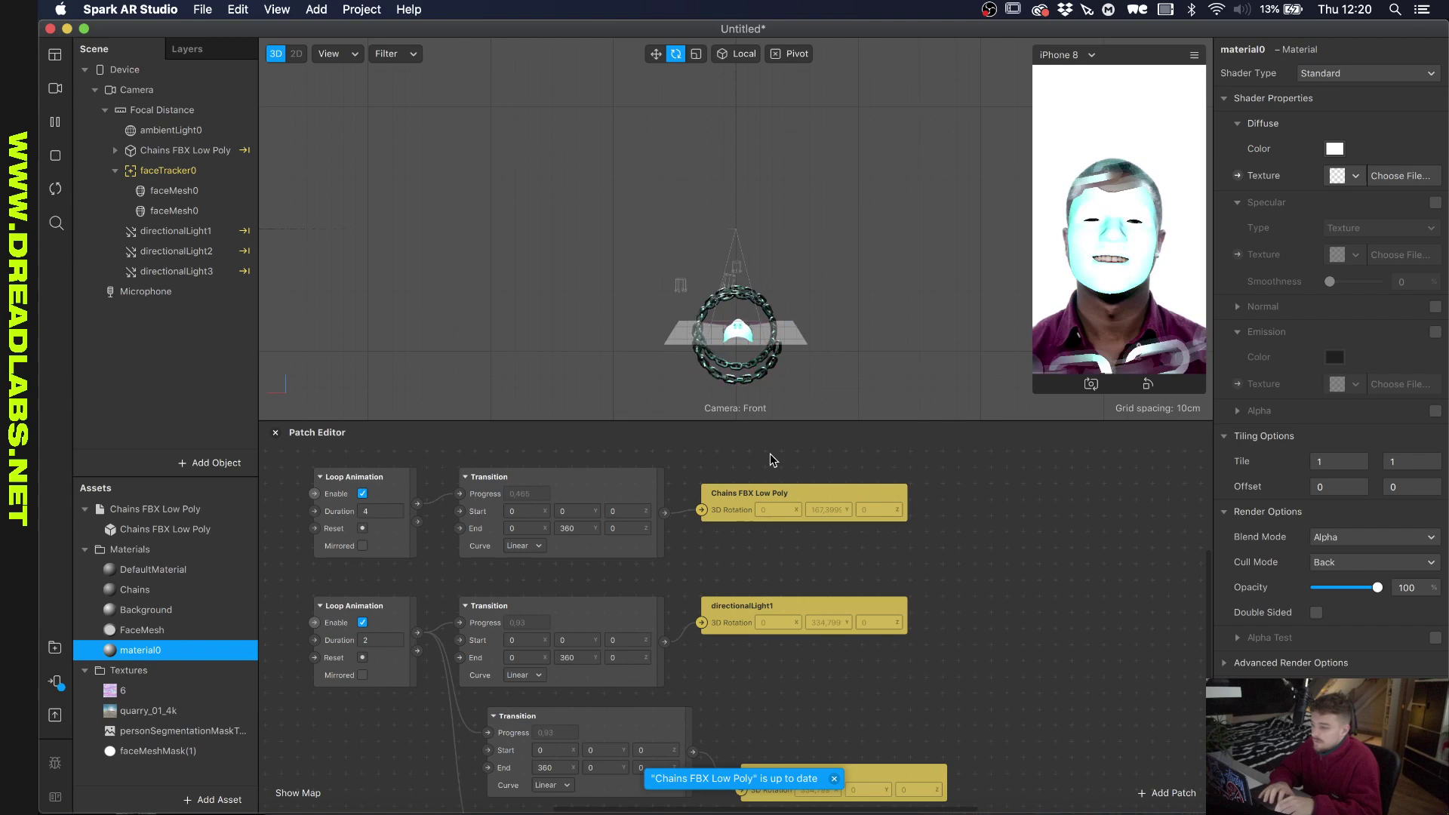
Rename the material 'Retouching', use the Retouching shader with Skin Smoothing 75, and reorder the meshes.
{"action": "double_click", "coordinate": [136, 650]}
{"action": "type", "text": "Retouching"}
{"action": "key", "text": "Return"}
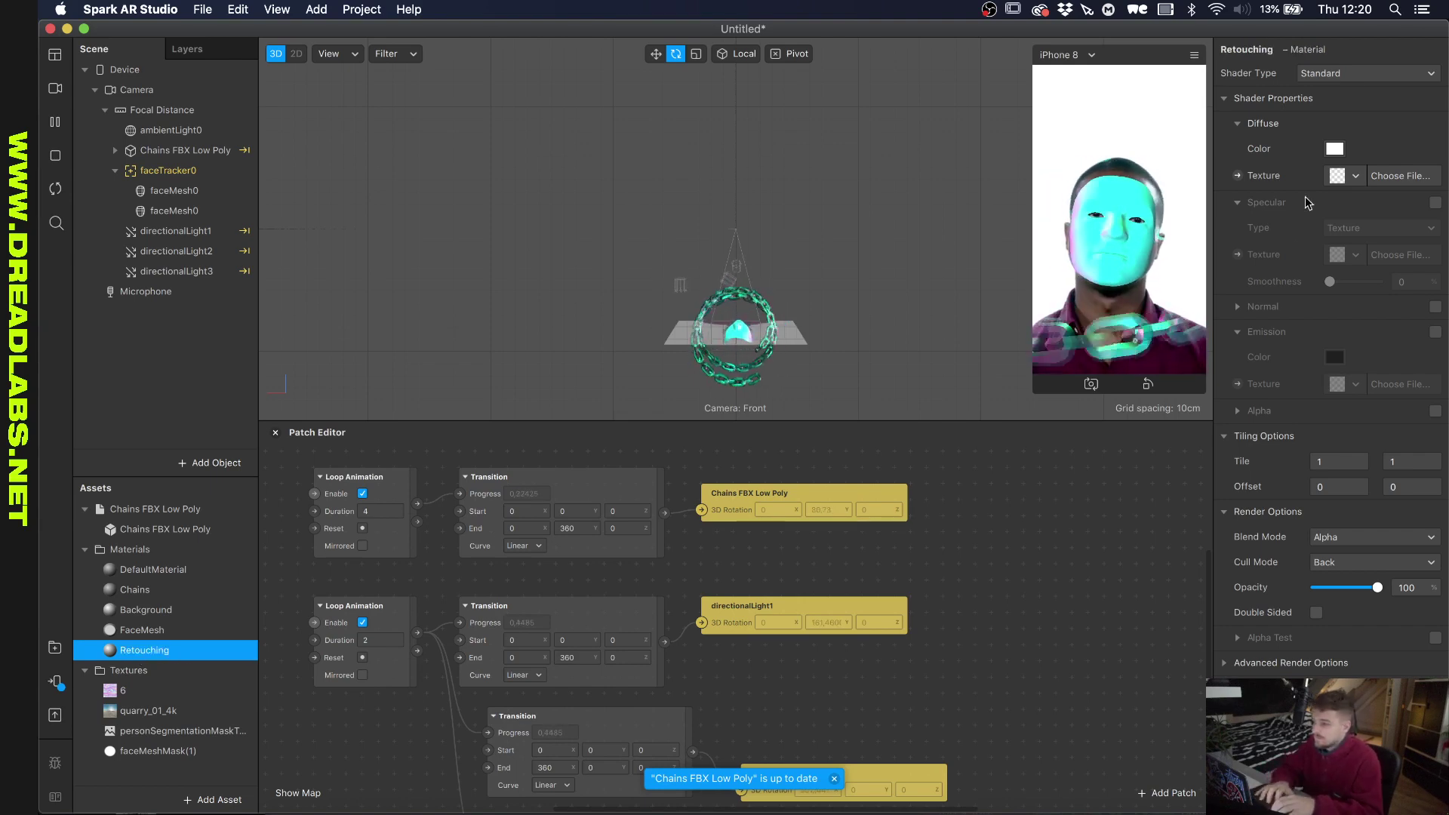
{"action": "left_click", "coordinate": [1363, 77]}
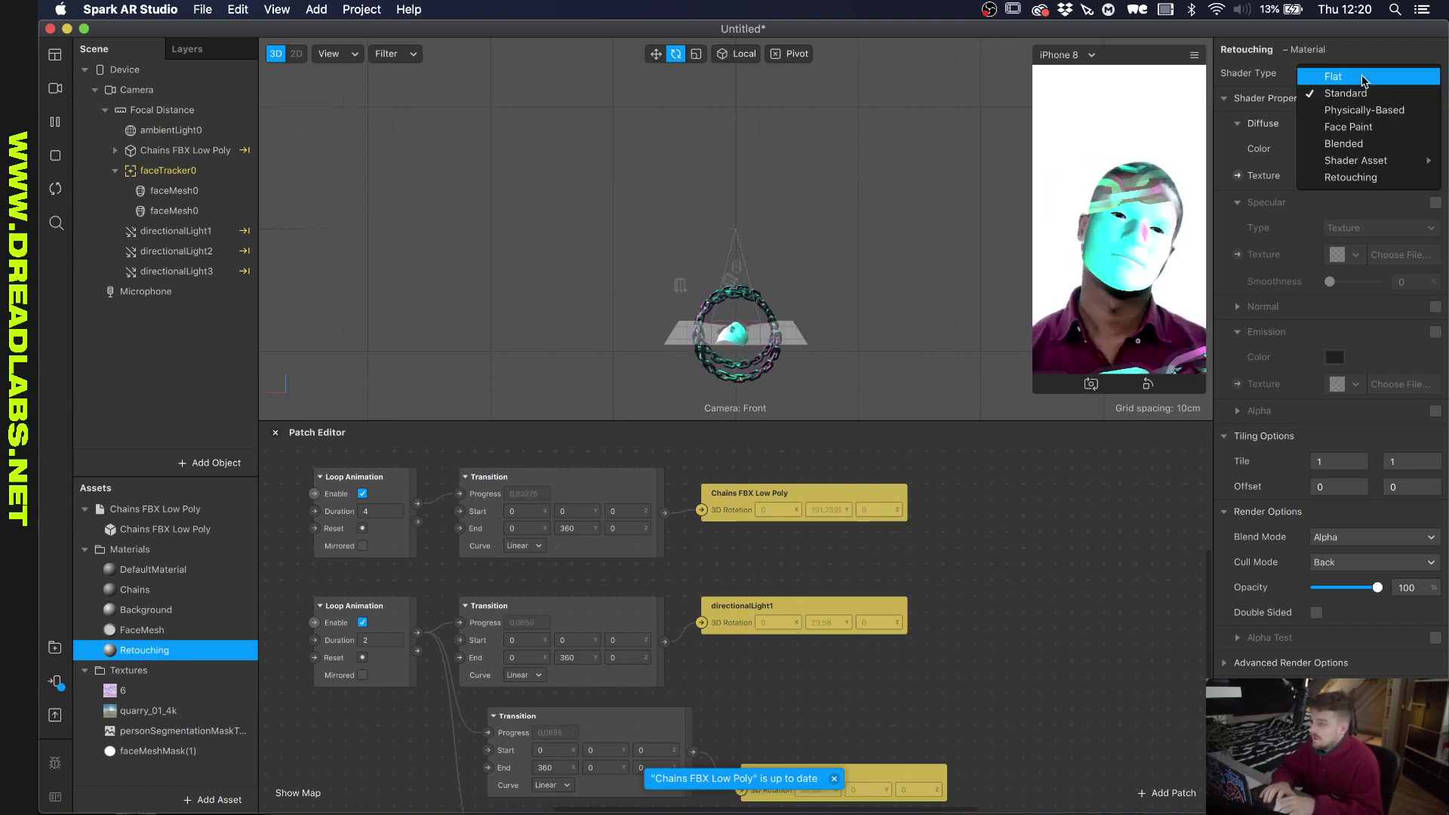
{"action": "left_click", "coordinate": [1351, 177]}
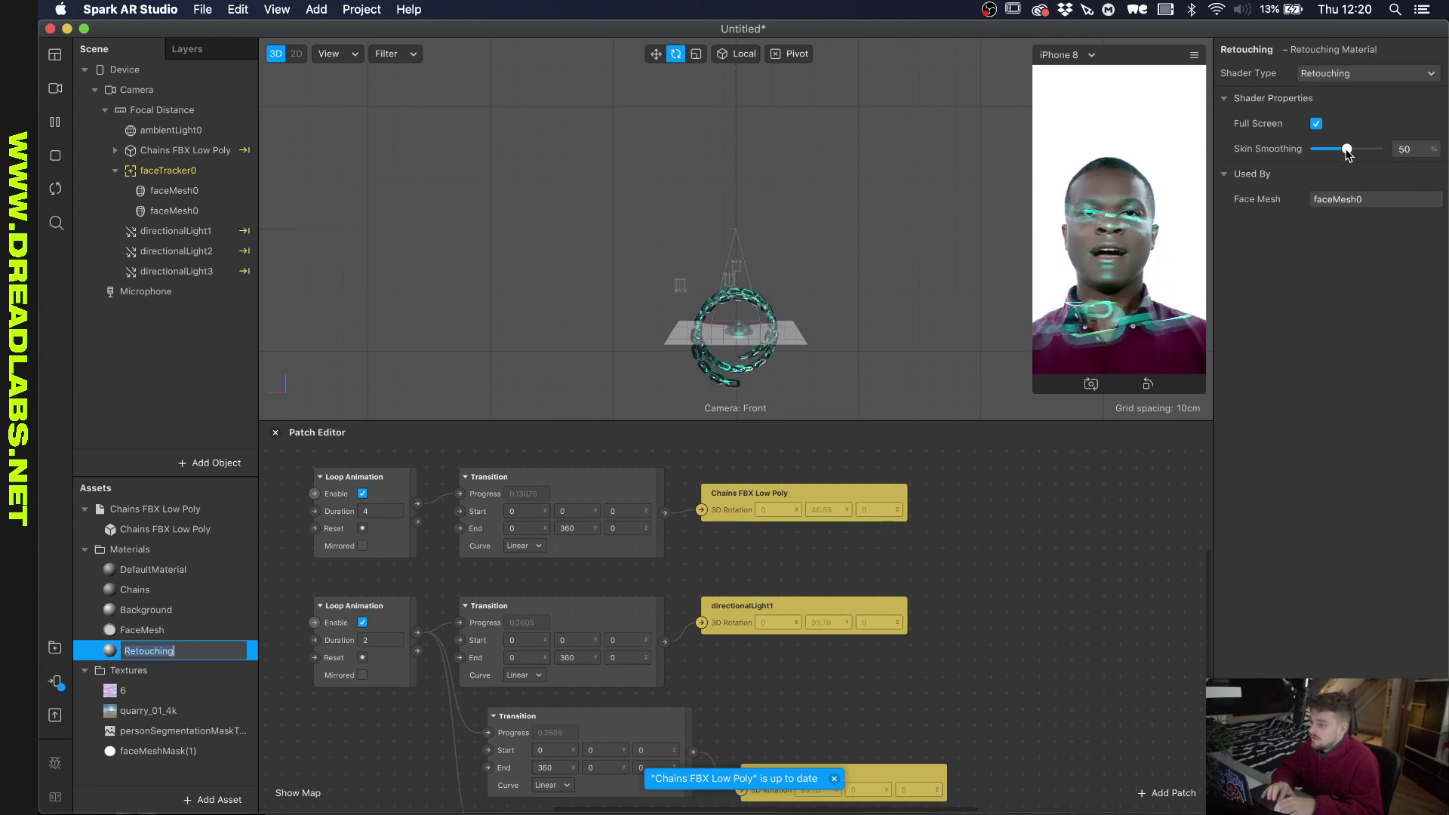
{"action": "left_click_drag", "start_coordinate": [1353, 153], "coordinate": [1363, 149]}
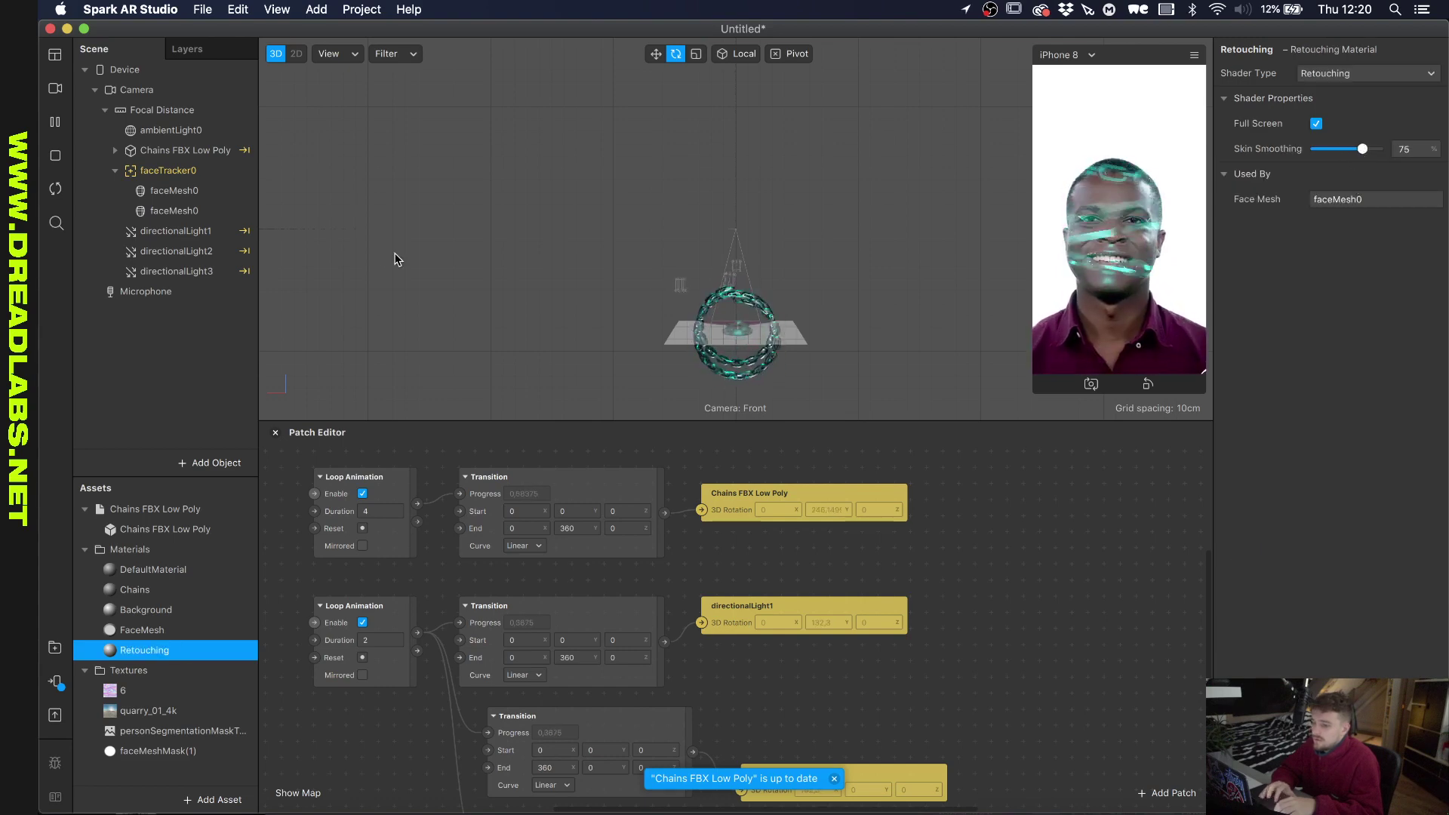
{"action": "left_click", "coordinate": [174, 212]}
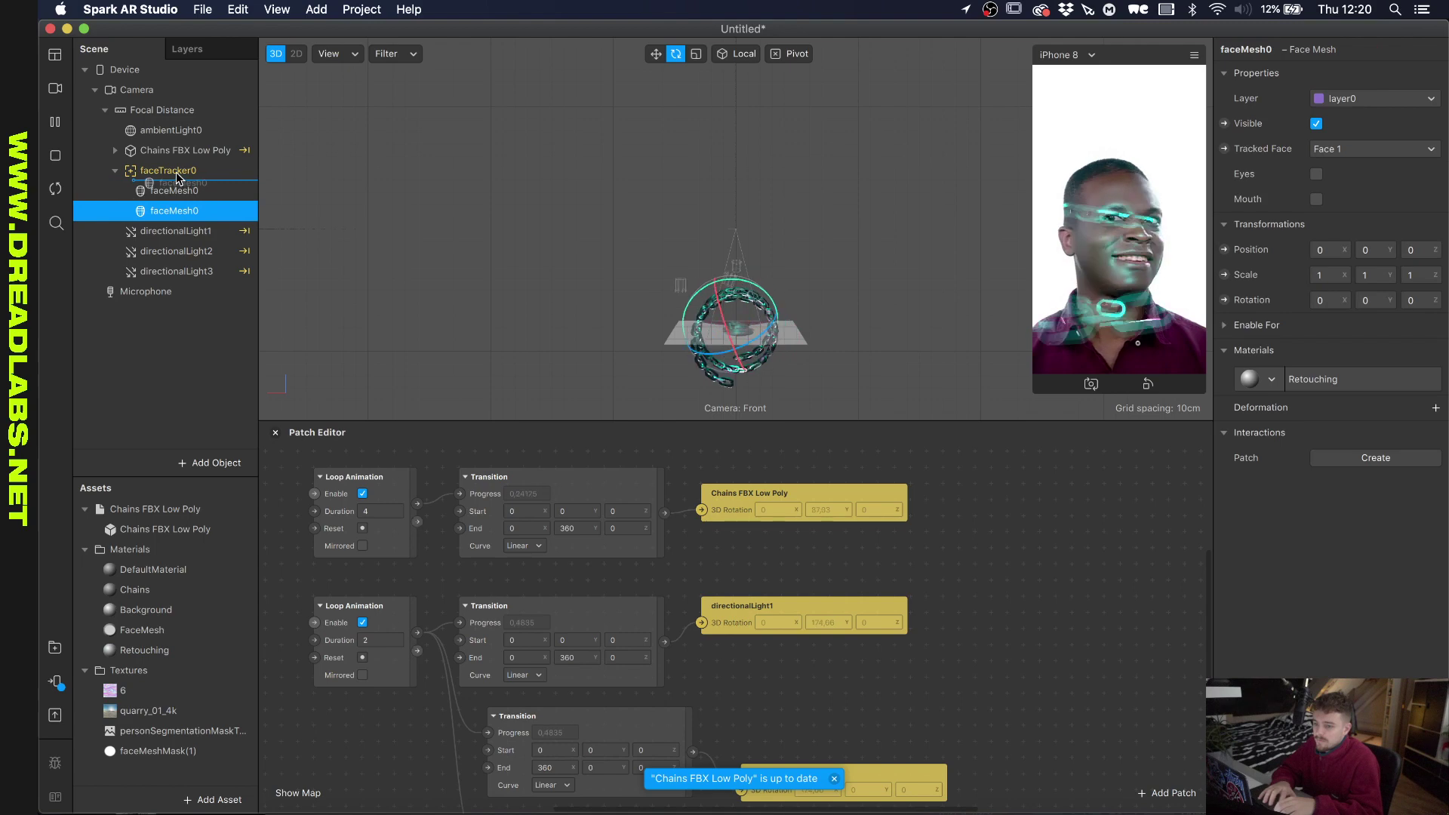
{"action": "left_click", "coordinate": [175, 190]}
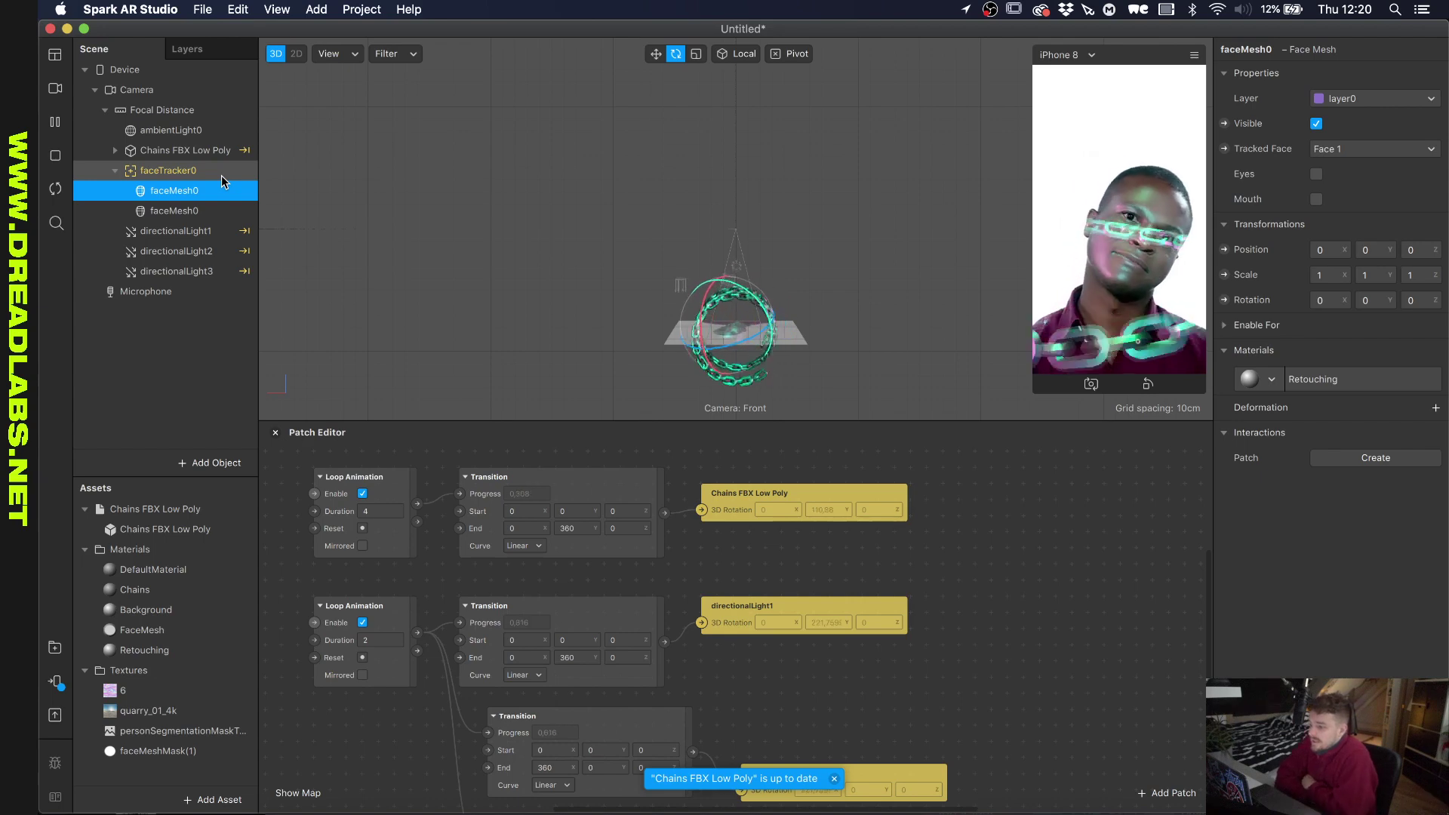
Switch the preview to the FaceTime HD Camera (Built-in) live feed.
{"action": "left_click", "coordinate": [55, 88]}
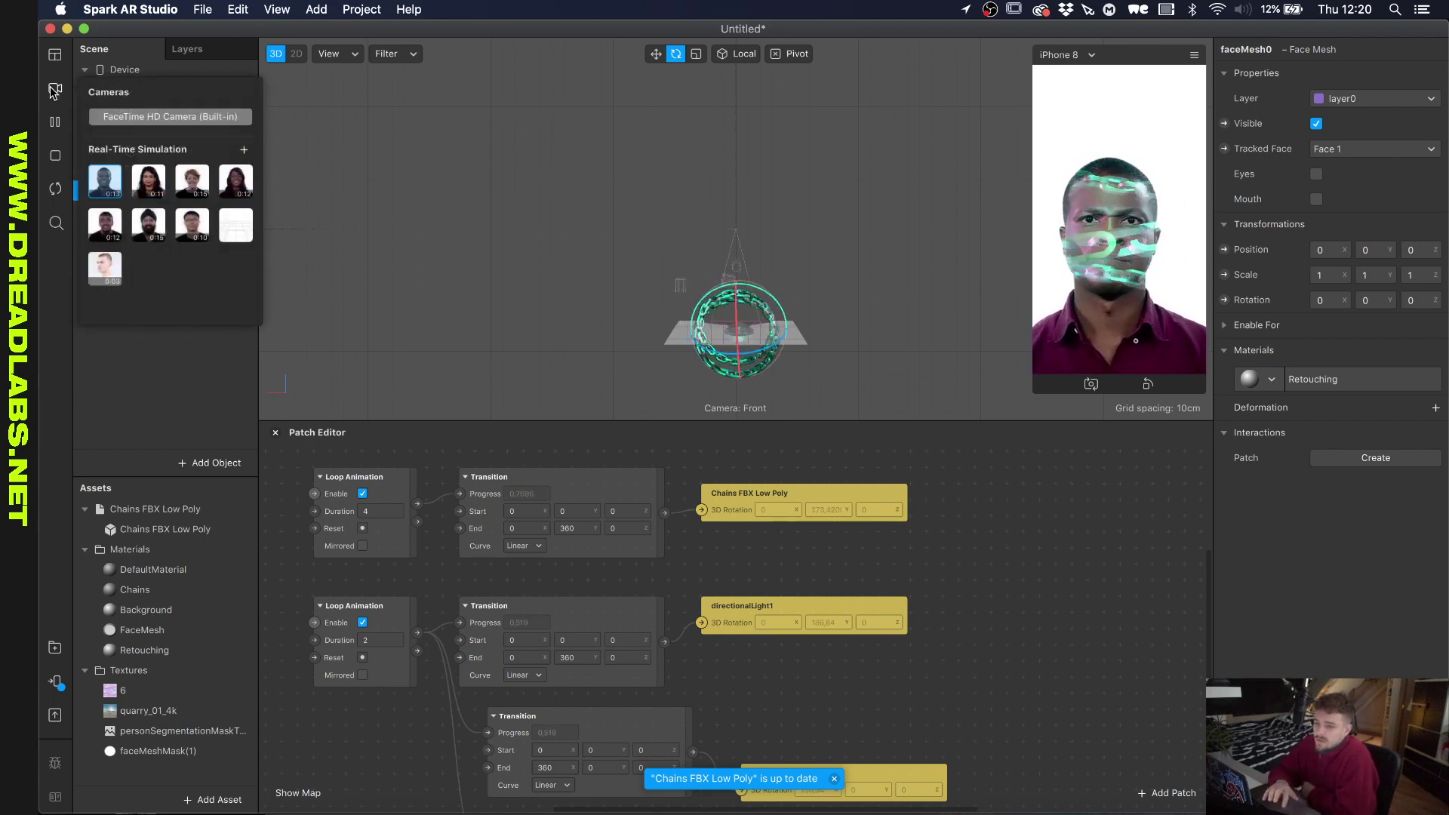
{"action": "left_click", "coordinate": [110, 118]}
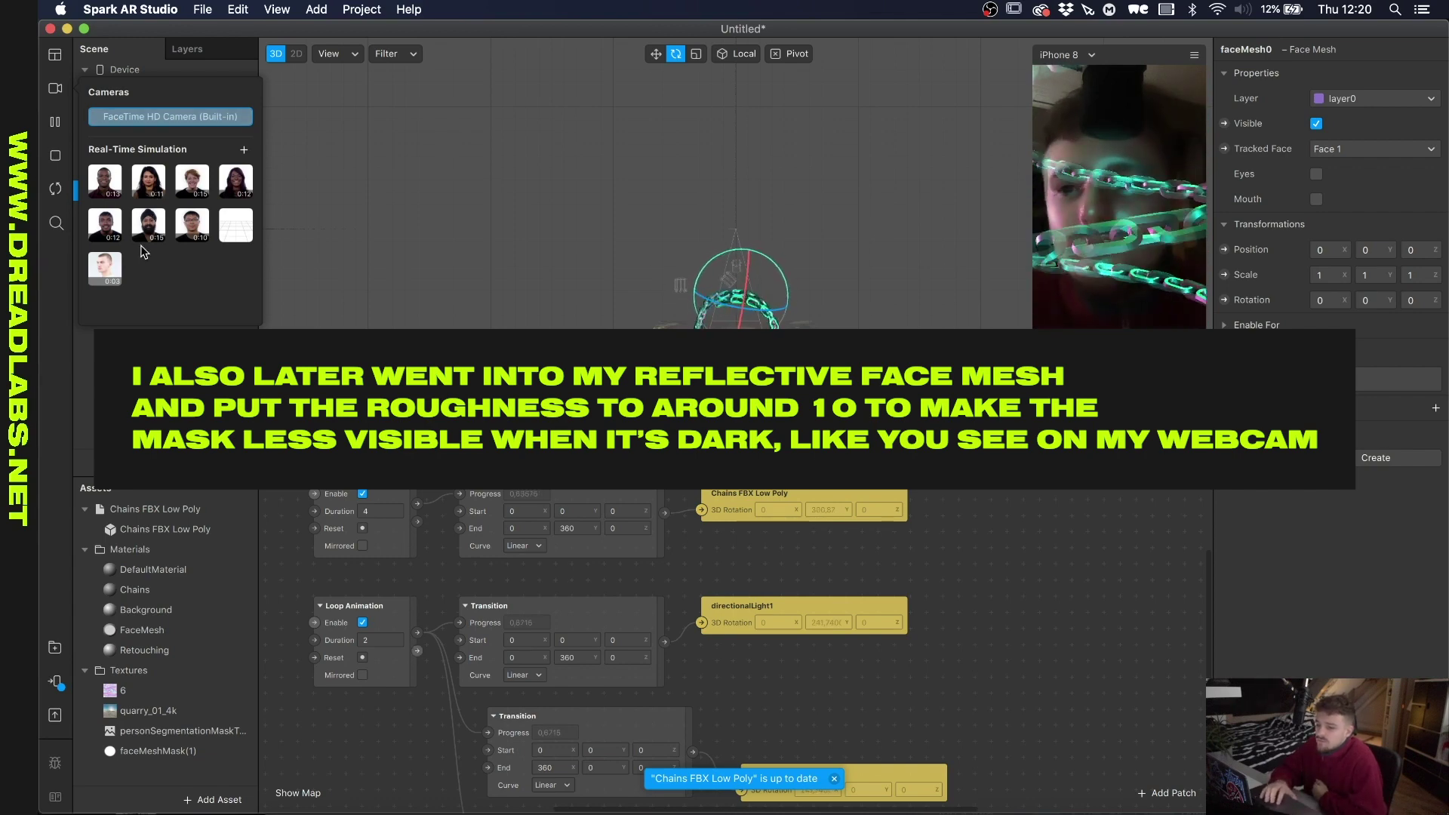
Select directionalLight1 and open its magenta Color picker (hue 307°, saturation 81%, brightness 100%).
{"action": "left_click", "coordinate": [158, 212]}
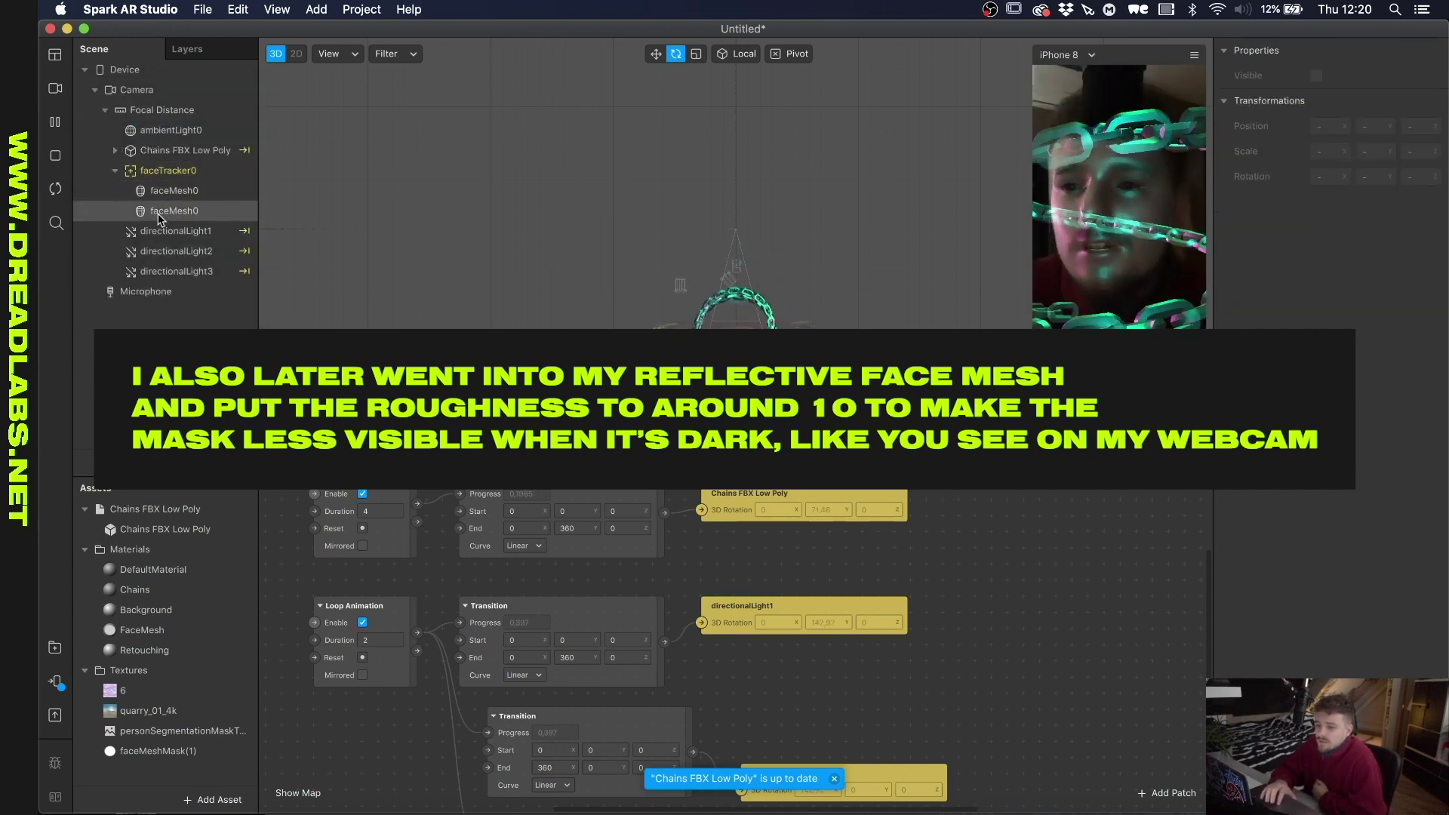
{"action": "left_click", "coordinate": [160, 234]}
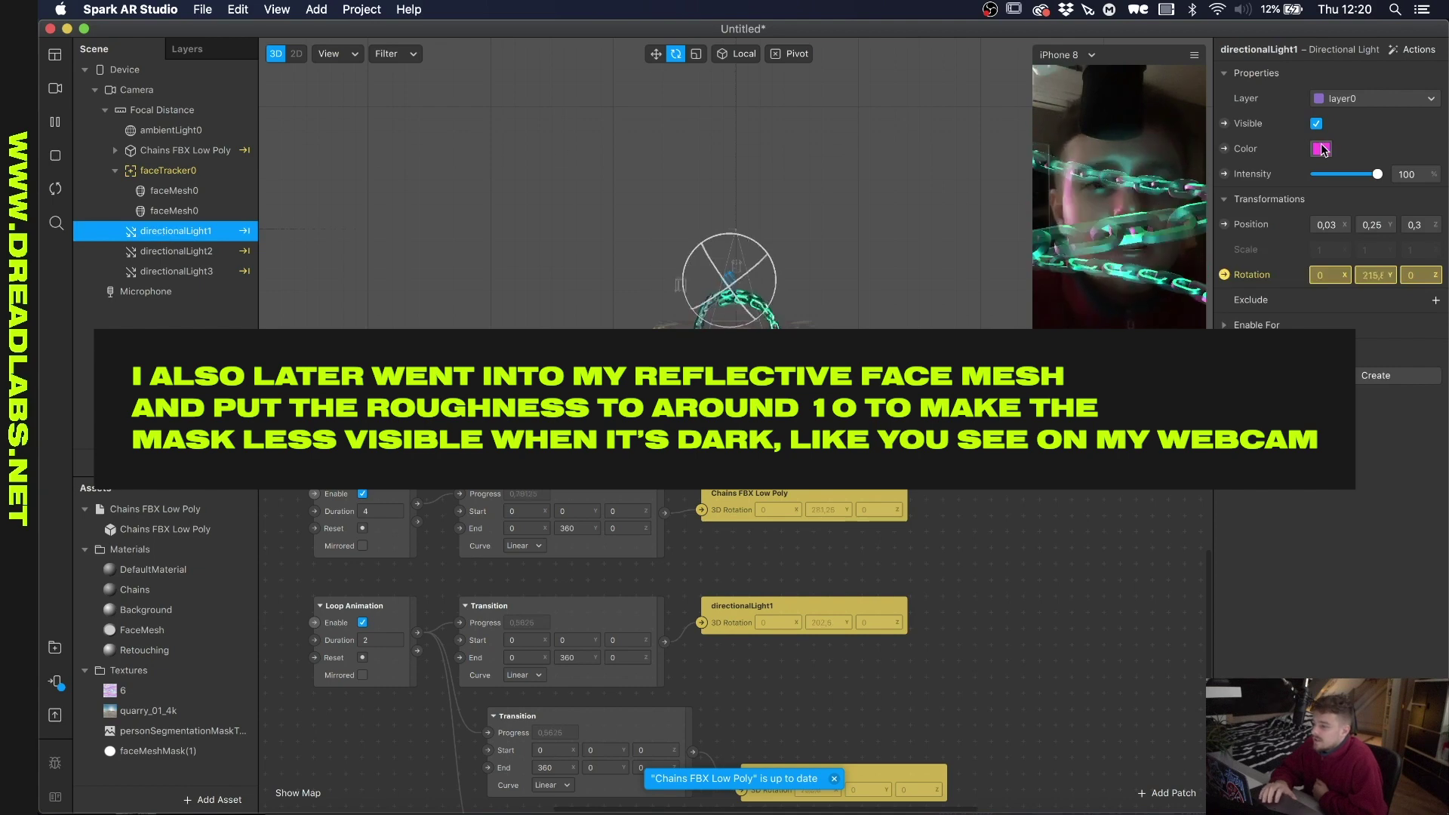
{"action": "left_click", "coordinate": [1320, 150]}
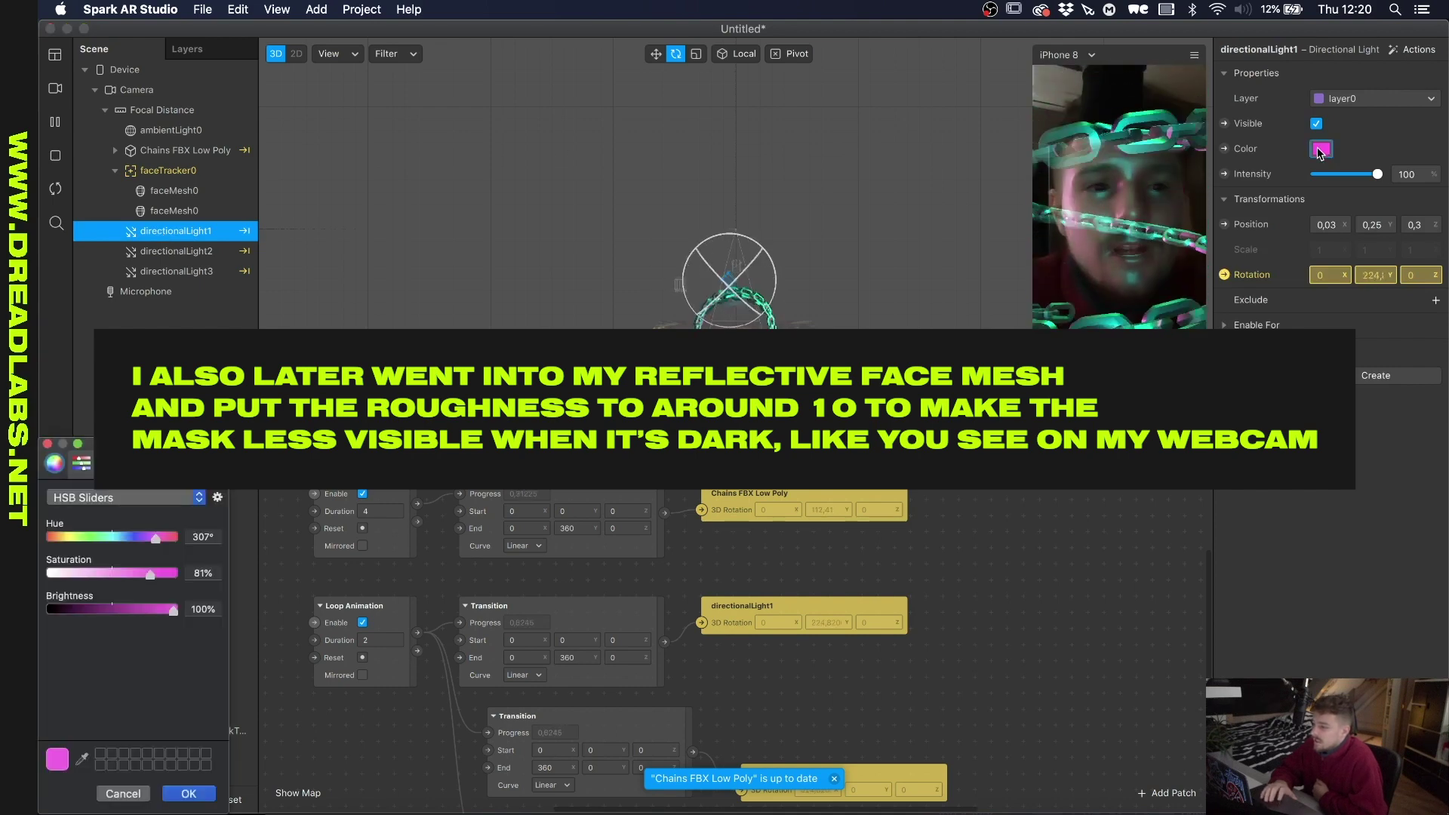